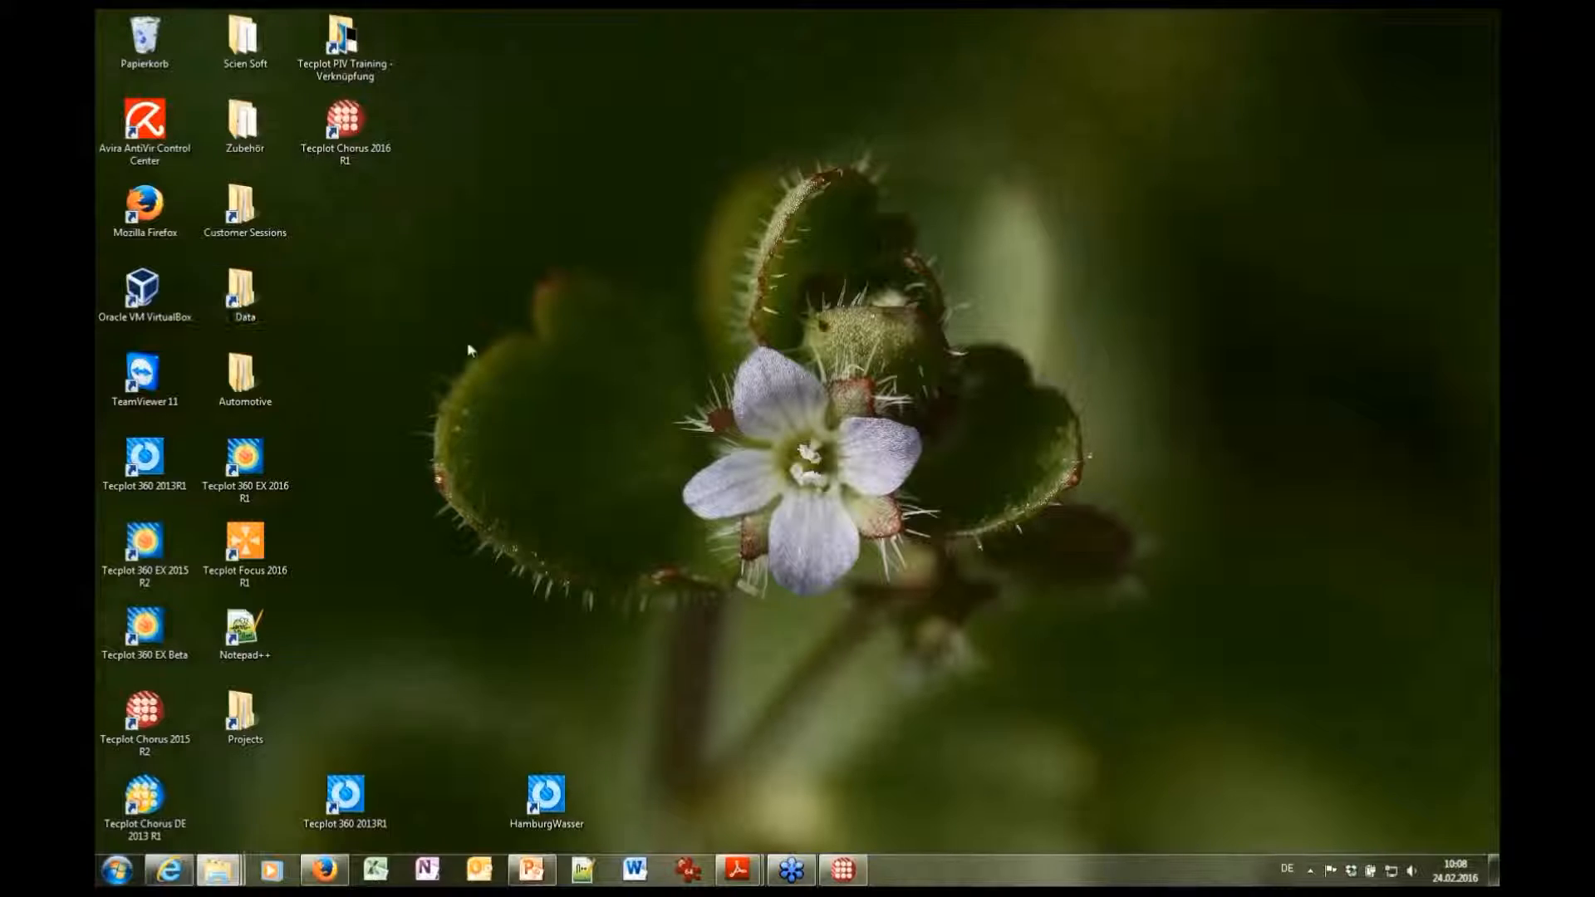
# Look through the case folders stored in the Dirs folder of UAV Project Data Demo
pyautogui.moveTo(1402, 105); pyautogui.dragTo(443, 101)
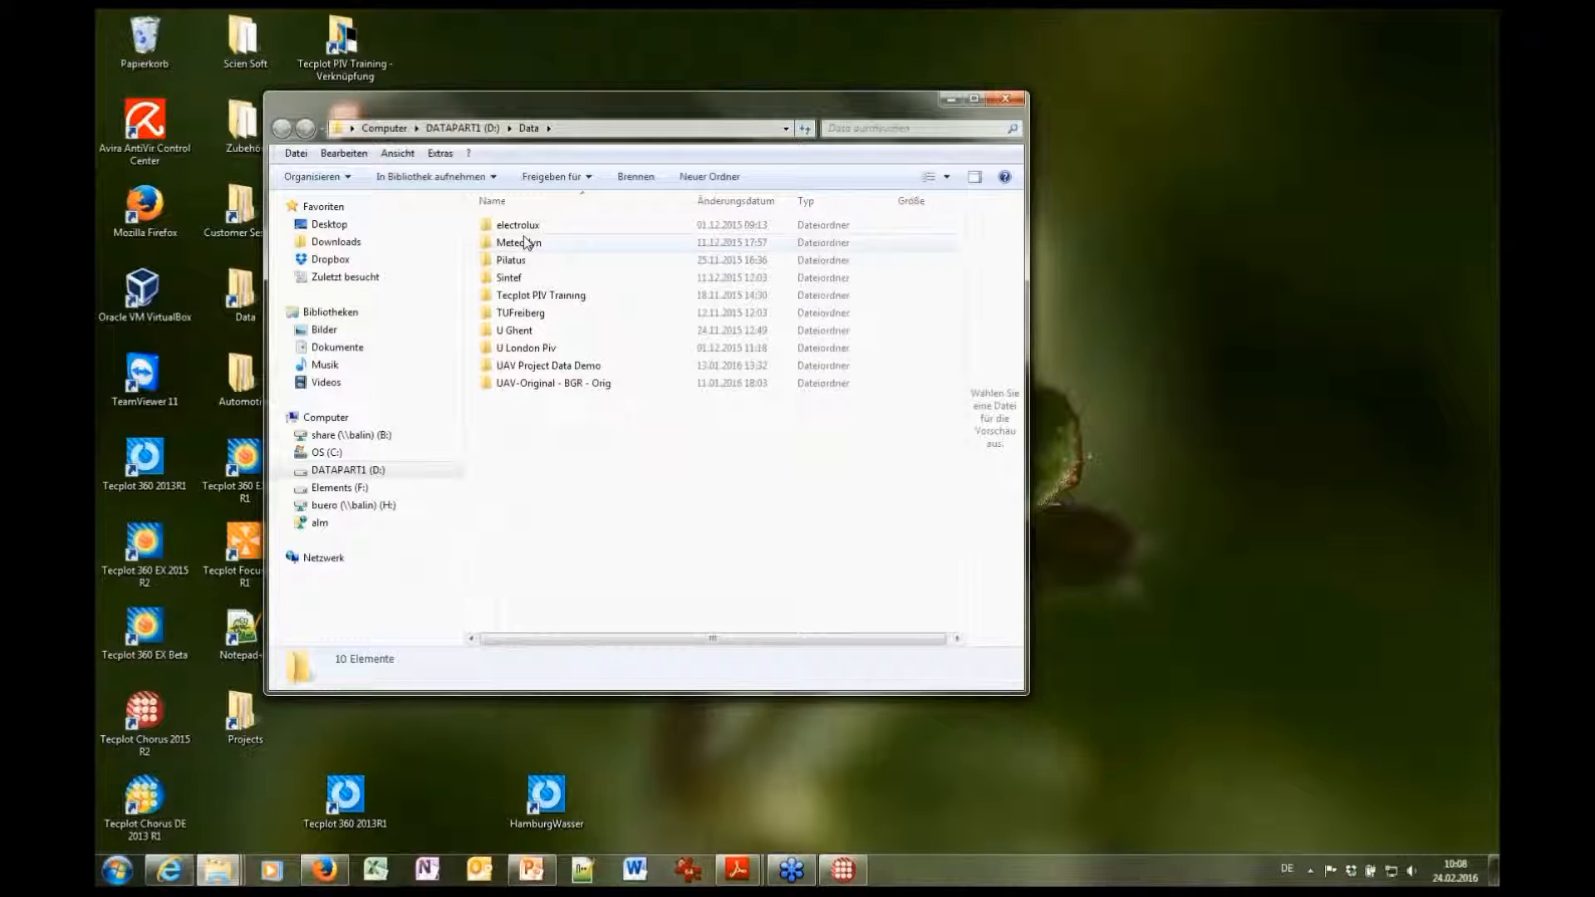
pyautogui.doubleClick(548, 366)
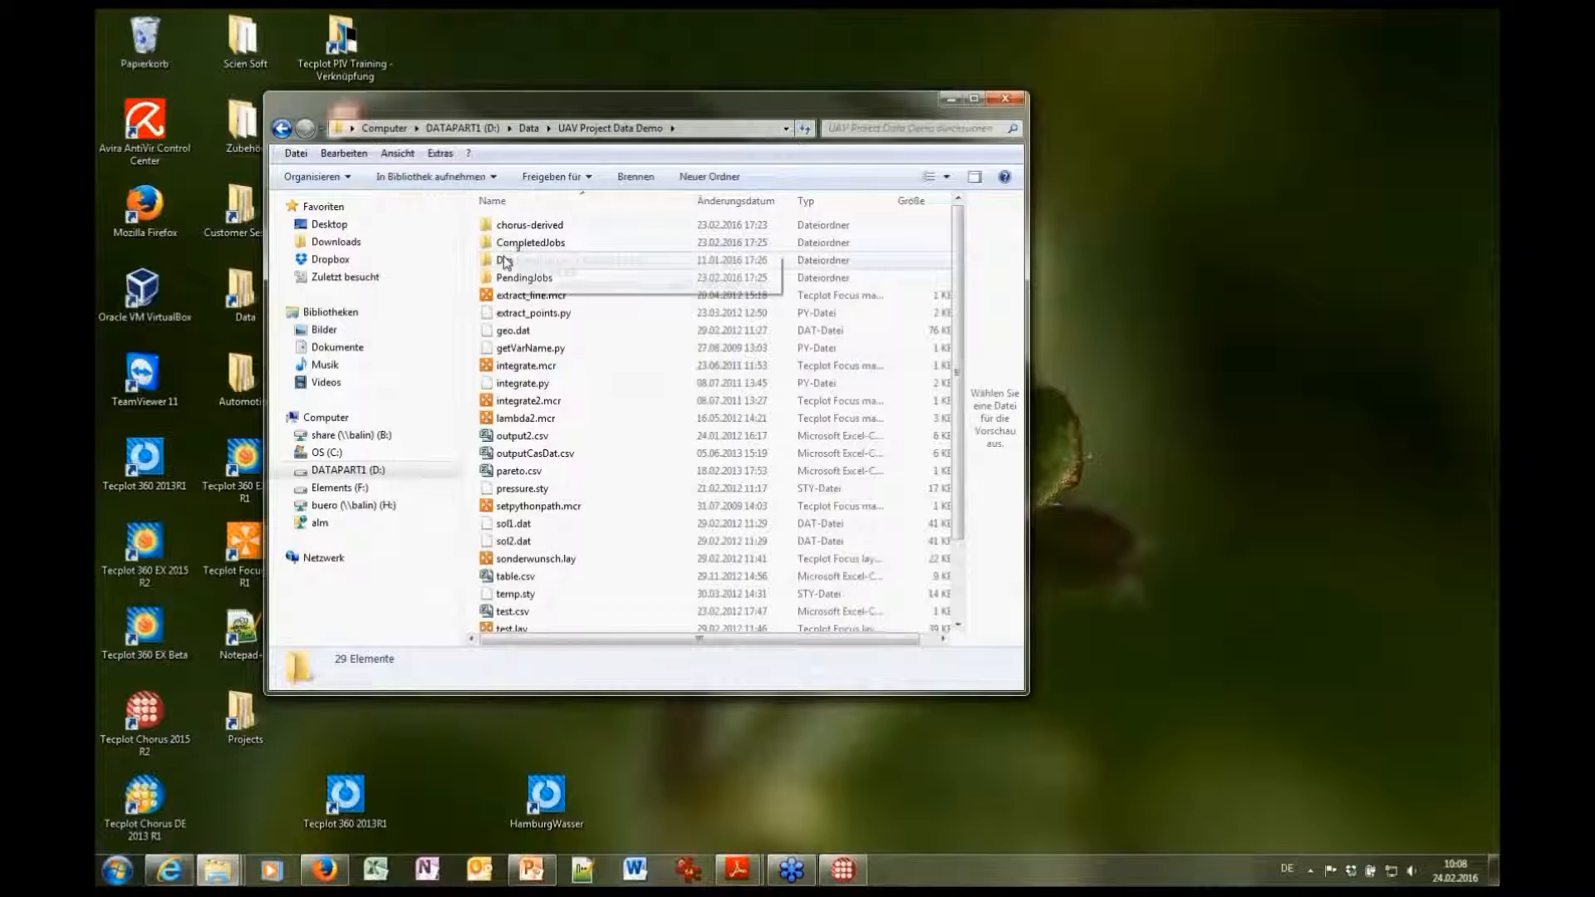
pyautogui.doubleClick(502, 262)
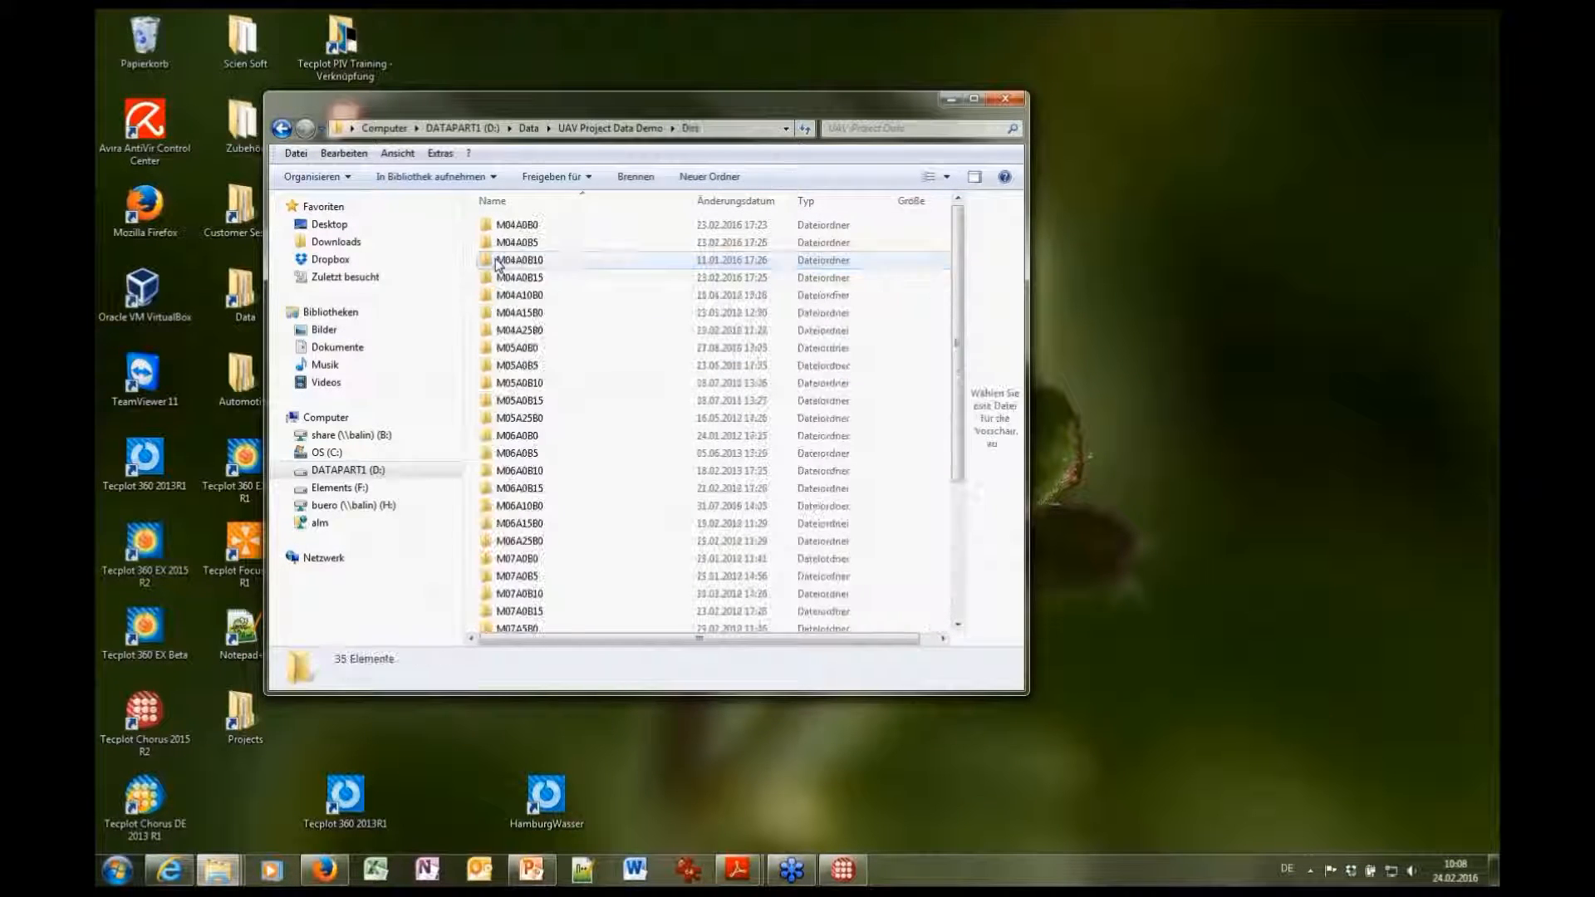
pyautogui.moveTo(964, 346); pyautogui.dragTo(944, 296)
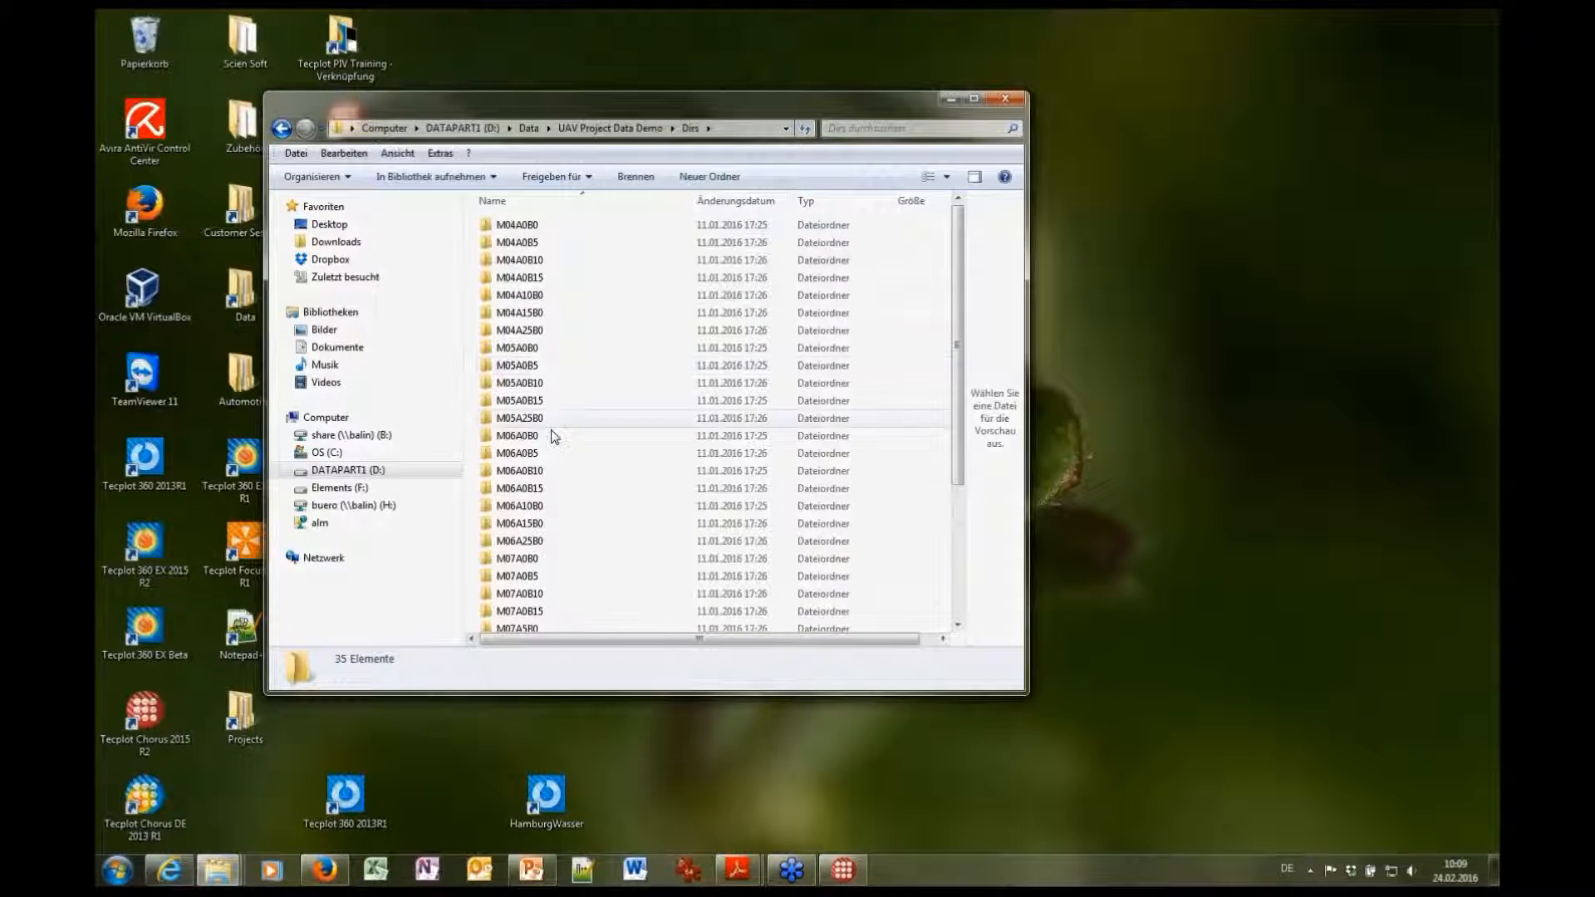
pyautogui.moveTo(957, 344); pyautogui.dragTo(974, 487)
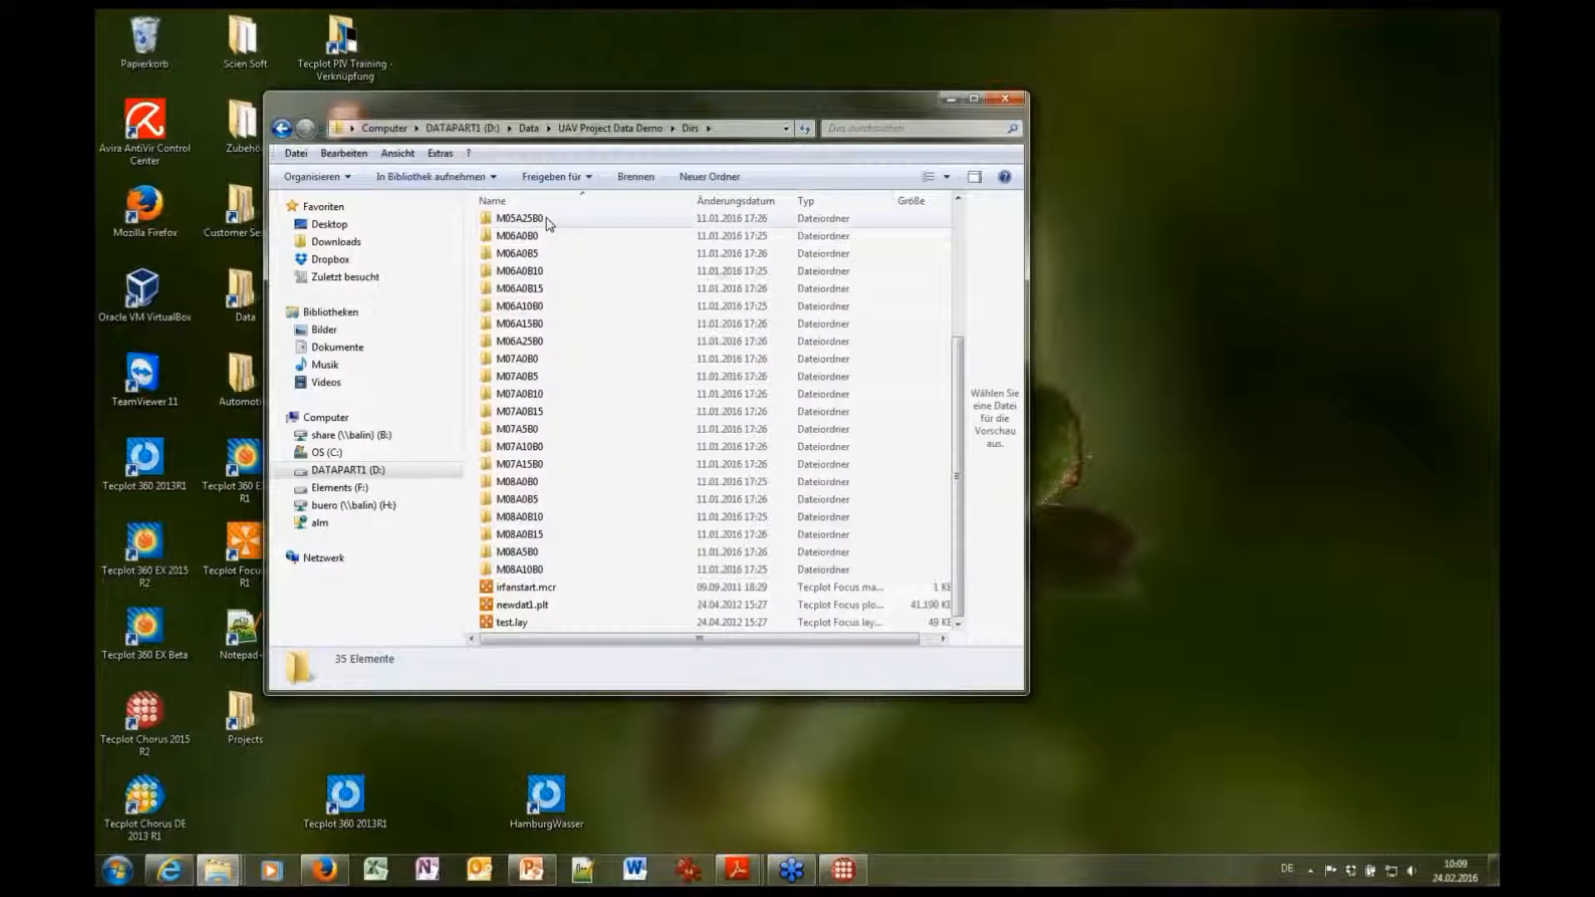
pyautogui.moveTo(966, 438); pyautogui.dragTo(964, 303)
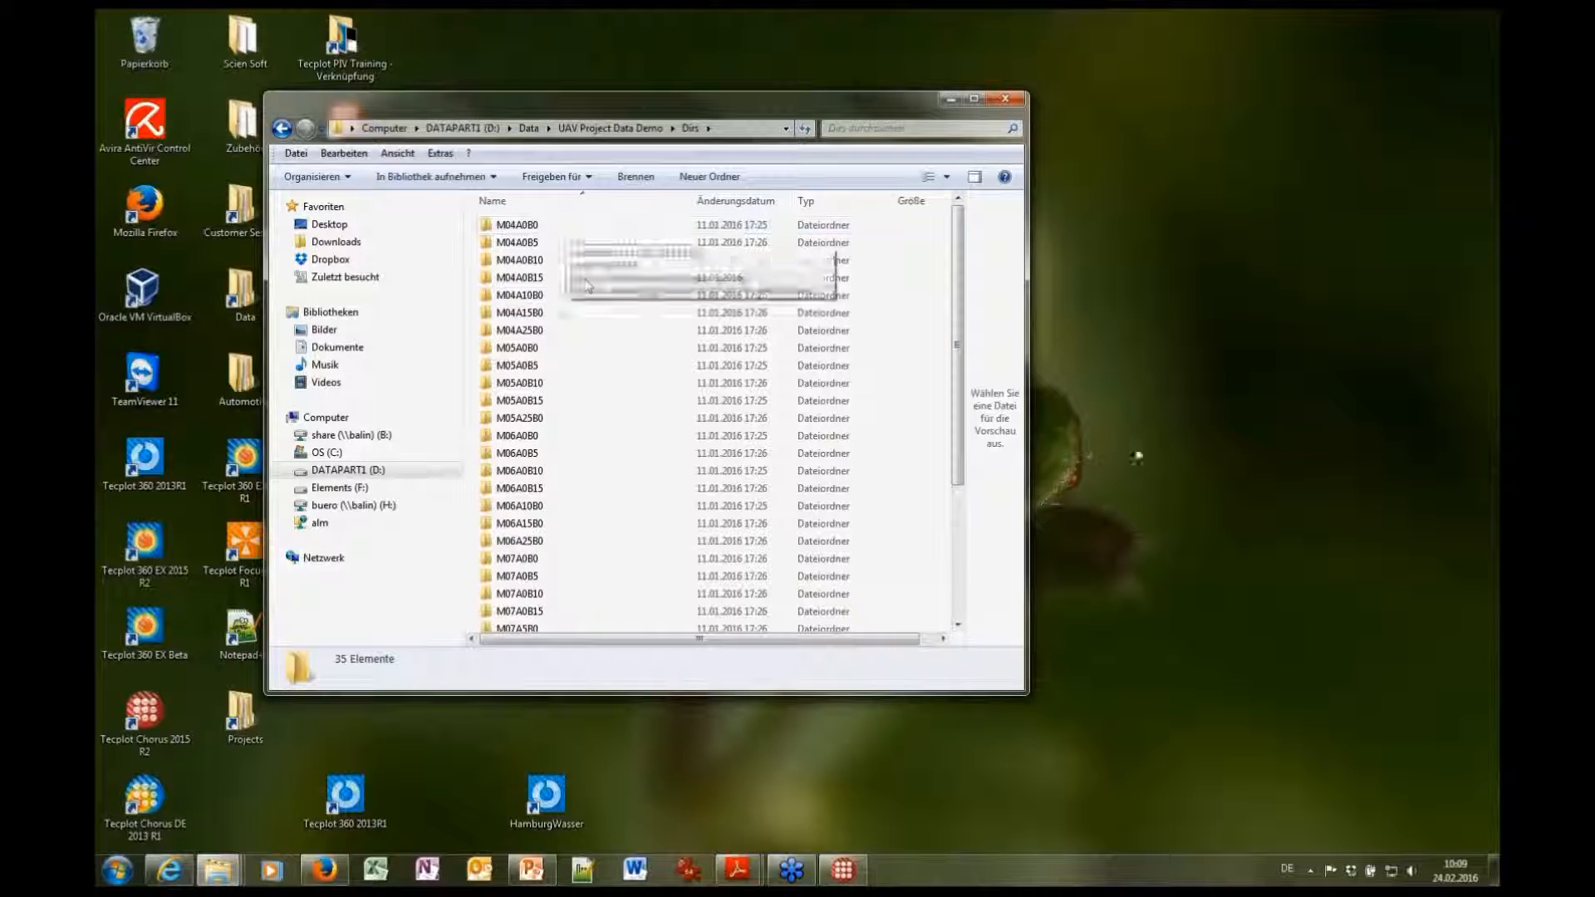
pyautogui.moveTo(959, 384); pyautogui.dragTo(904, 332)
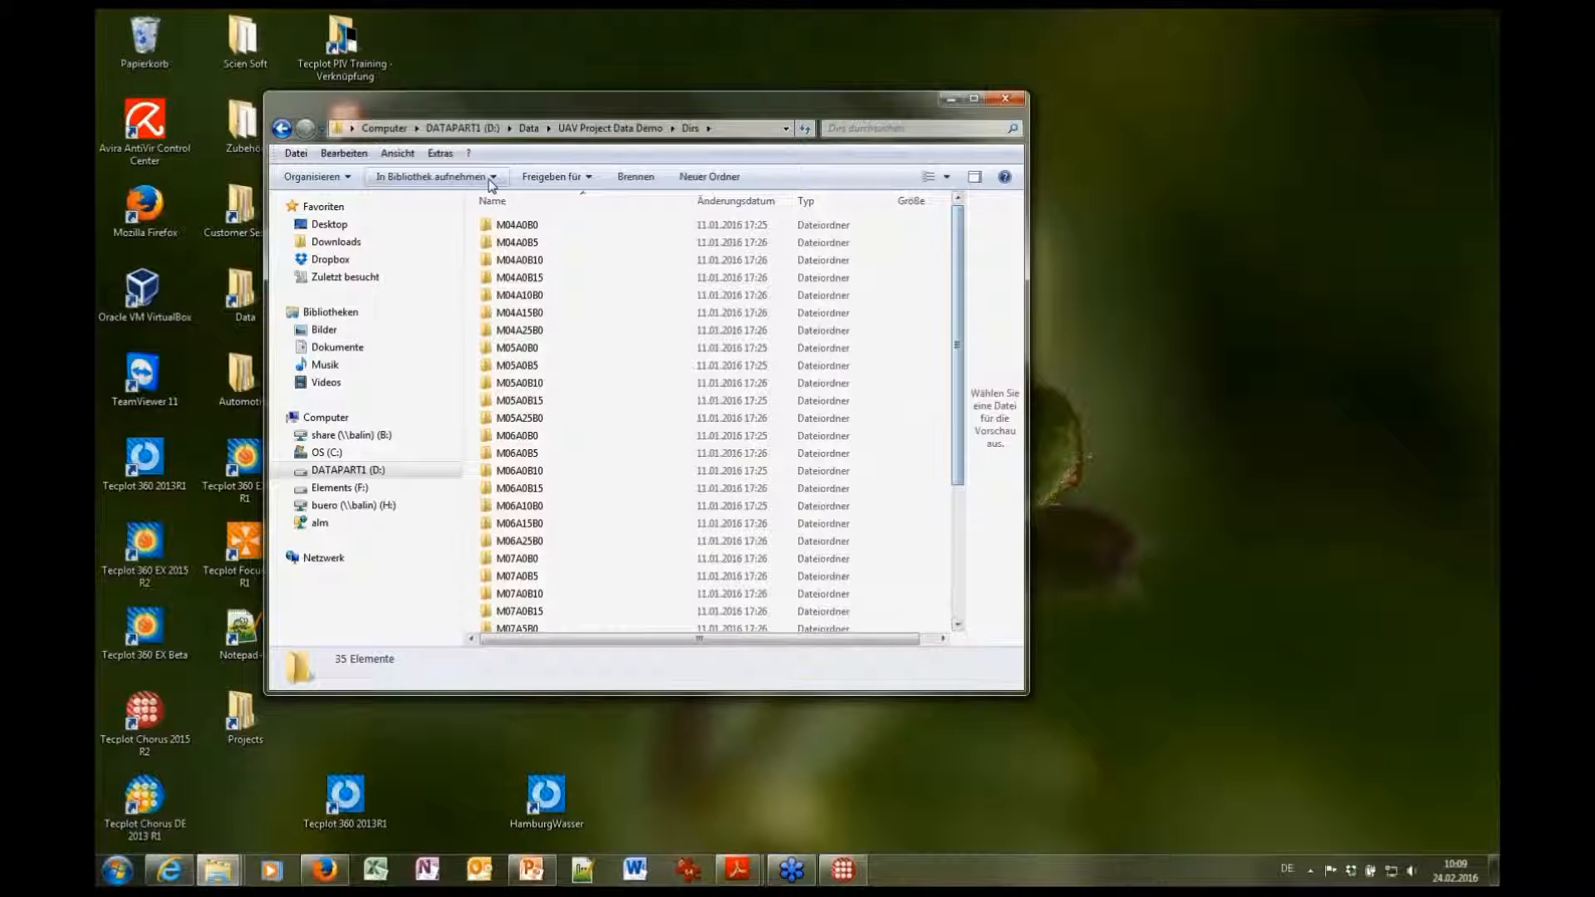
# Return to the UAV Project Data Demo folder and open outputCasDat.csv in Notepad++
pyautogui.click(282, 128)
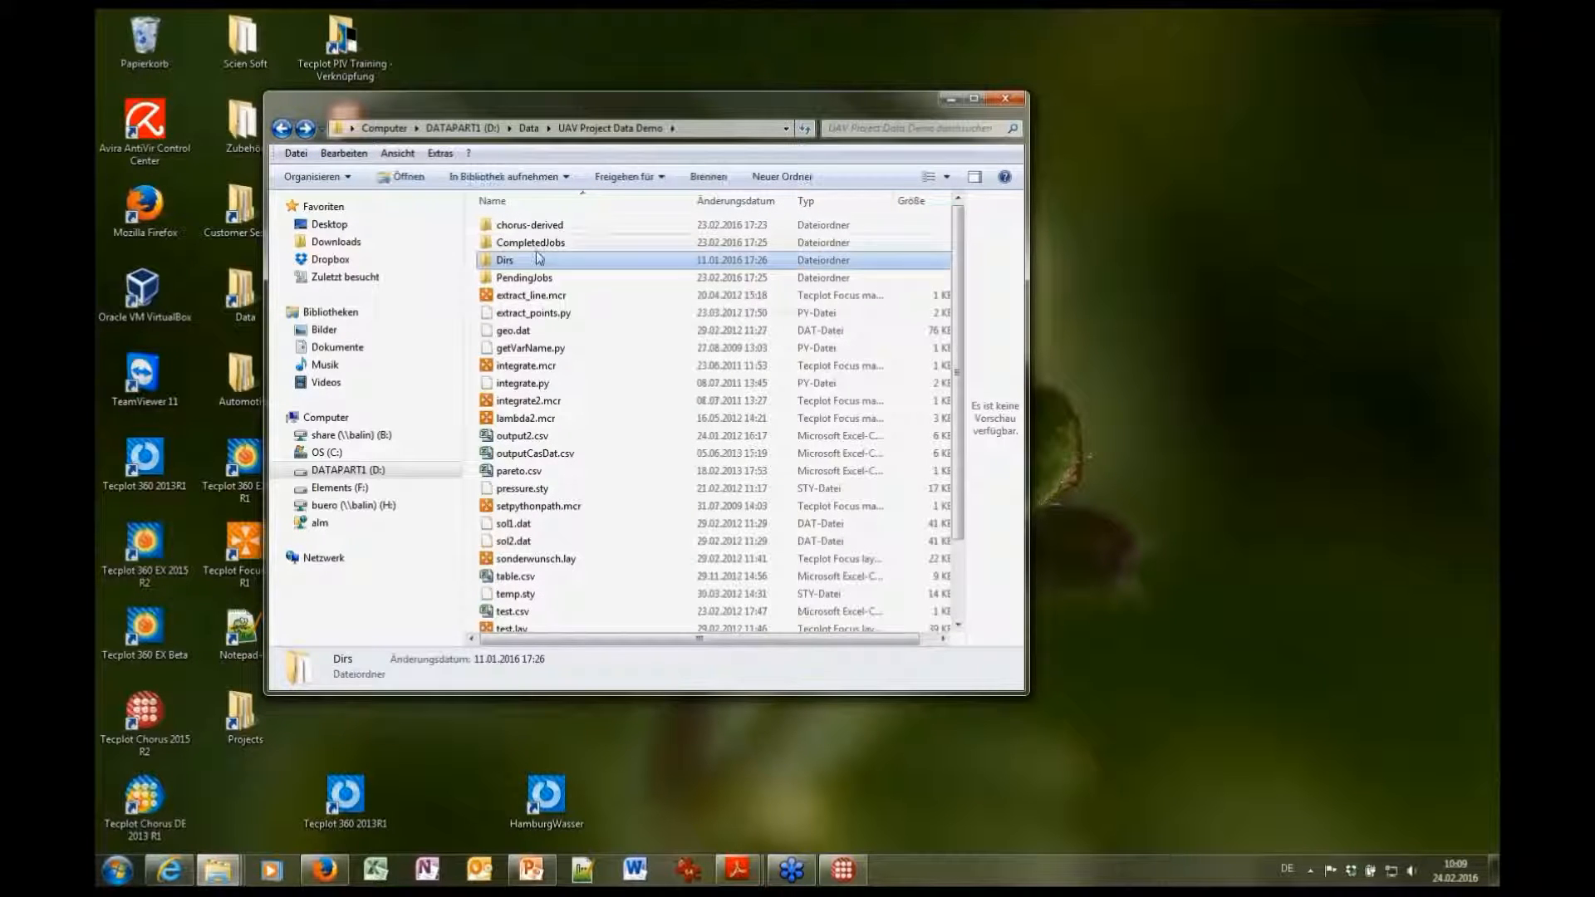
pyautogui.click(544, 455)
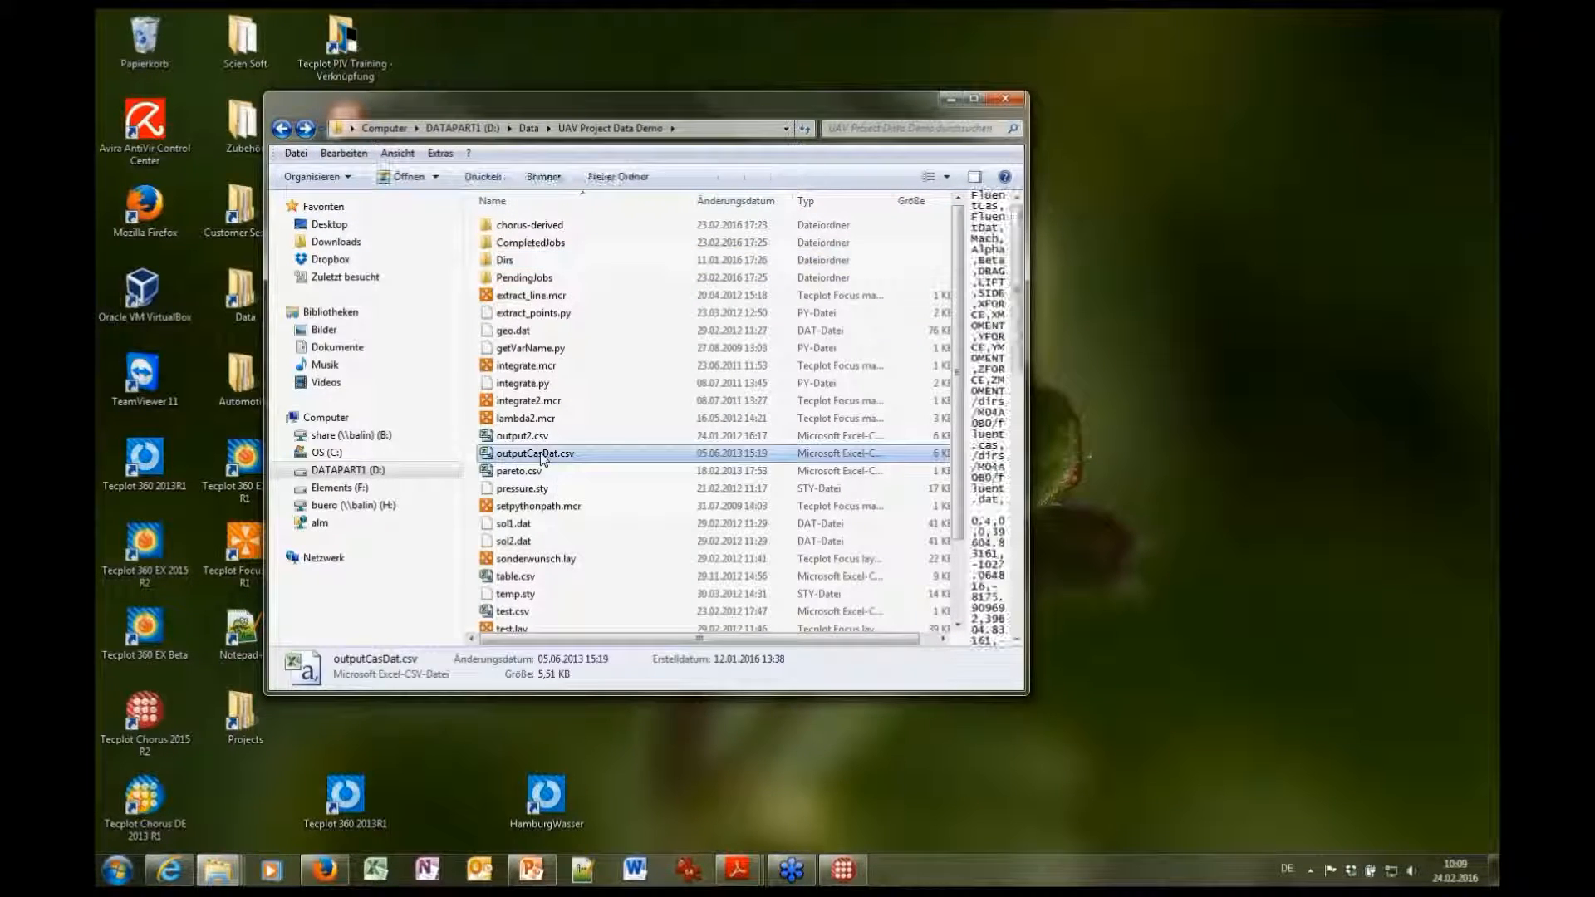
pyautogui.rightClick(540, 457)
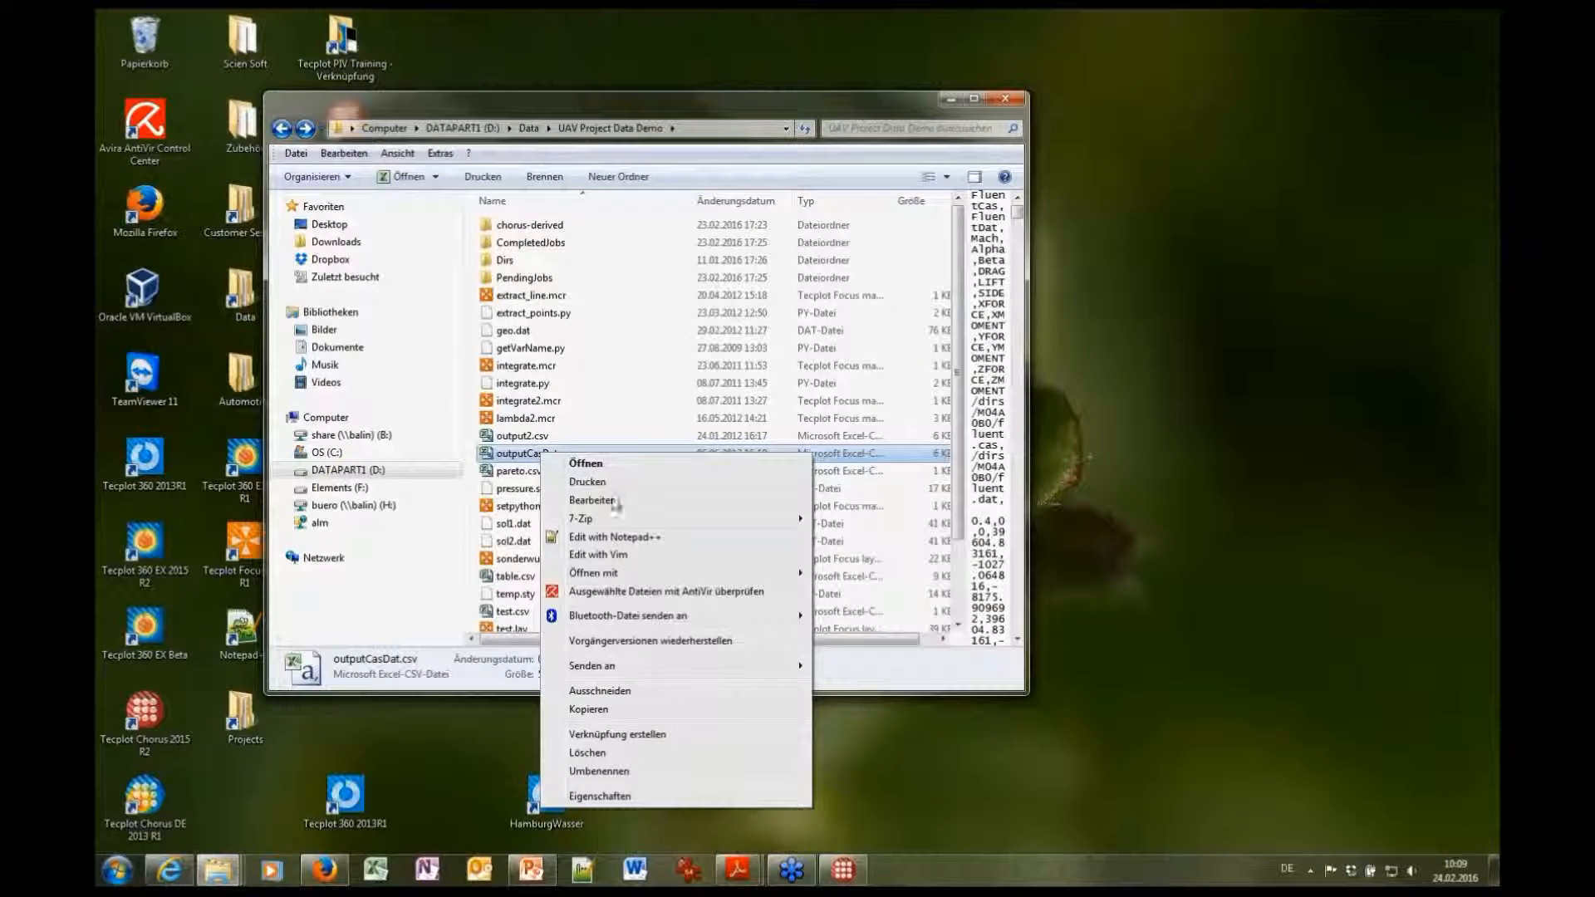
pyautogui.click(628, 538)
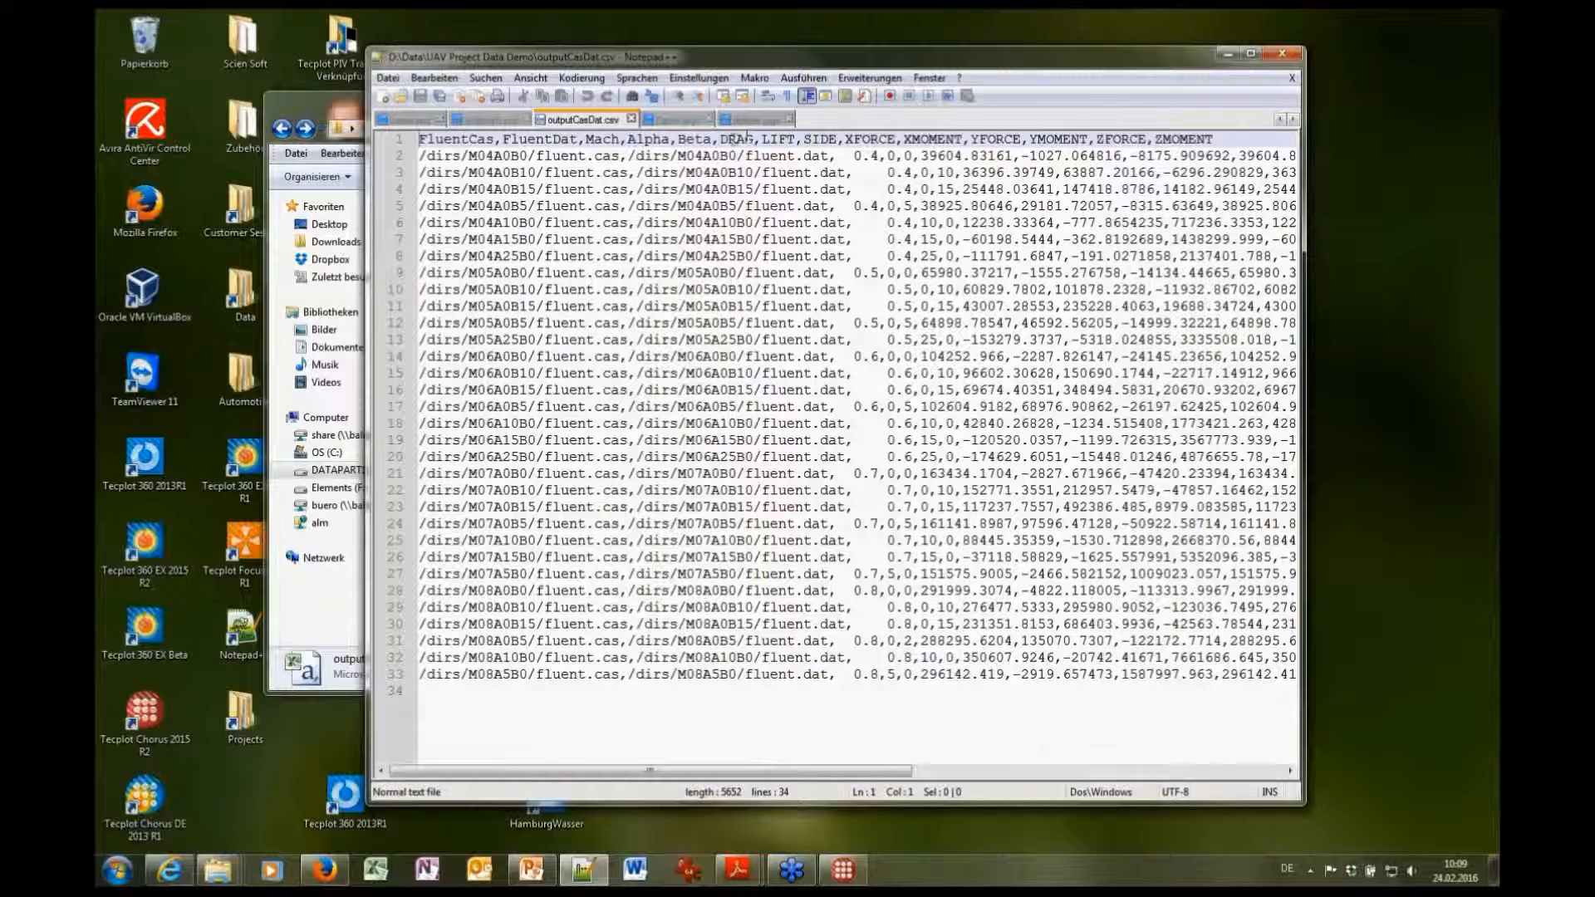
# Examine the header names from FluentCas to Beta and the first case's Alpha and Beta values, and minimize the file
pyautogui.moveTo(712, 139); pyautogui.dragTo(417, 139)
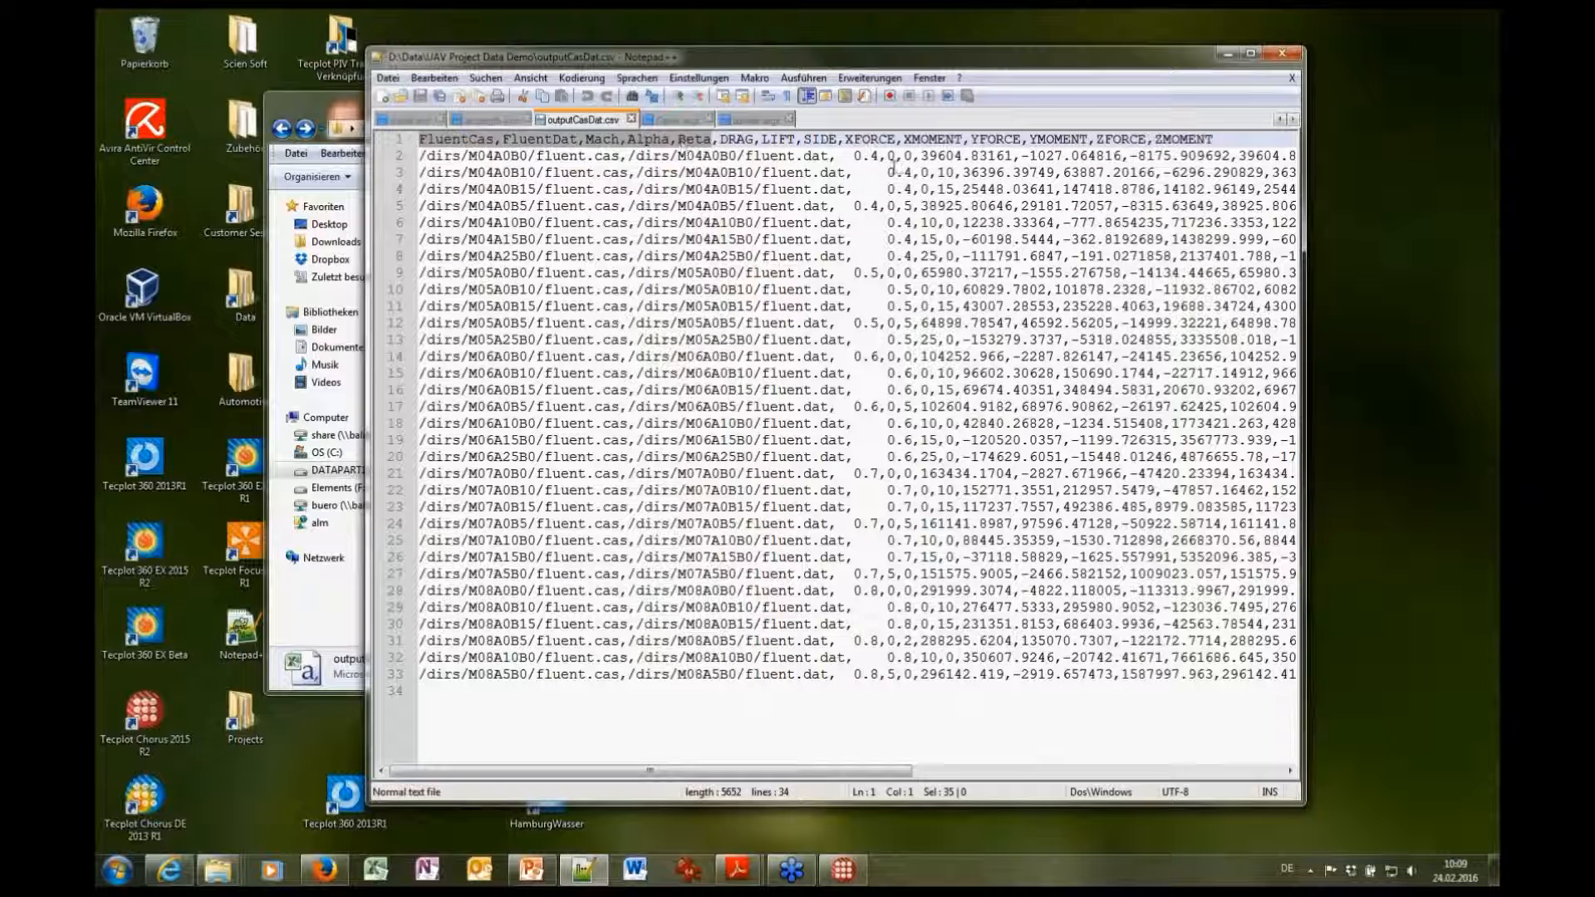
pyautogui.click(856, 155)
pyautogui.moveTo(912, 156); pyautogui.dragTo(887, 158)
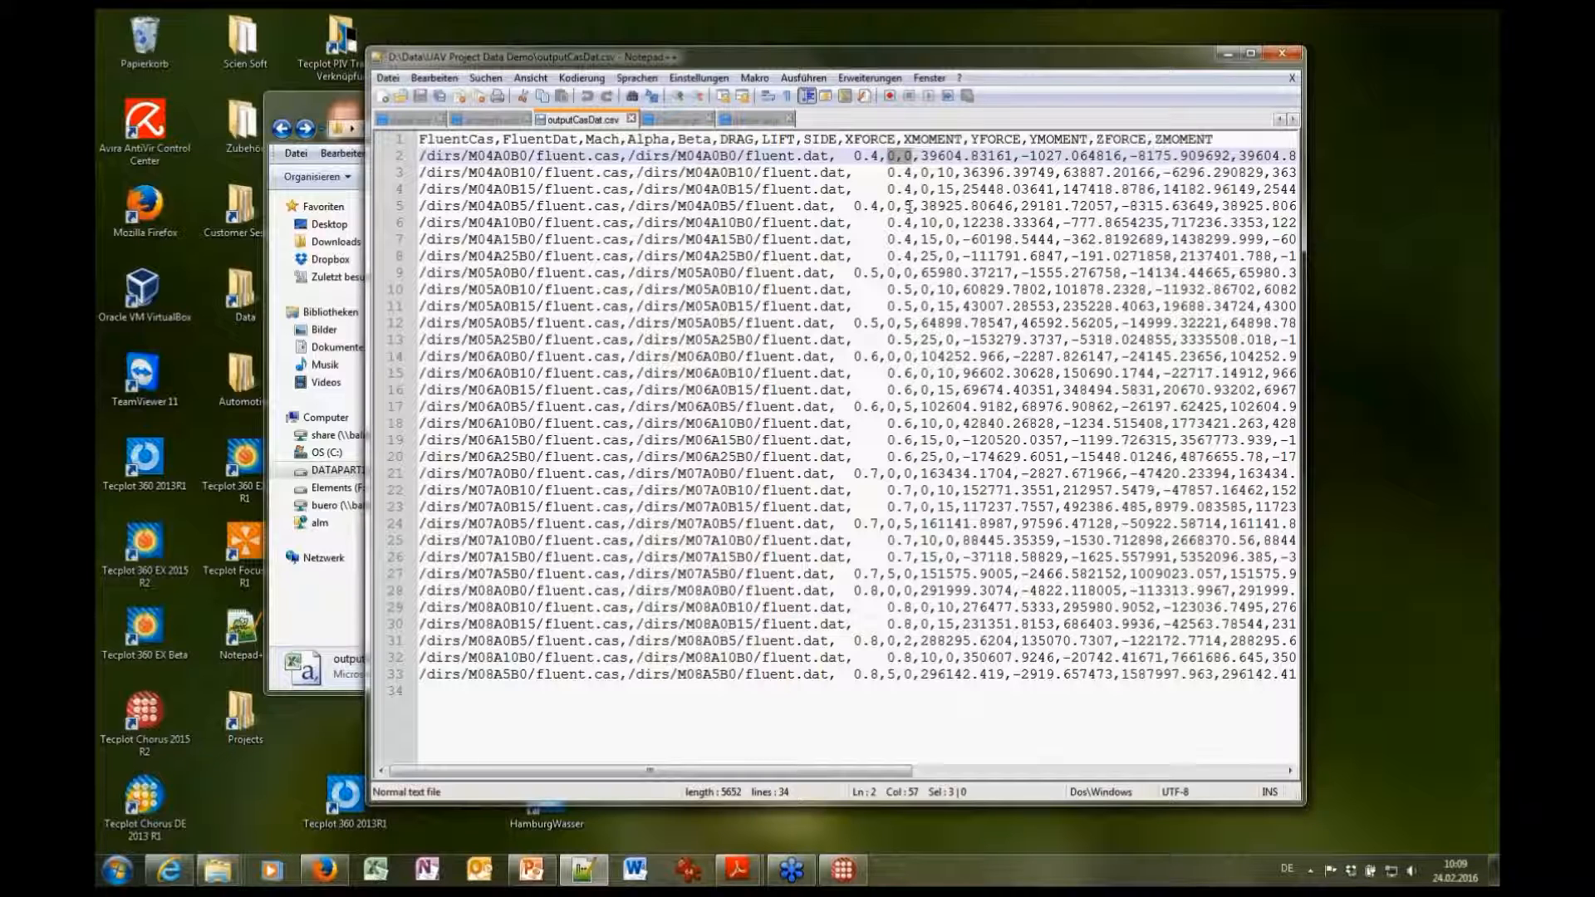
pyautogui.click(1227, 56)
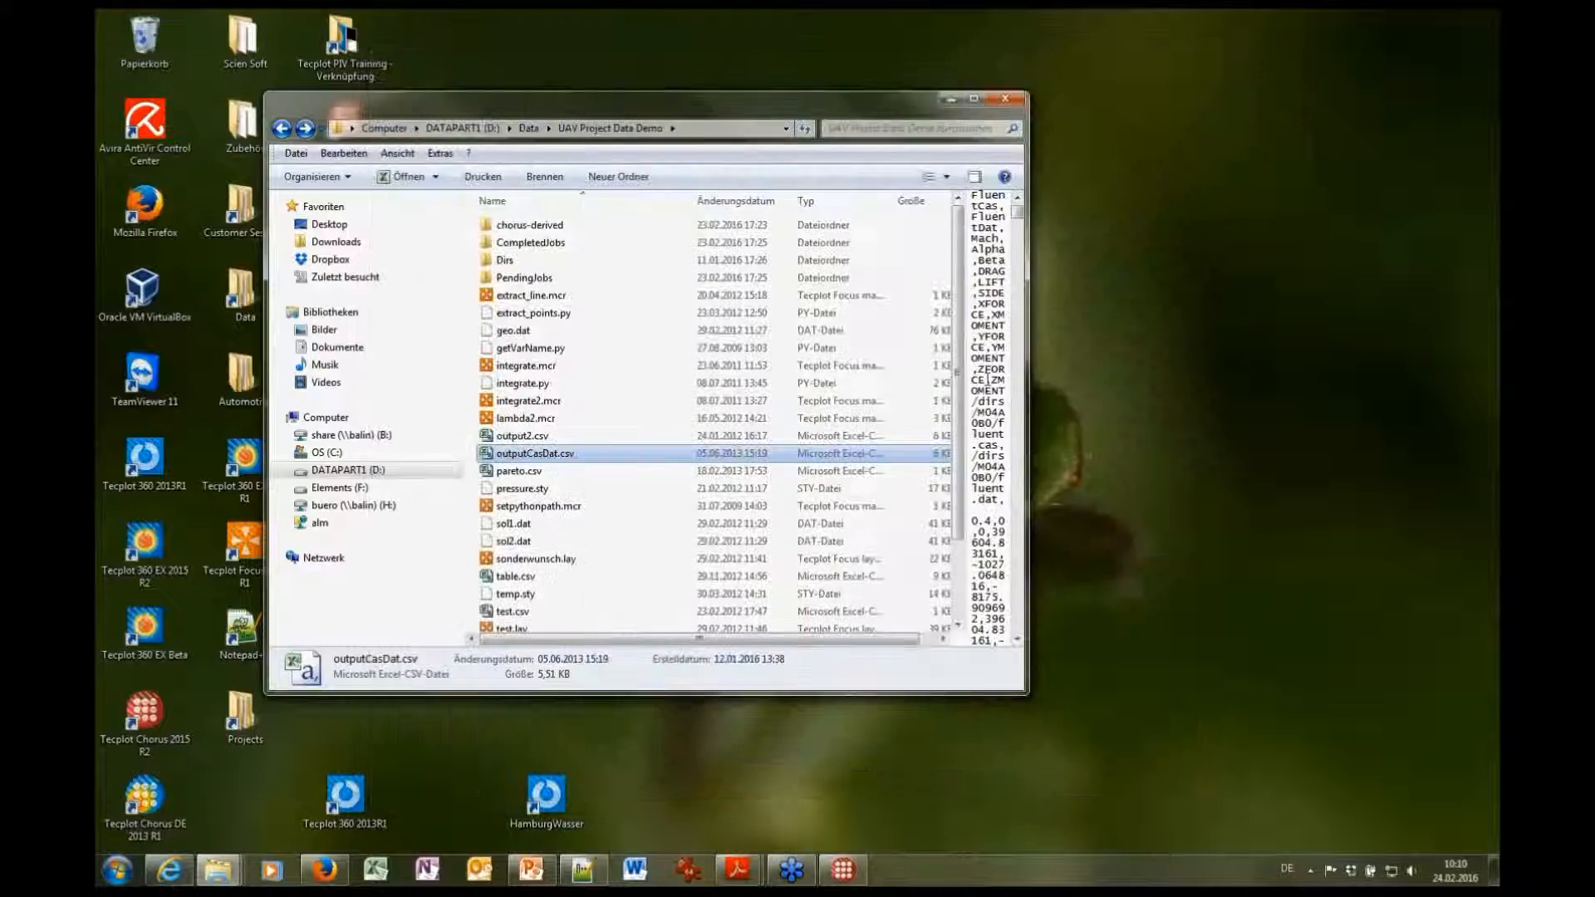
# Switch to Tecplot Chorus and maximize the Table View
pyautogui.click(845, 870)
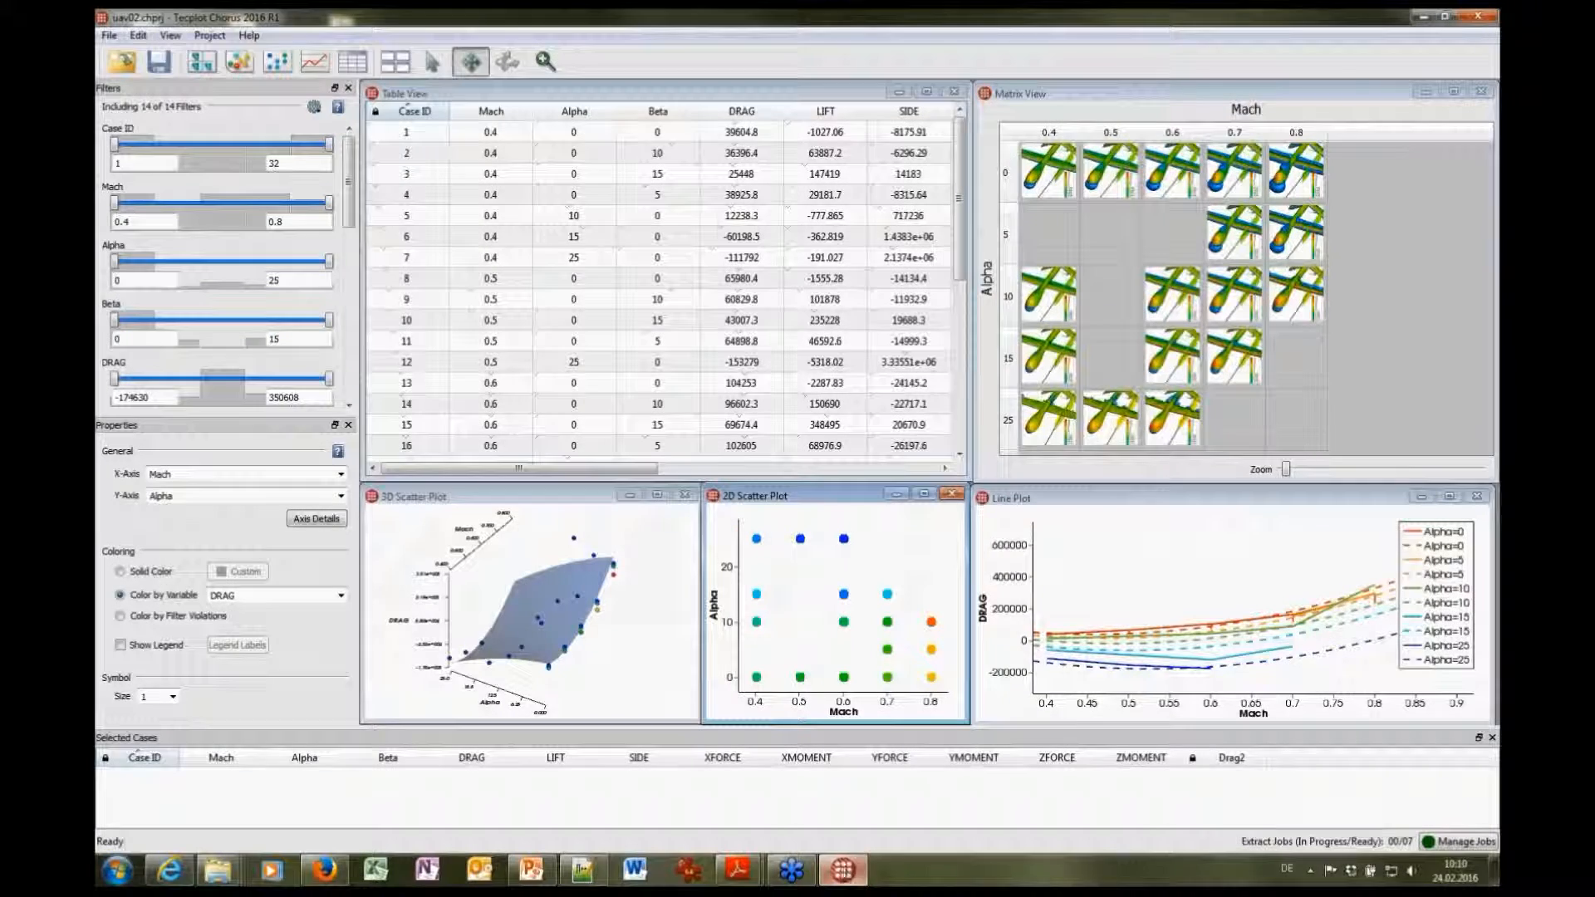
pyautogui.click(590, 93)
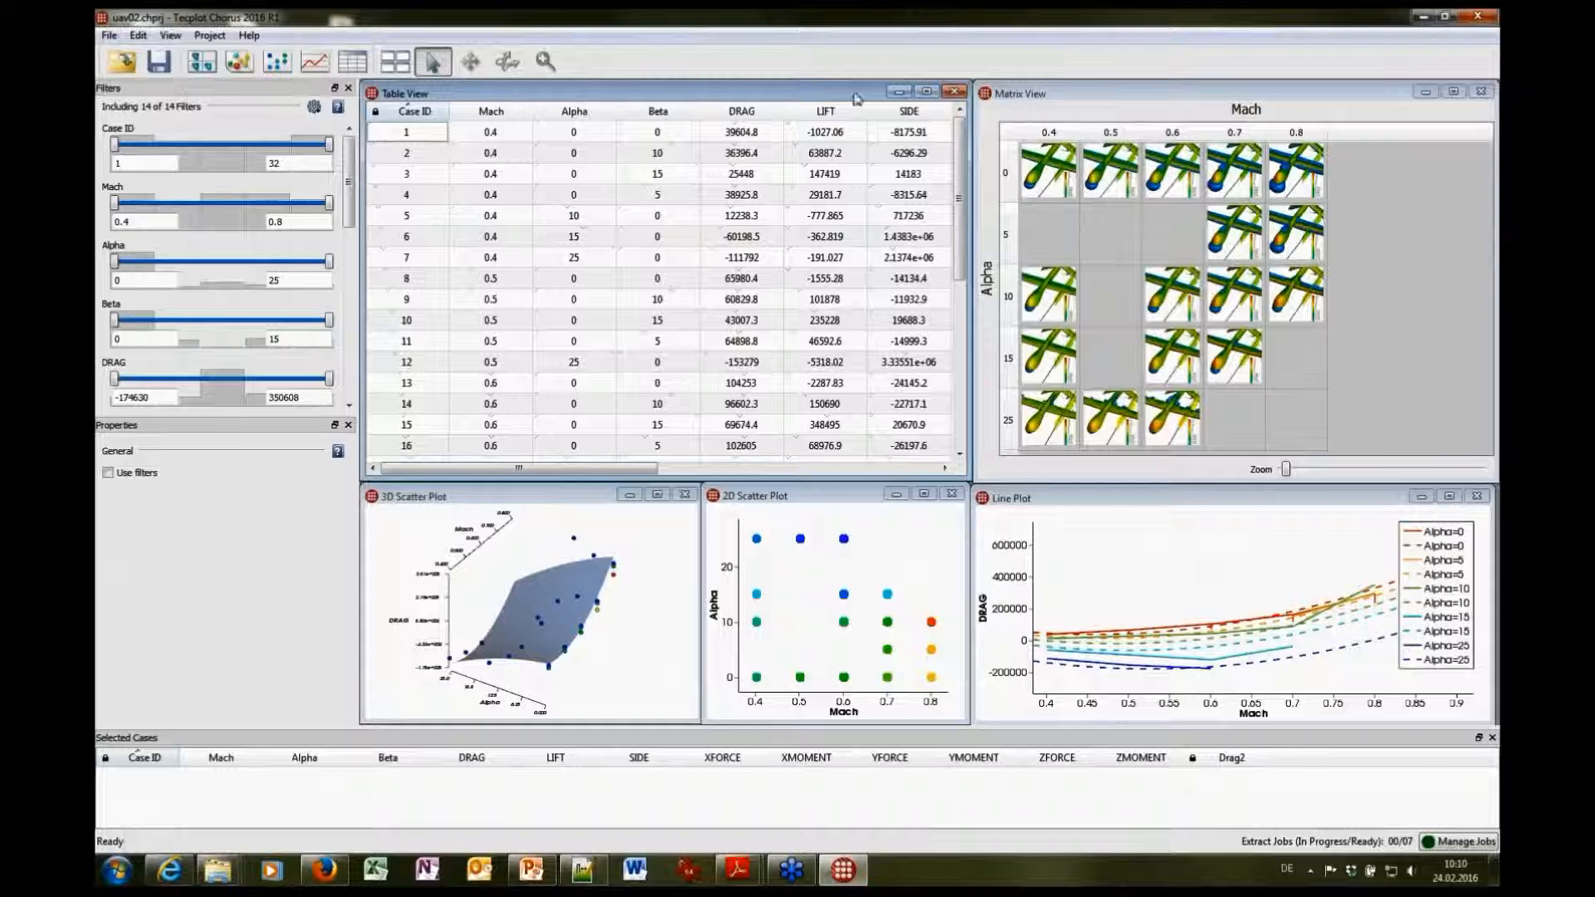
pyautogui.click(929, 91)
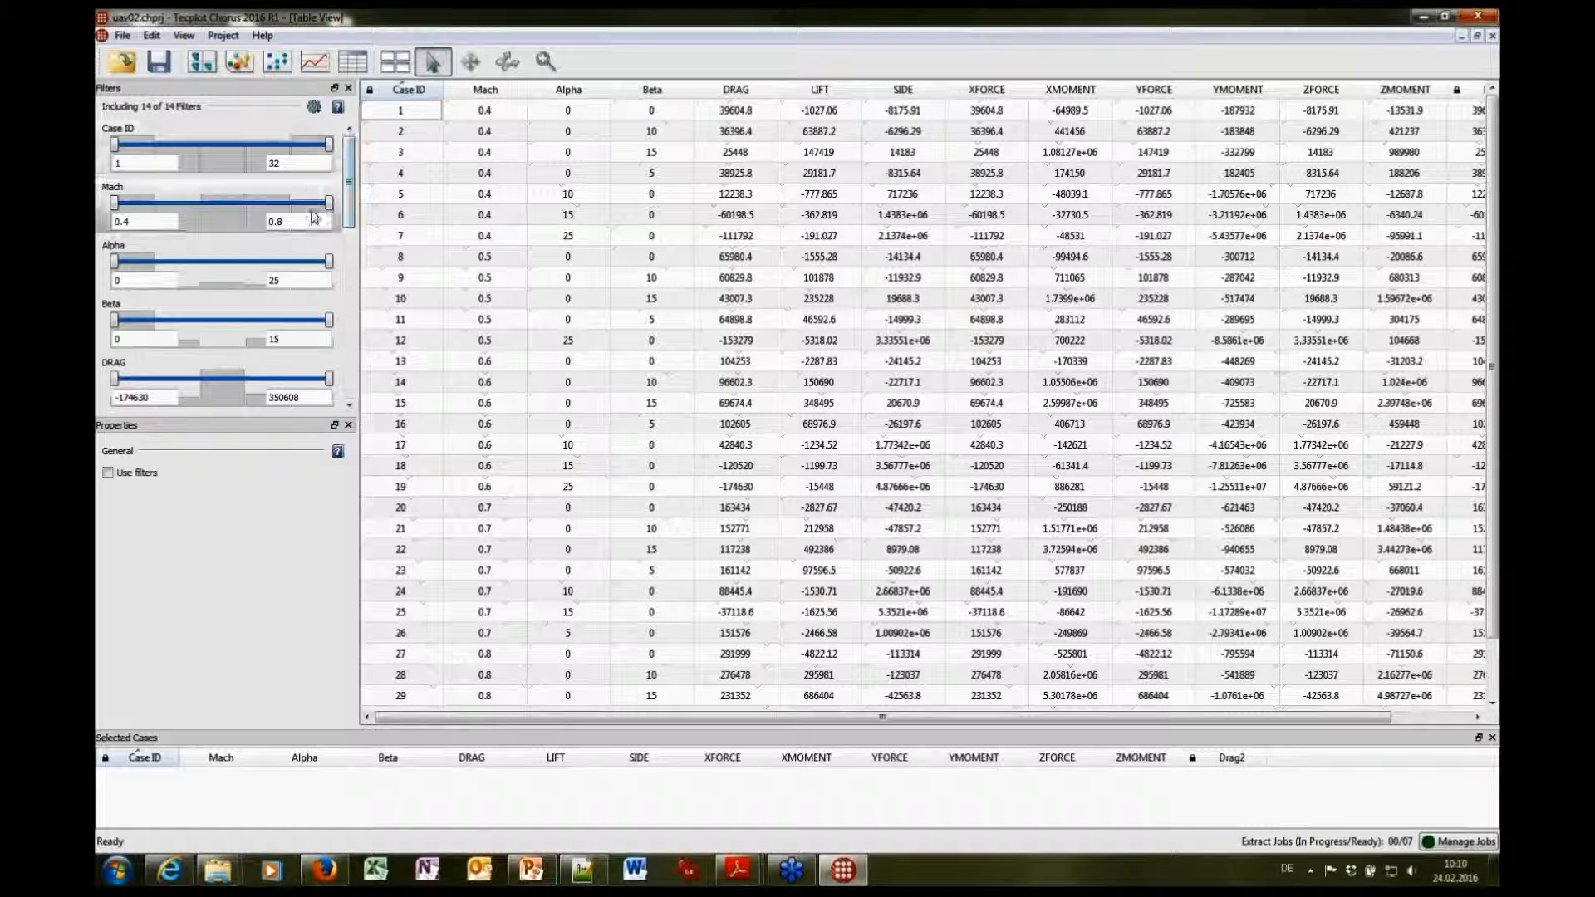
# Try filtering the table to cases with Alpha up to 15
pyautogui.moveTo(350, 193)
pyautogui.mouseDown()
pyautogui.moveTo(350, 246)
pyautogui.moveTo(350, 187)
pyautogui.mouseUp()
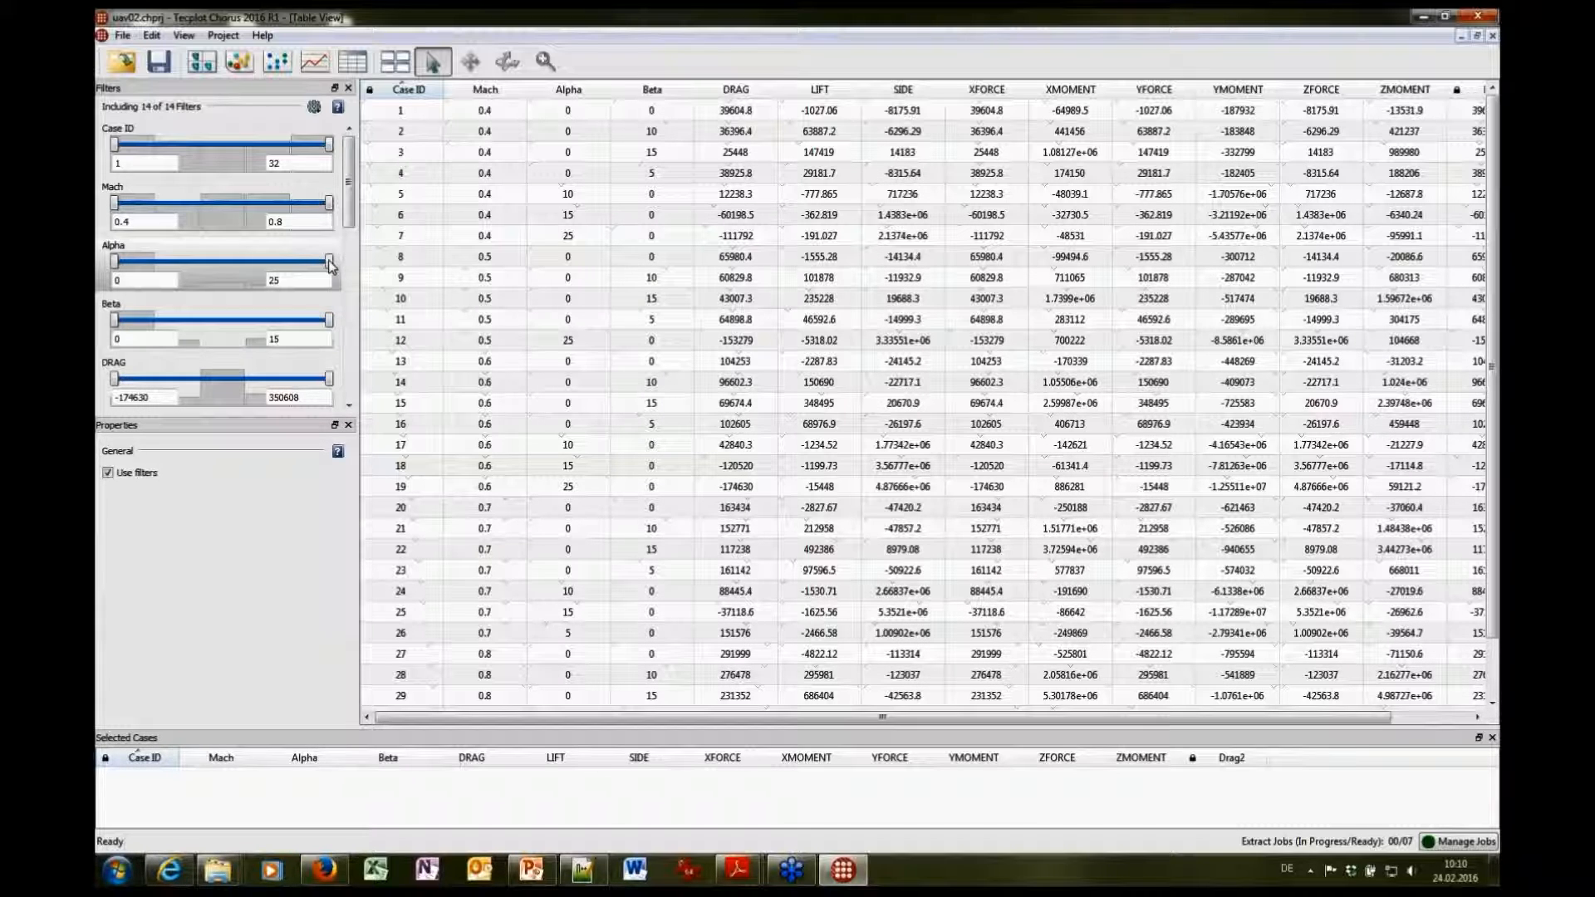
pyautogui.moveTo(328, 264); pyautogui.dragTo(266, 267)
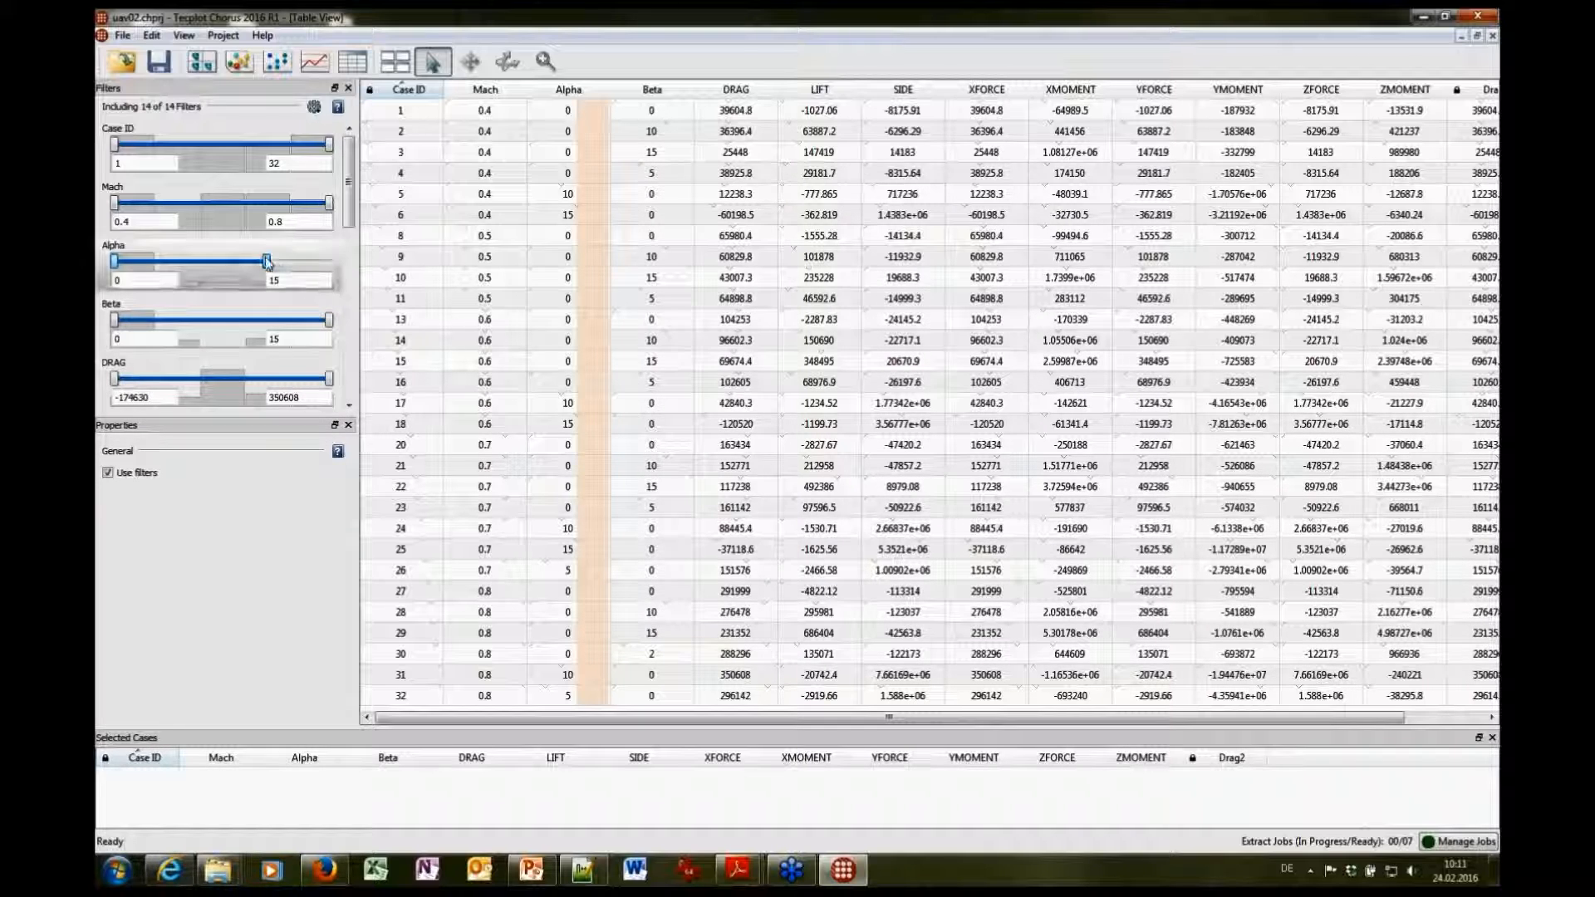
pyautogui.moveTo(268, 263); pyautogui.dragTo(332, 268)
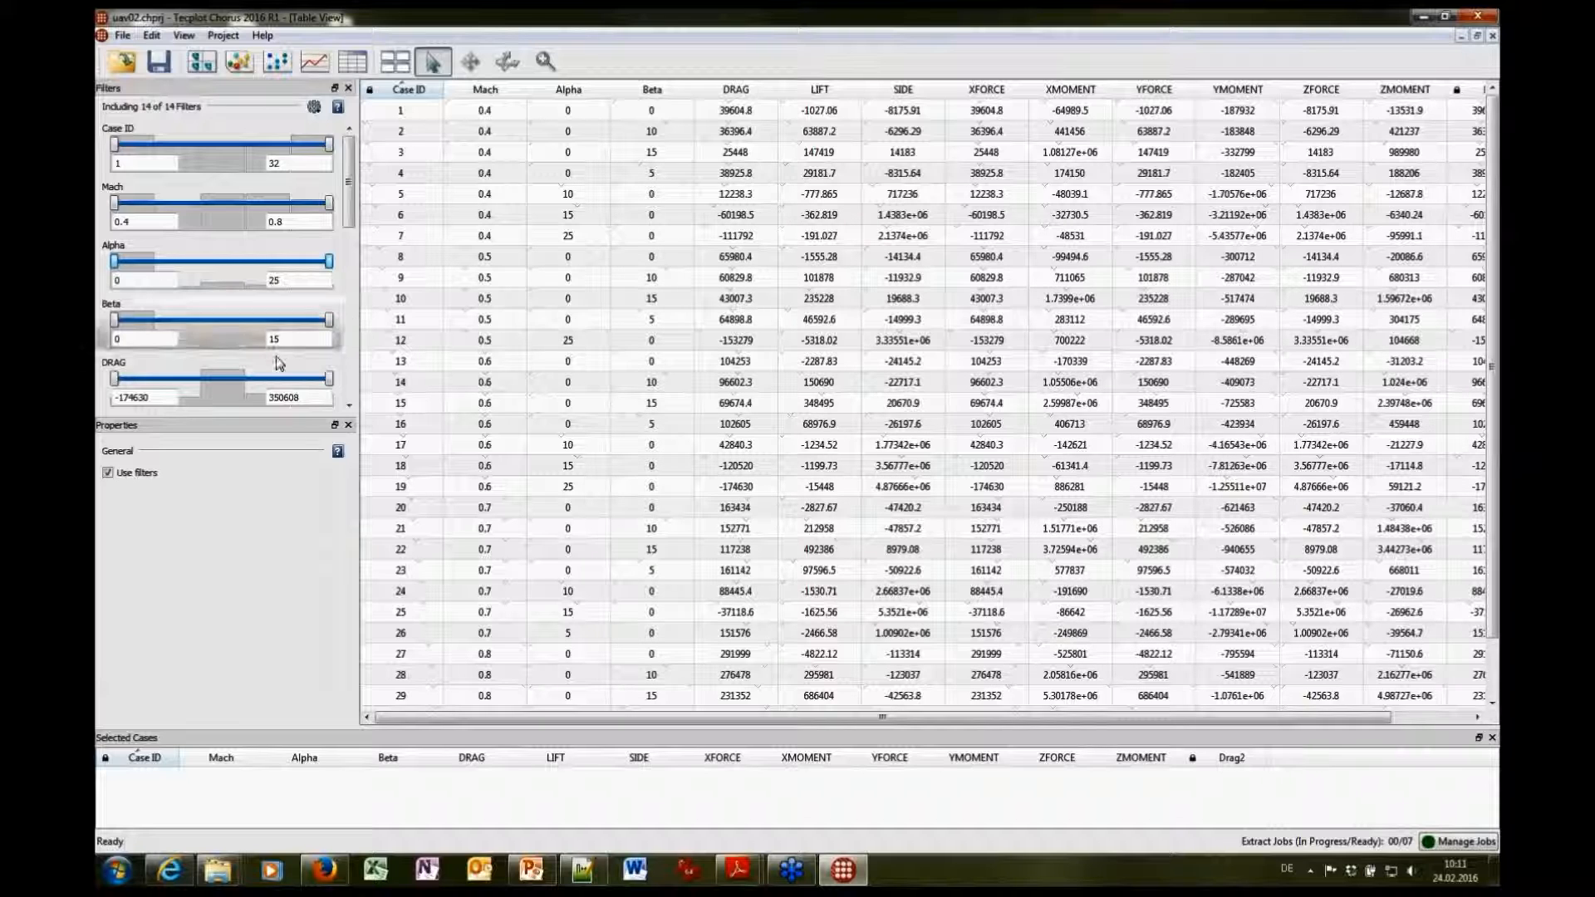
pyautogui.click(108, 473)
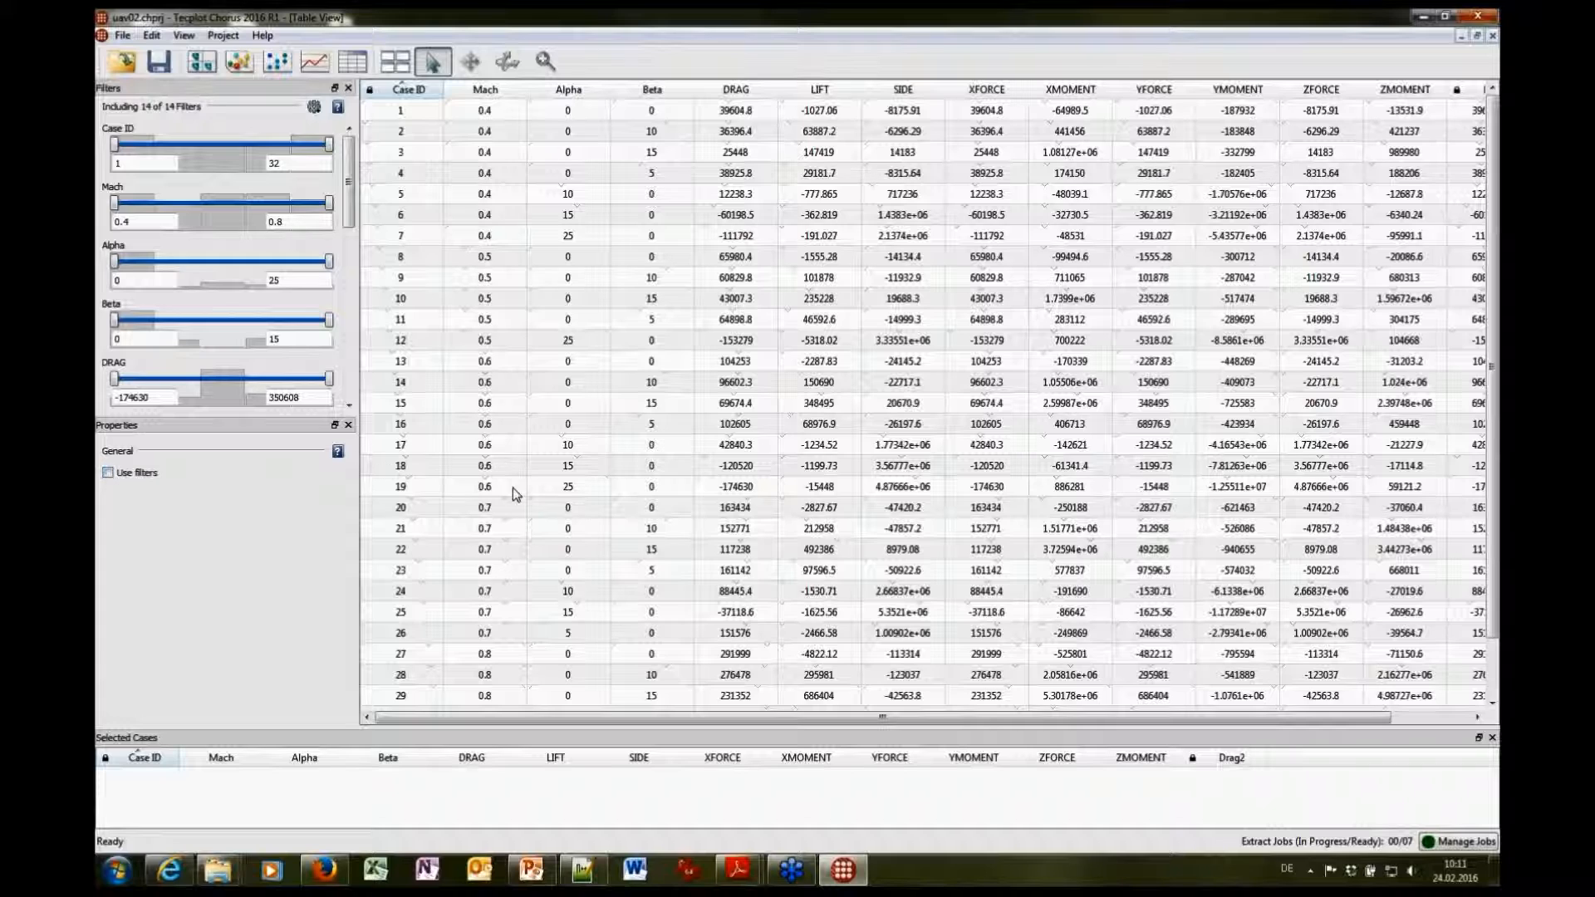
# Select cases 8 and 18 in the table and view their Fluent data in Tecplot 360 with no macro or style template
pyautogui.click(415, 259)
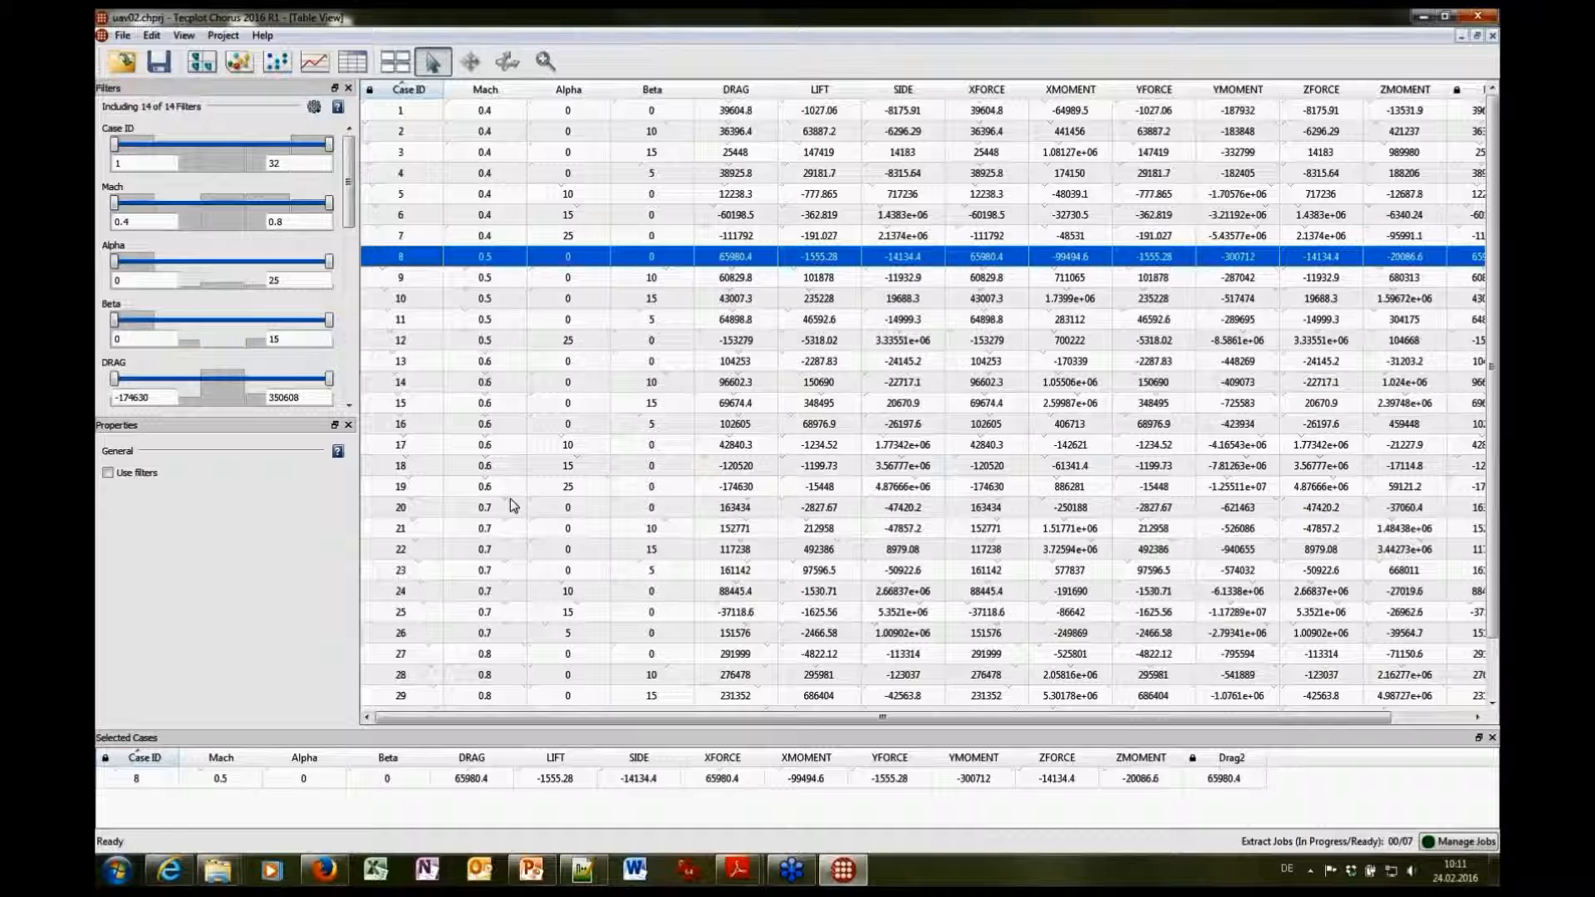
pyautogui.keyDown('ctrl'); pyautogui.click(386, 468); pyautogui.keyUp('ctrl')
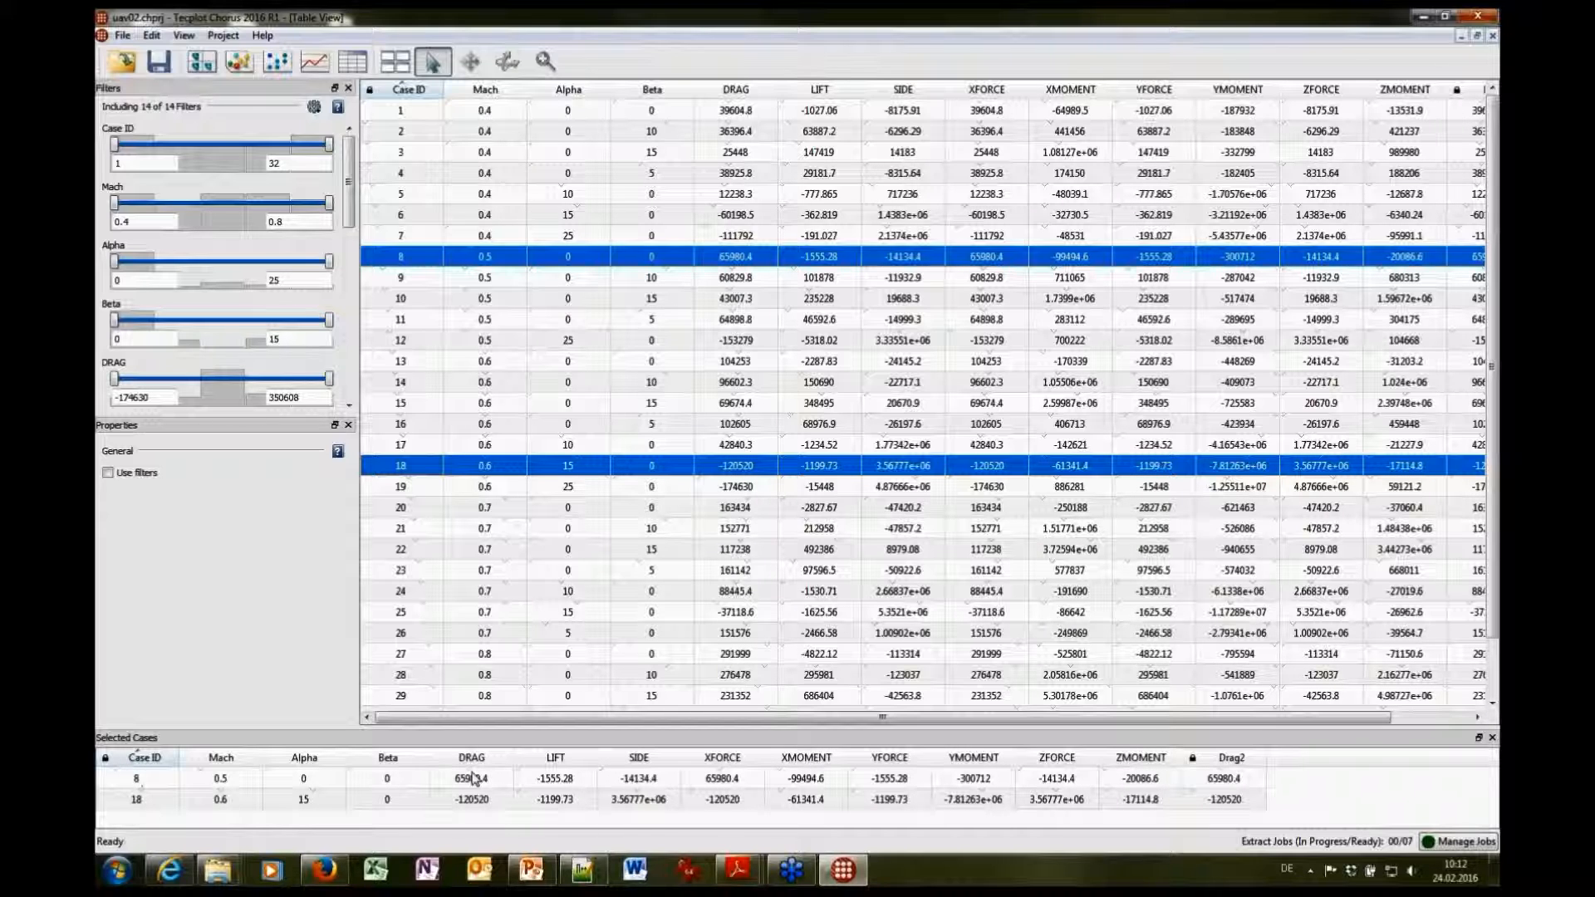
pyautogui.rightClick(403, 259)
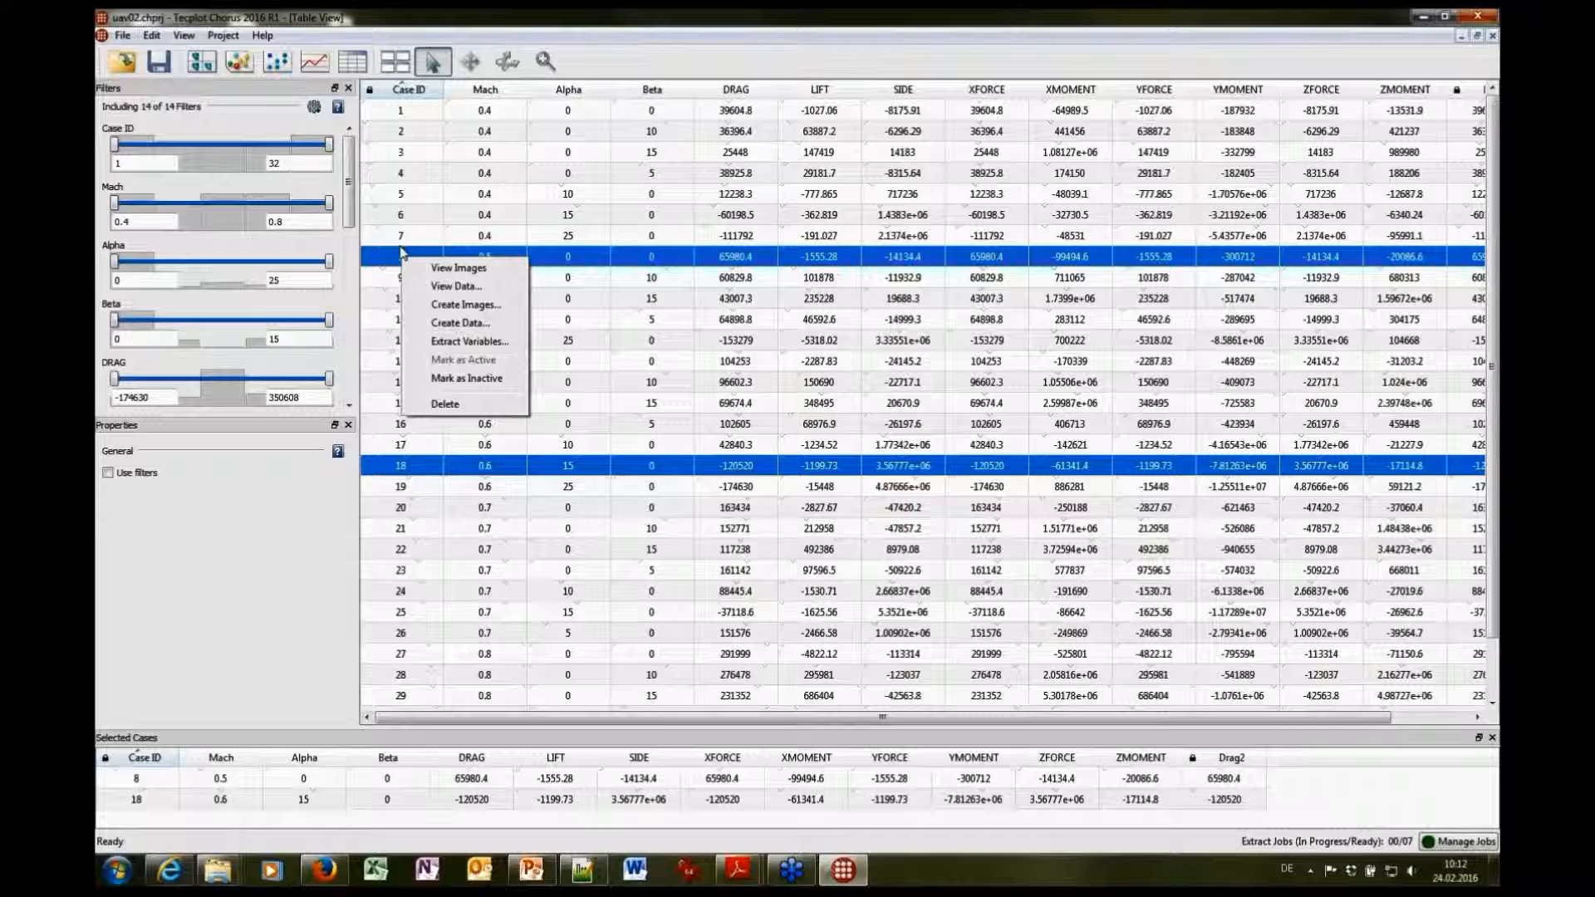
pyautogui.click(455, 286)
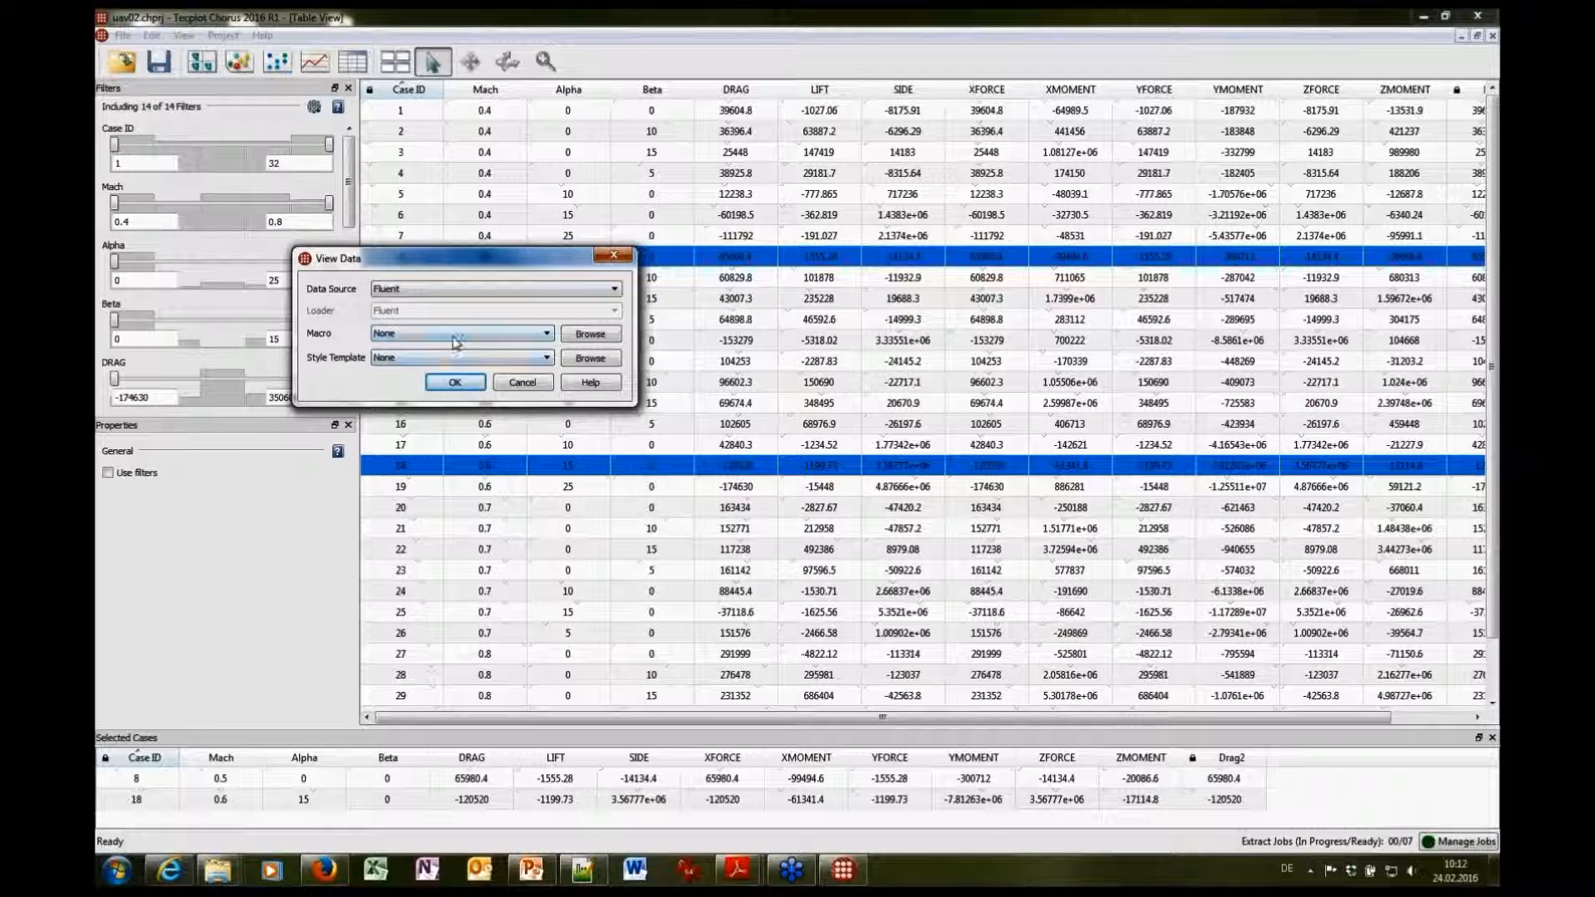
pyautogui.click(456, 387)
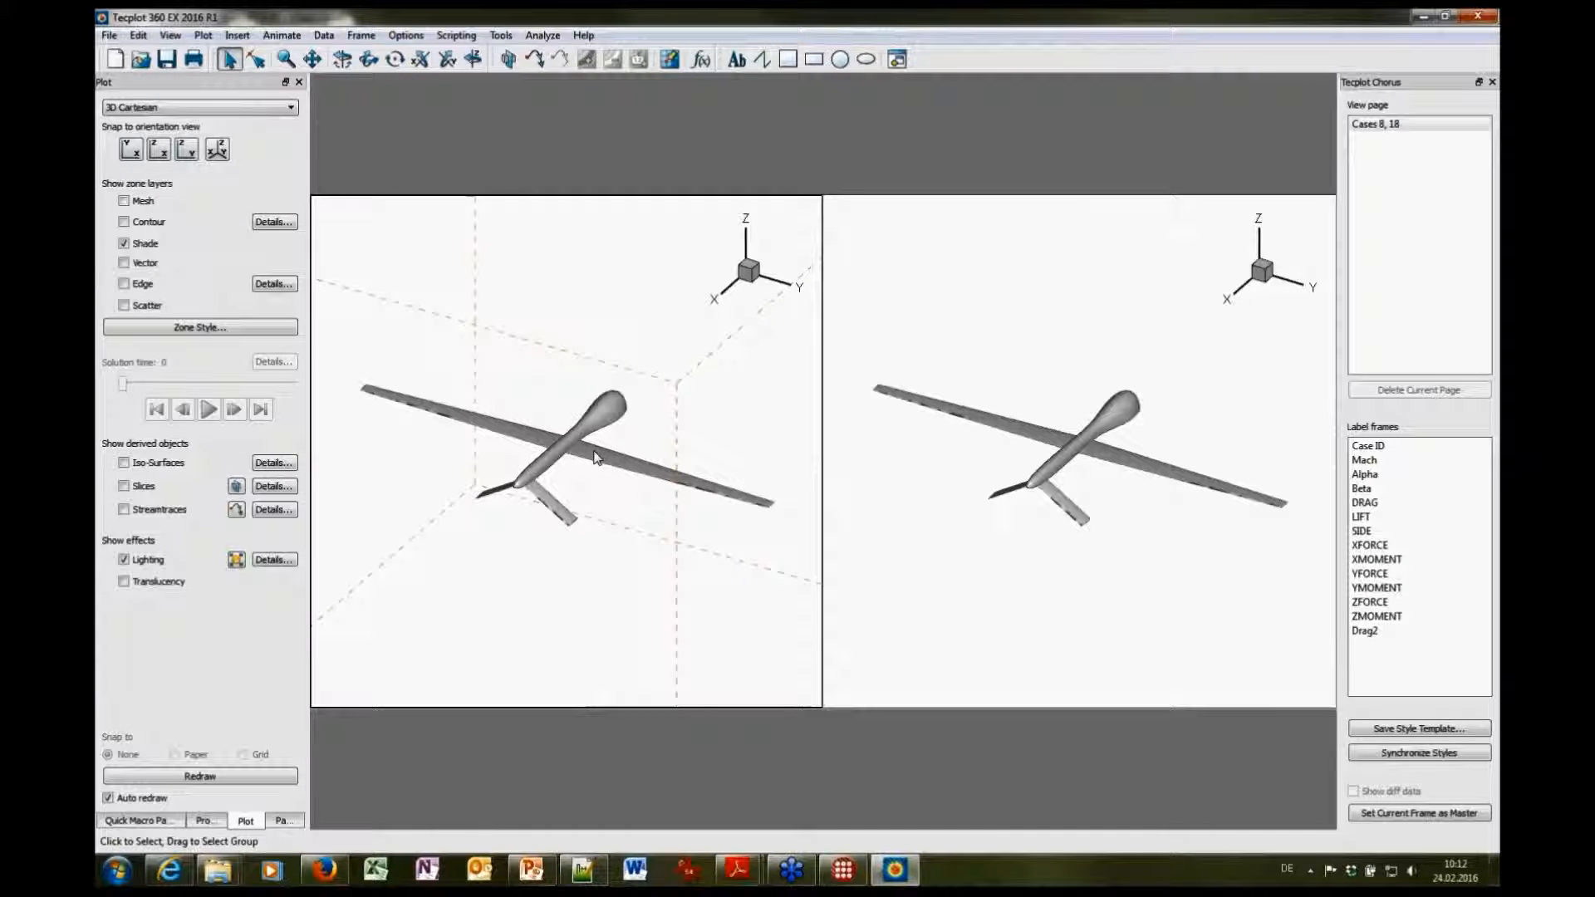
# Rotate the aircraft so its nose faces forward and show the contour layer in the first frame
pyautogui.click(369, 58)
pyautogui.moveTo(628, 546); pyautogui.dragTo(541, 581)
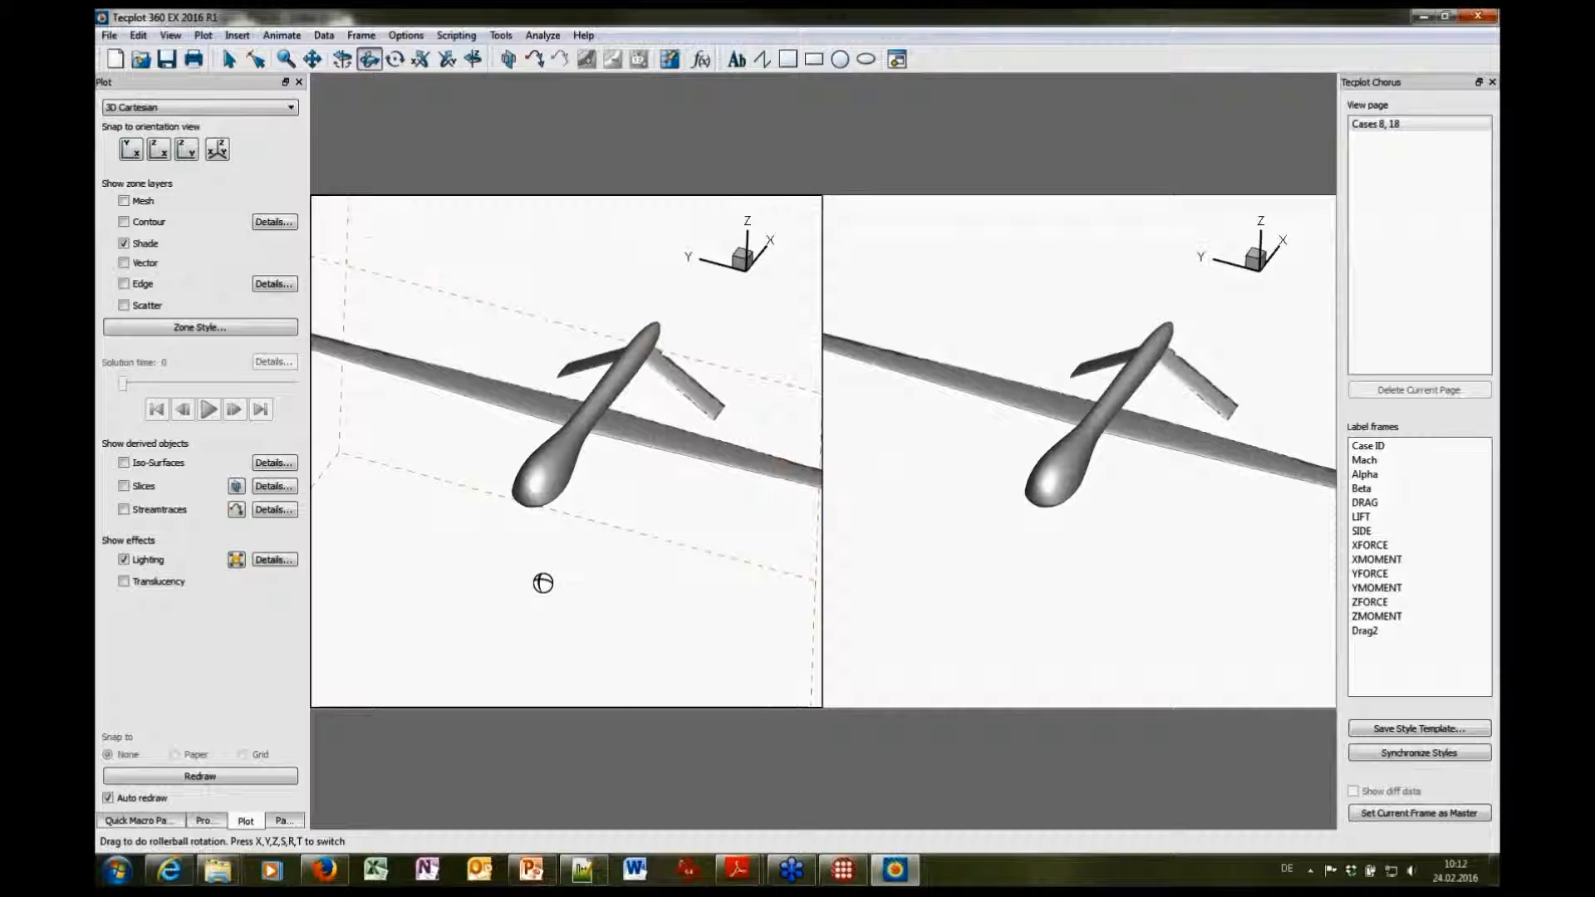
pyautogui.moveTo(591, 527); pyautogui.dragTo(548, 541)
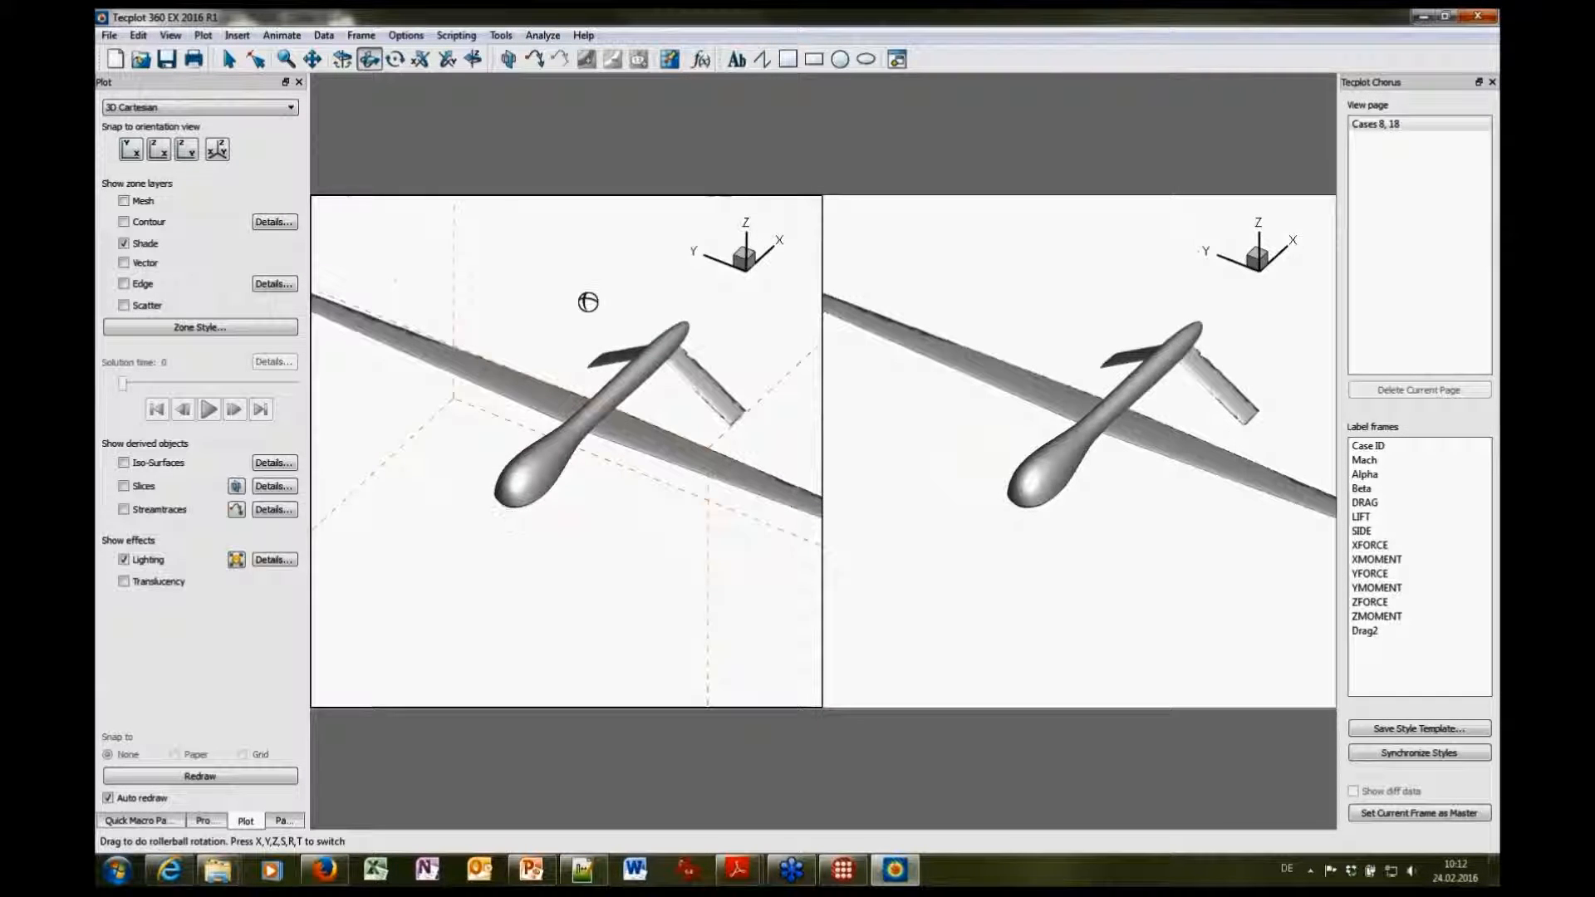
pyautogui.click(124, 222)
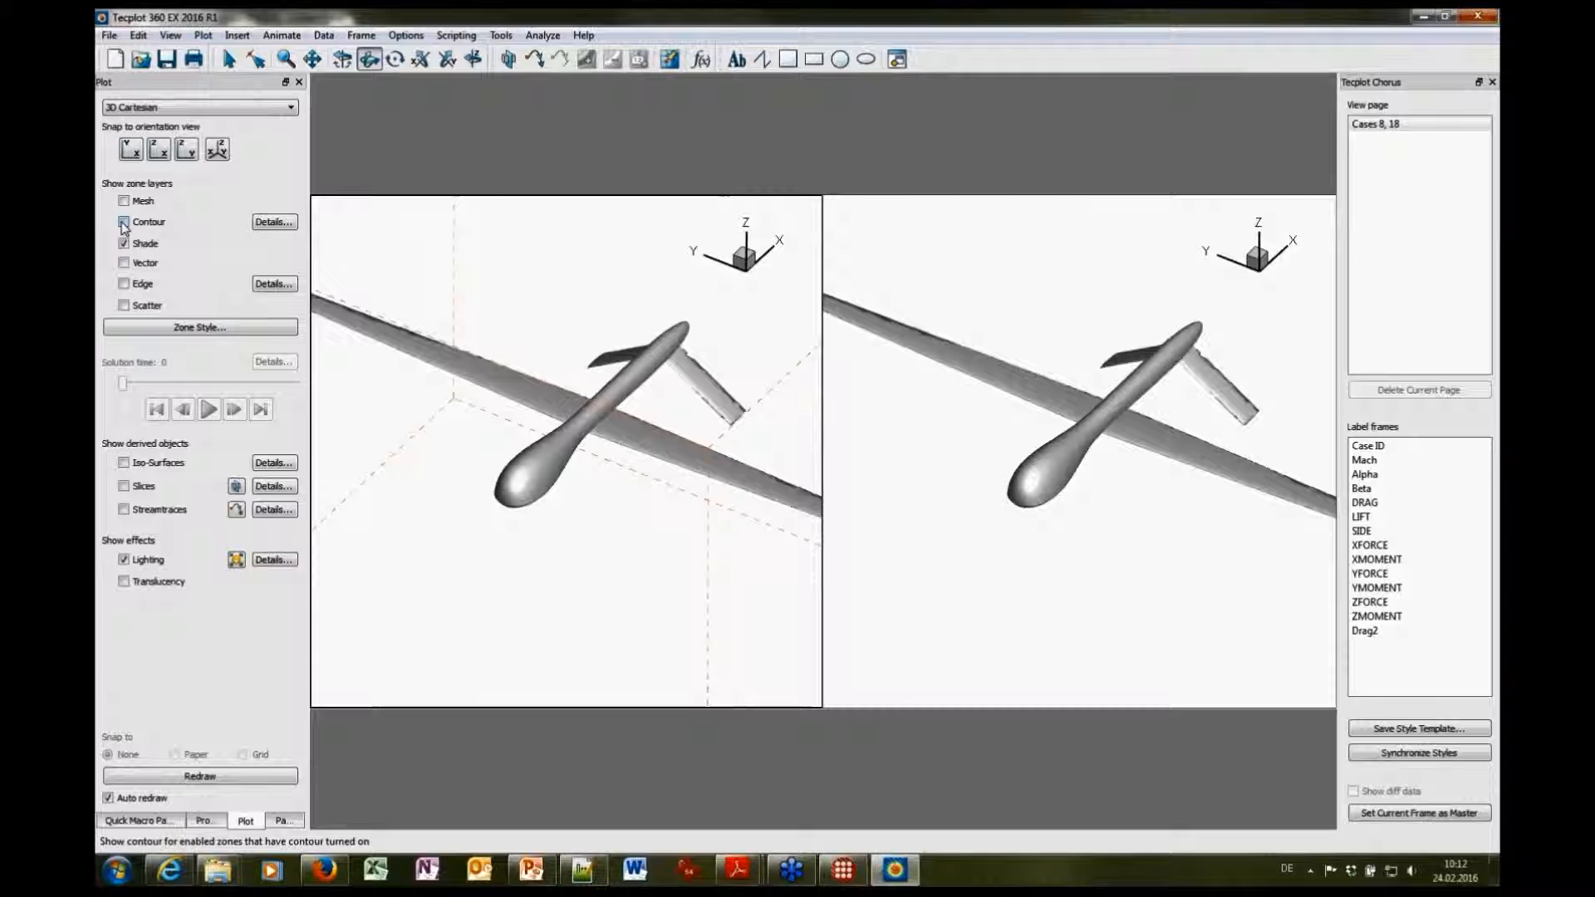
pyautogui.press('s')
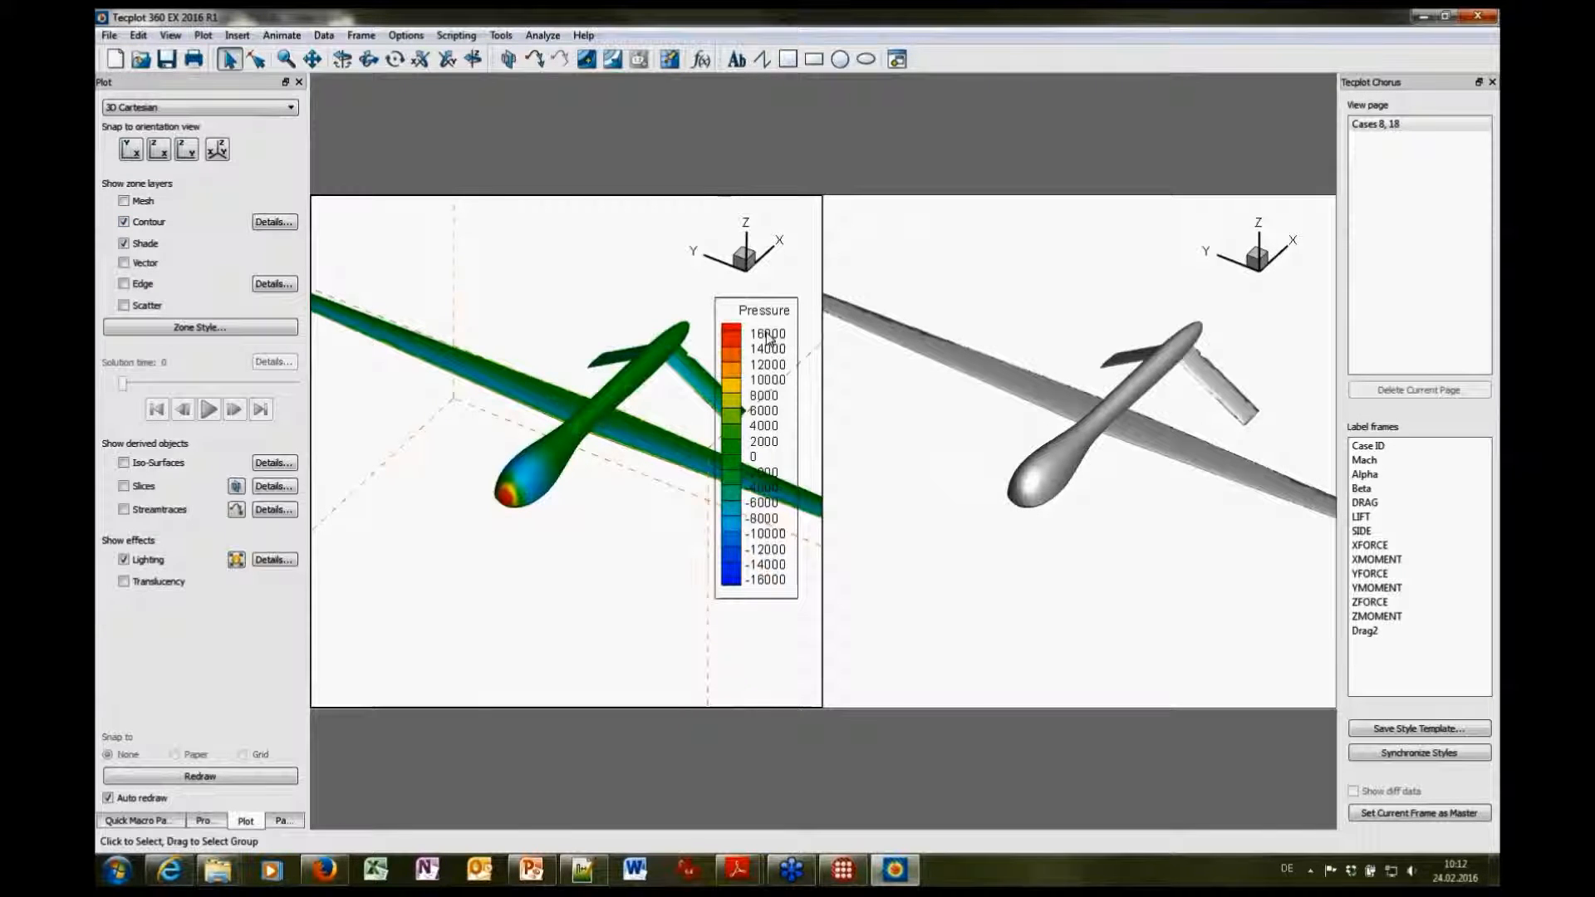
# Set the contour variable to Z Velocity and move its legend to the first frame's lower right, about X 97.6 %, Y 49.5 %
pyautogui.doubleClick(762, 341)
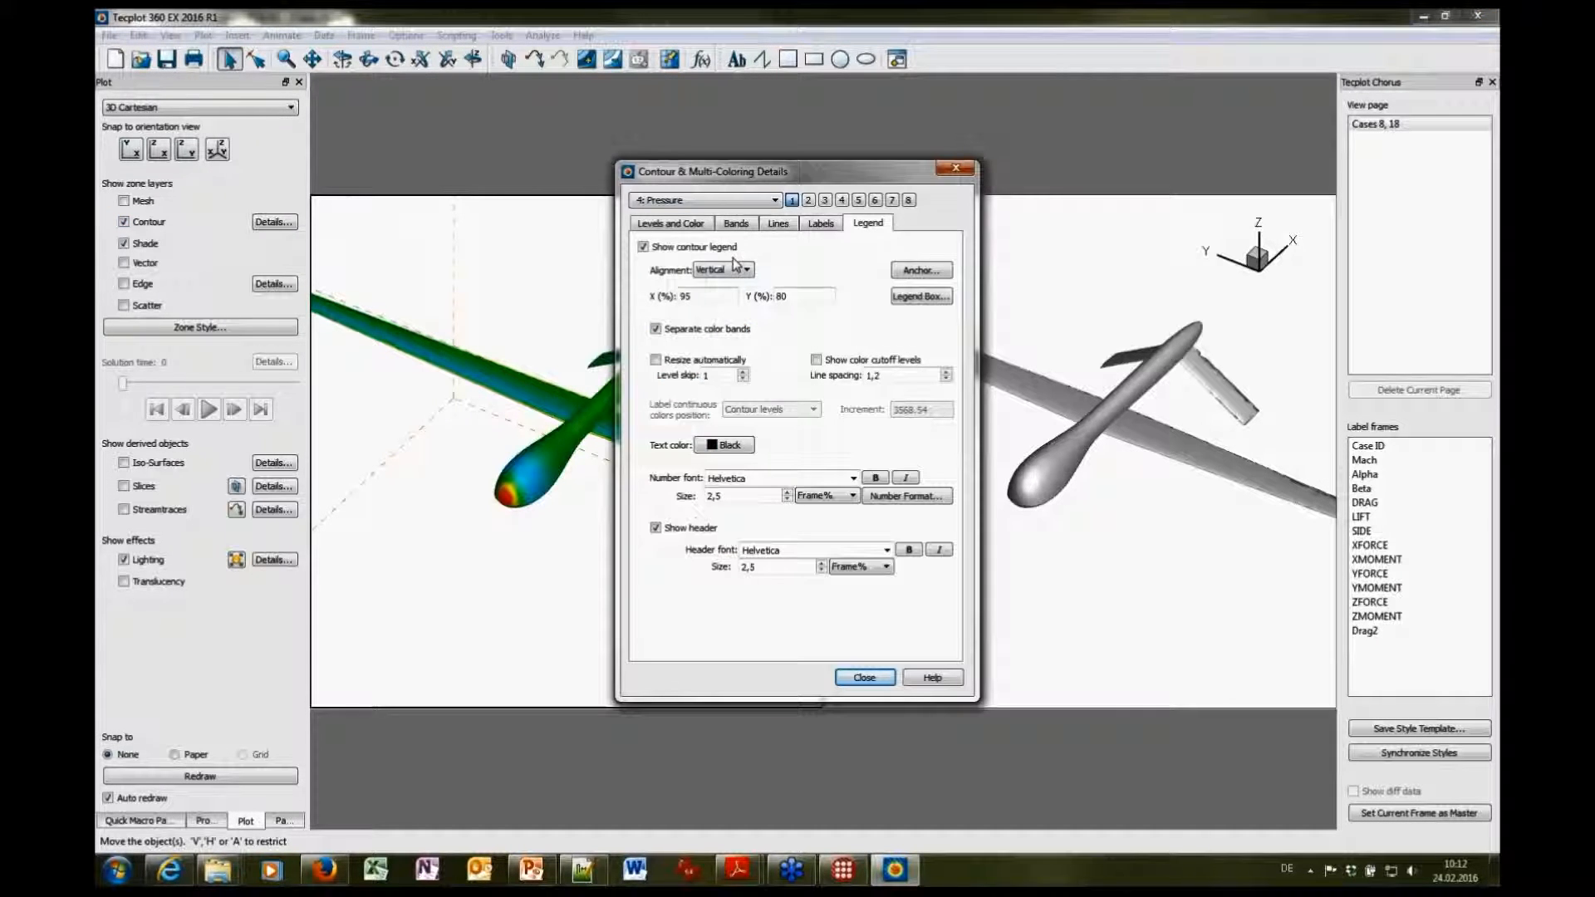
pyautogui.click(728, 201)
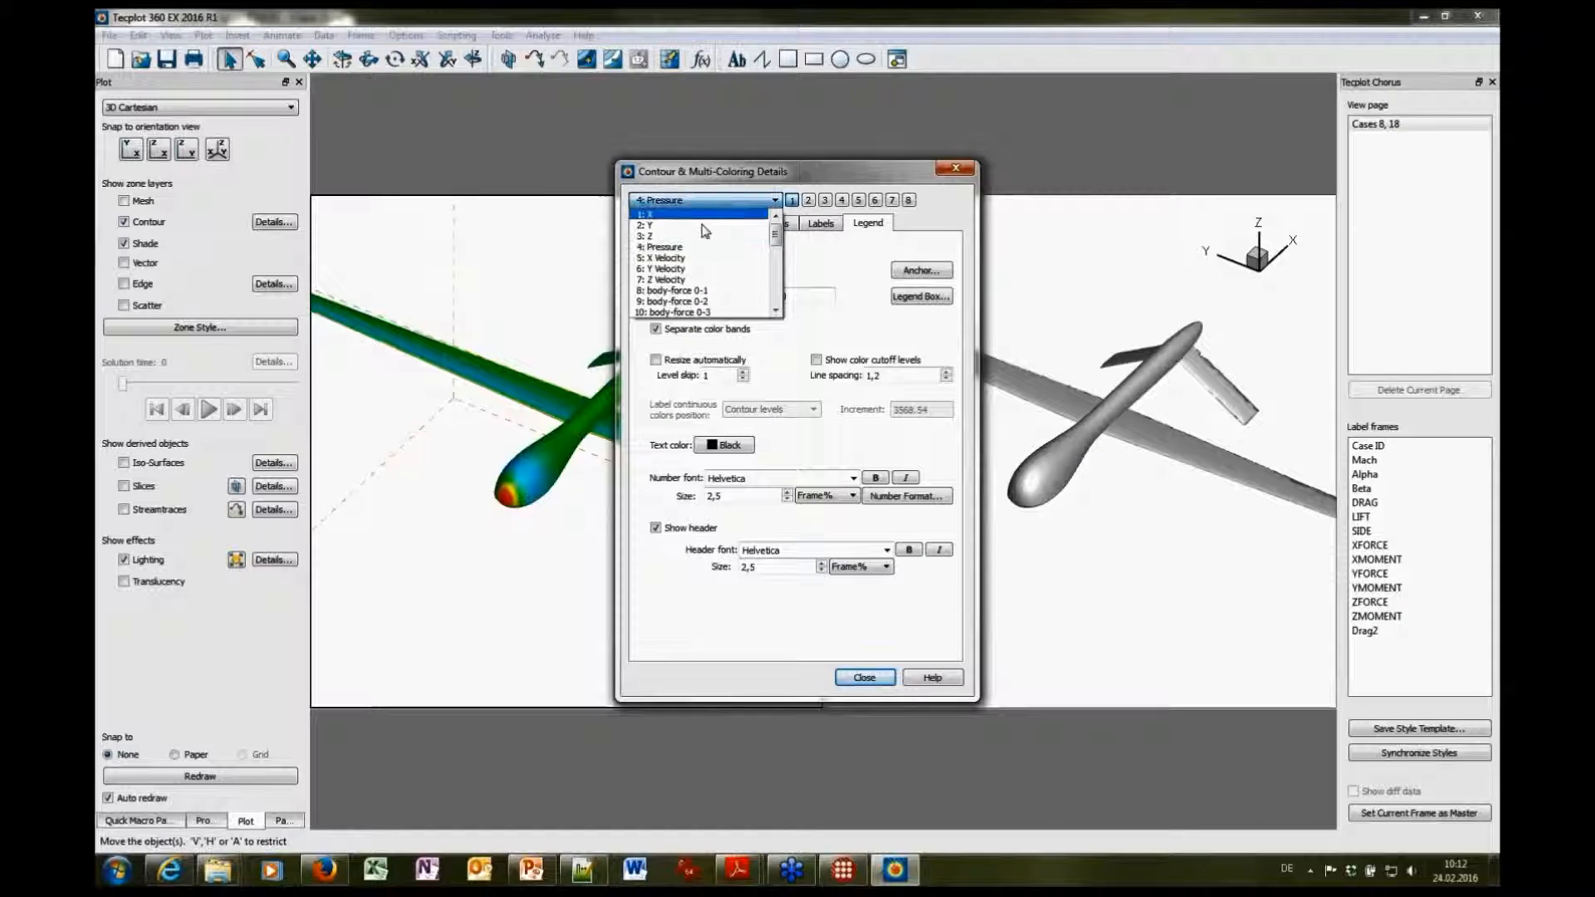
pyautogui.click(669, 280)
pyautogui.moveTo(770, 178); pyautogui.dragTo(1036, 95)
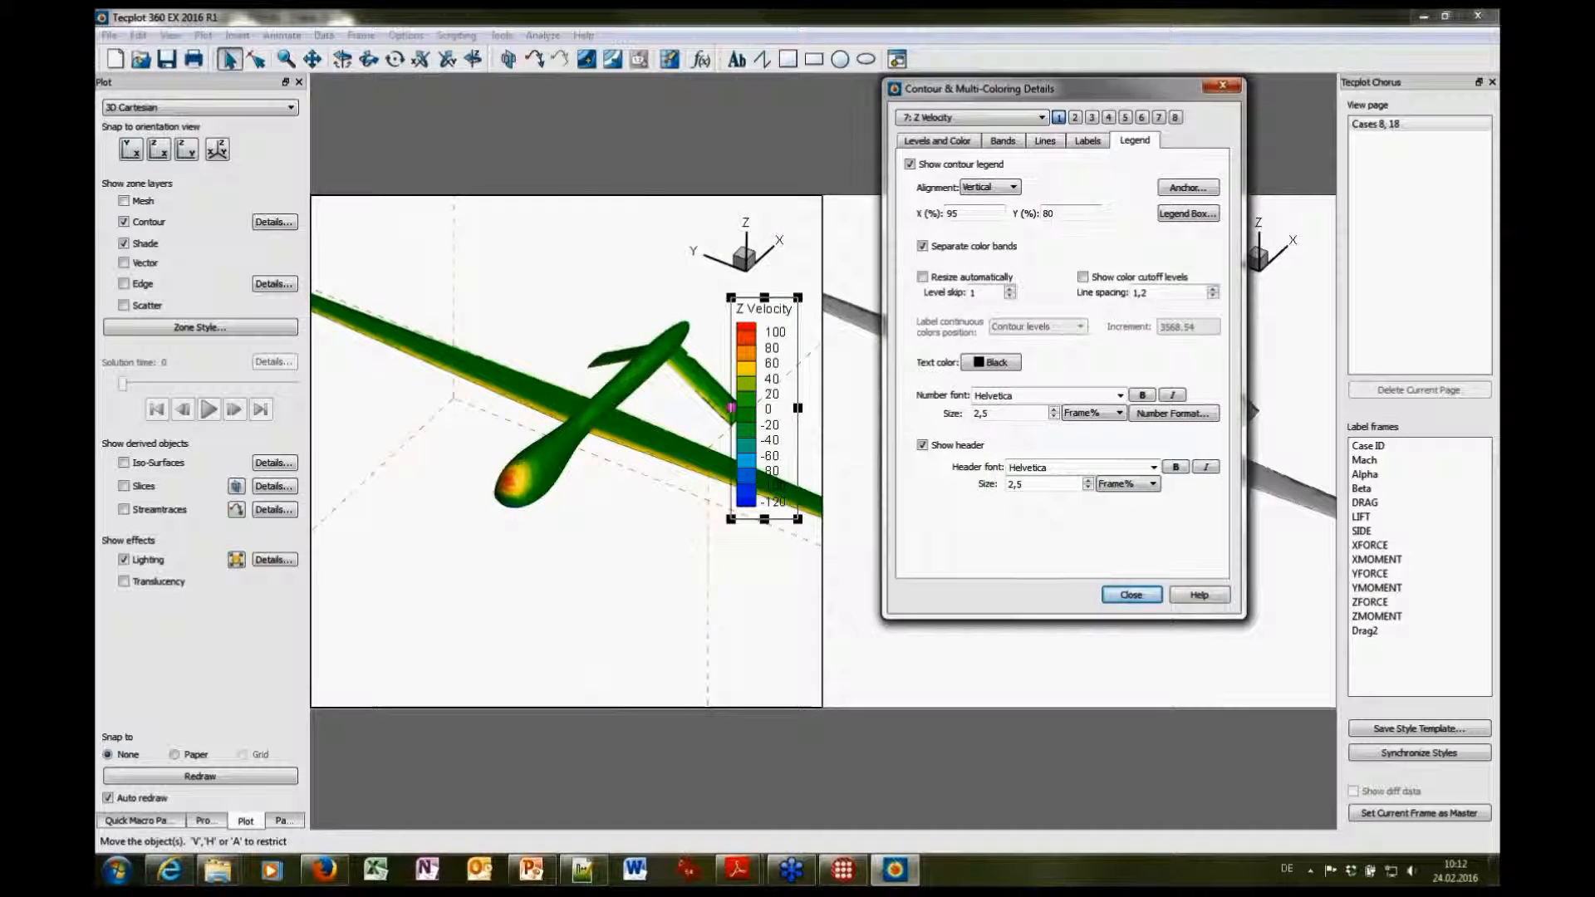
pyautogui.rightClick(768, 332)
pyautogui.moveTo(744, 327); pyautogui.dragTo(756, 484)
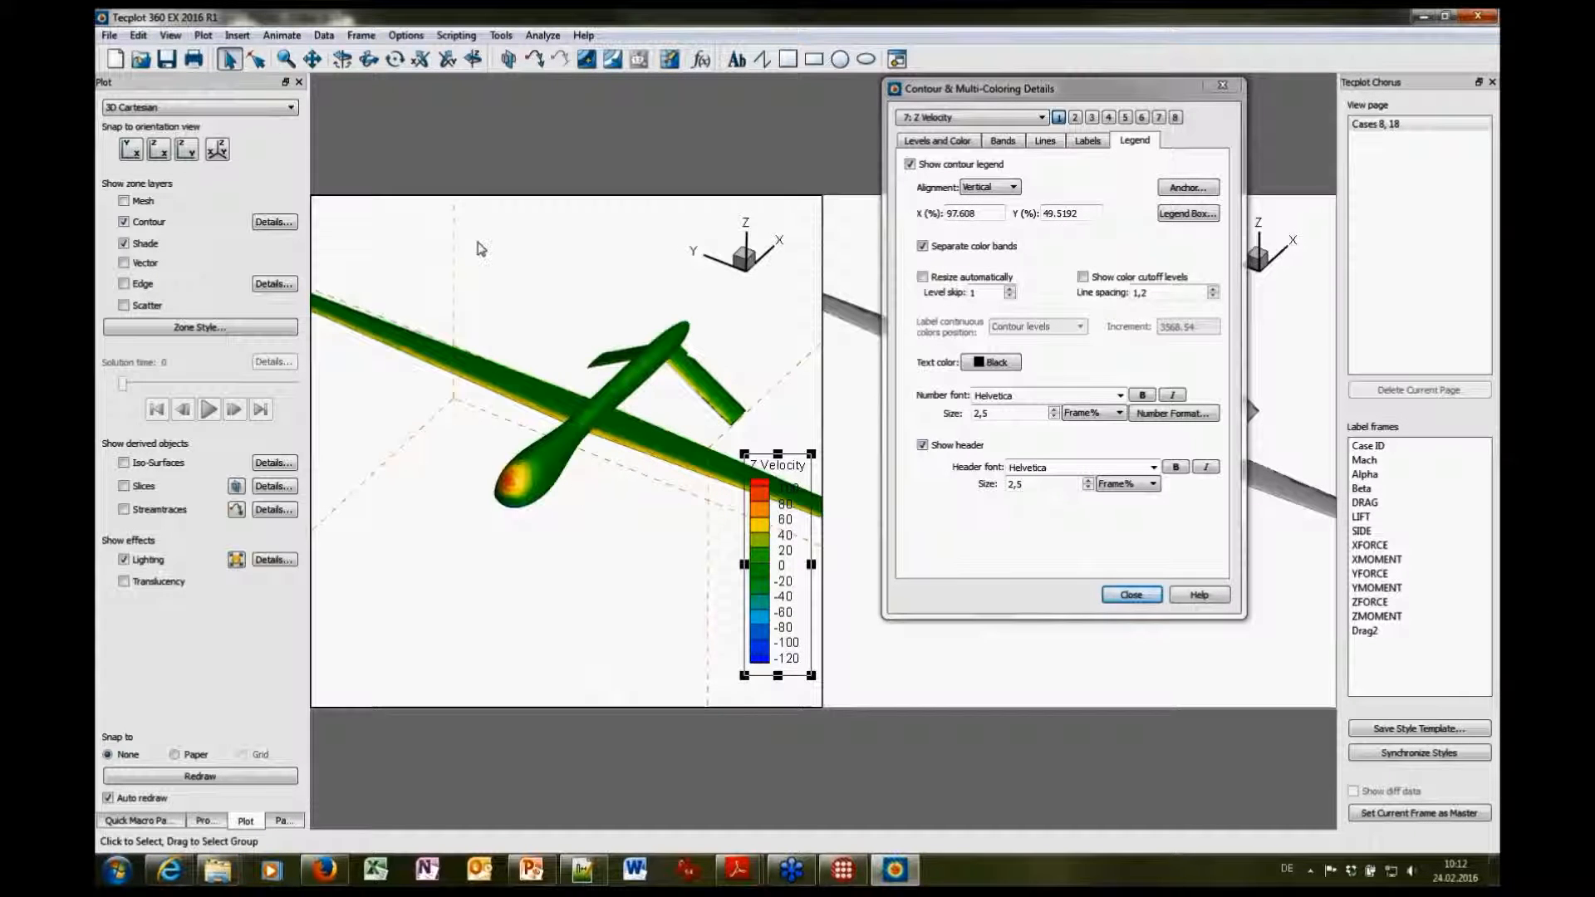
# Turn off the bounding boxes for enabled volume zones with no style
pyautogui.click(406, 35)
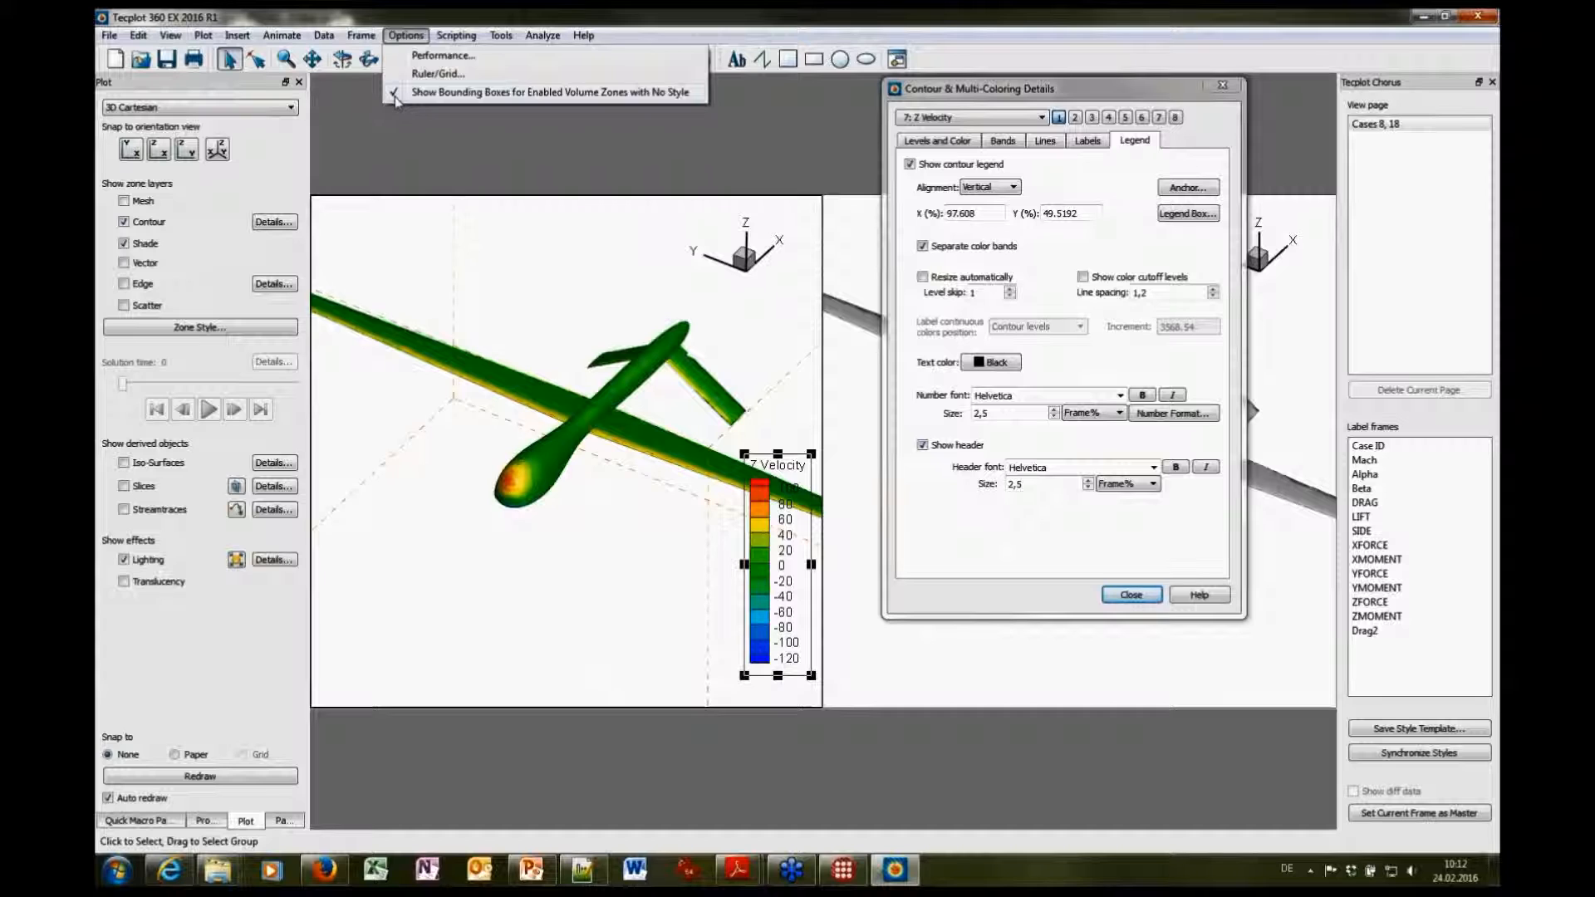
pyautogui.click(395, 93)
pyautogui.scroll(3, 557, 509)
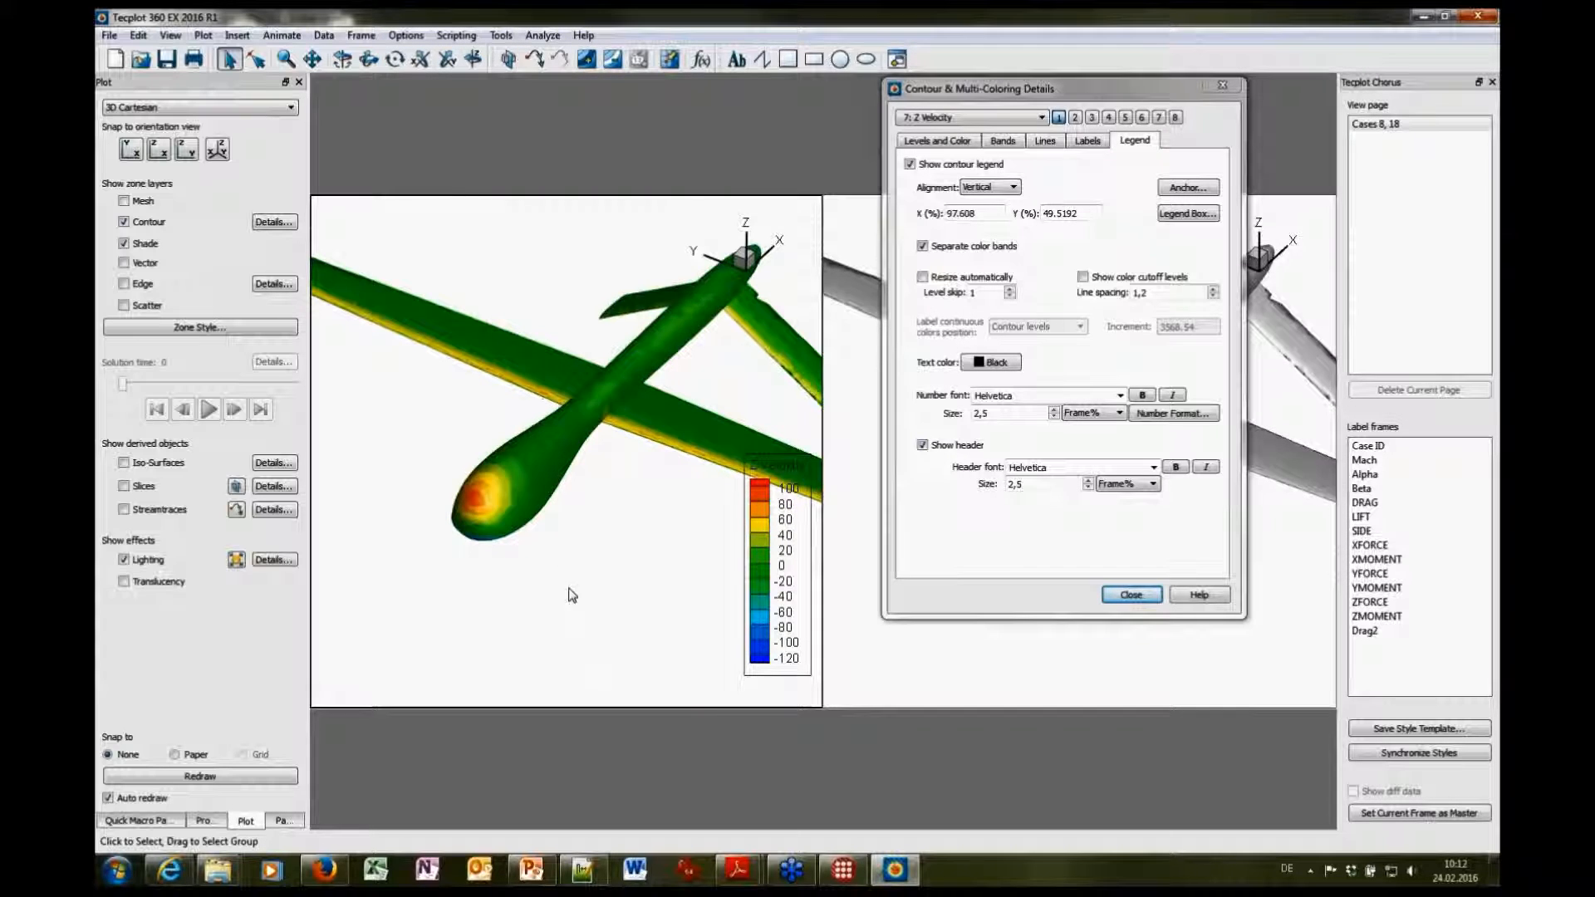
pyautogui.scroll(2, 571, 595)
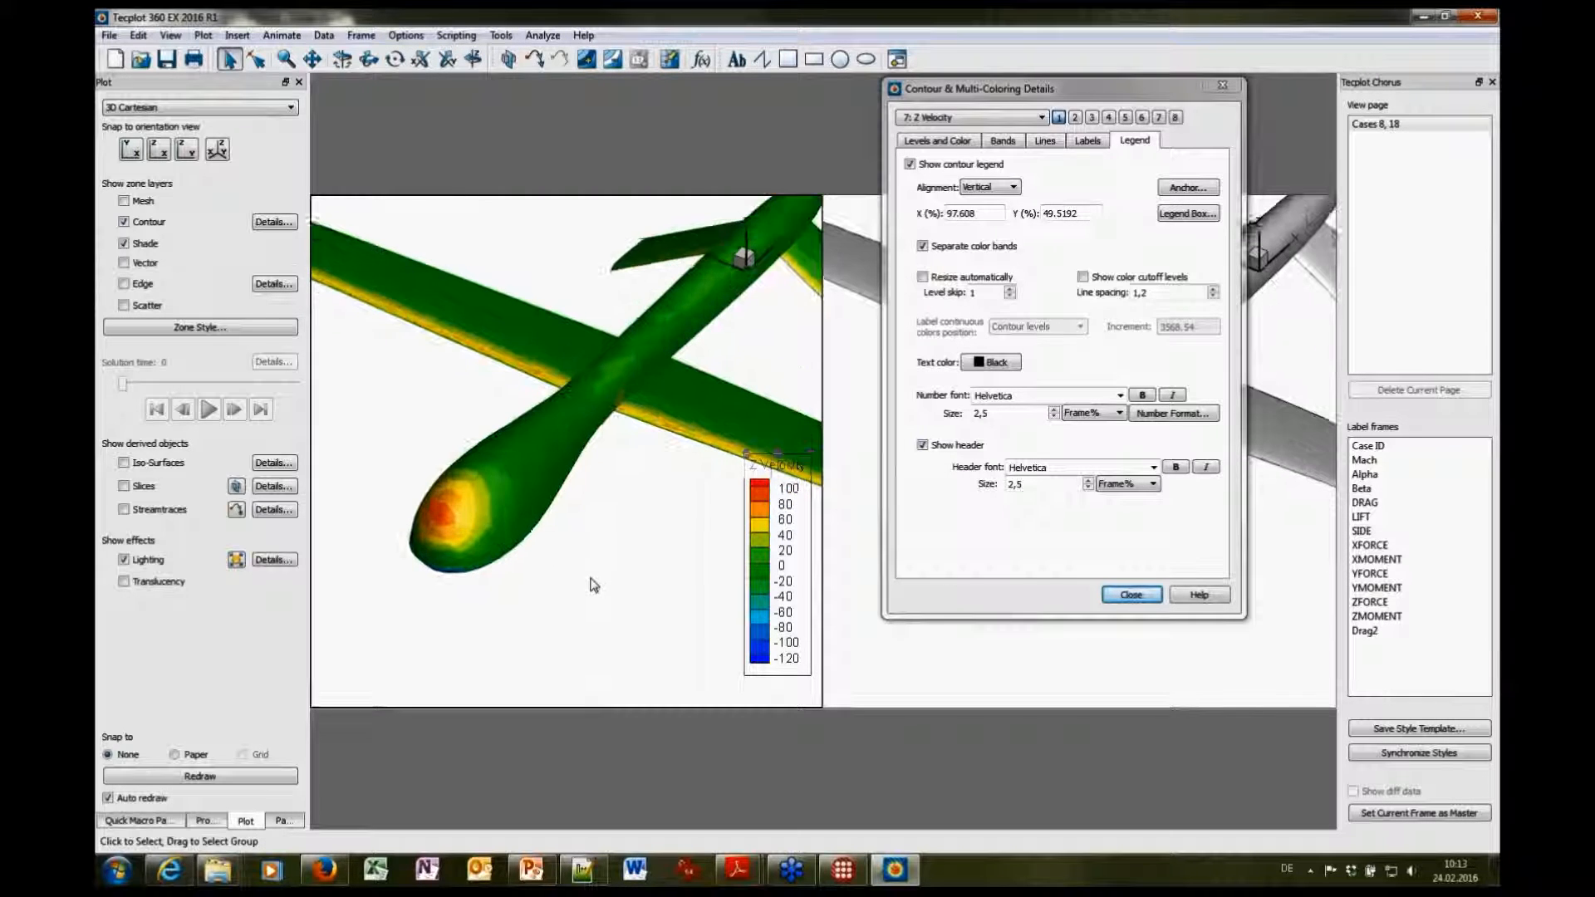
# Set the contour type of all zones in the first frame to Lines and flood
pyautogui.click(196, 329)
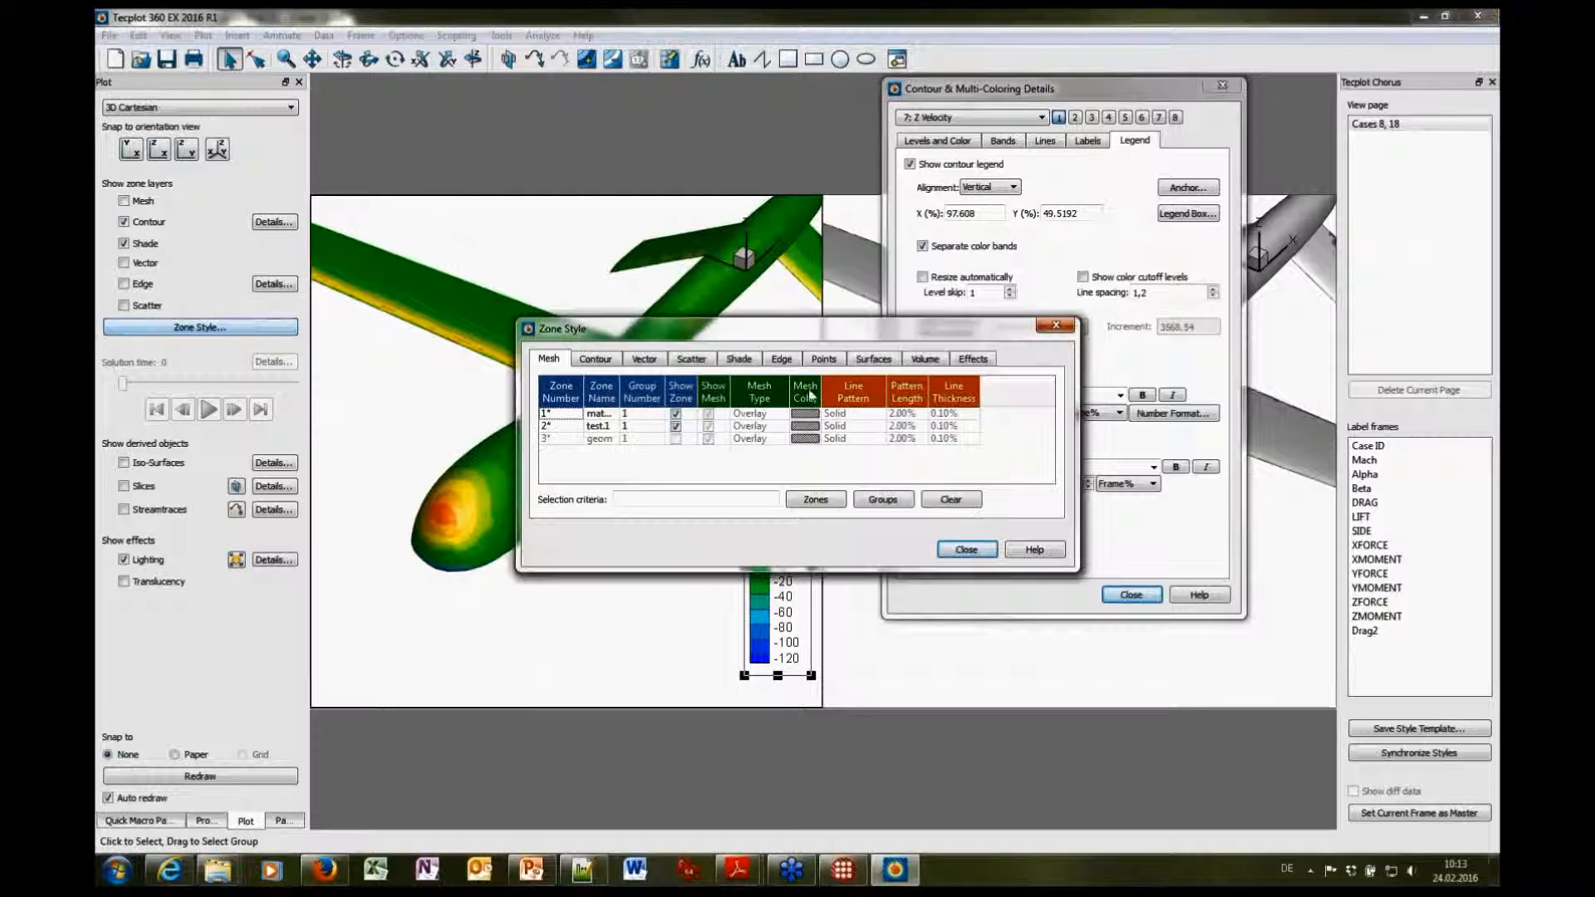
pyautogui.click(599, 363)
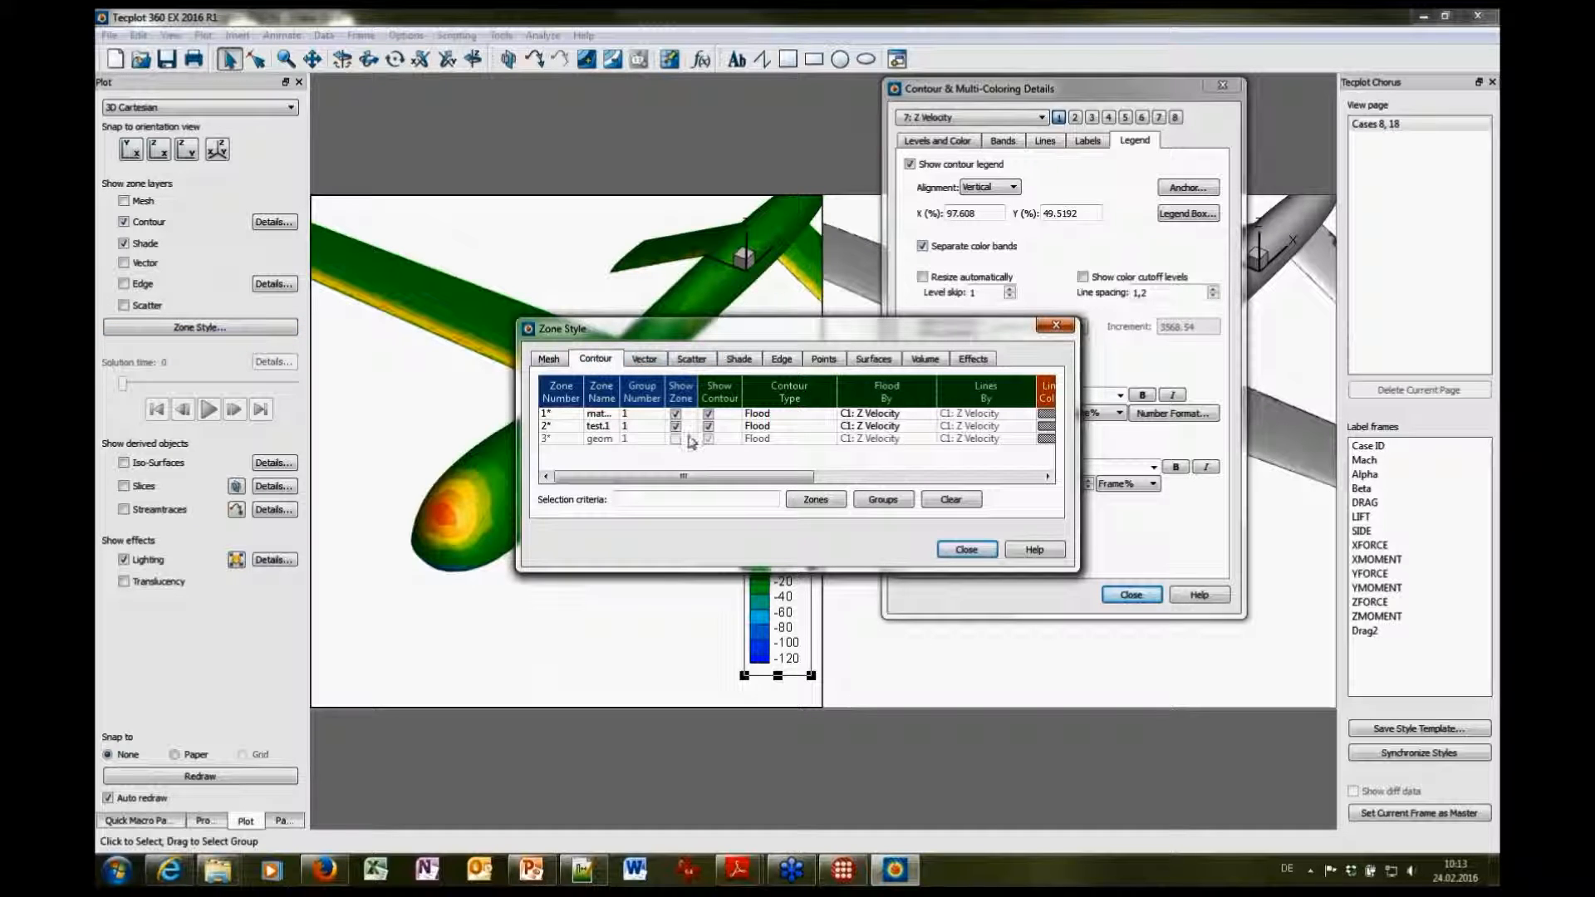
pyautogui.moveTo(760, 416); pyautogui.dragTo(765, 439)
pyautogui.rightClick(784, 417)
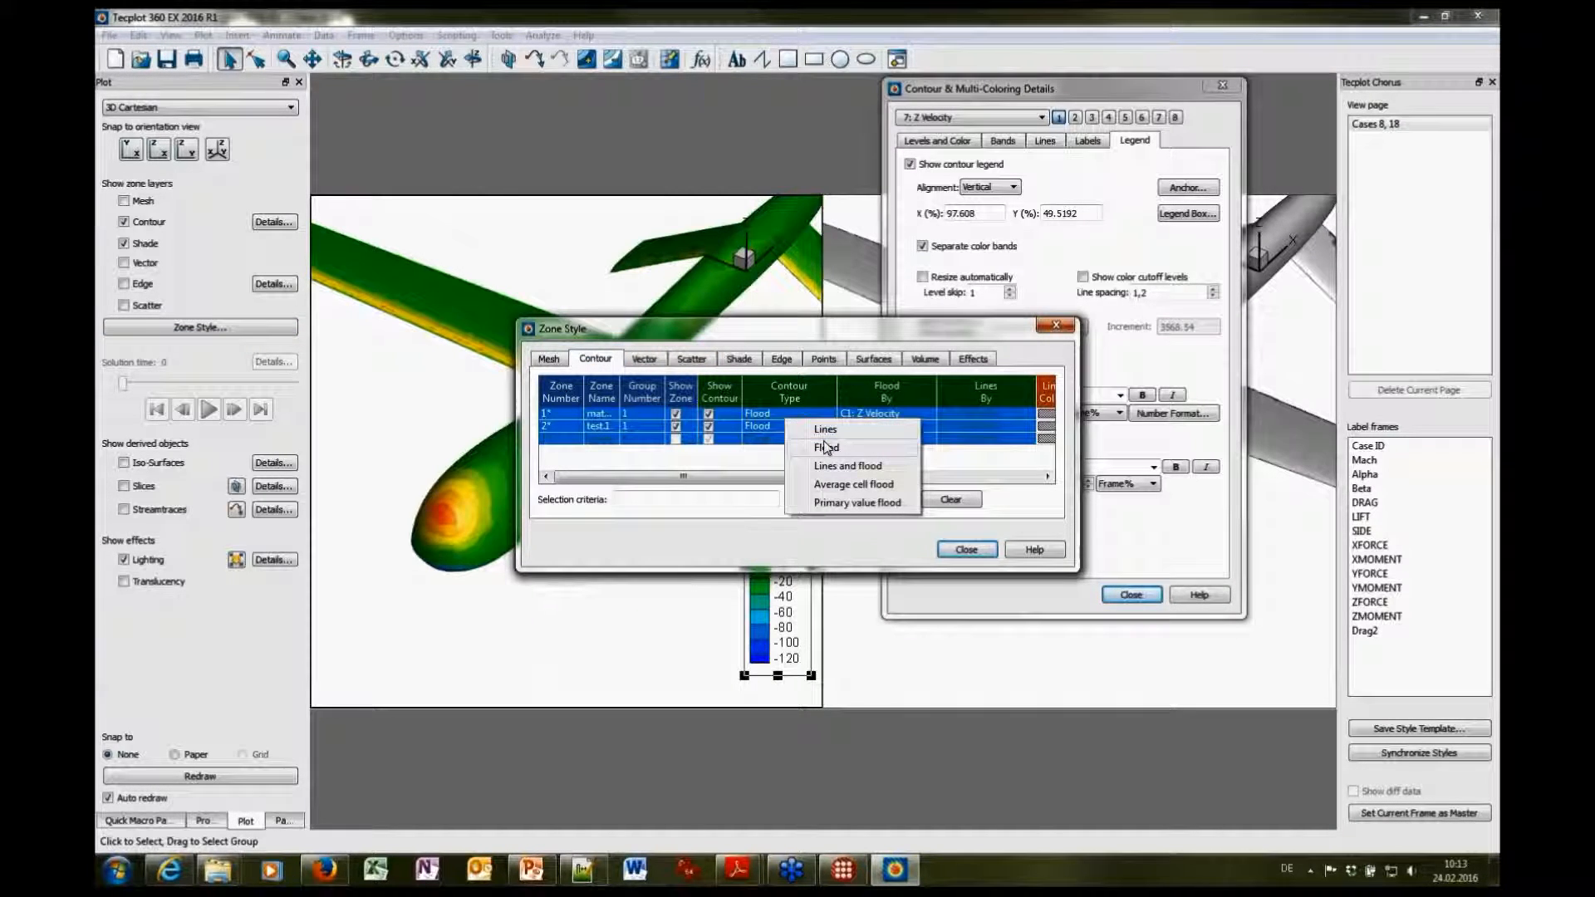
pyautogui.click(847, 466)
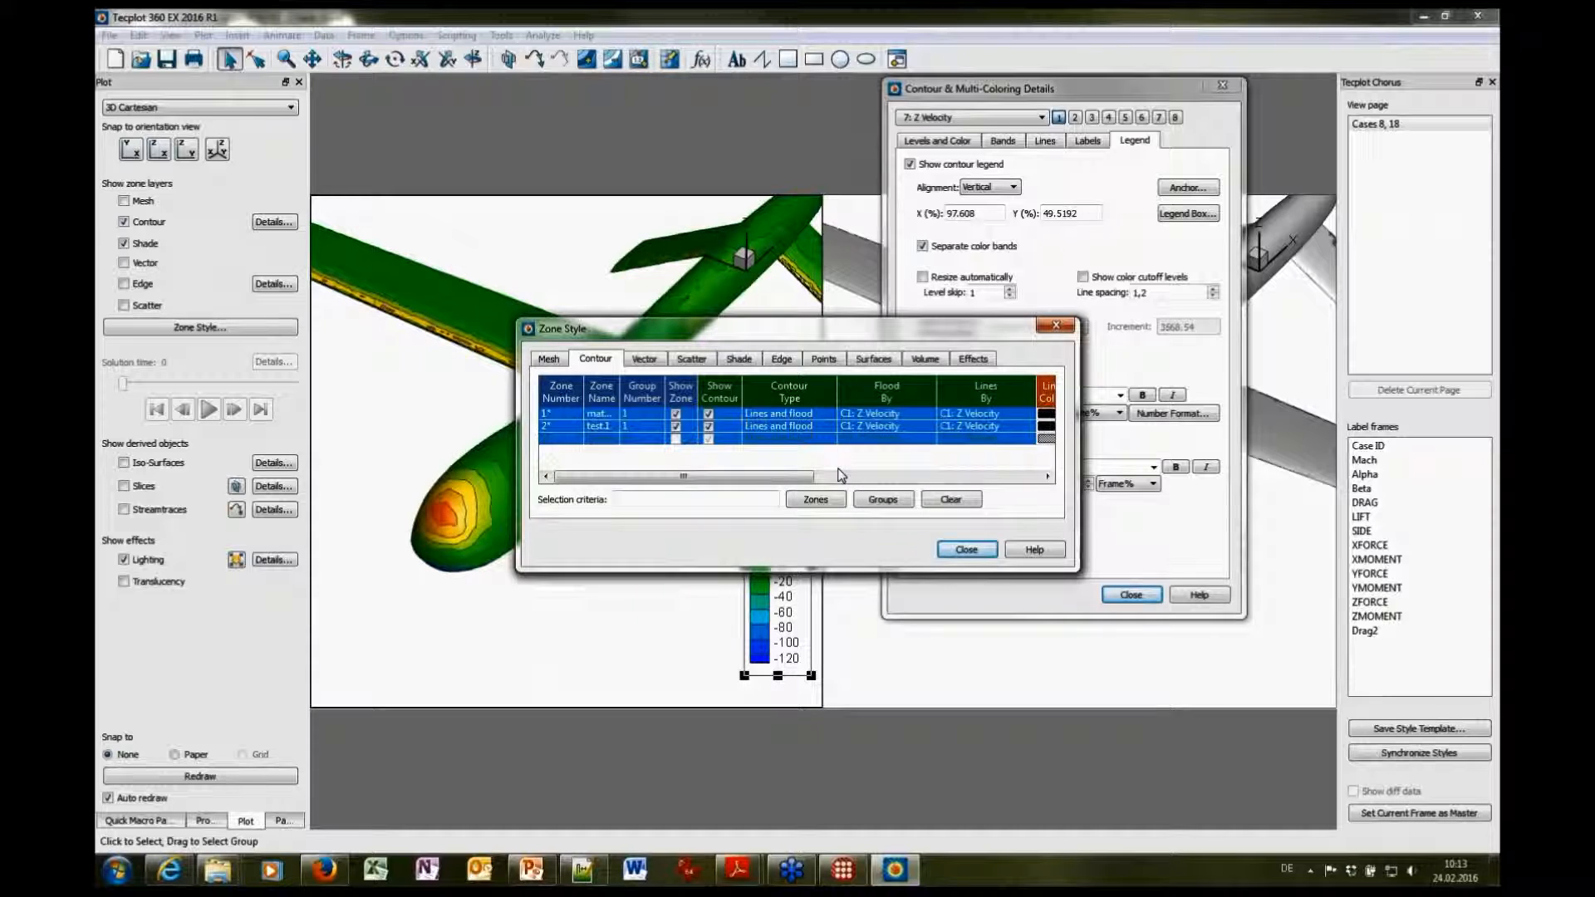
pyautogui.click(1054, 327)
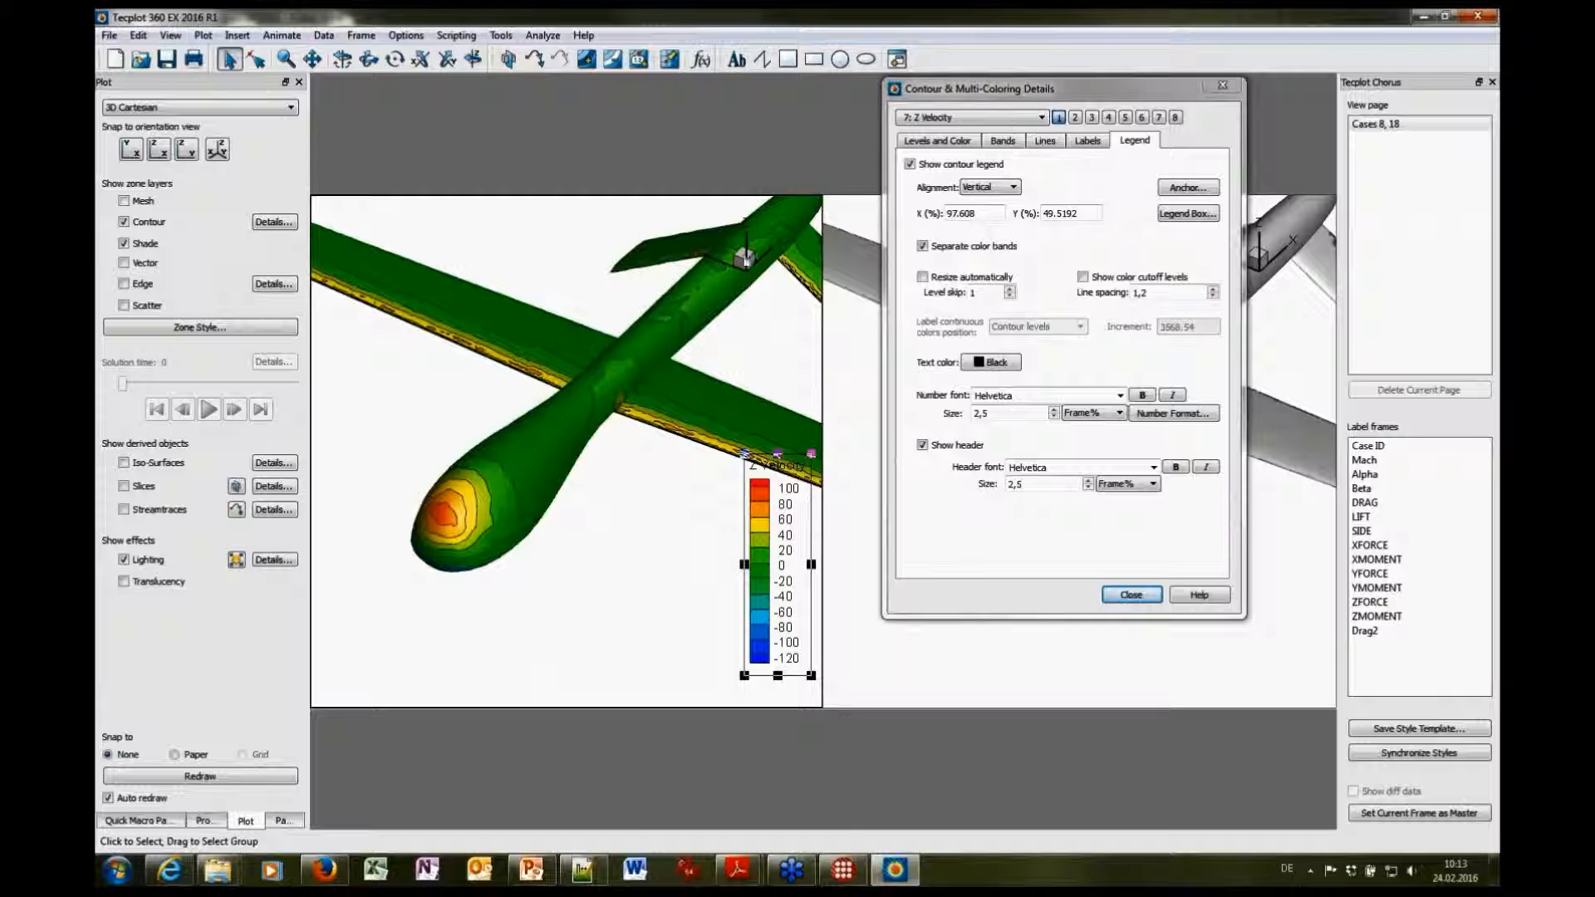
# Move the first frame's orientation axes clear of the aircraft, toward the frame's upper middle, and close the contour settings
pyautogui.moveTo(745, 258); pyautogui.dragTo(509, 241)
pyautogui.click(1123, 90)
pyautogui.click(1221, 88)
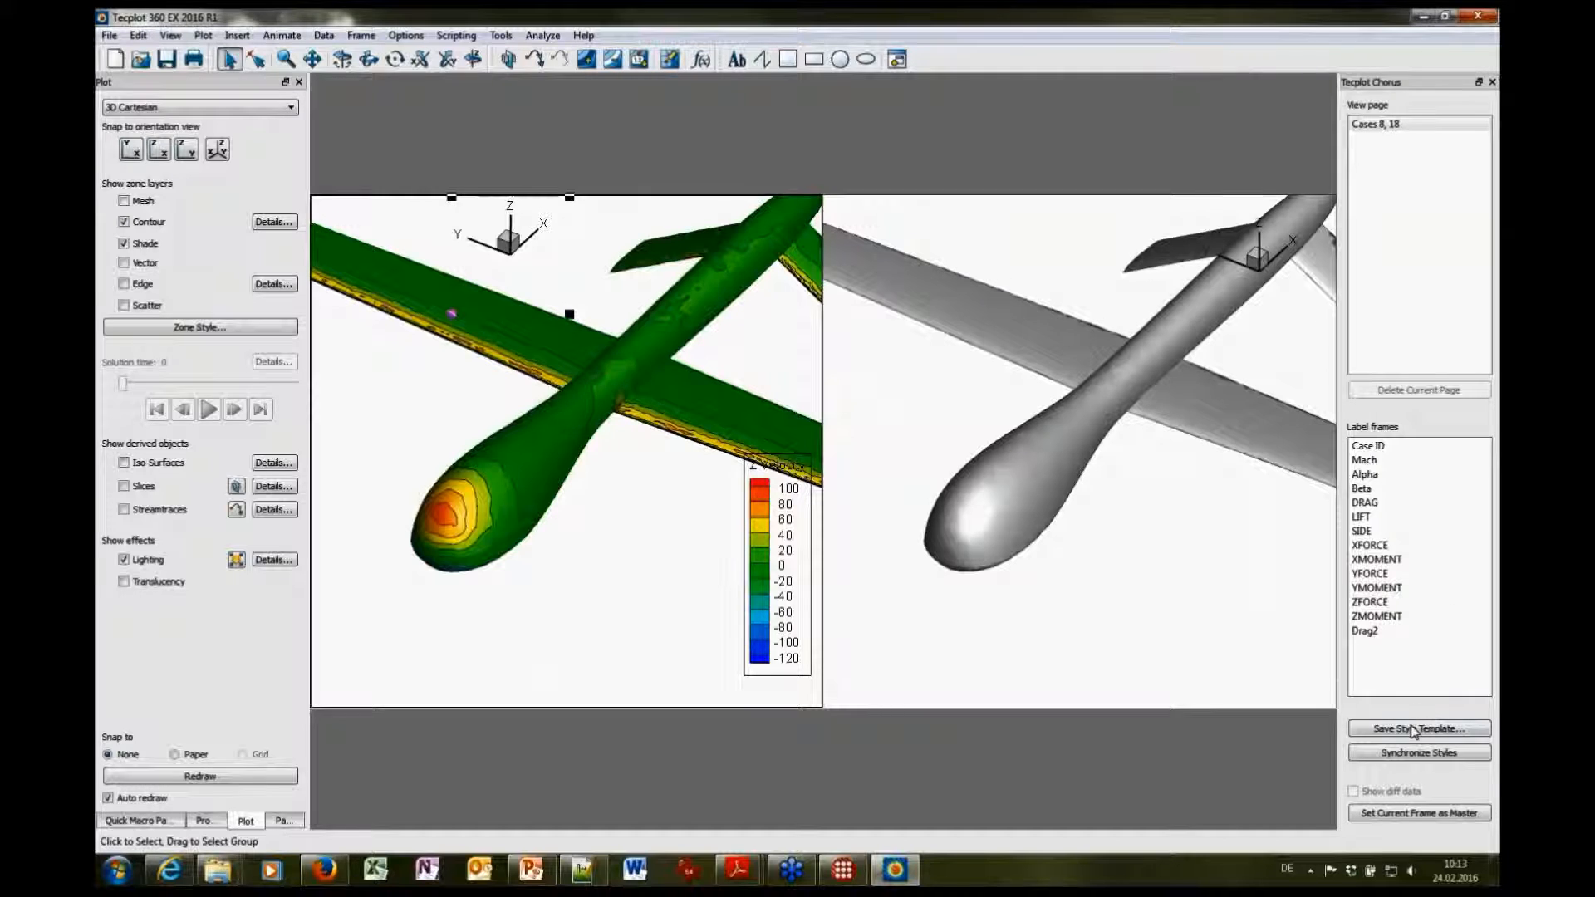
# Save the first frame's style as a style template named aa1
pyautogui.click(1413, 729)
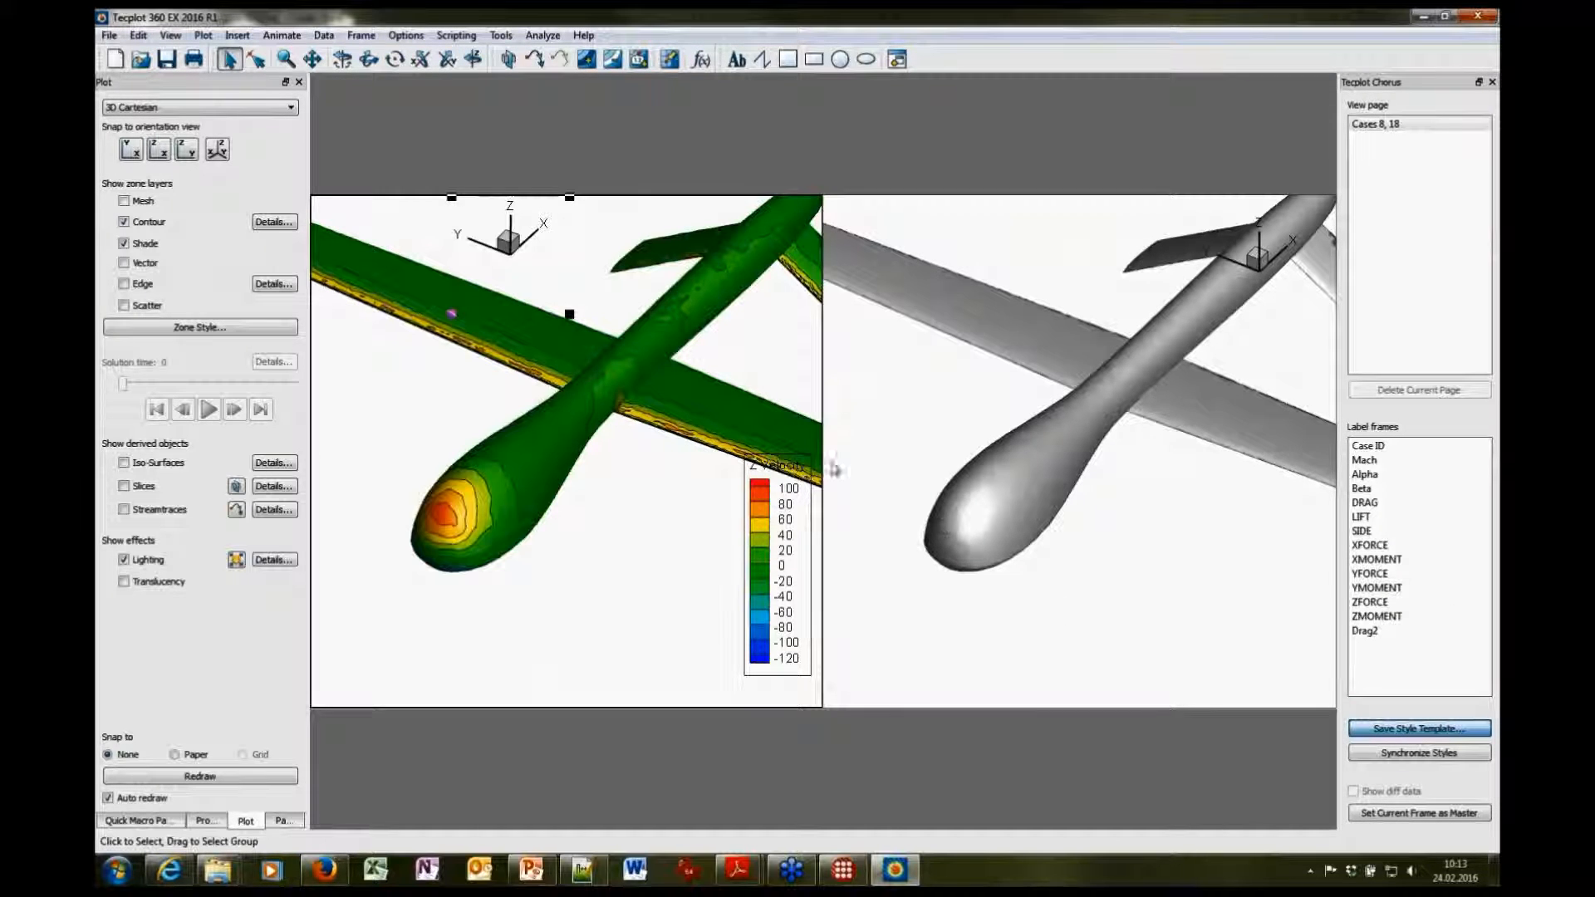
pyautogui.click(1384, 719)
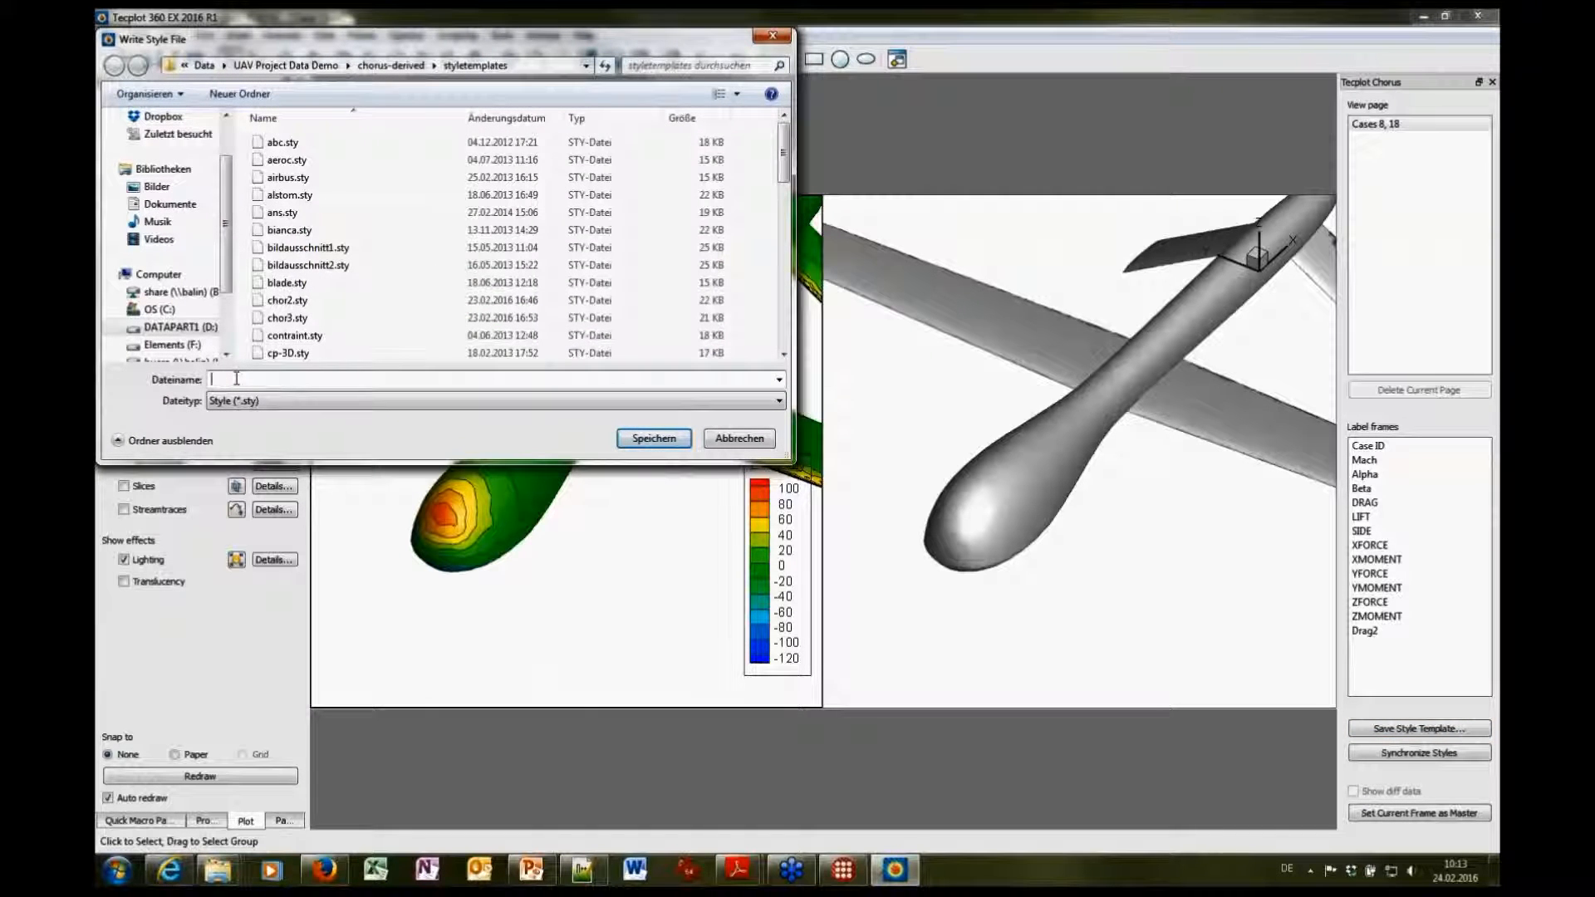
pyautogui.write('aa1')
pyautogui.press('Return')
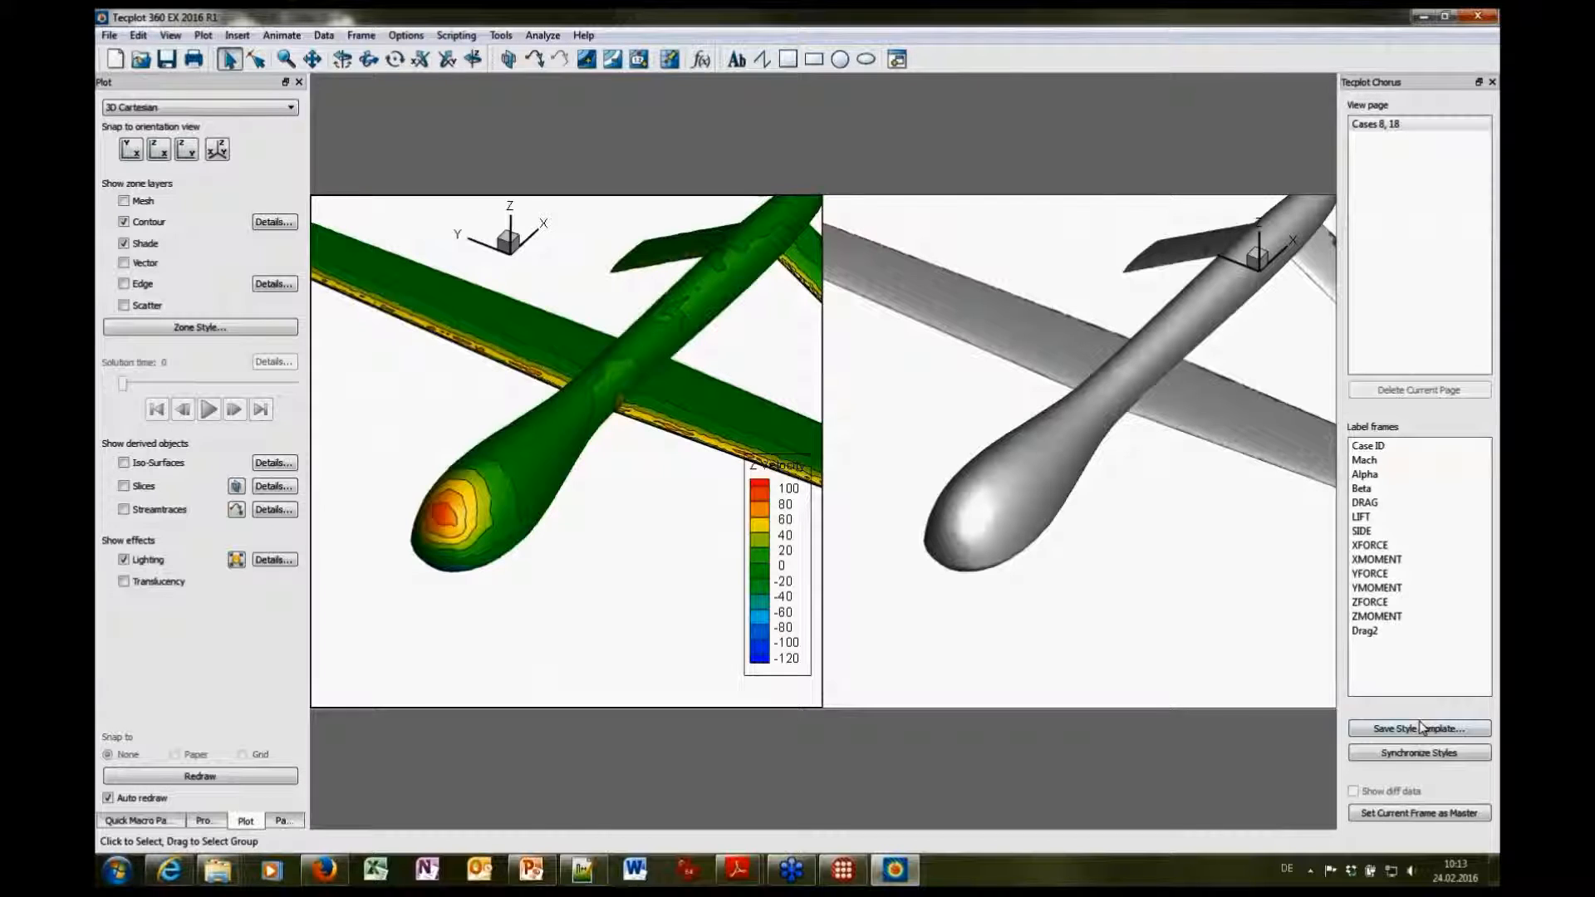
# Synchronize the first frame's style to the second case's frame and rotate both aircraft to compare their noses from the front
pyautogui.click(1418, 753)
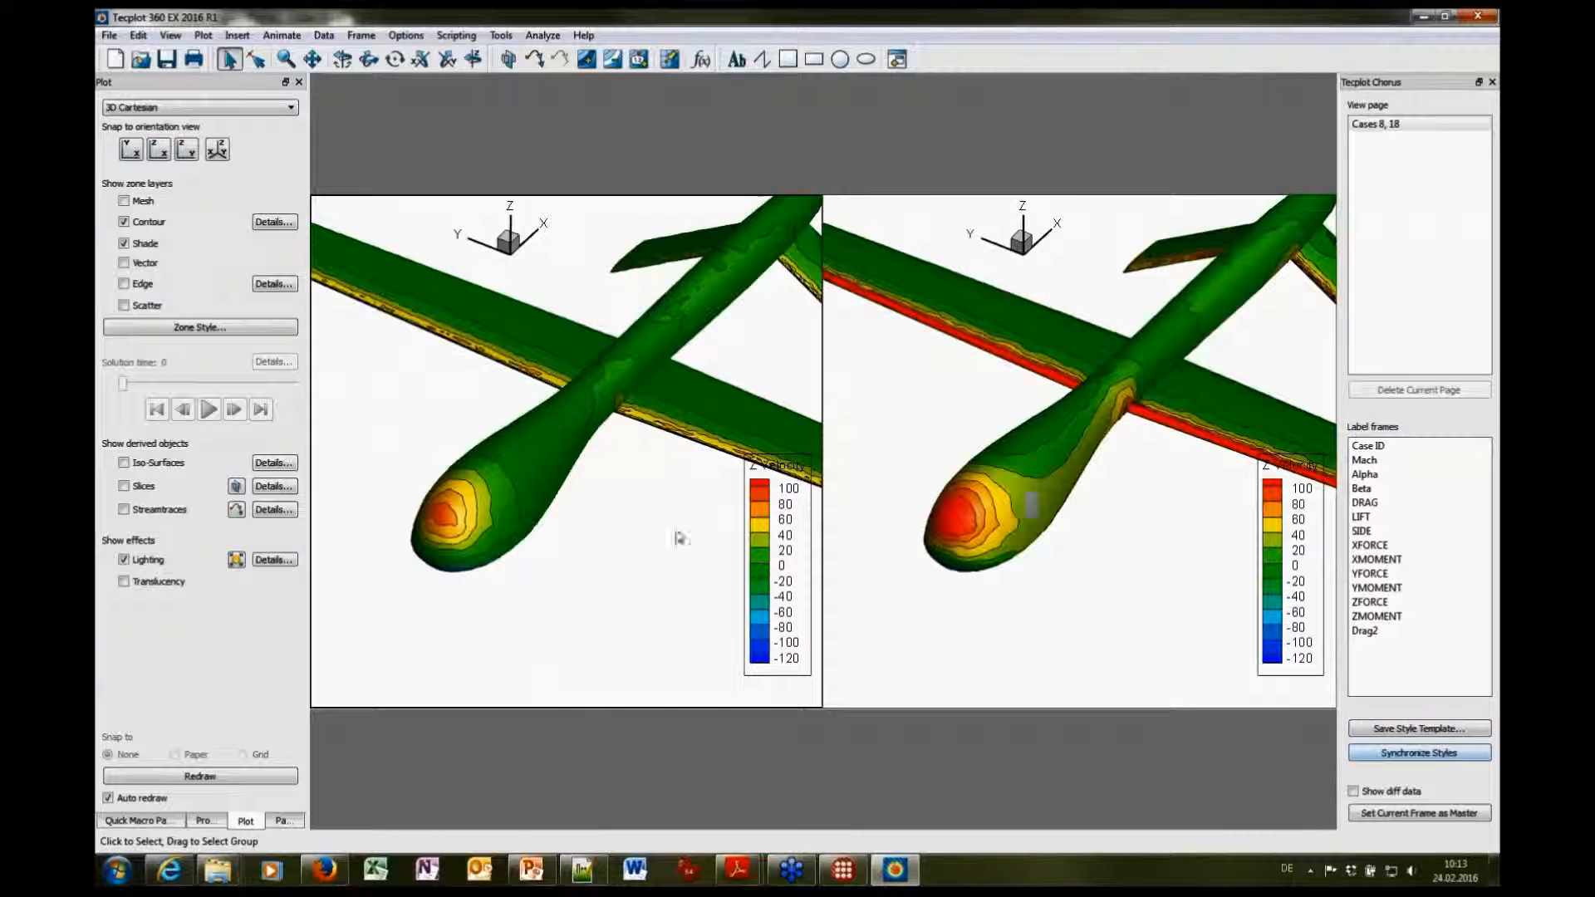
pyautogui.scroll(5, 588, 573)
pyautogui.scroll(-1, 538, 534)
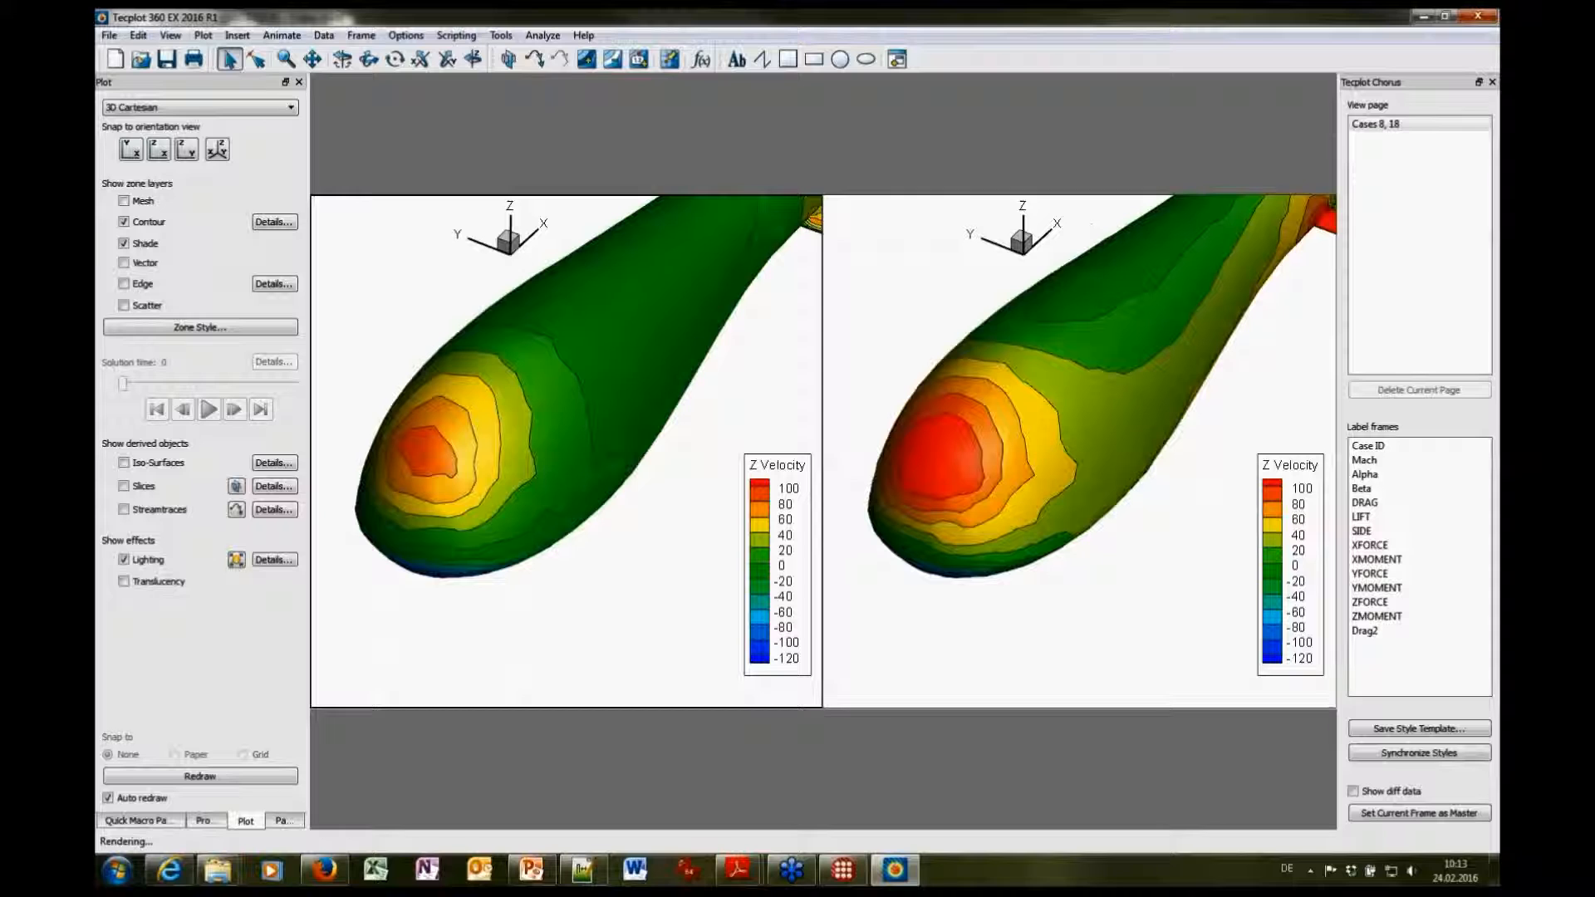
pyautogui.click(370, 59)
pyautogui.moveTo(427, 327); pyautogui.dragTo(556, 462)
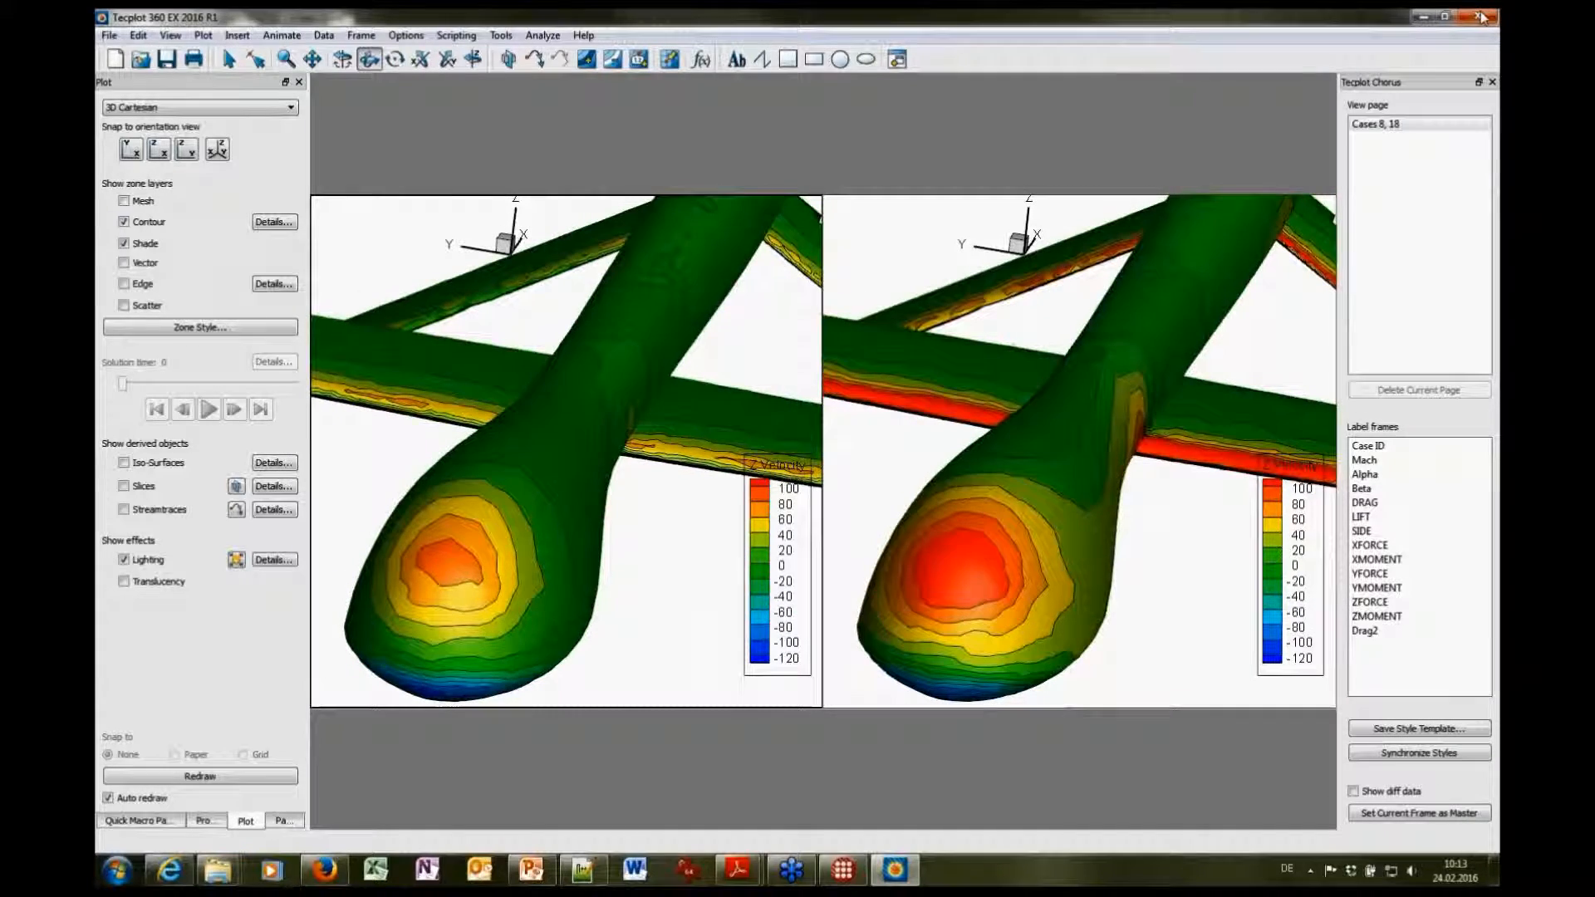
# Close Tecplot 360 without saving the layout, and view the Fluent data of cases 4, 13 and 20 from Tecplot Chorus with style template aa1.sty
pyautogui.click(1479, 16)
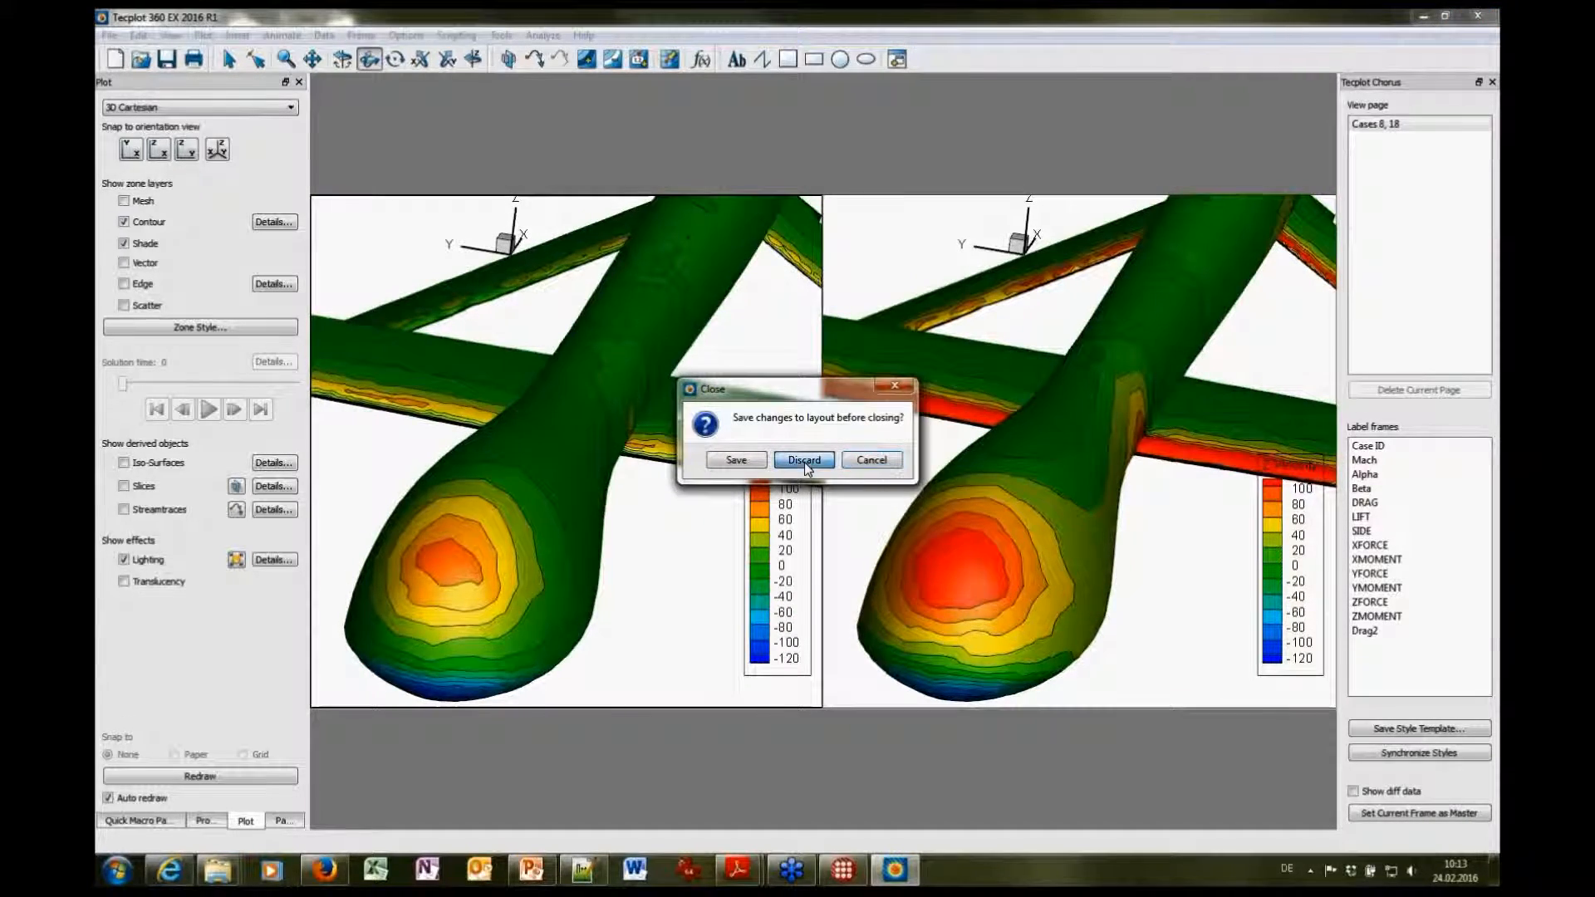
pyautogui.click(804, 462)
pyautogui.click(405, 174)
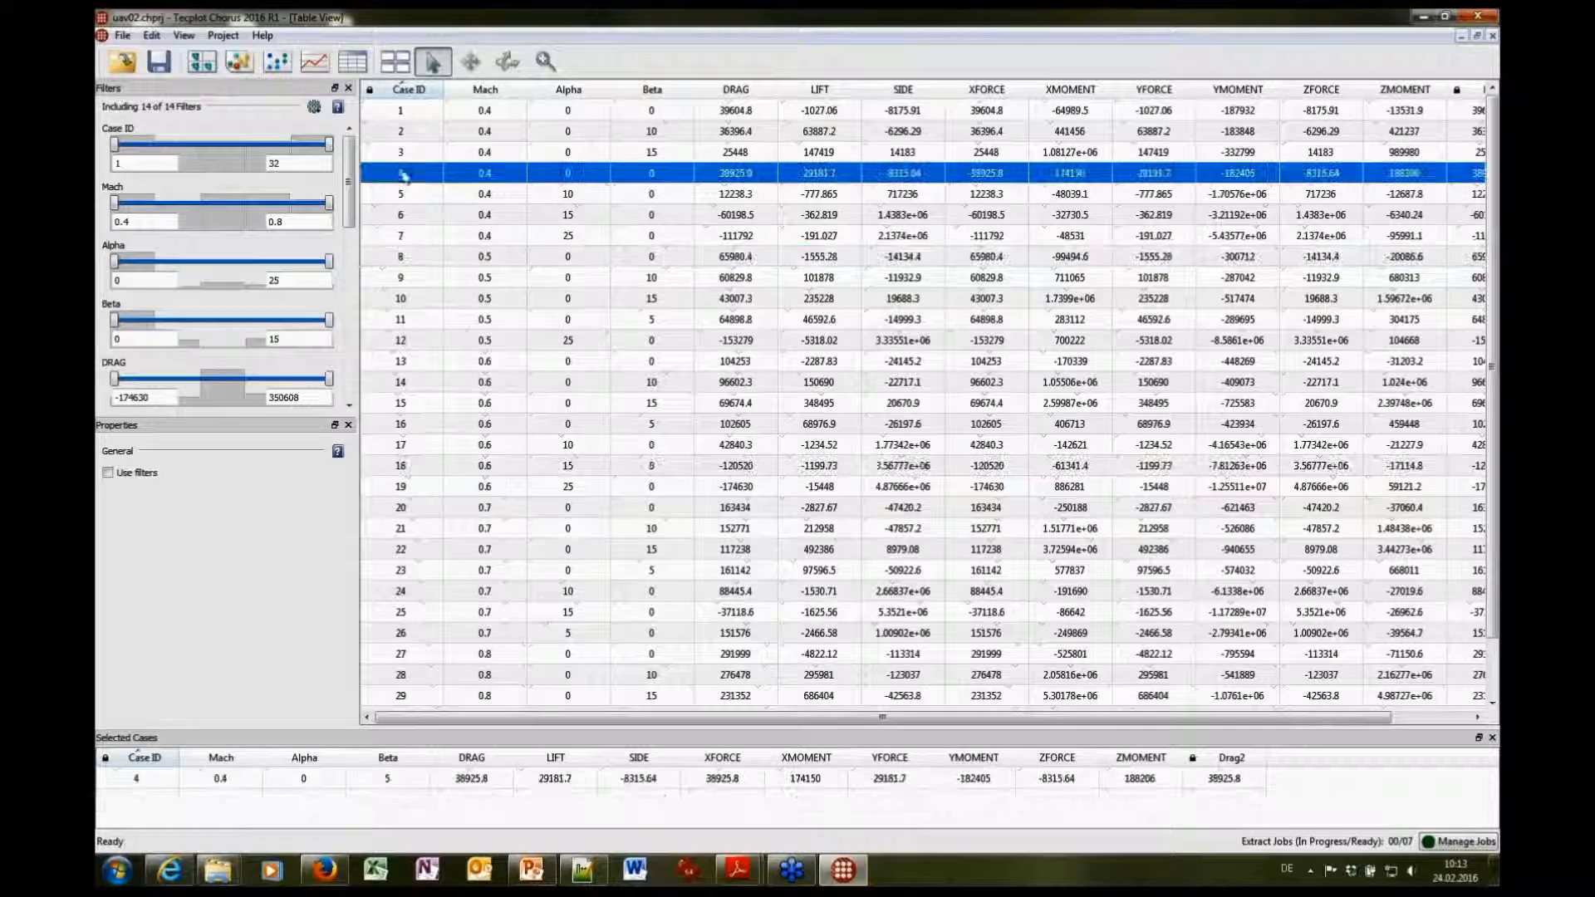
pyautogui.keyDown('ctrl'); pyautogui.click(392, 366); pyautogui.keyUp('ctrl')
pyautogui.keyDown('ctrl'); pyautogui.click(416, 507); pyautogui.keyUp('ctrl')
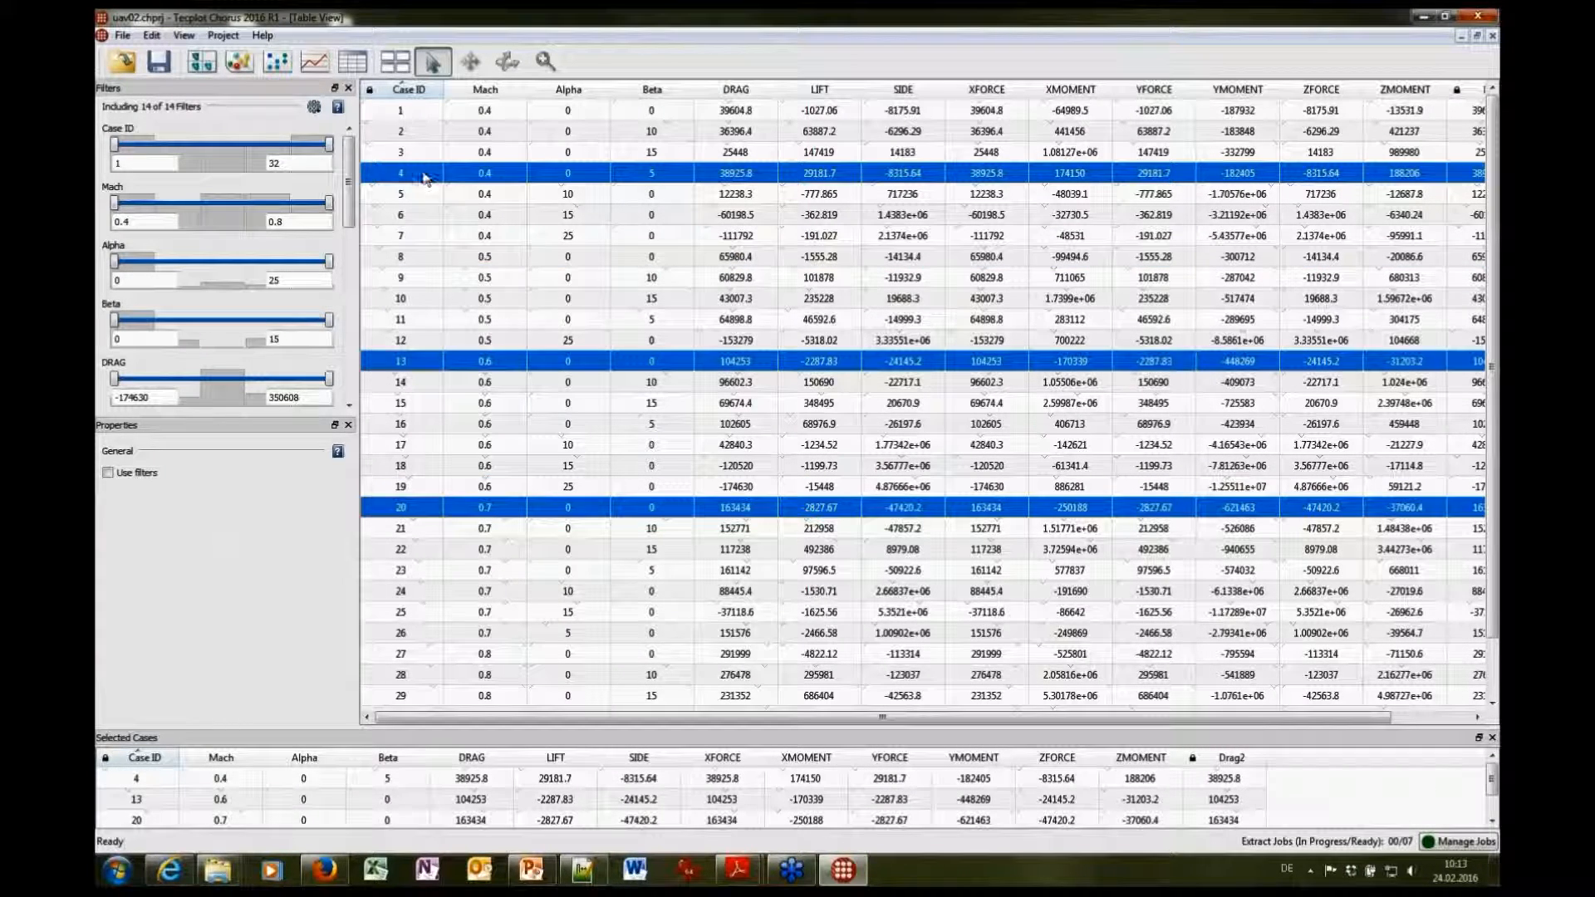
pyautogui.rightClick(425, 177)
pyautogui.click(497, 206)
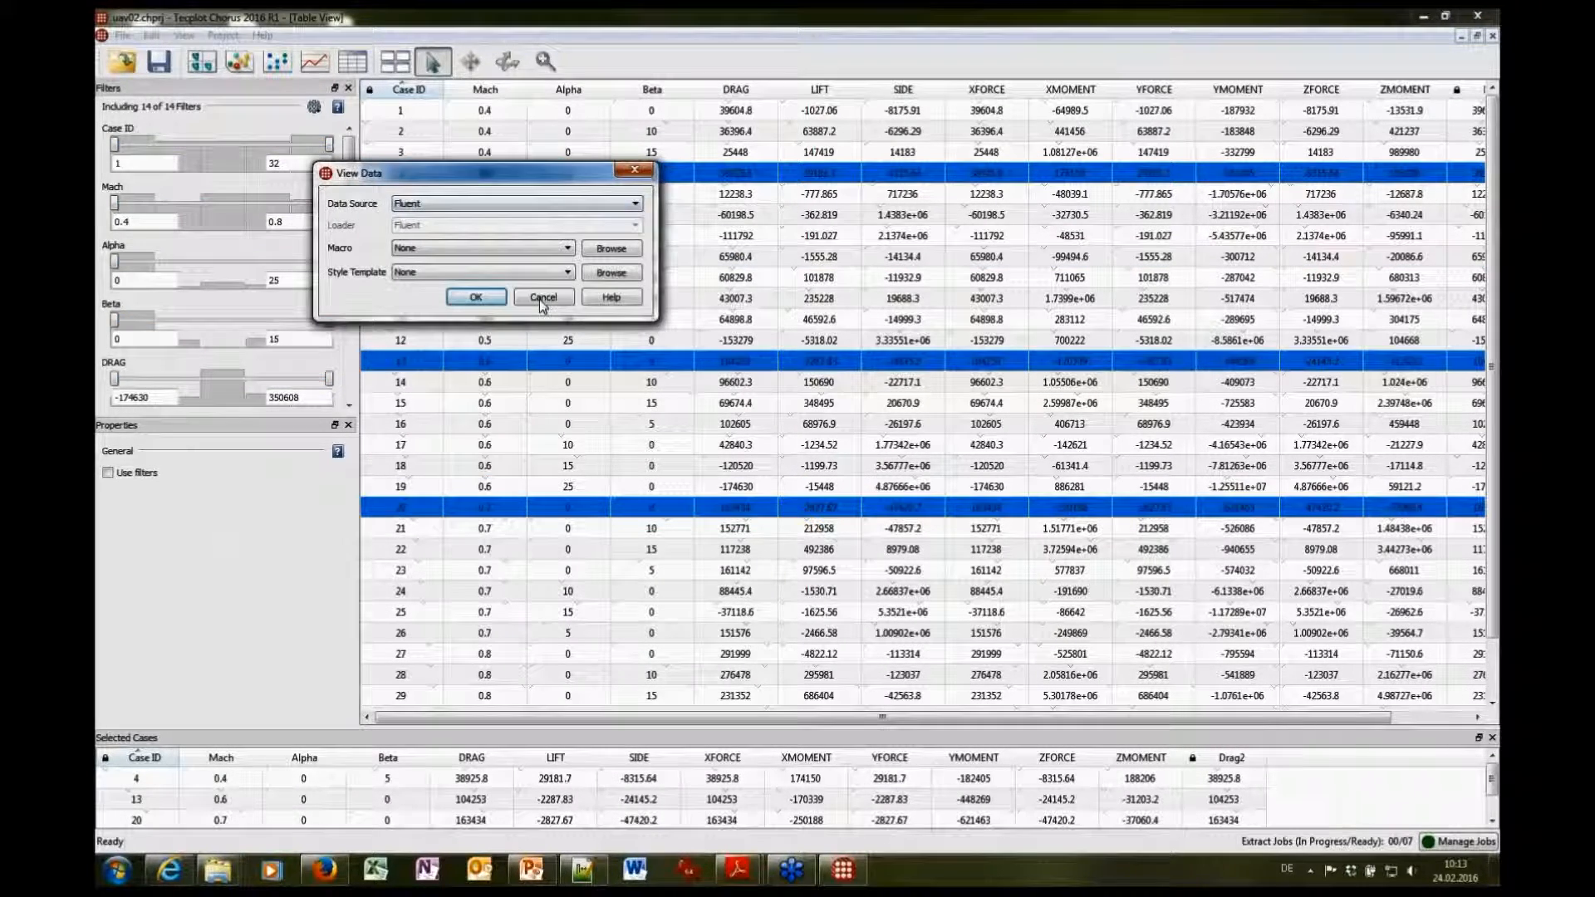
pyautogui.click(477, 272)
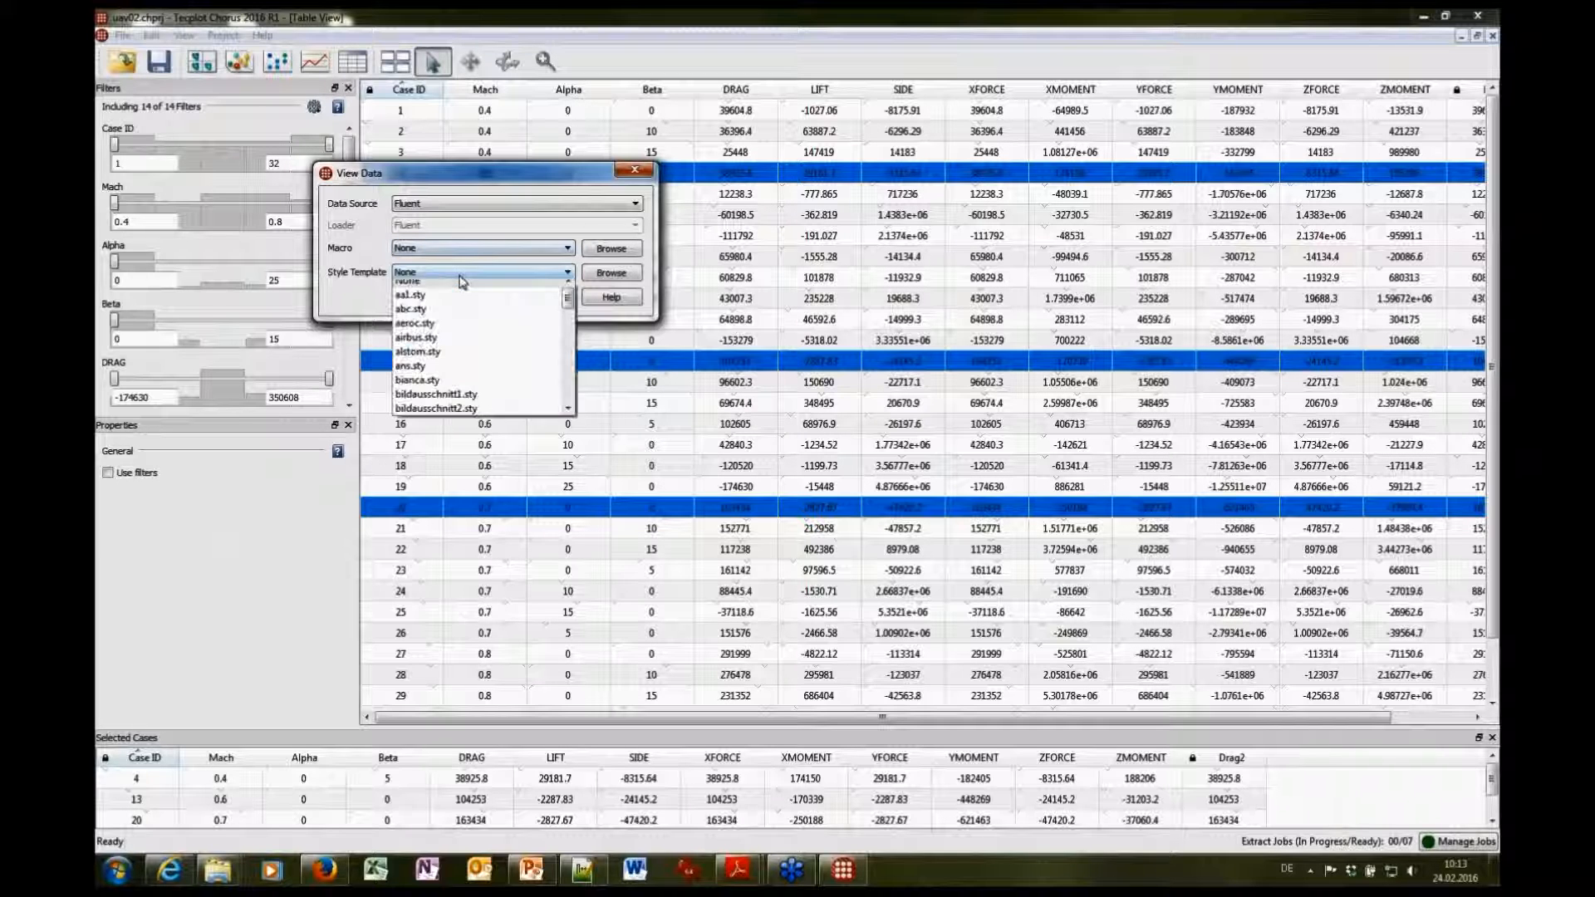
pyautogui.click(427, 304)
pyautogui.click(476, 296)
pyautogui.click(584, 285)
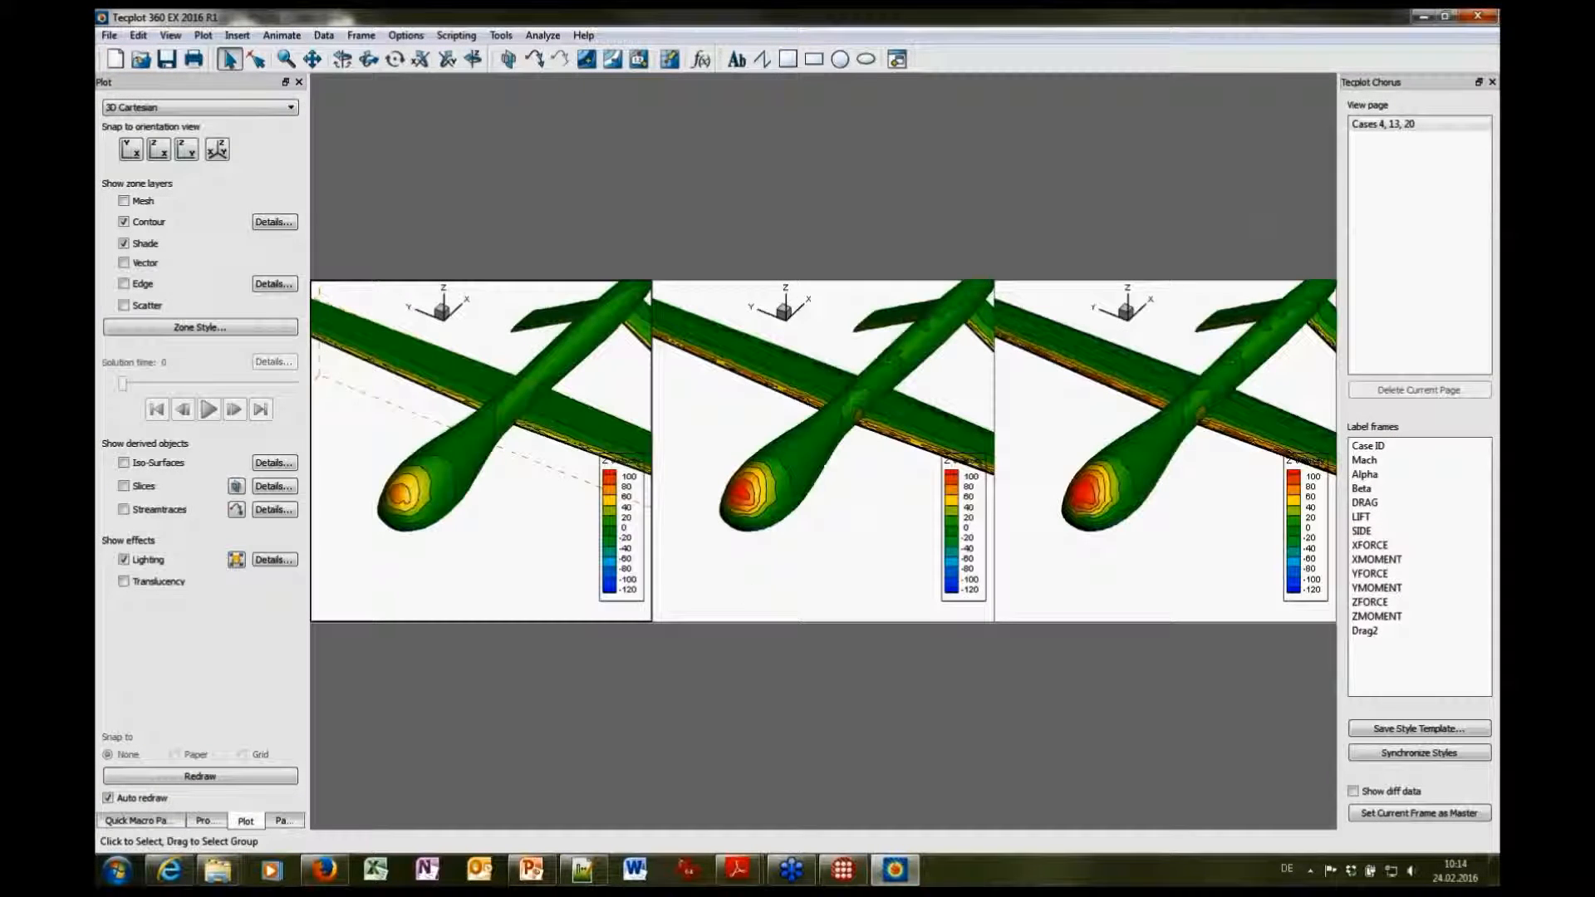
# Compare the aircraft noses of the three cases up close from the front, and close Tecplot 360 without saving the layout
pyautogui.scroll(5, 471, 462)
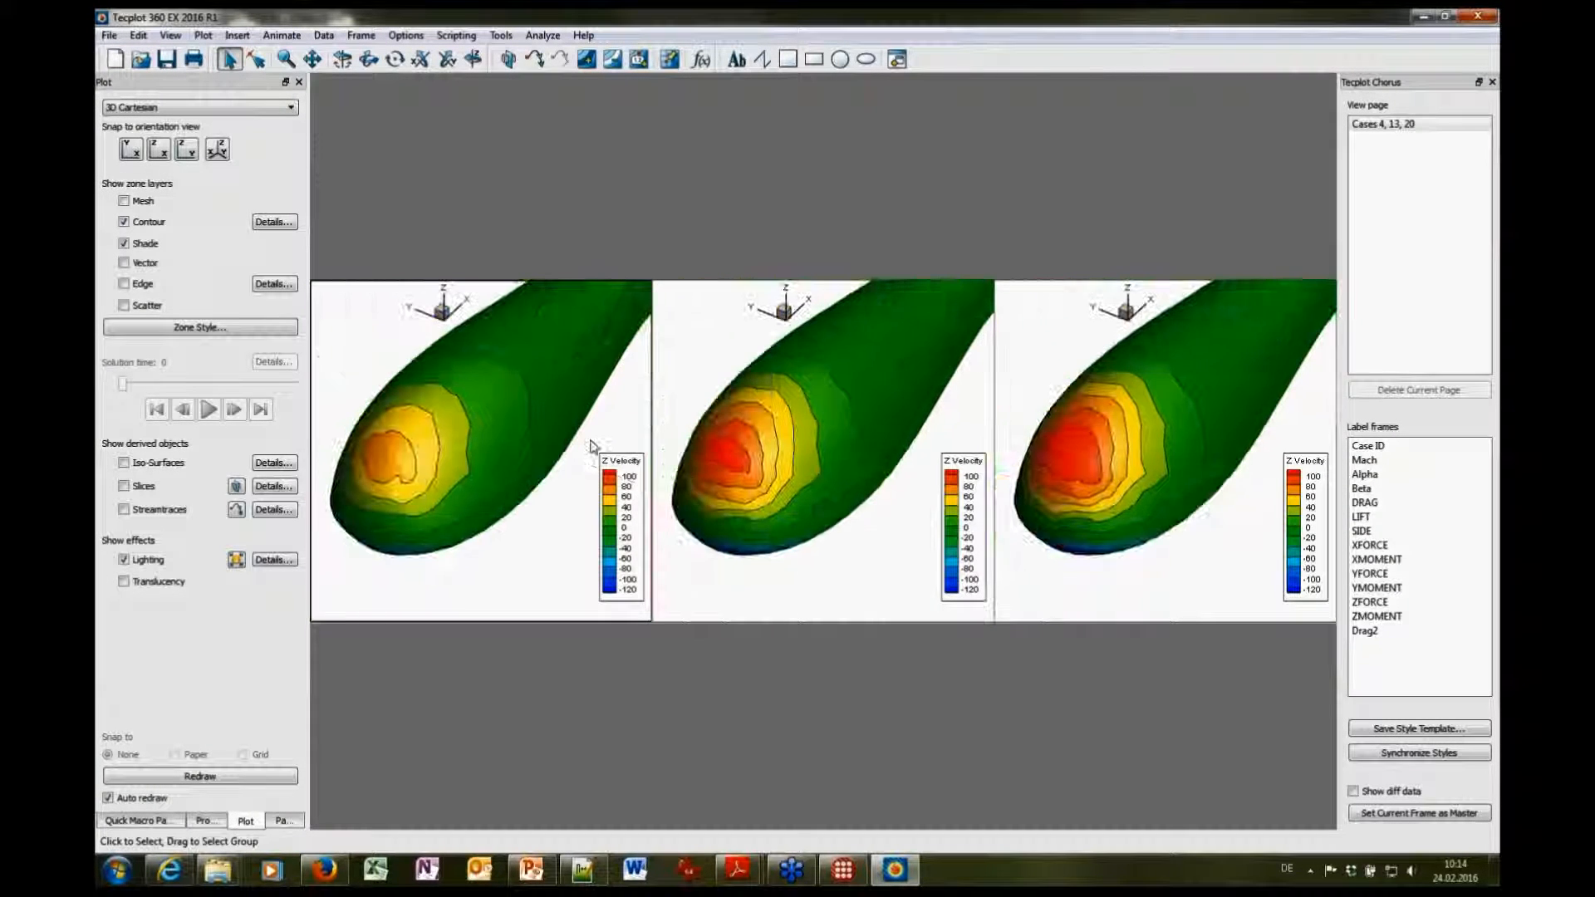
pyautogui.click(368, 59)
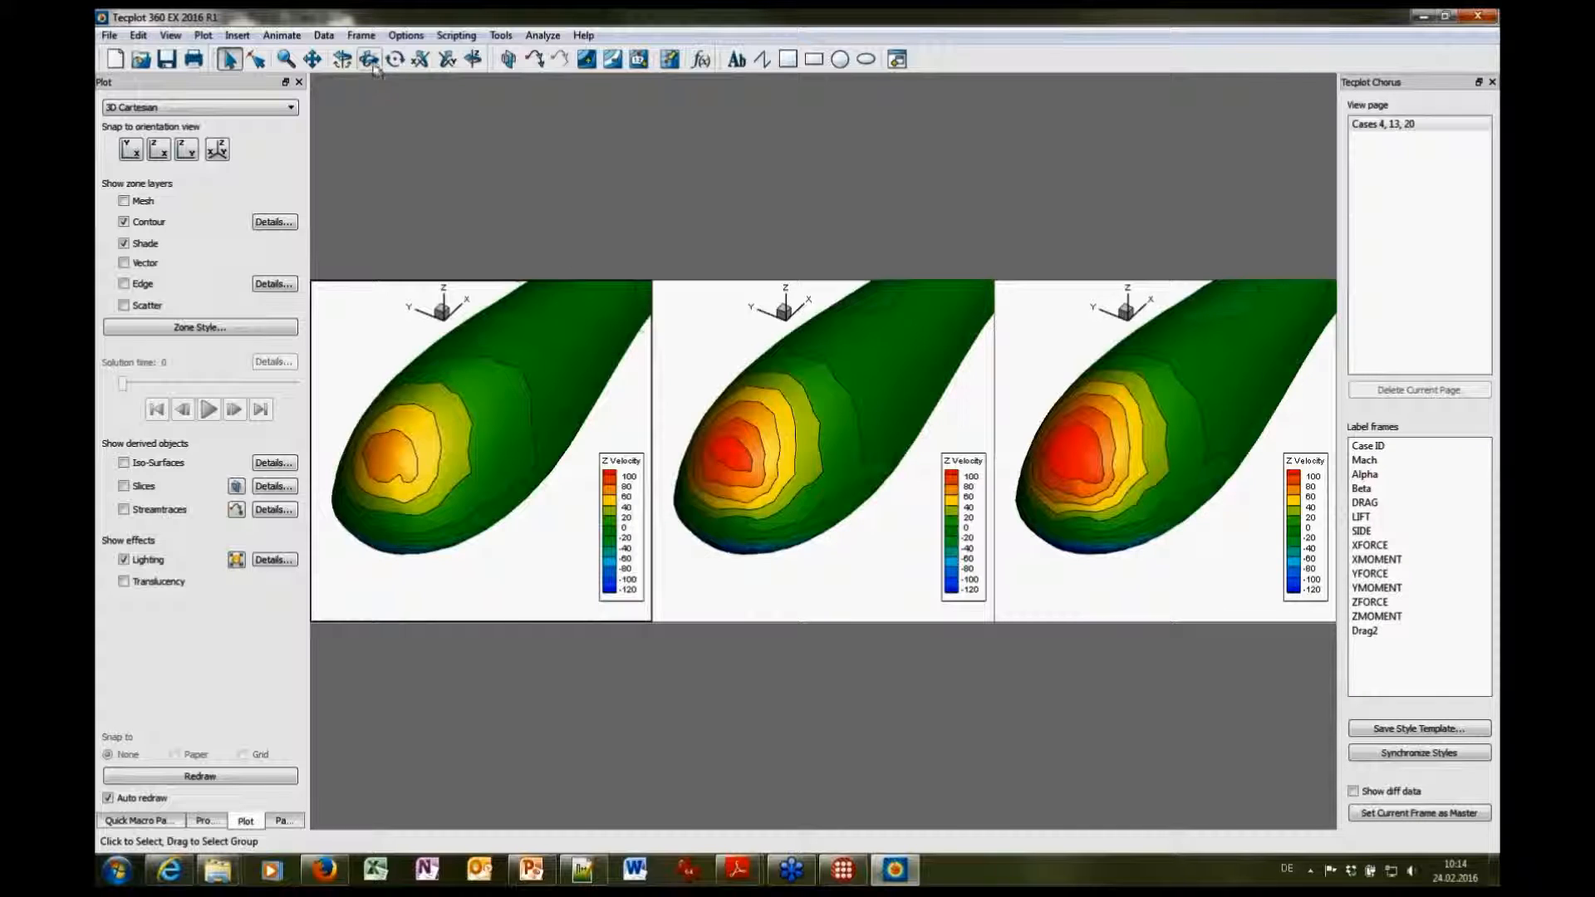
pyautogui.moveTo(463, 474); pyautogui.dragTo(541, 434)
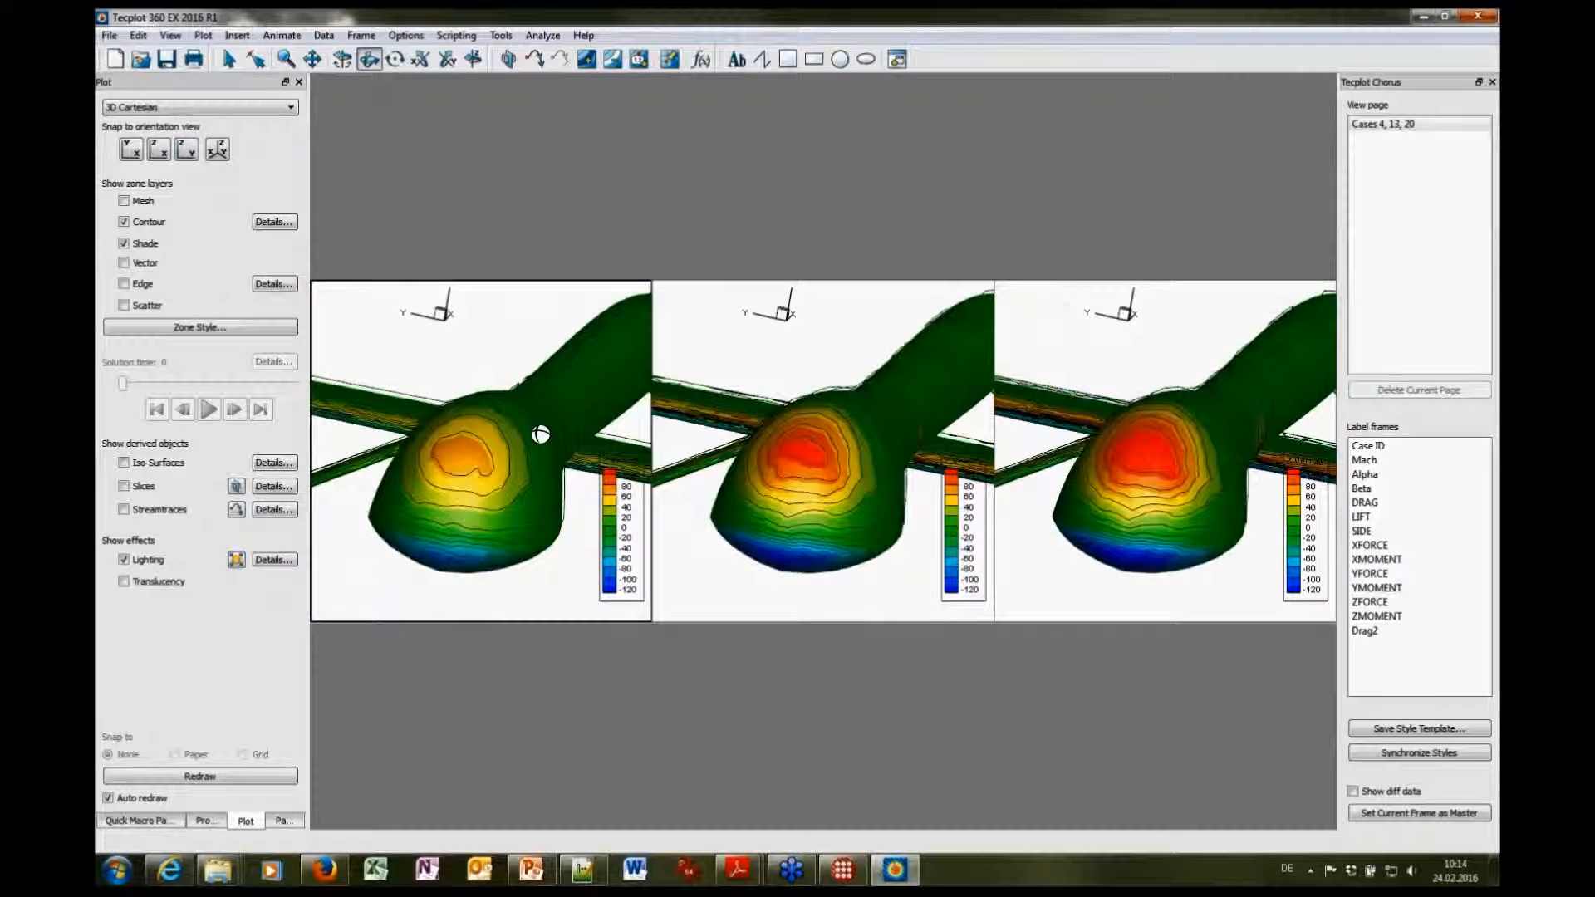
pyautogui.click(1478, 16)
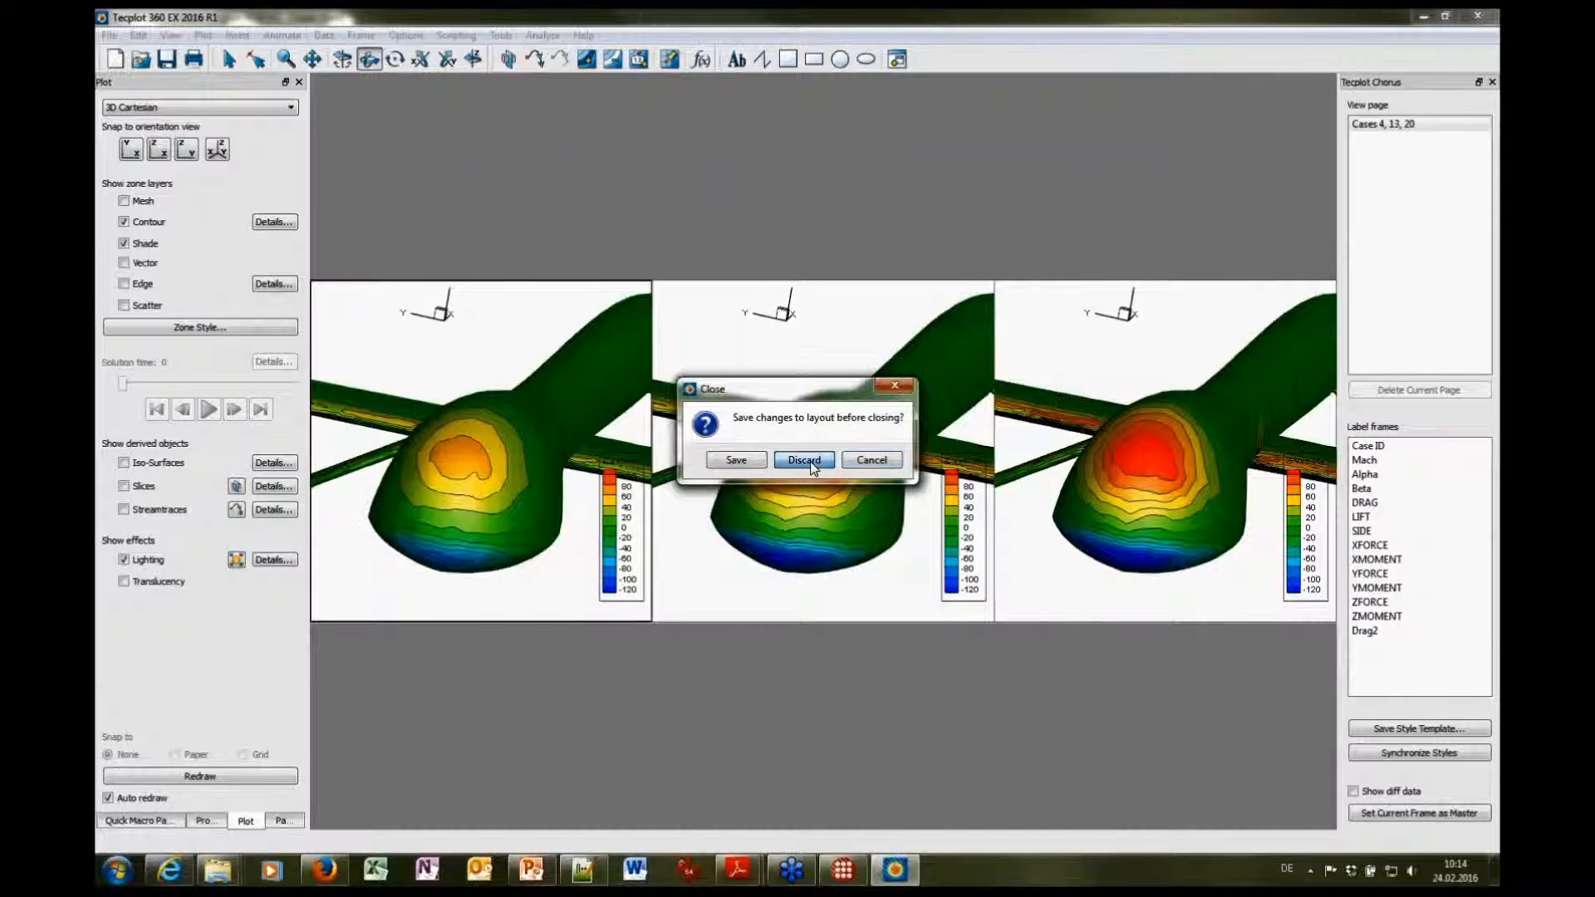
pyautogui.click(804, 460)
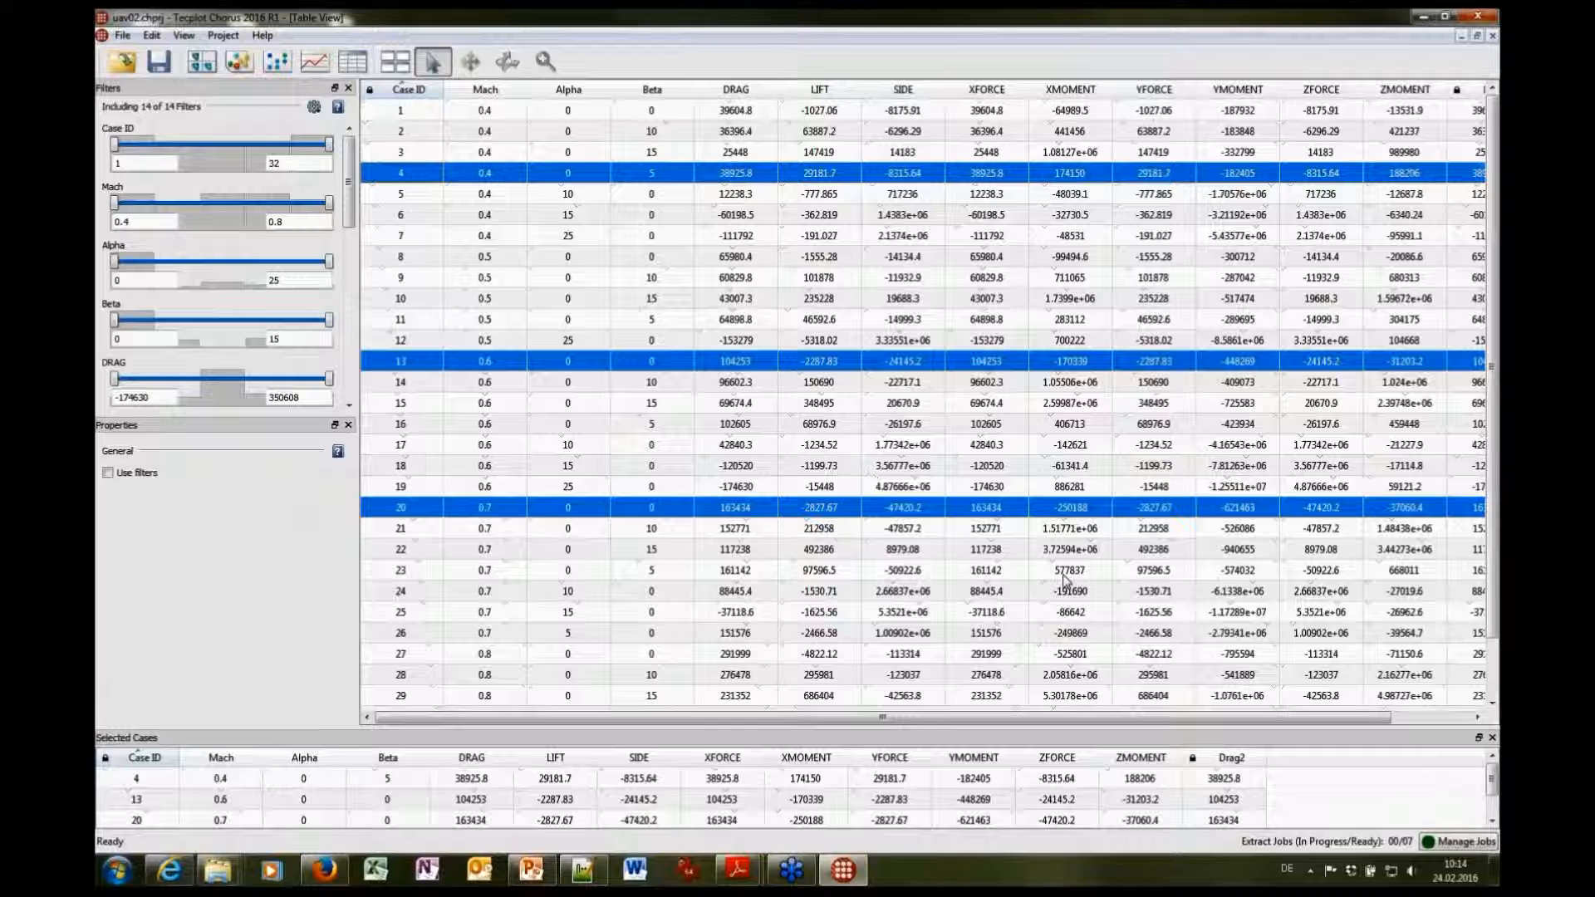
pyautogui.click(401, 114)
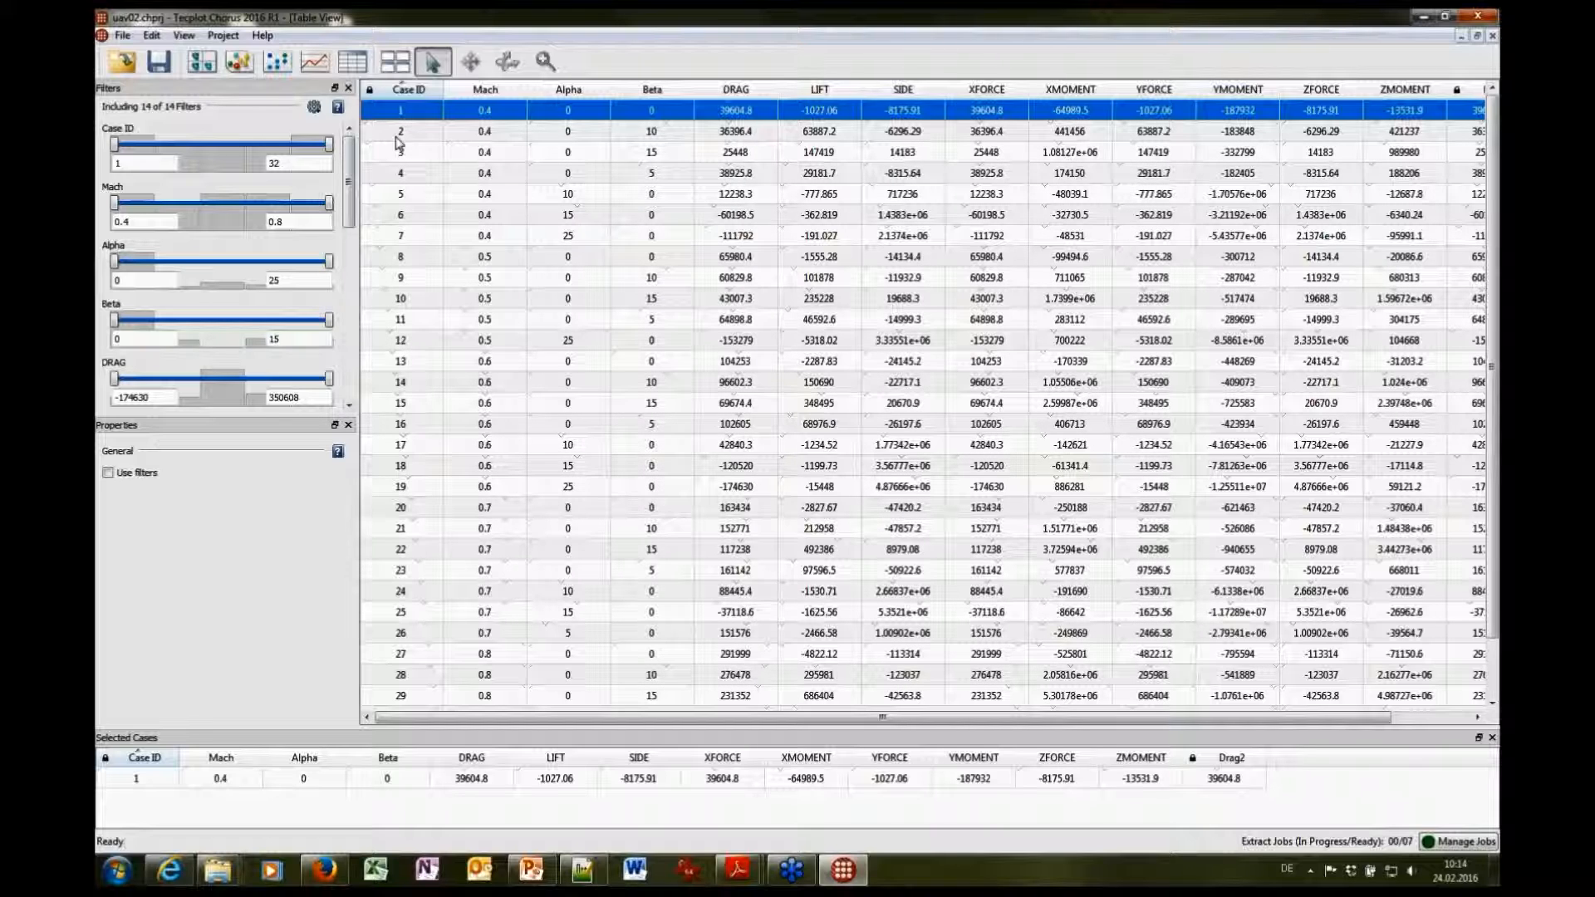
pyautogui.rightClick(397, 112)
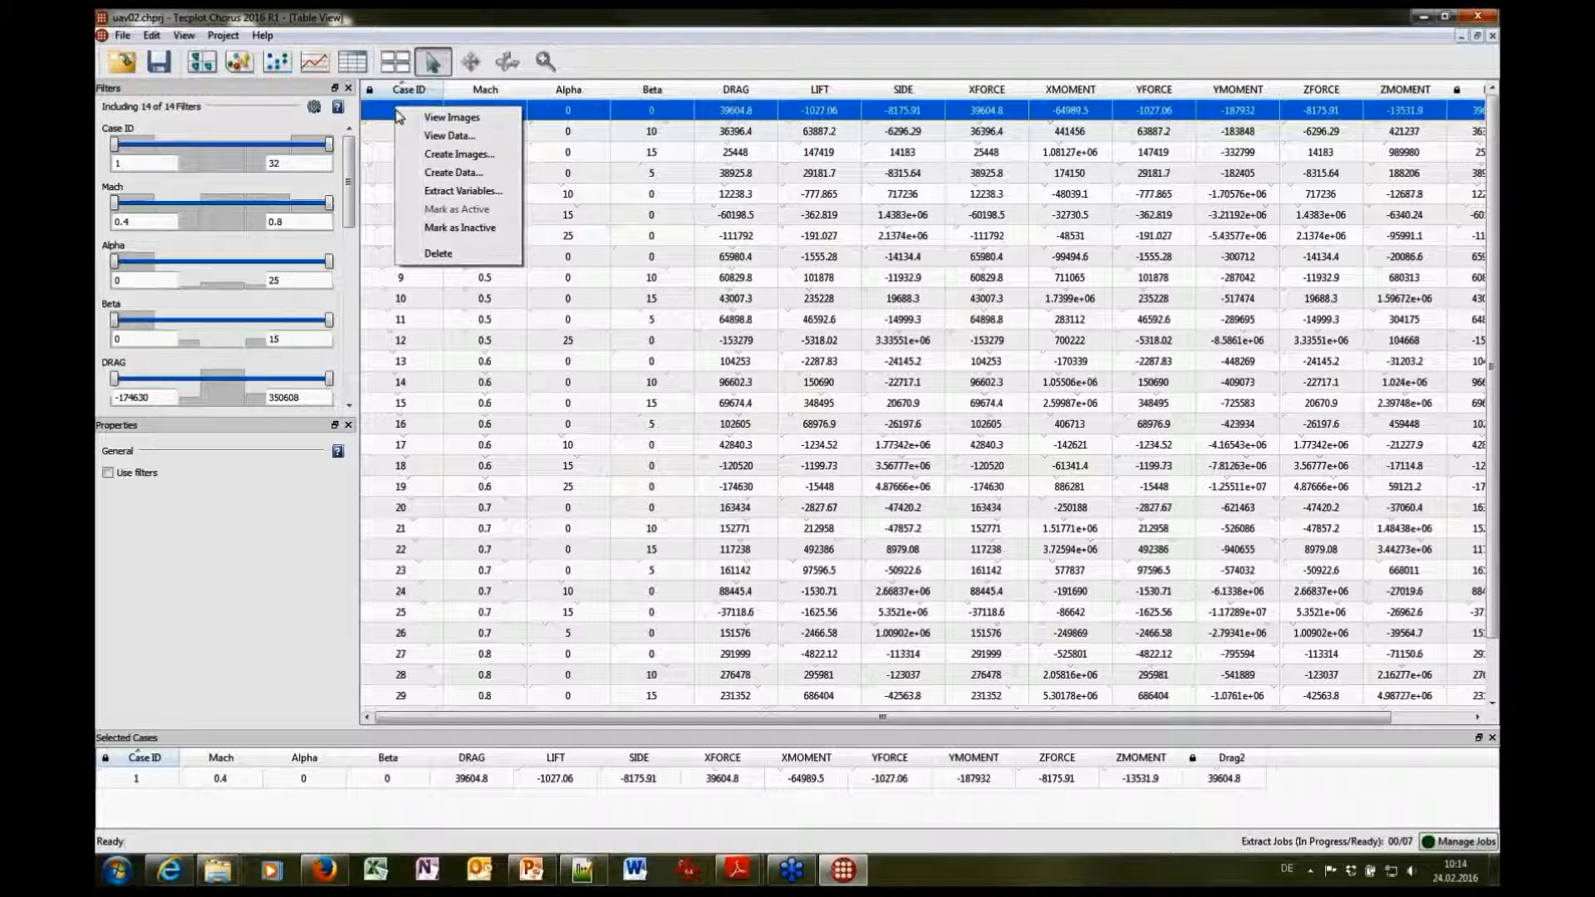
pyautogui.click(389, 119)
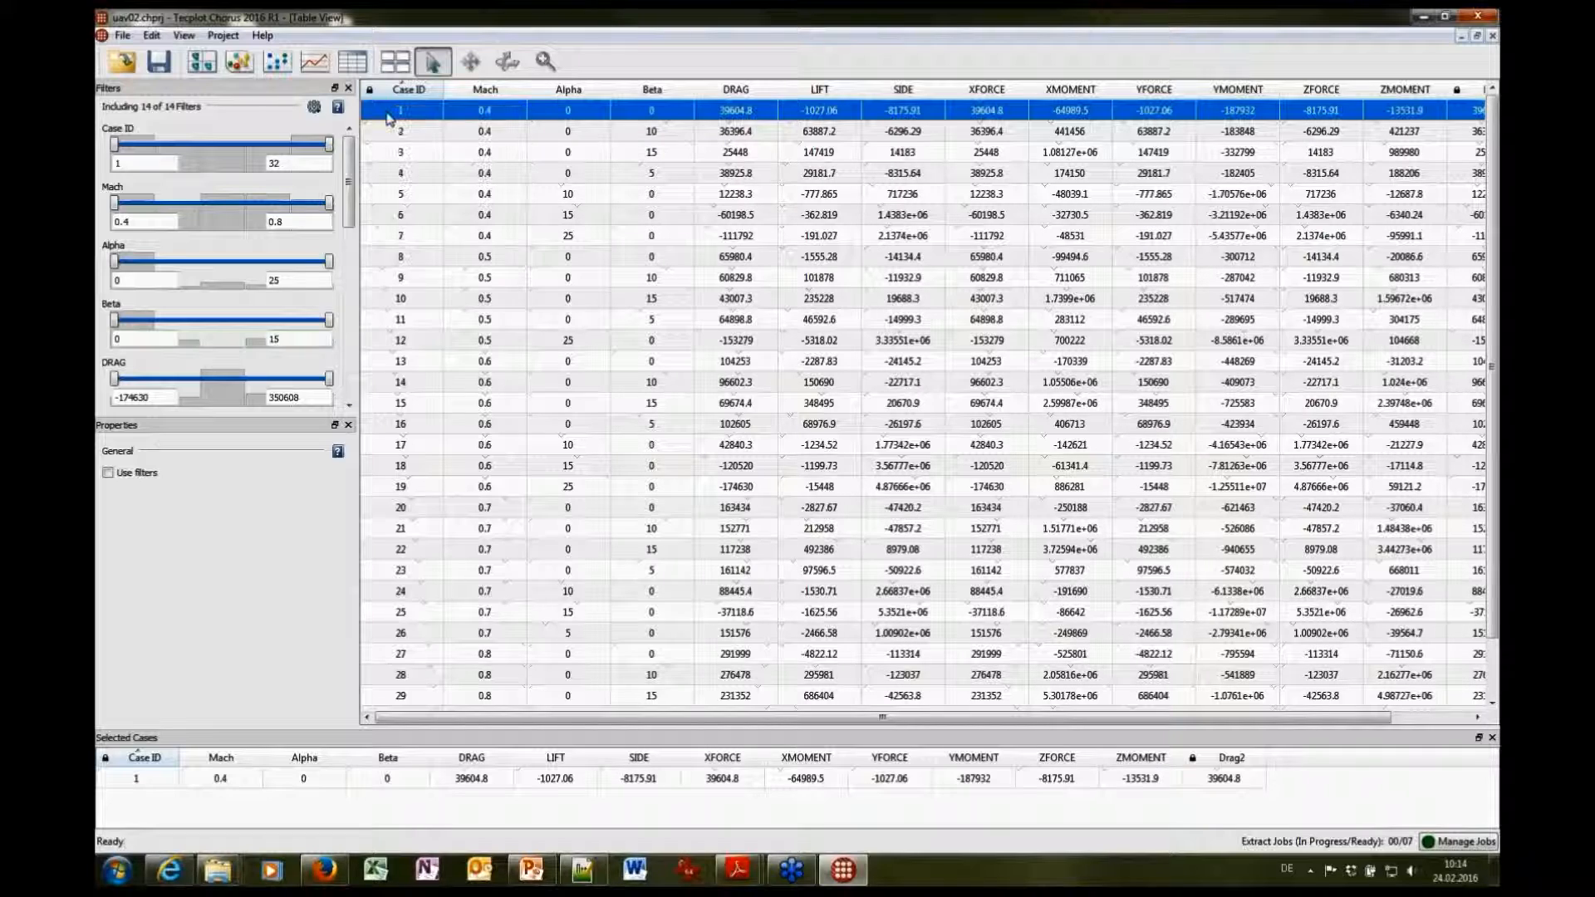
# Create Fluent images for all cases with style template aa1.sty and a width of 1000 pixels, removing the Fluent- prefix from the tag
pyautogui.hotkey('ctrl', 'a')
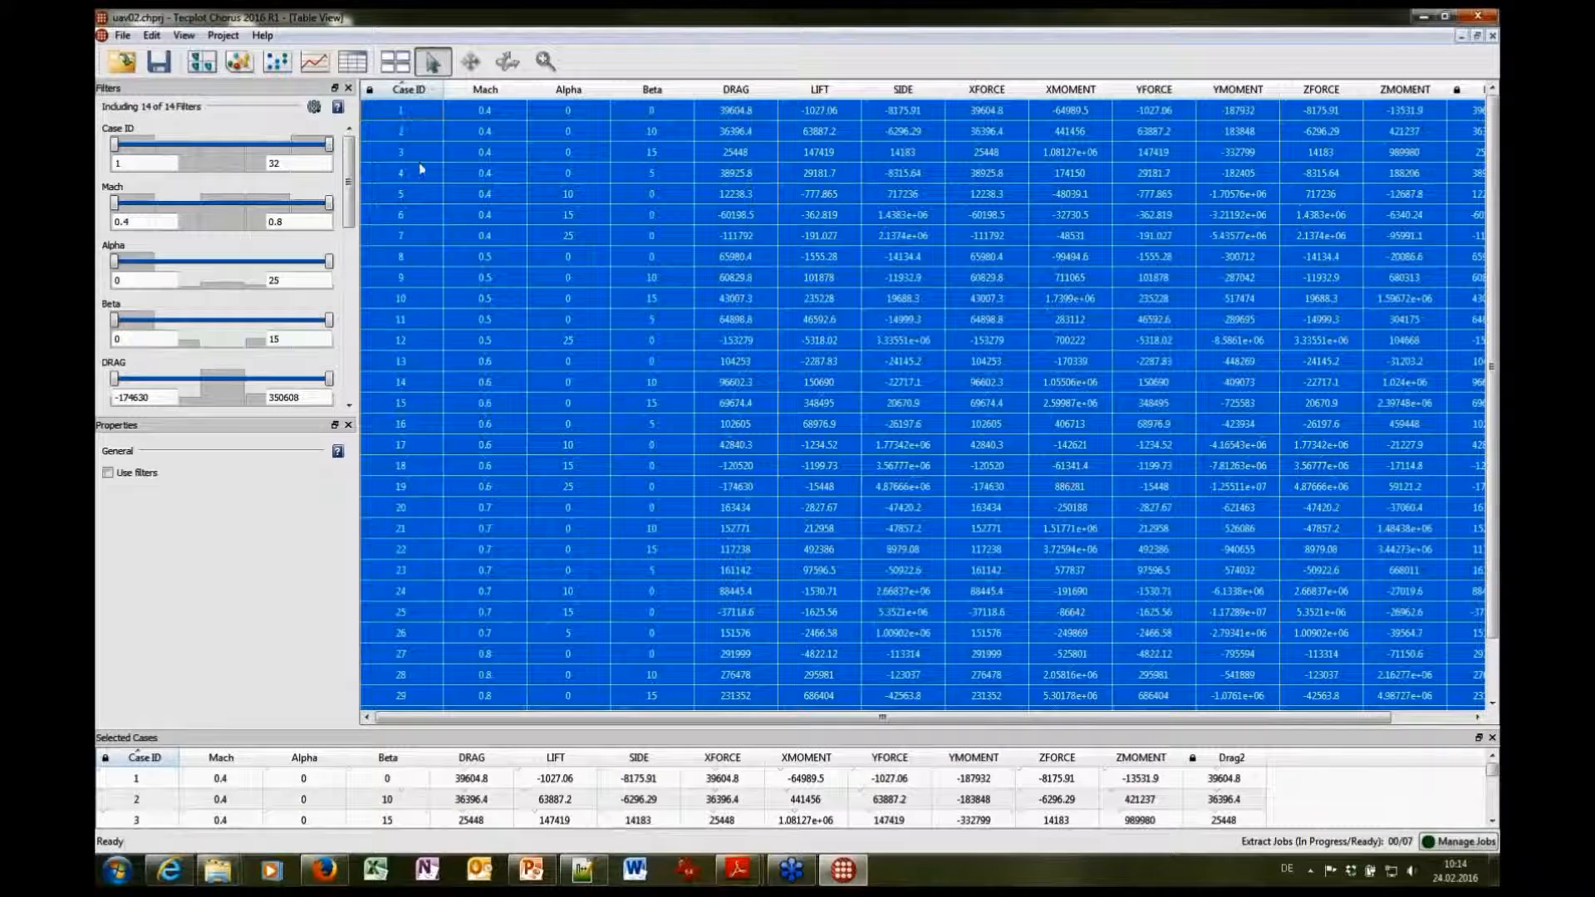
pyautogui.rightClick(397, 111)
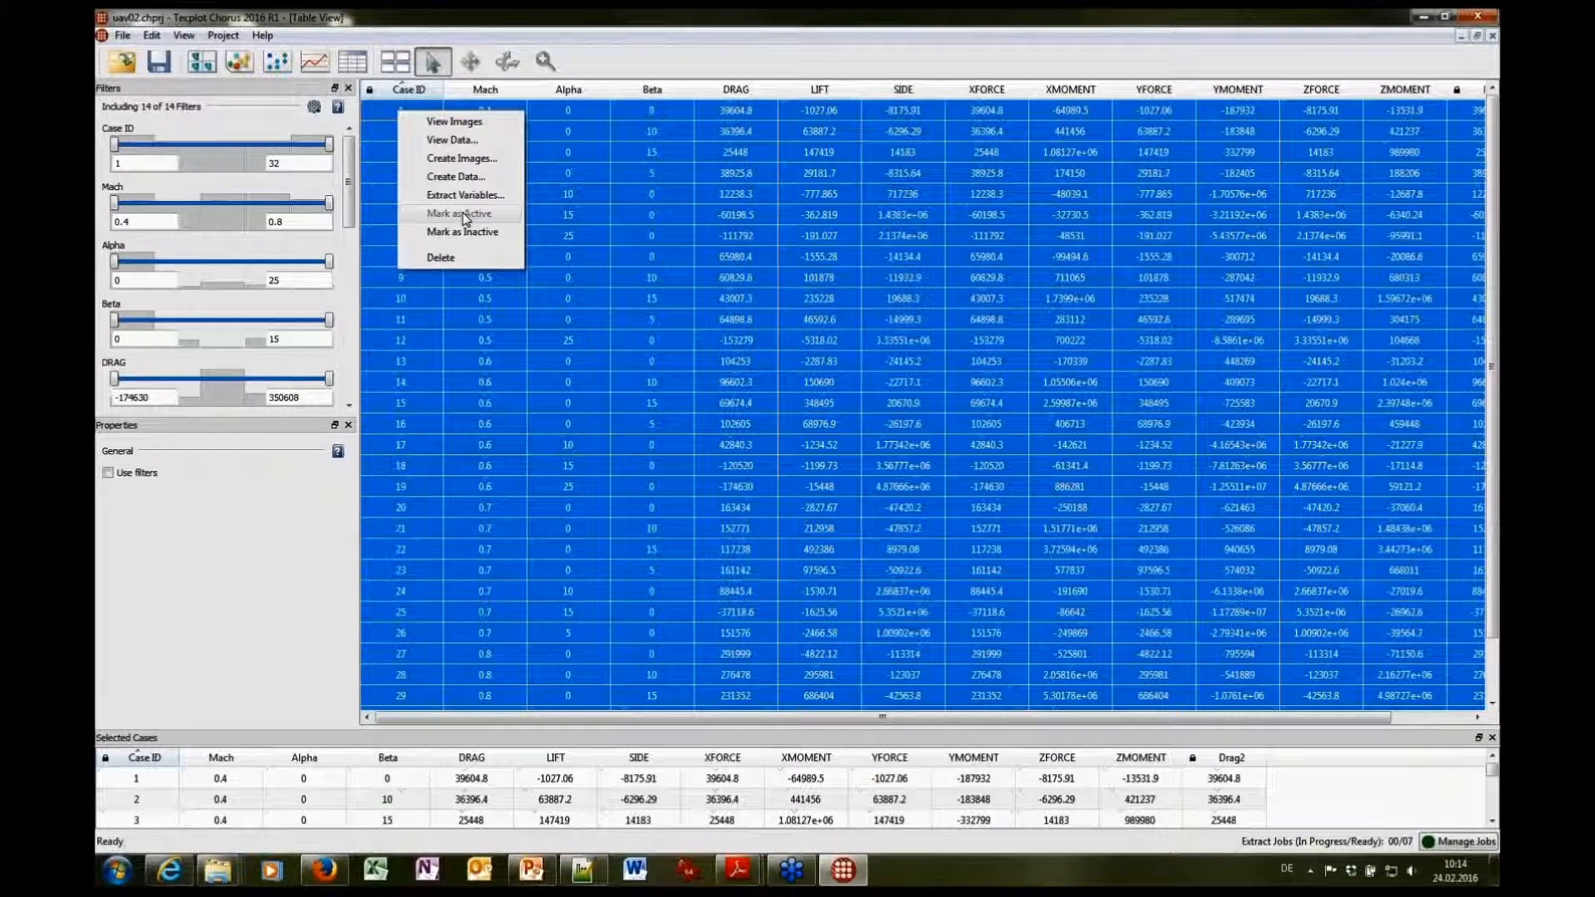
pyautogui.click(480, 159)
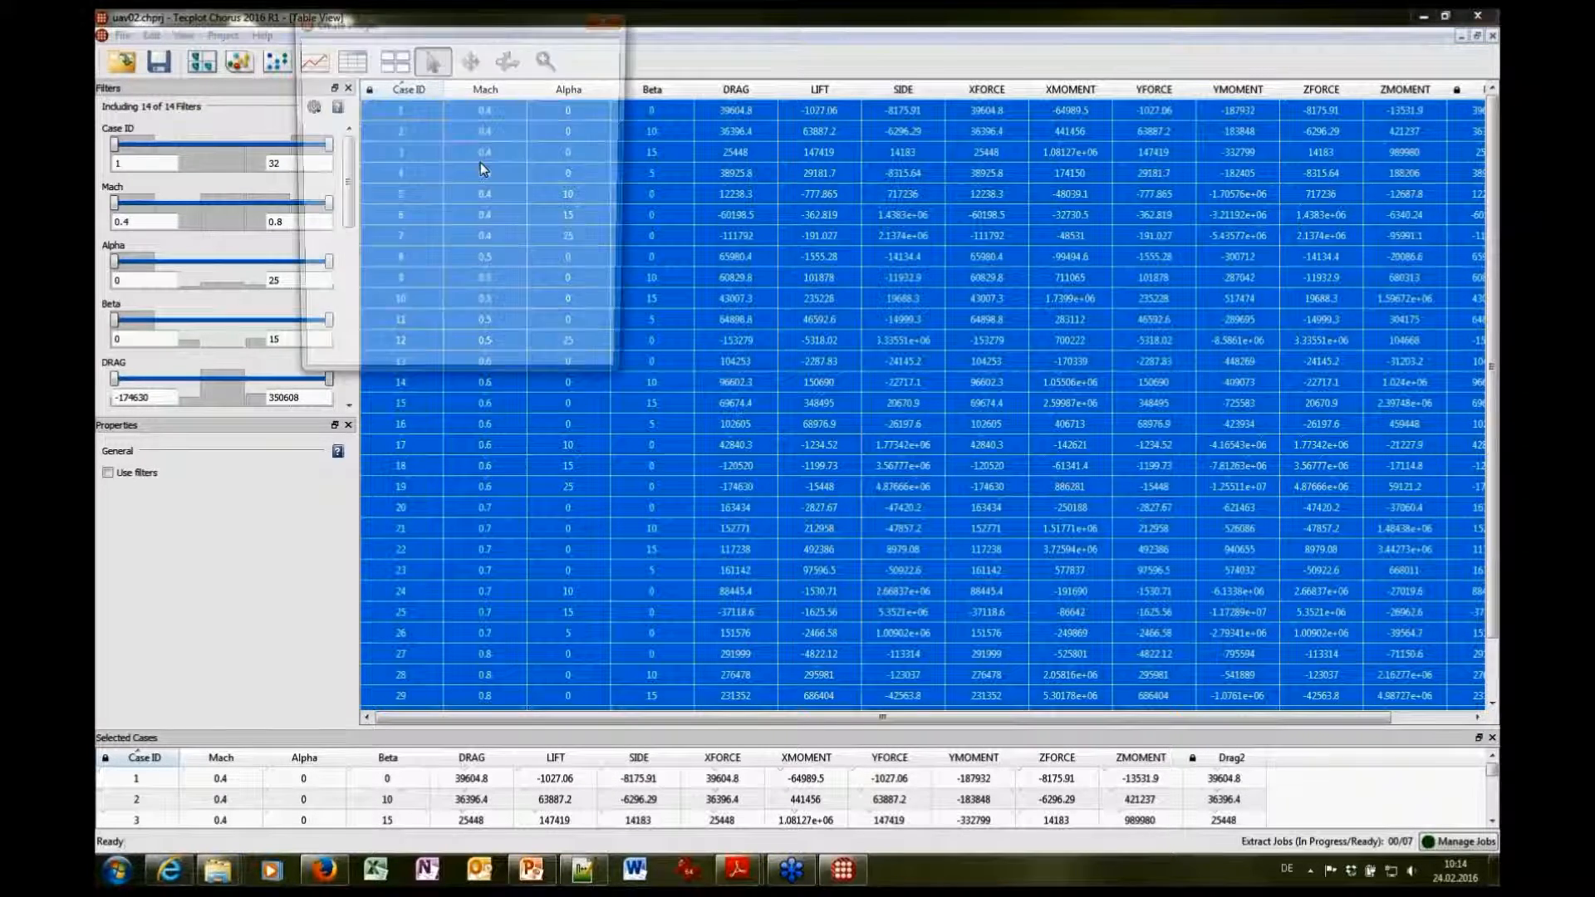
pyautogui.moveTo(481, 23); pyautogui.dragTo(809, 161)
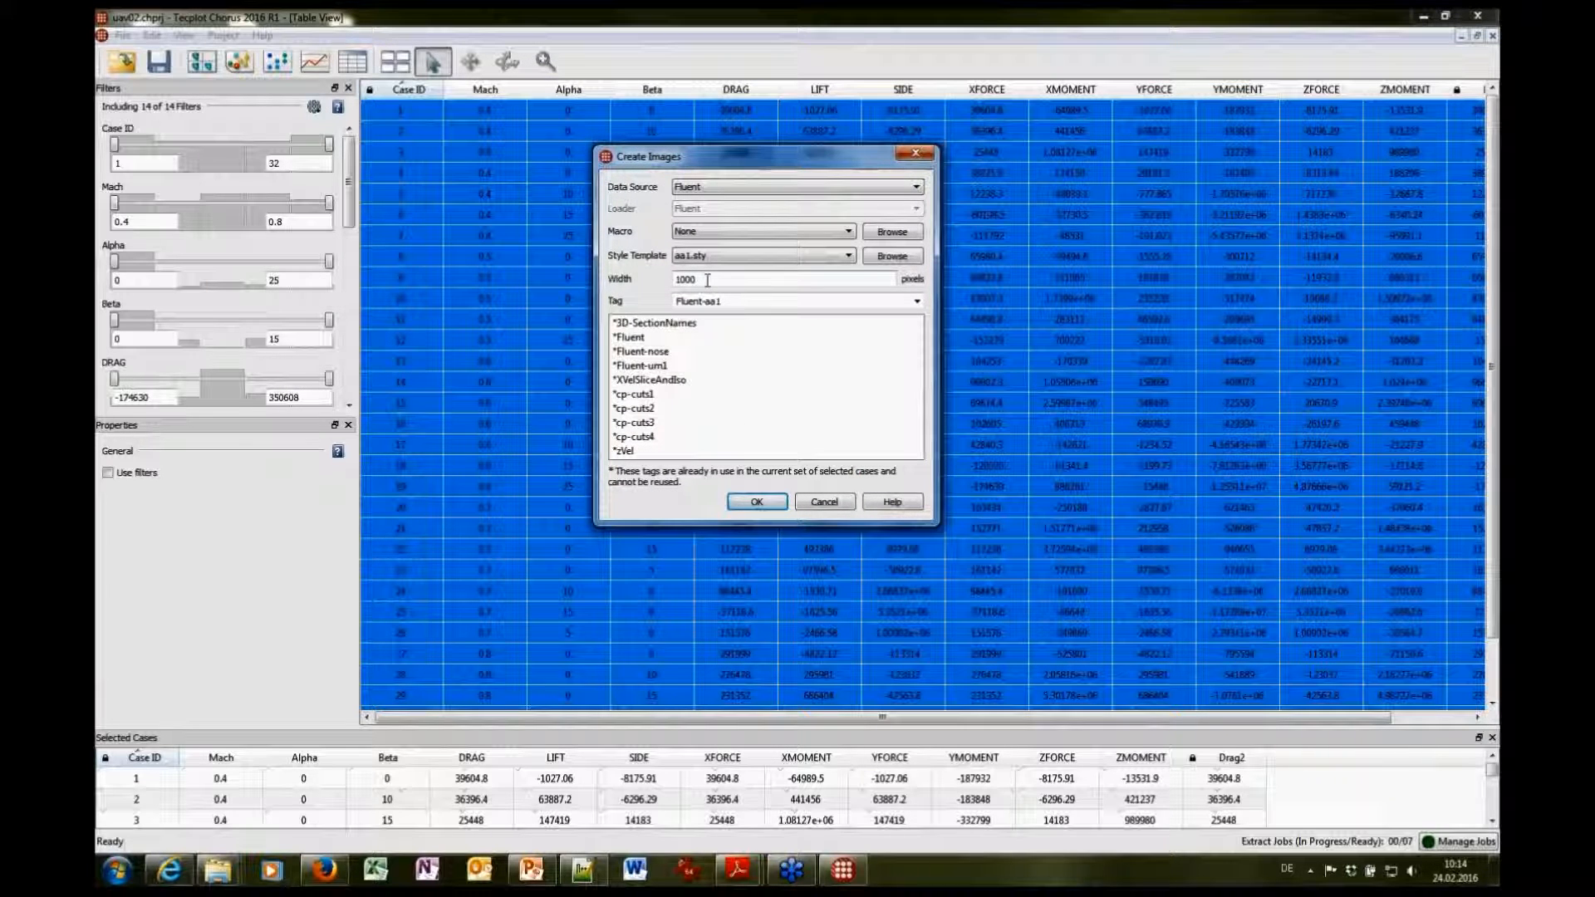
pyautogui.click(726, 300)
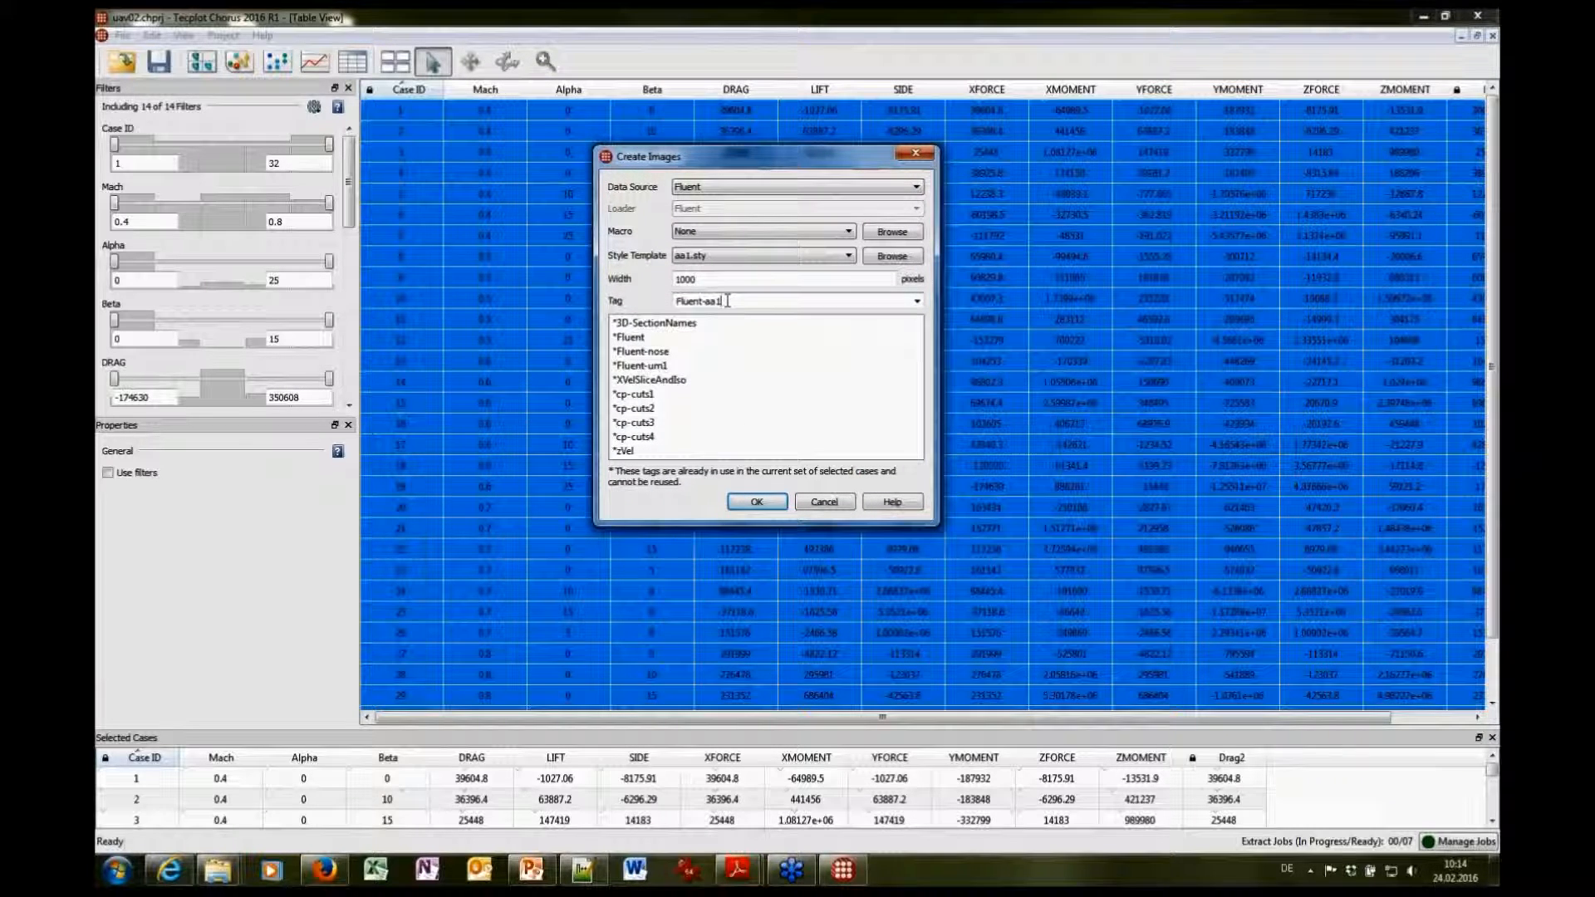
pyautogui.moveTo(706, 304); pyautogui.dragTo(662, 300)
pyautogui.press('BackSpace')
pyautogui.click(758, 503)
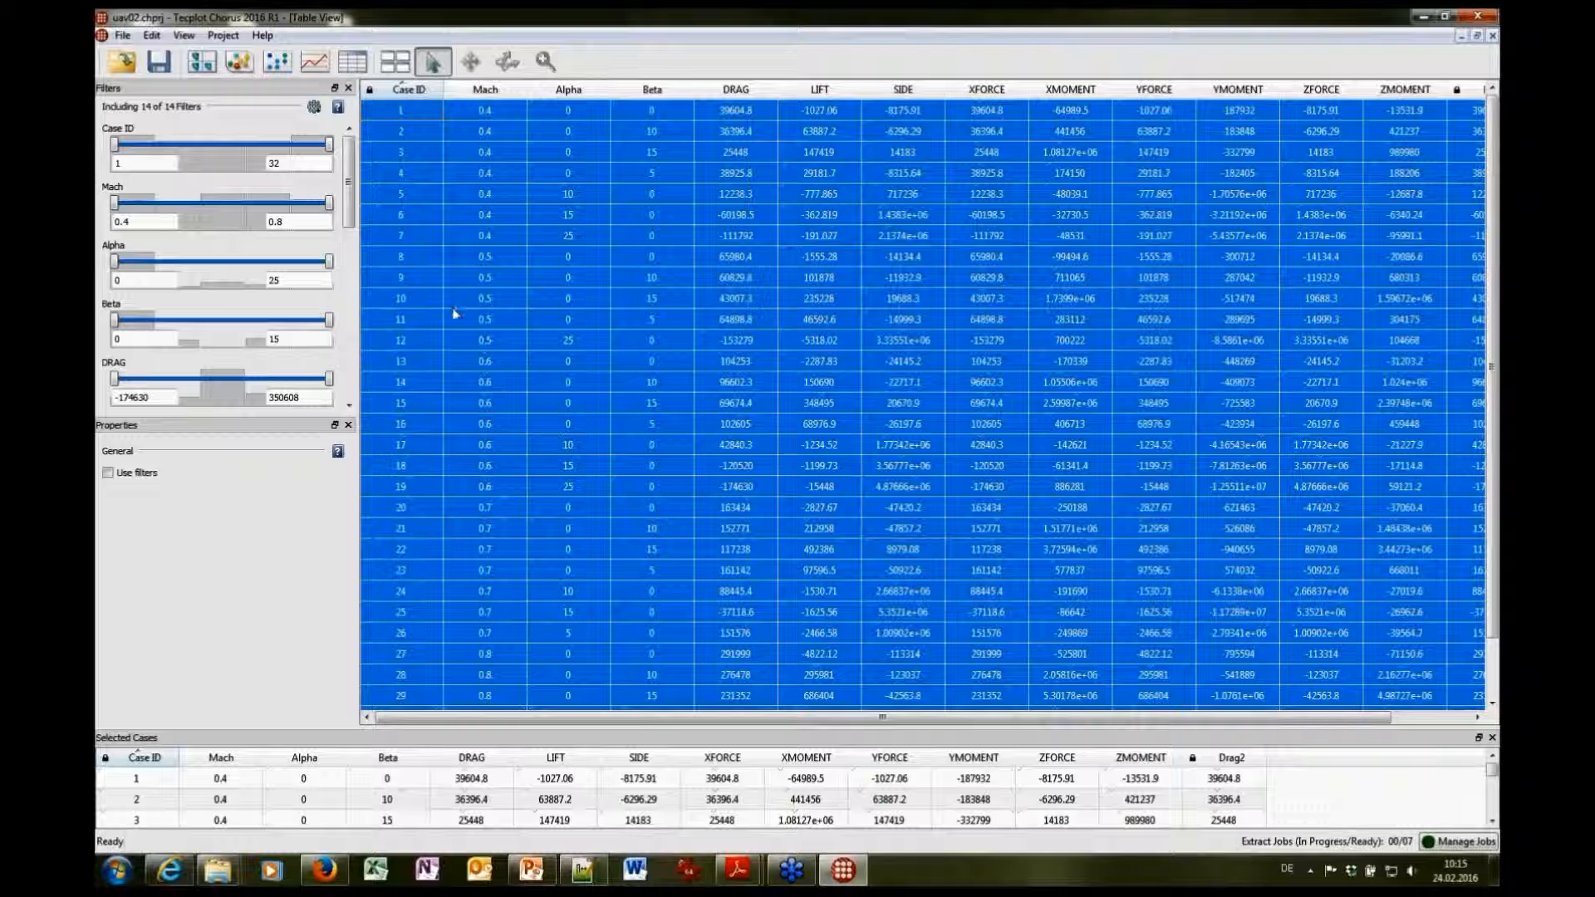
# Sort the case table by LIFT, by SIDE and finally by DRAG in descending order, and select the five cases with the highest drag
pyautogui.click(402, 116)
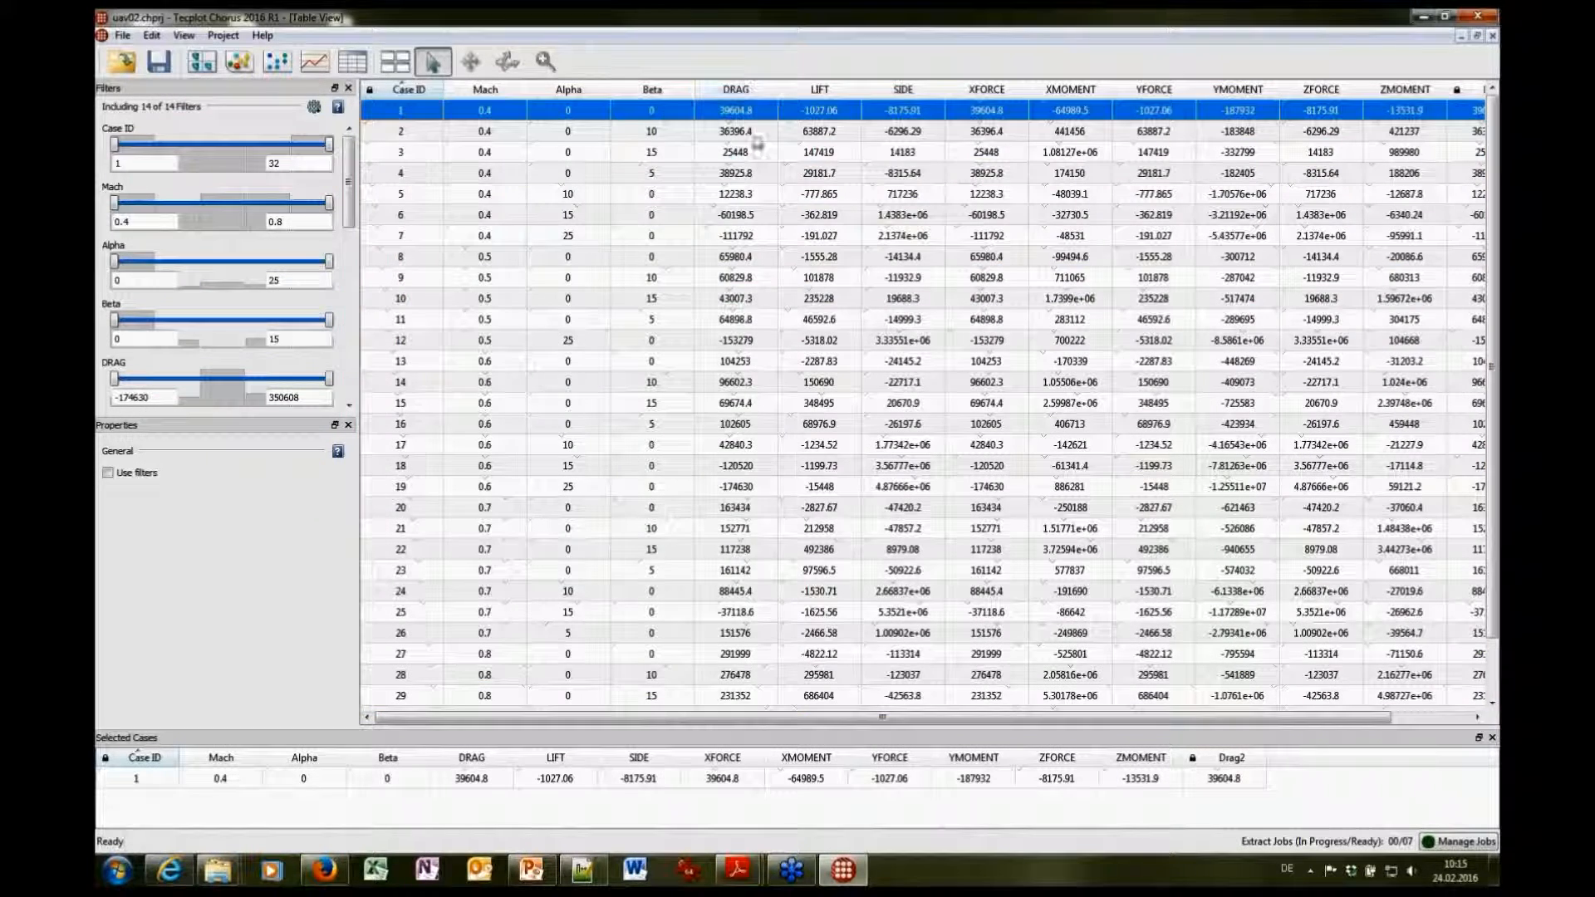
pyautogui.click(737, 90)
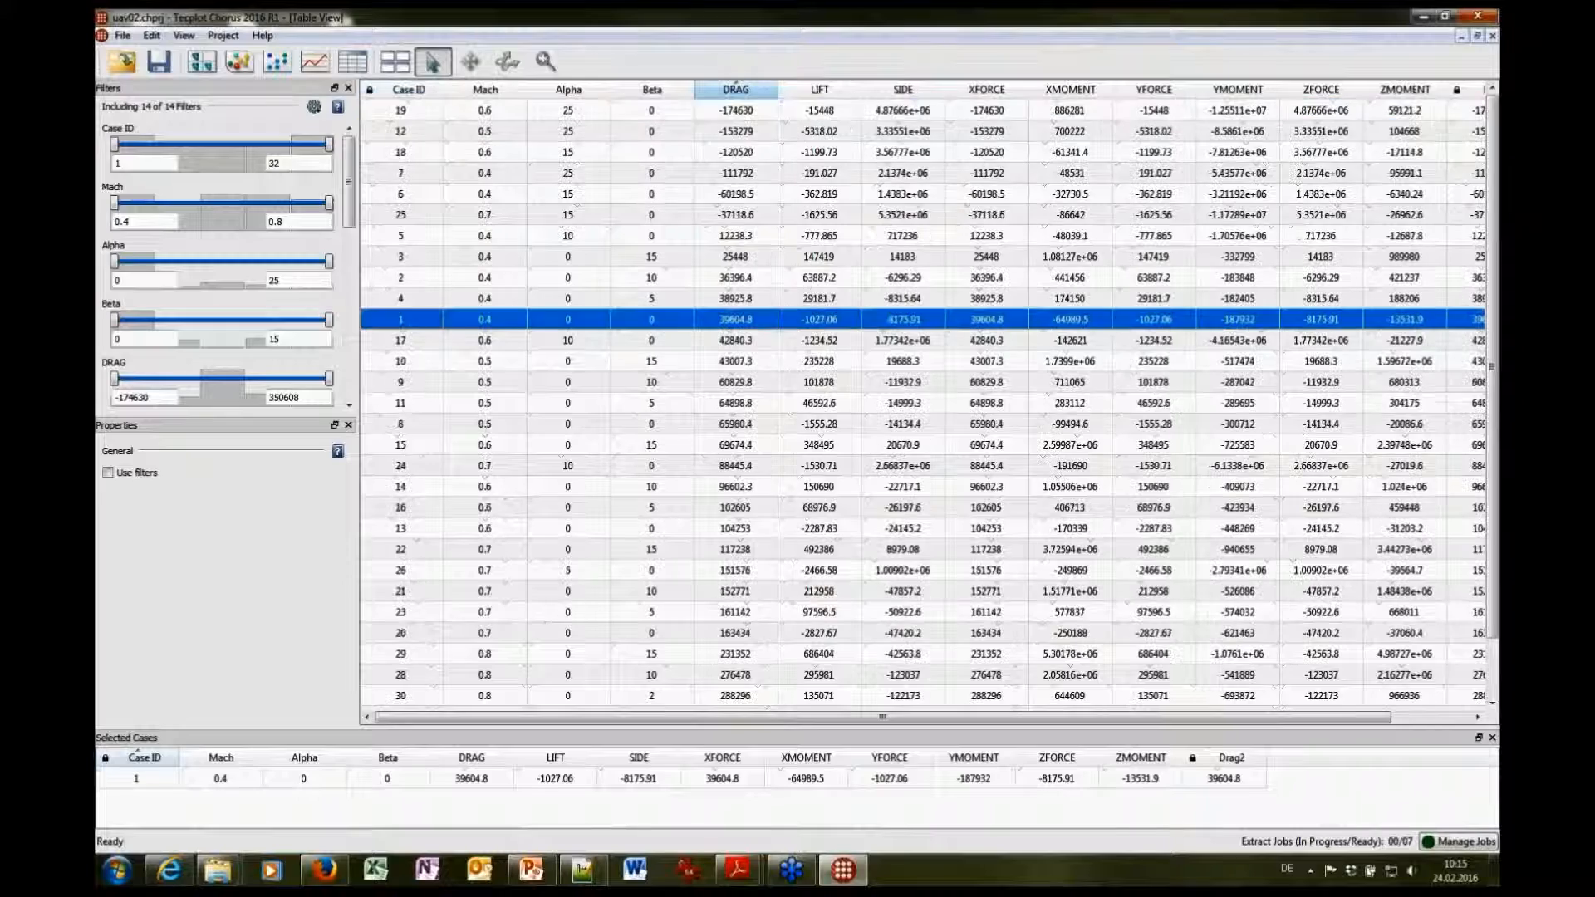
pyautogui.click(820, 89)
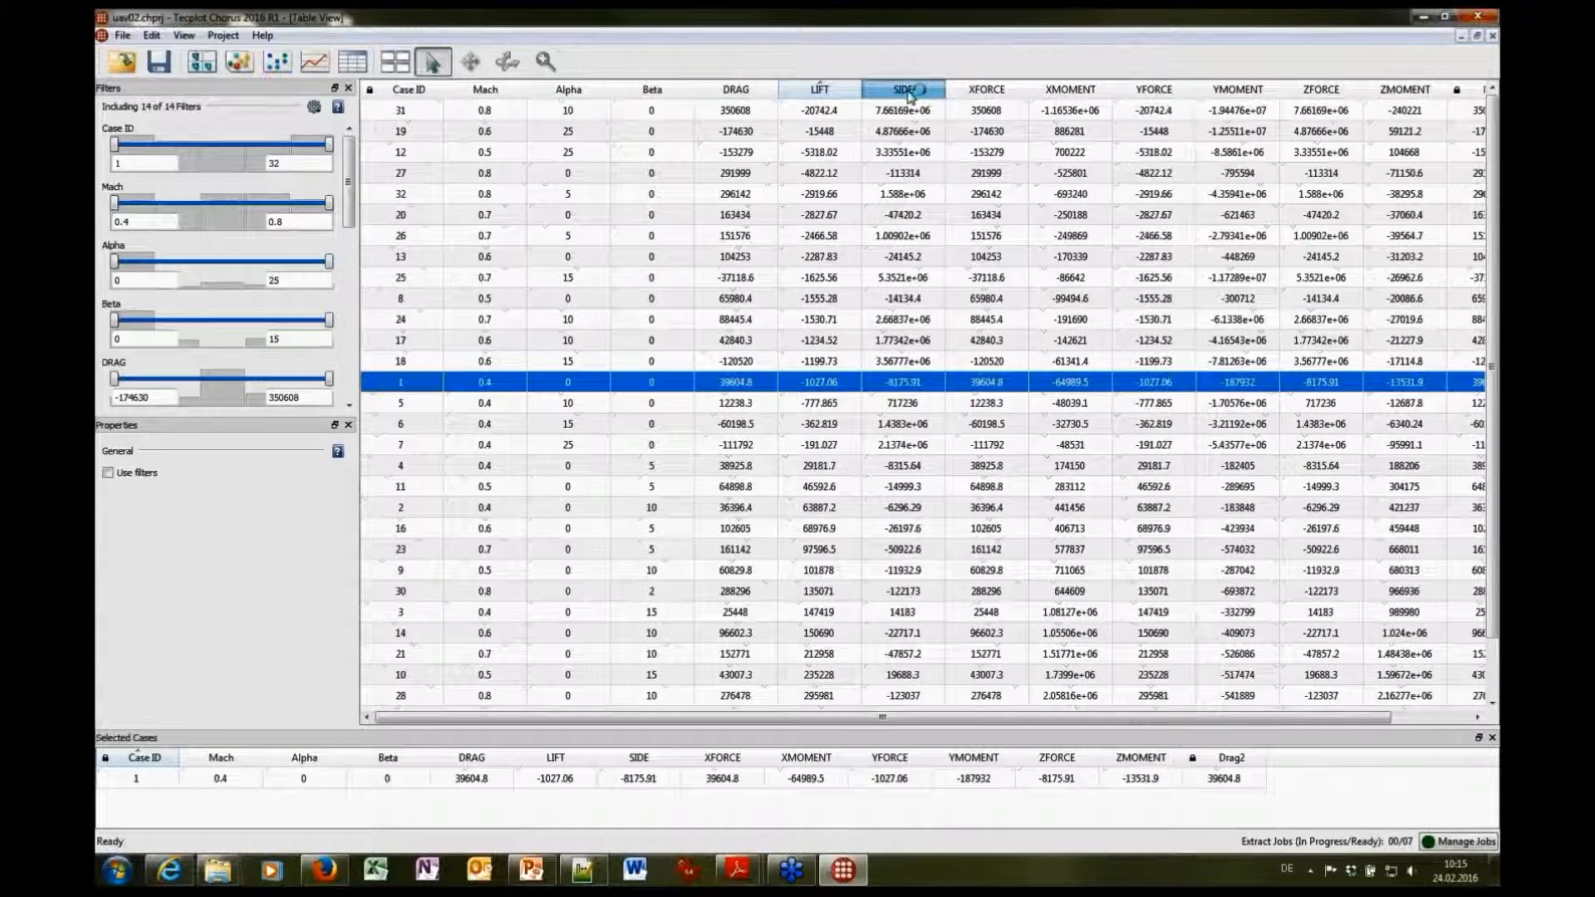
pyautogui.click(903, 89)
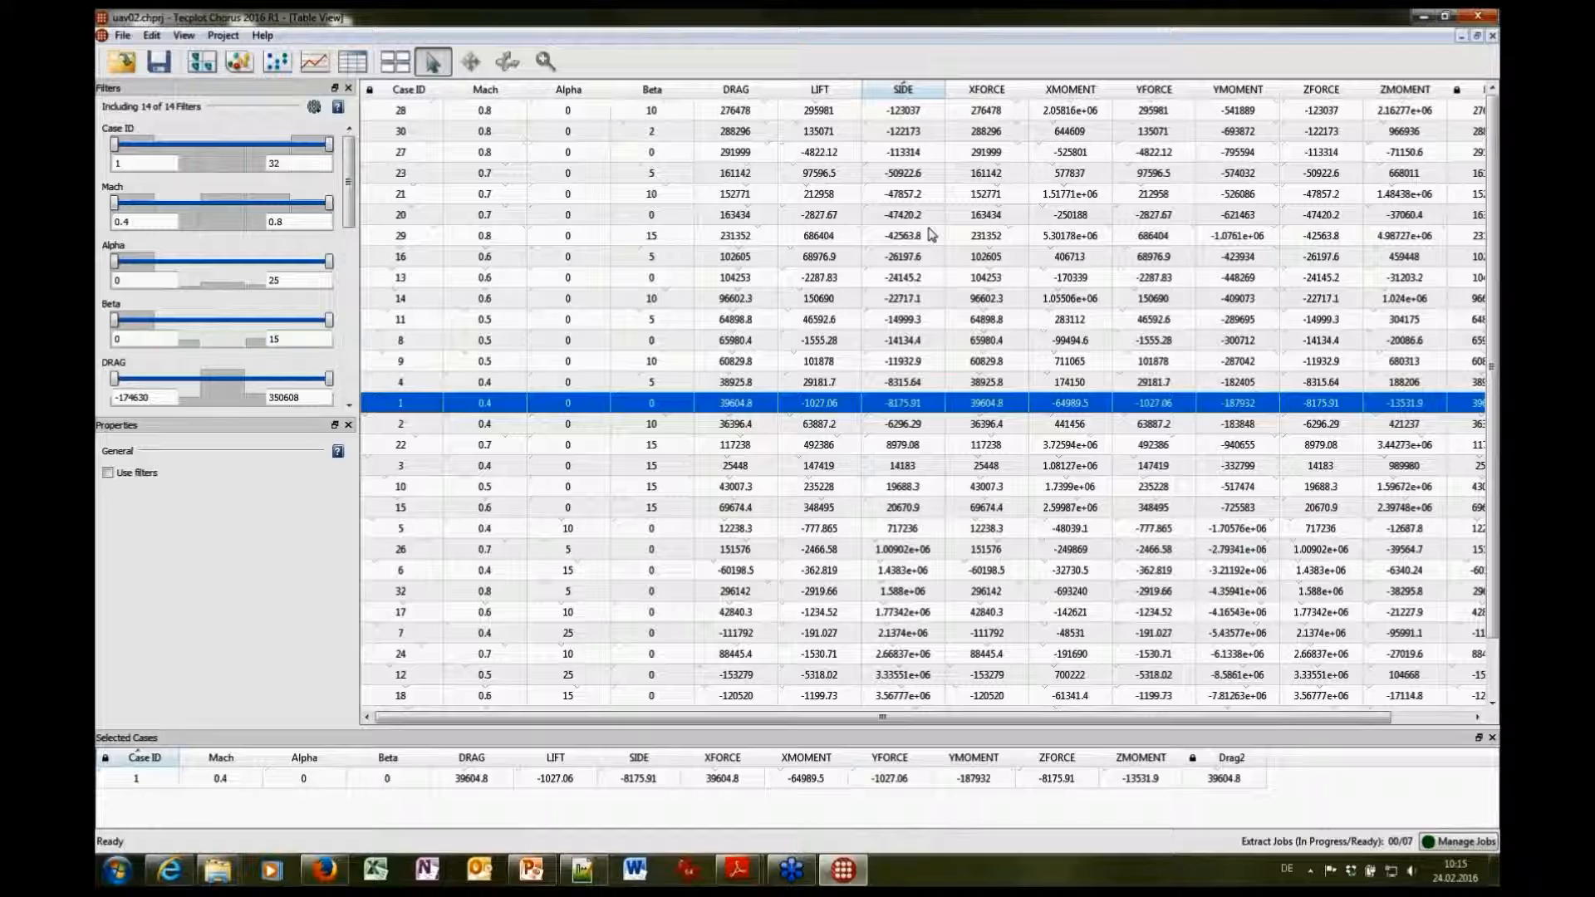
pyautogui.click(734, 90)
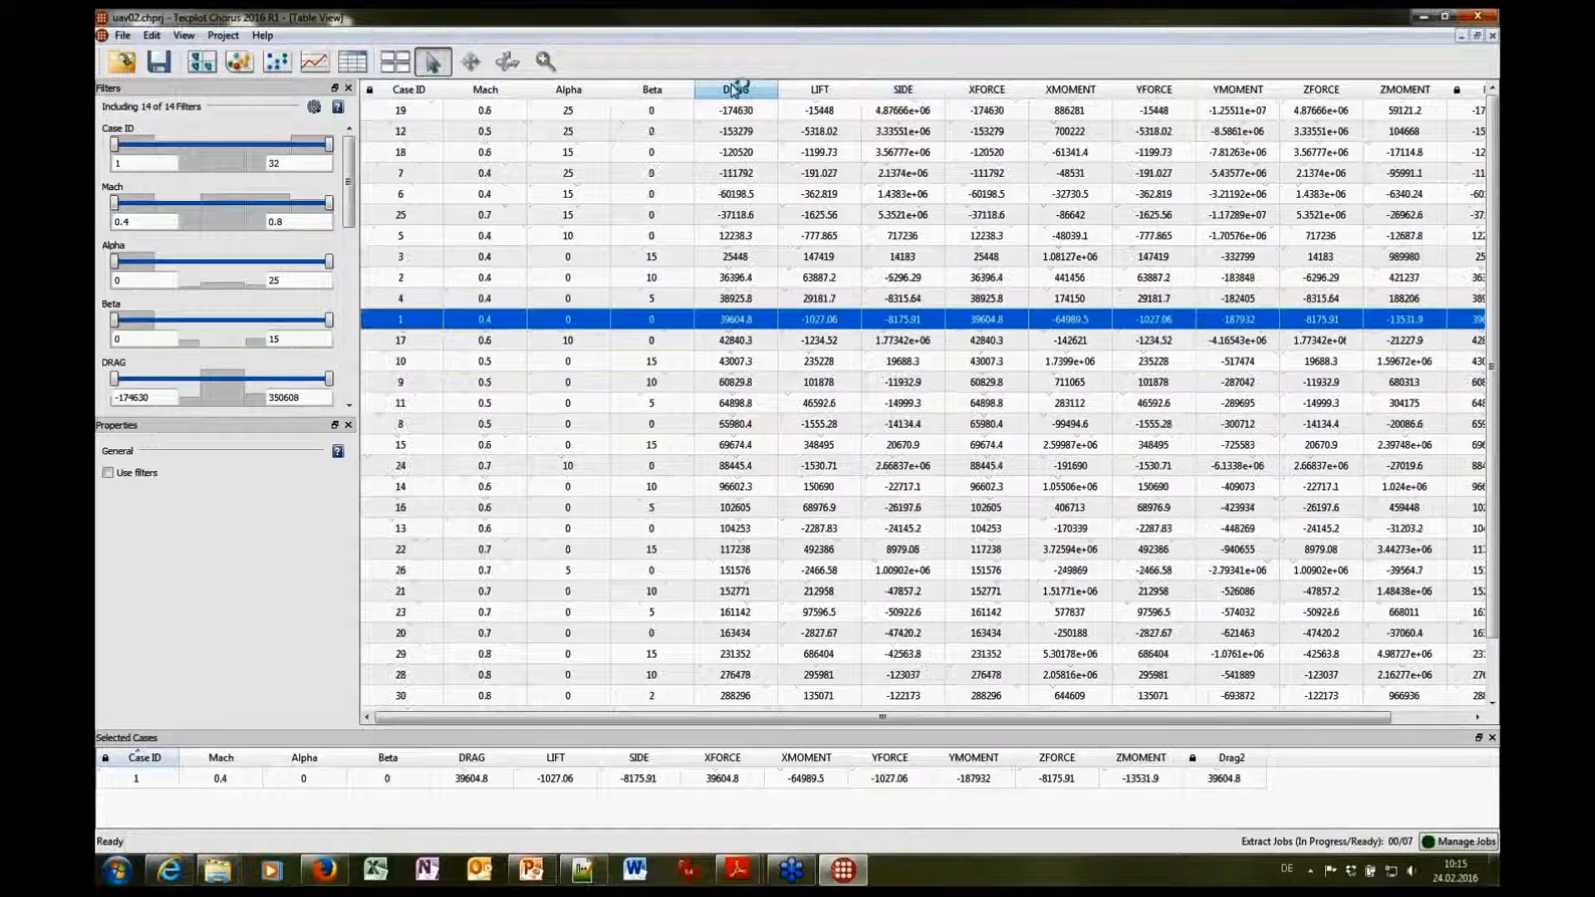
pyautogui.click(764, 94)
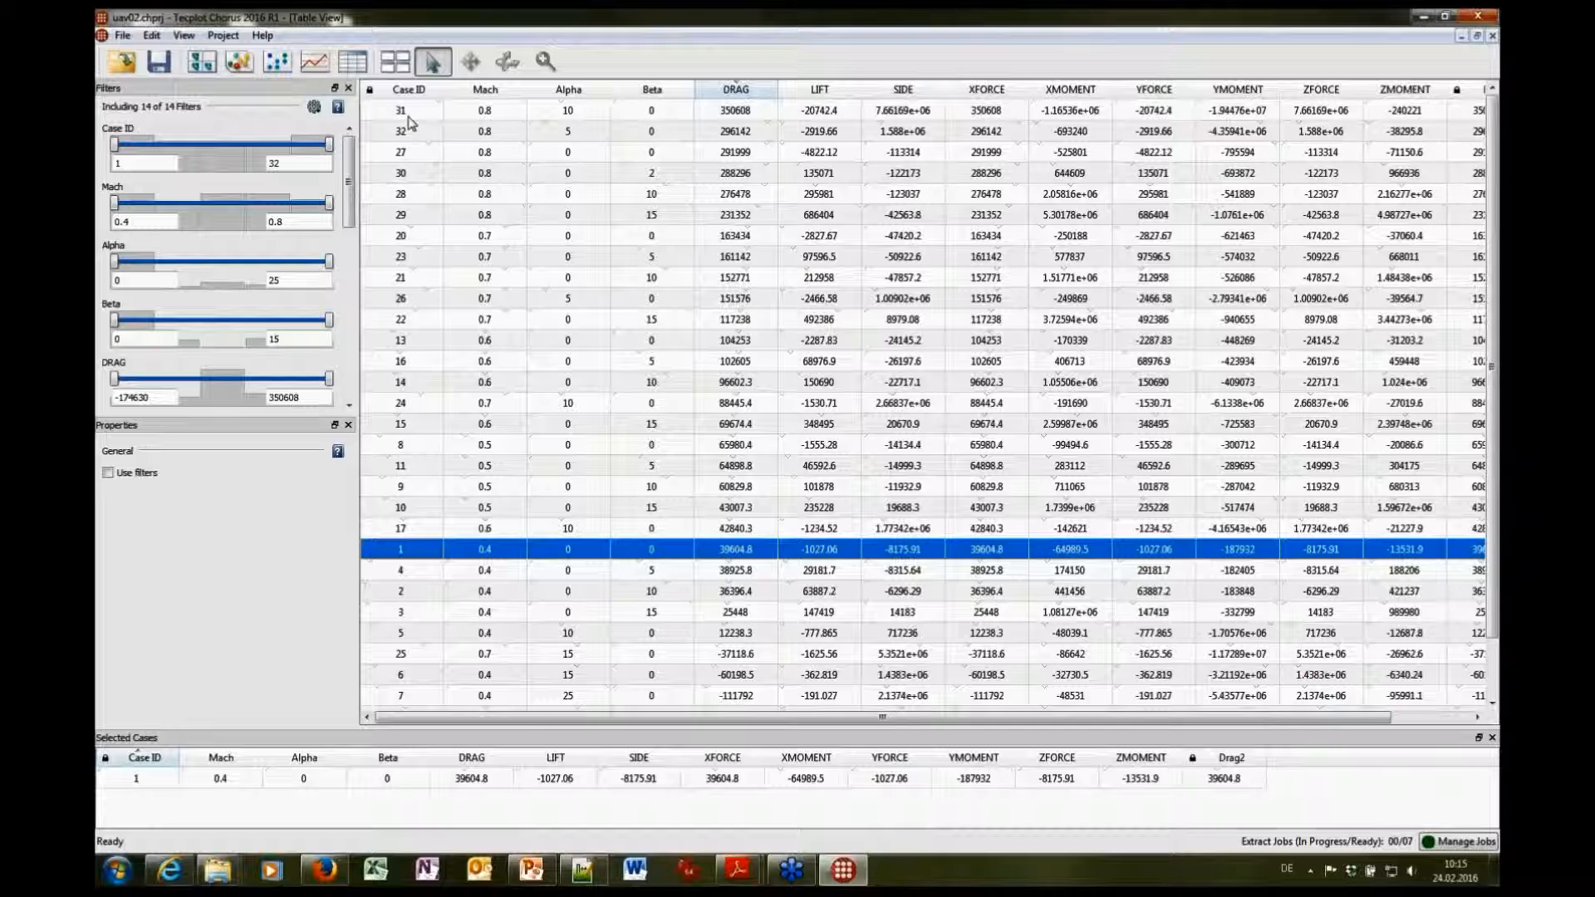
pyautogui.moveTo(413, 112); pyautogui.dragTo(444, 199)
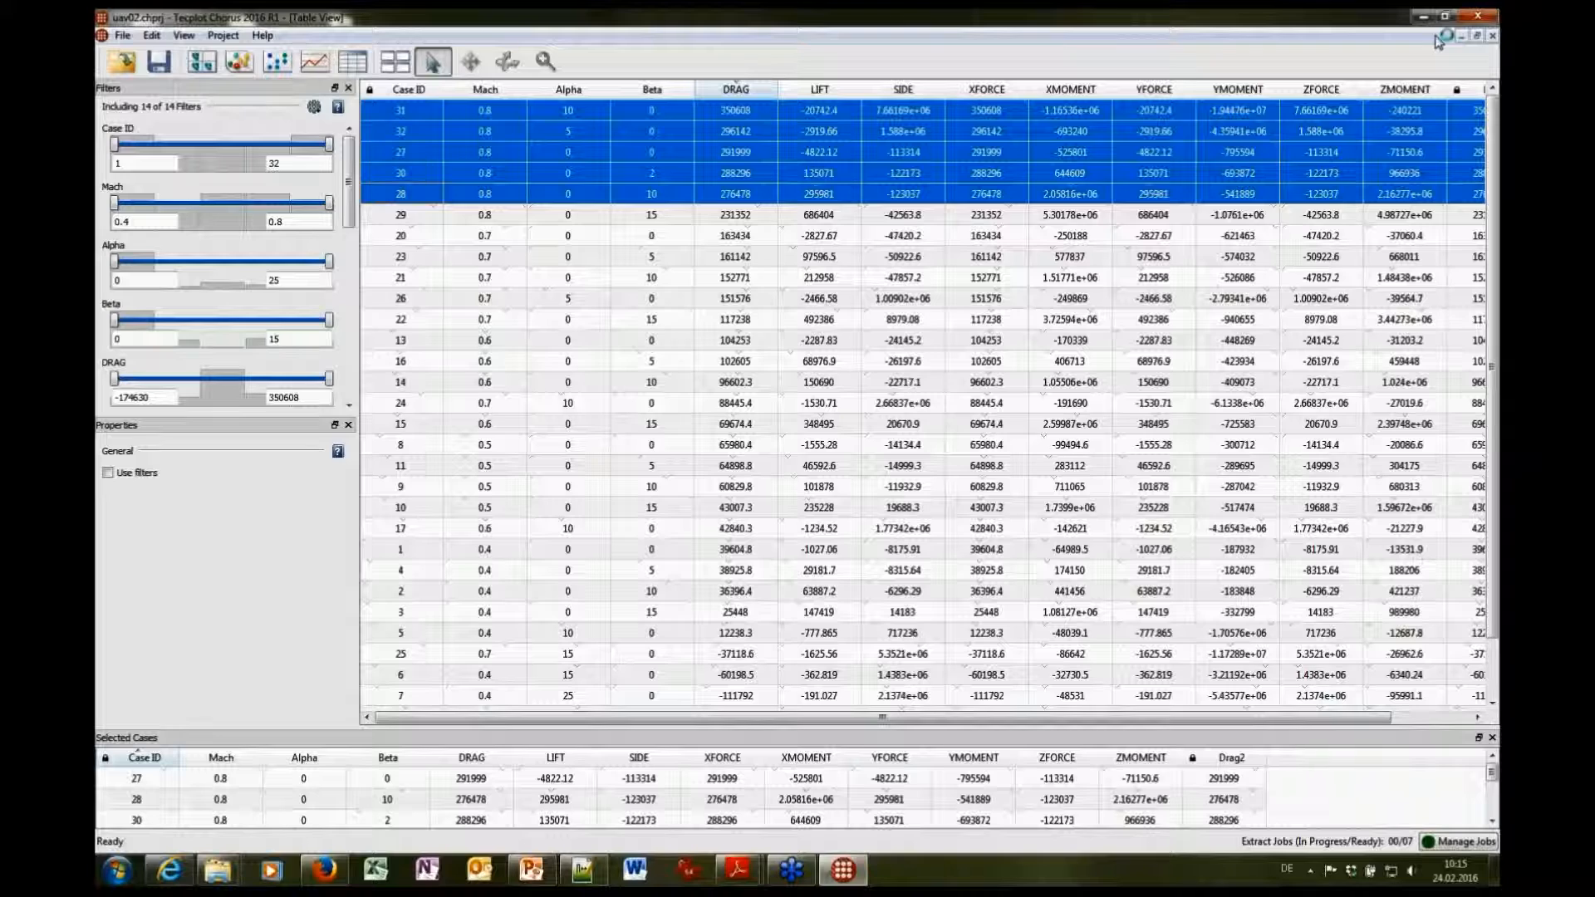
# Restore the table view to the tiled layout, maximize the matrix view, and enlarge its case images
pyautogui.click(1478, 37)
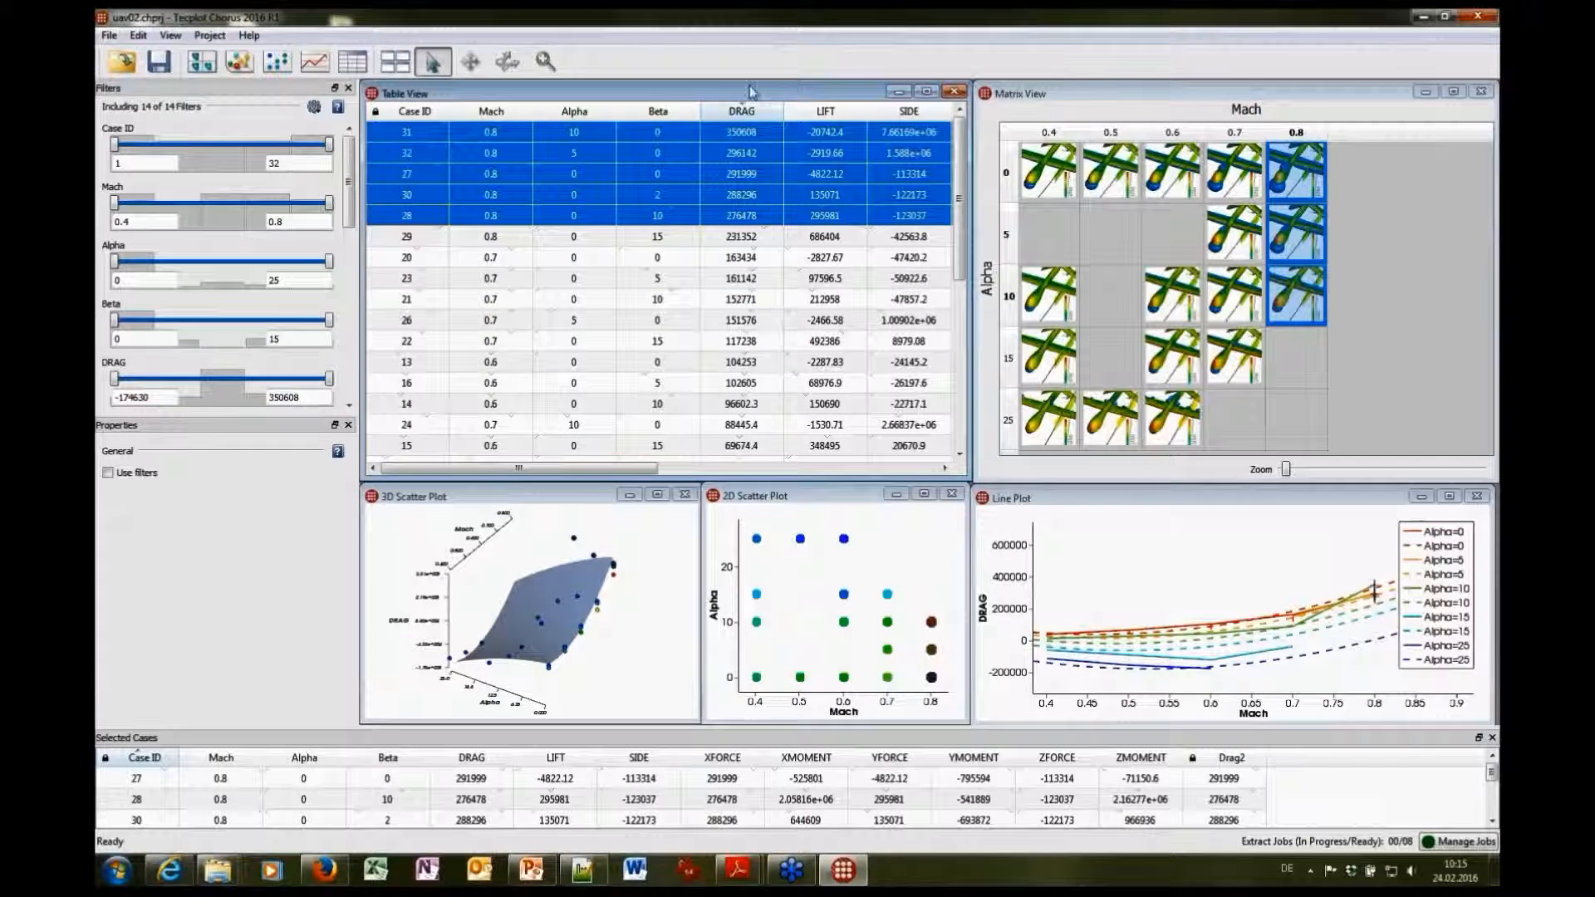
pyautogui.click(1298, 100)
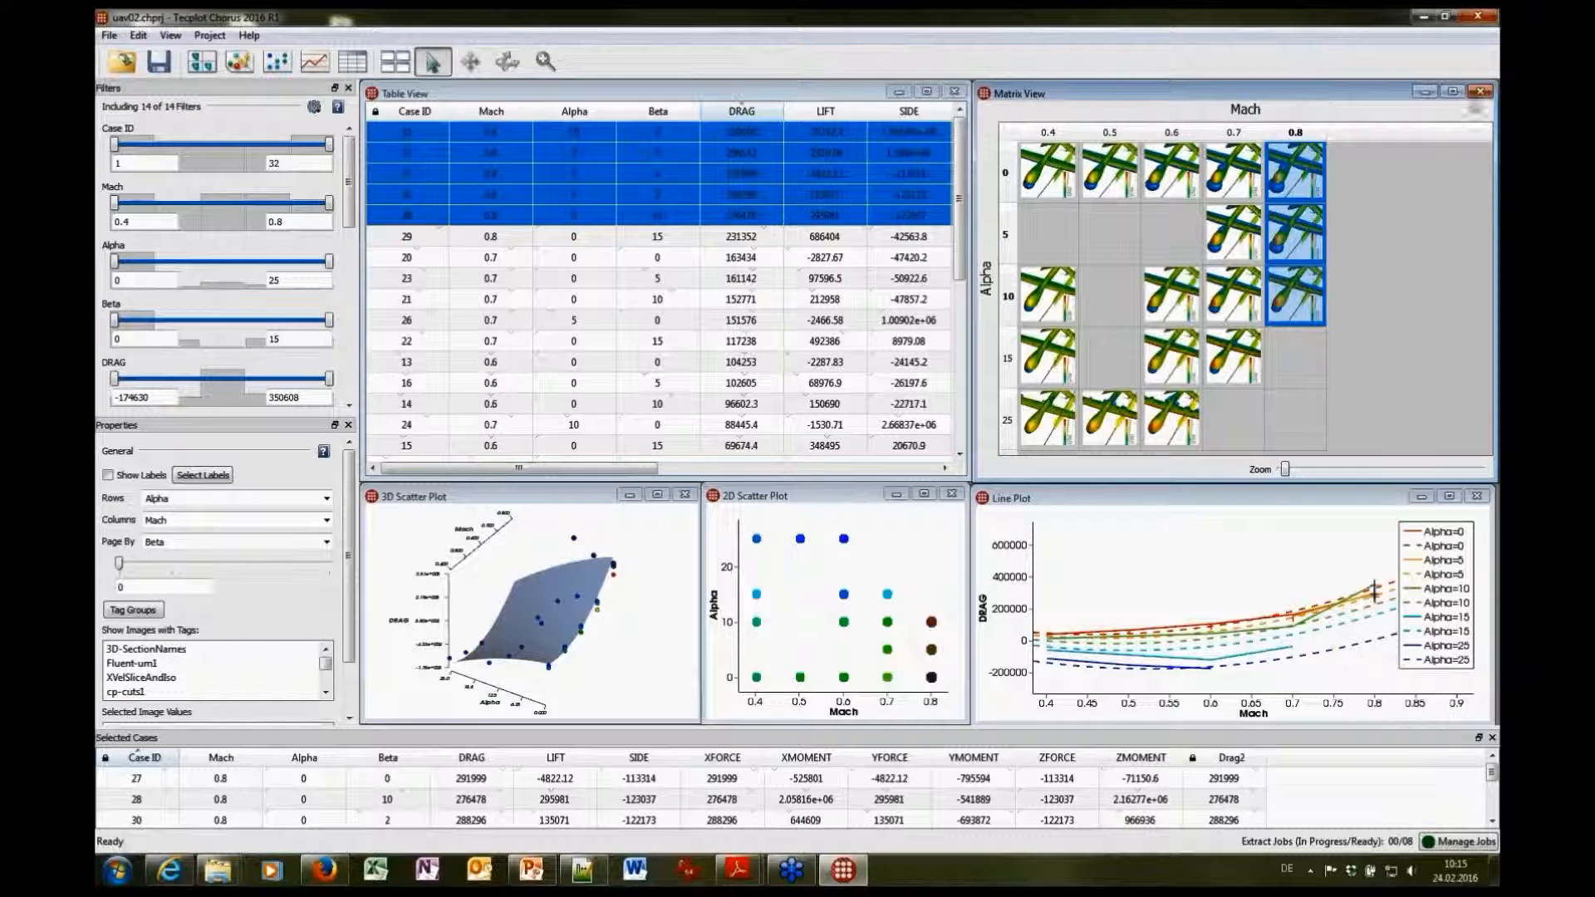
pyautogui.click(1453, 91)
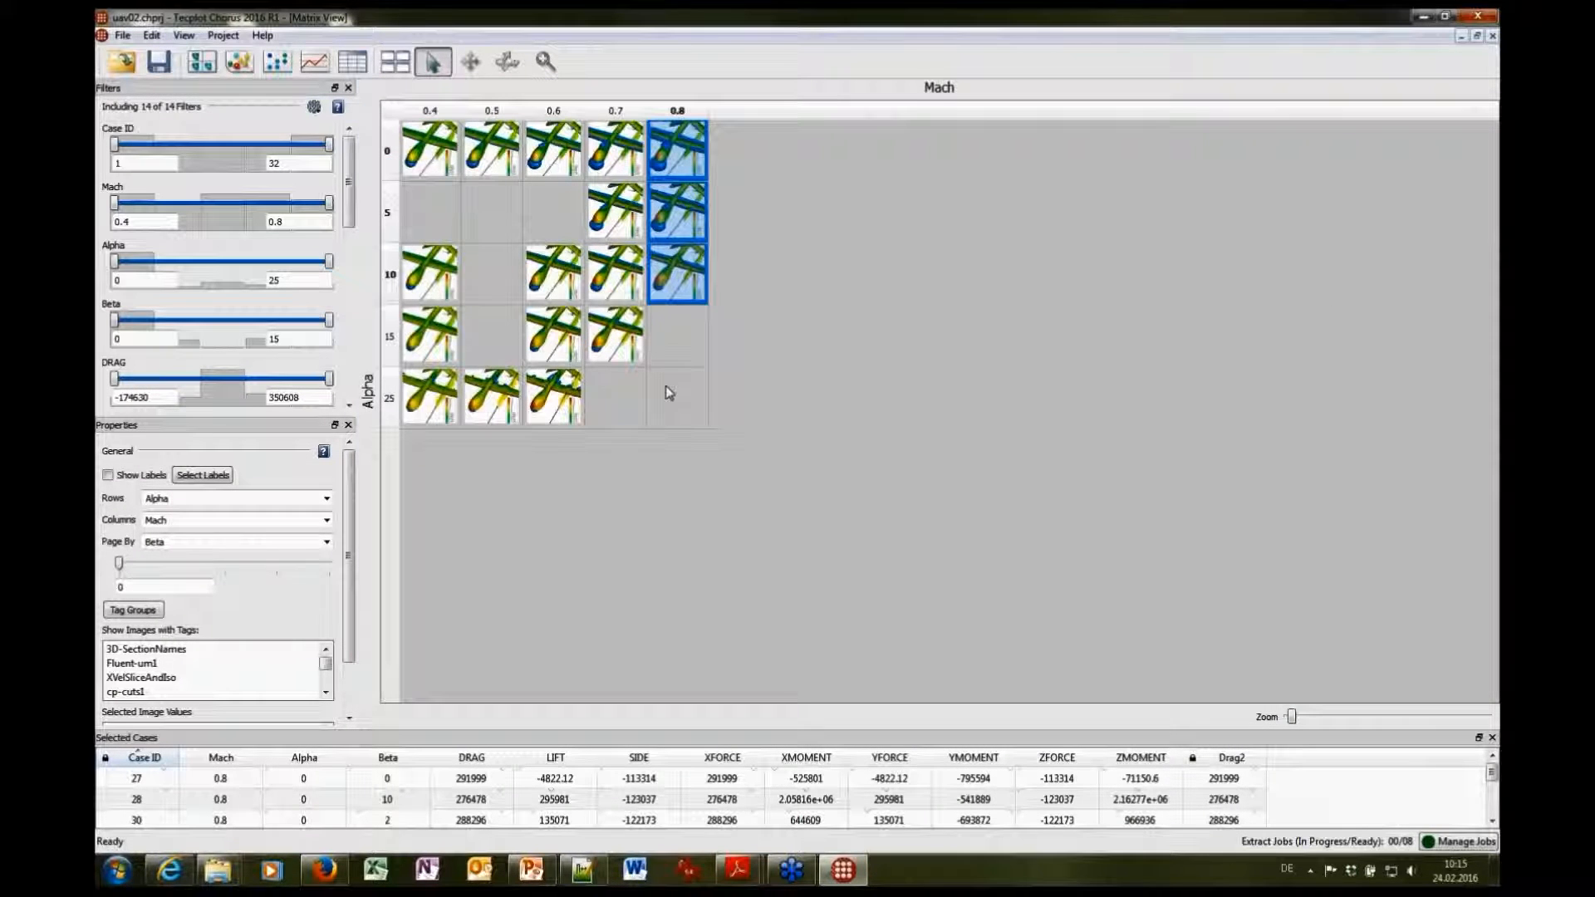
pyautogui.moveTo(1293, 716); pyautogui.dragTo(1308, 719)
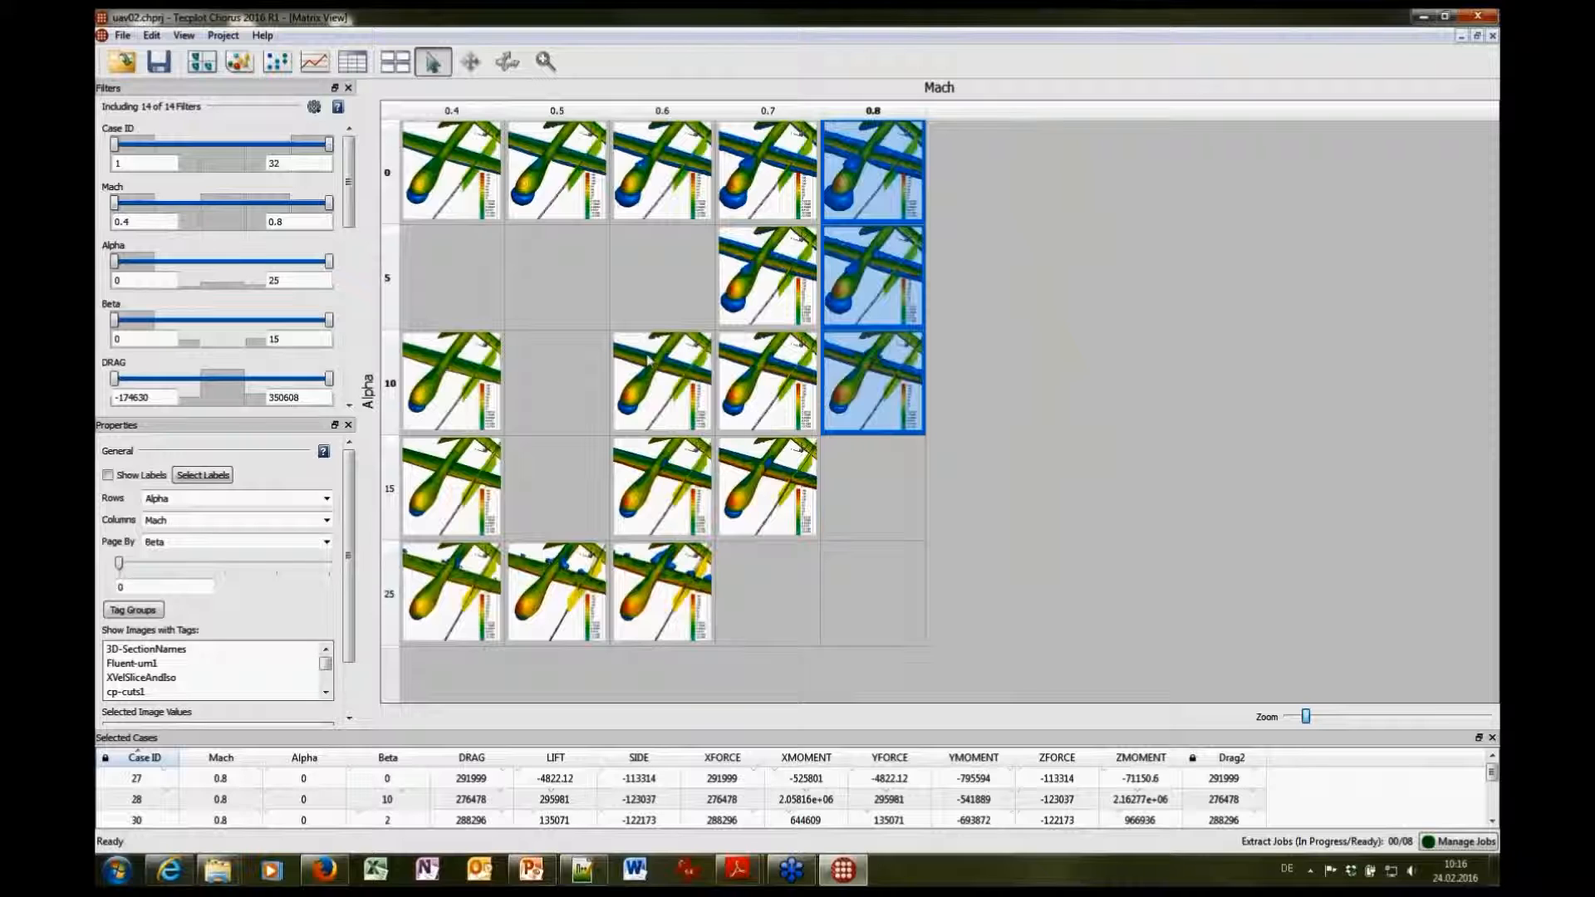
# Review the actions available for the cases at Mach 0.6, Alpha 10 and Mach 0.8, Alpha 5, and clear the selection
pyautogui.click(659, 391)
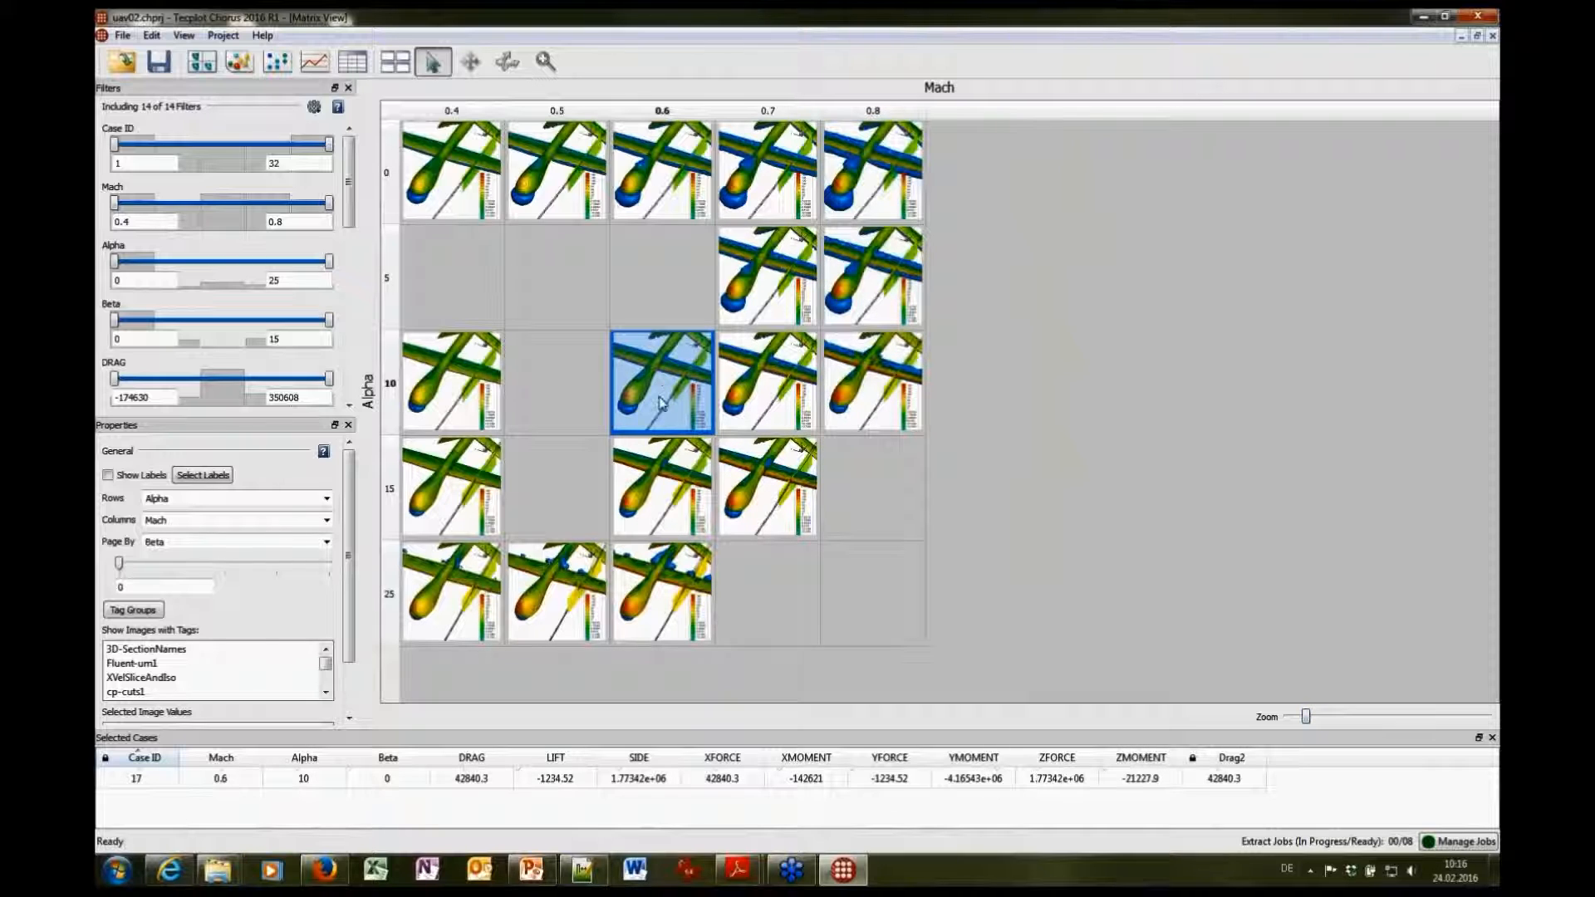
pyautogui.keyDown('ctrl'); pyautogui.click(863, 296); pyautogui.keyUp('ctrl')
pyautogui.rightClick(869, 275)
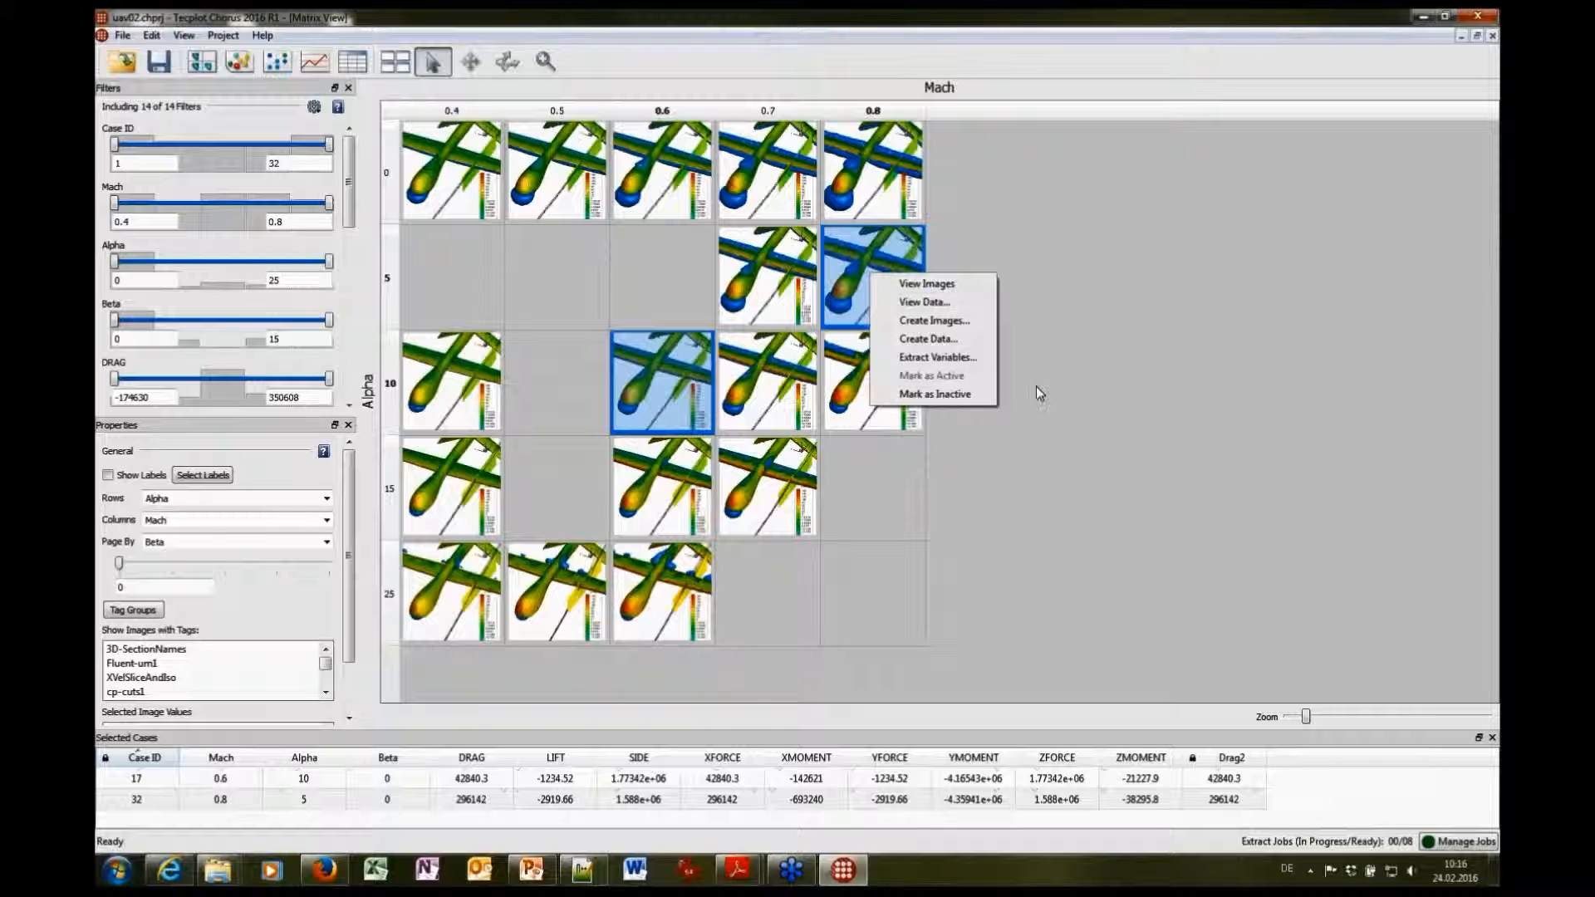
pyautogui.click(1072, 253)
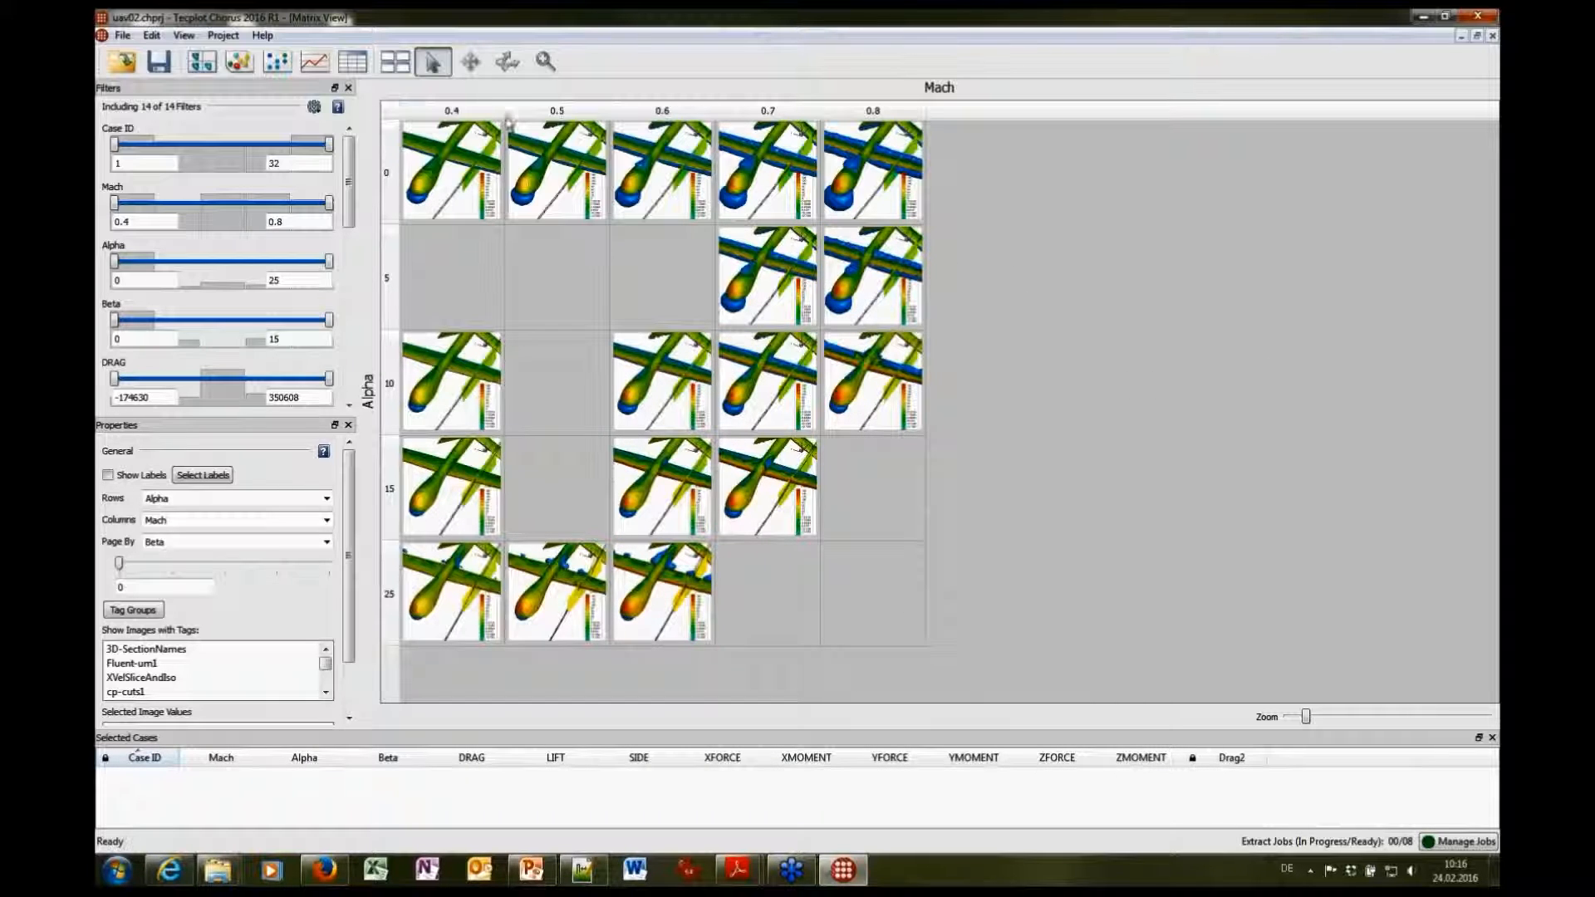
# Compare the matrix images tagged 3D-SectionNames, Fluent-um1, XVelSliceAndIso and cp-cuts1, ending on XVelSliceAndIso
pyautogui.click(161, 650)
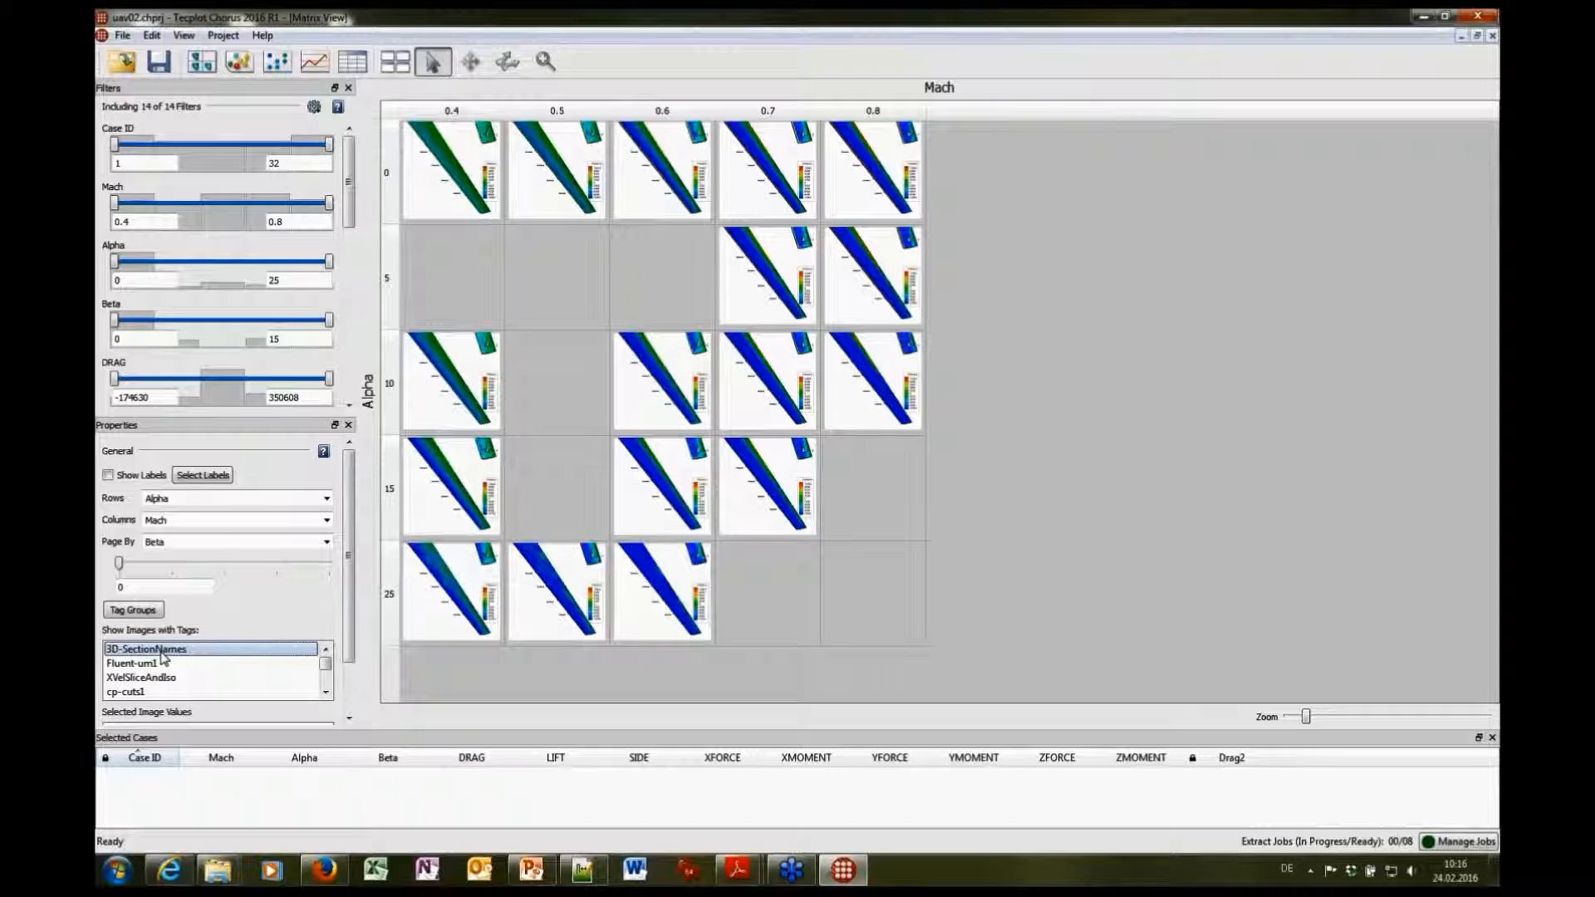
pyautogui.press('Down')
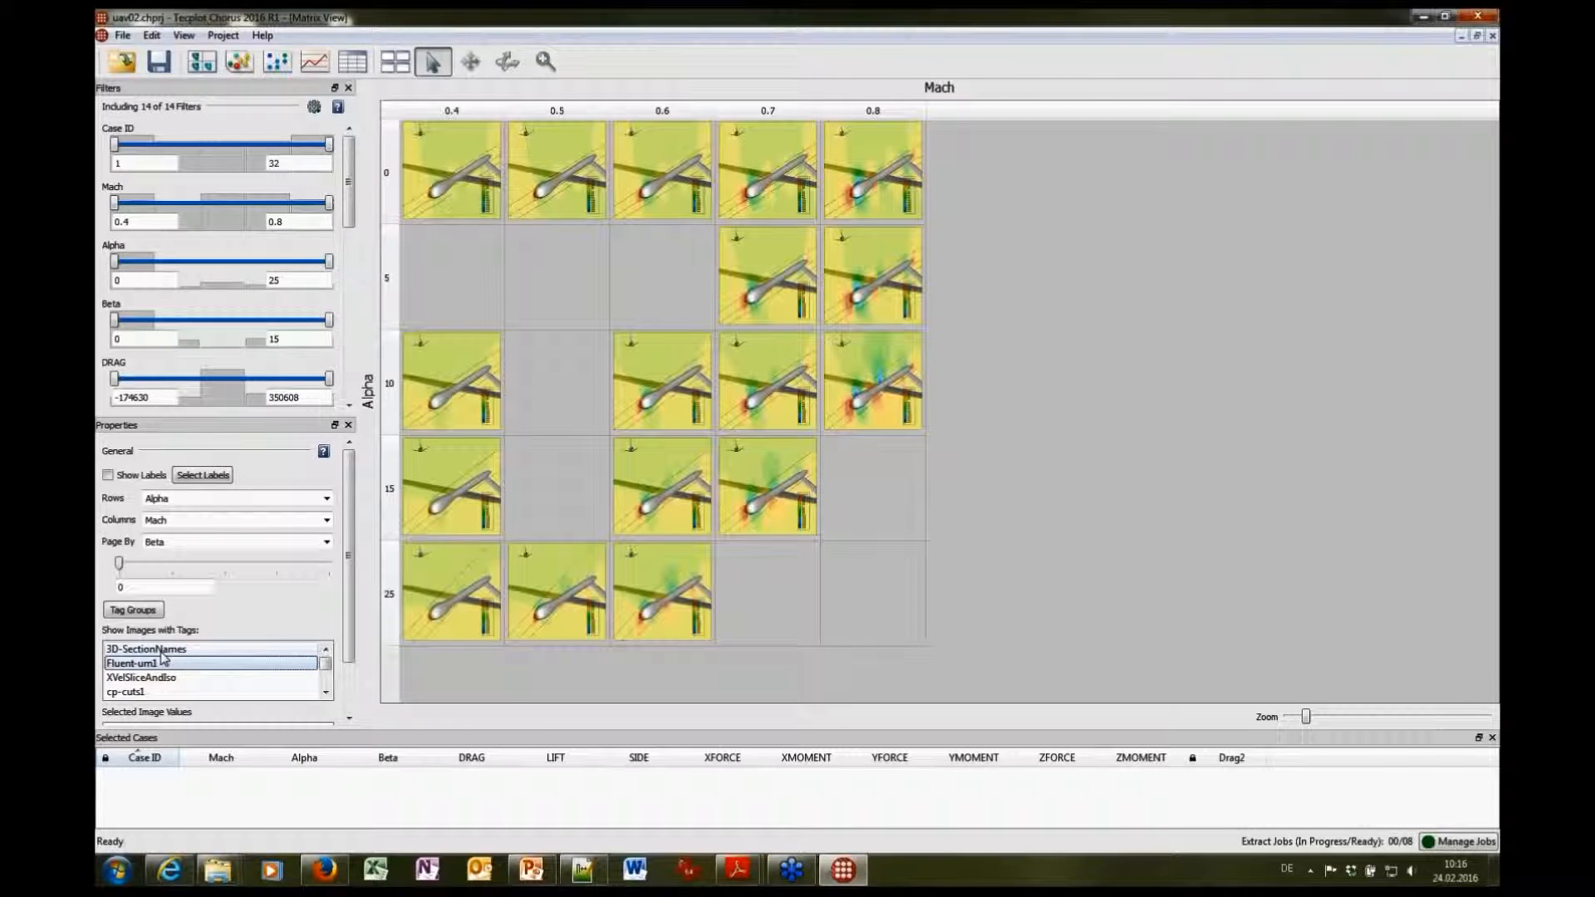
pyautogui.press('Down')
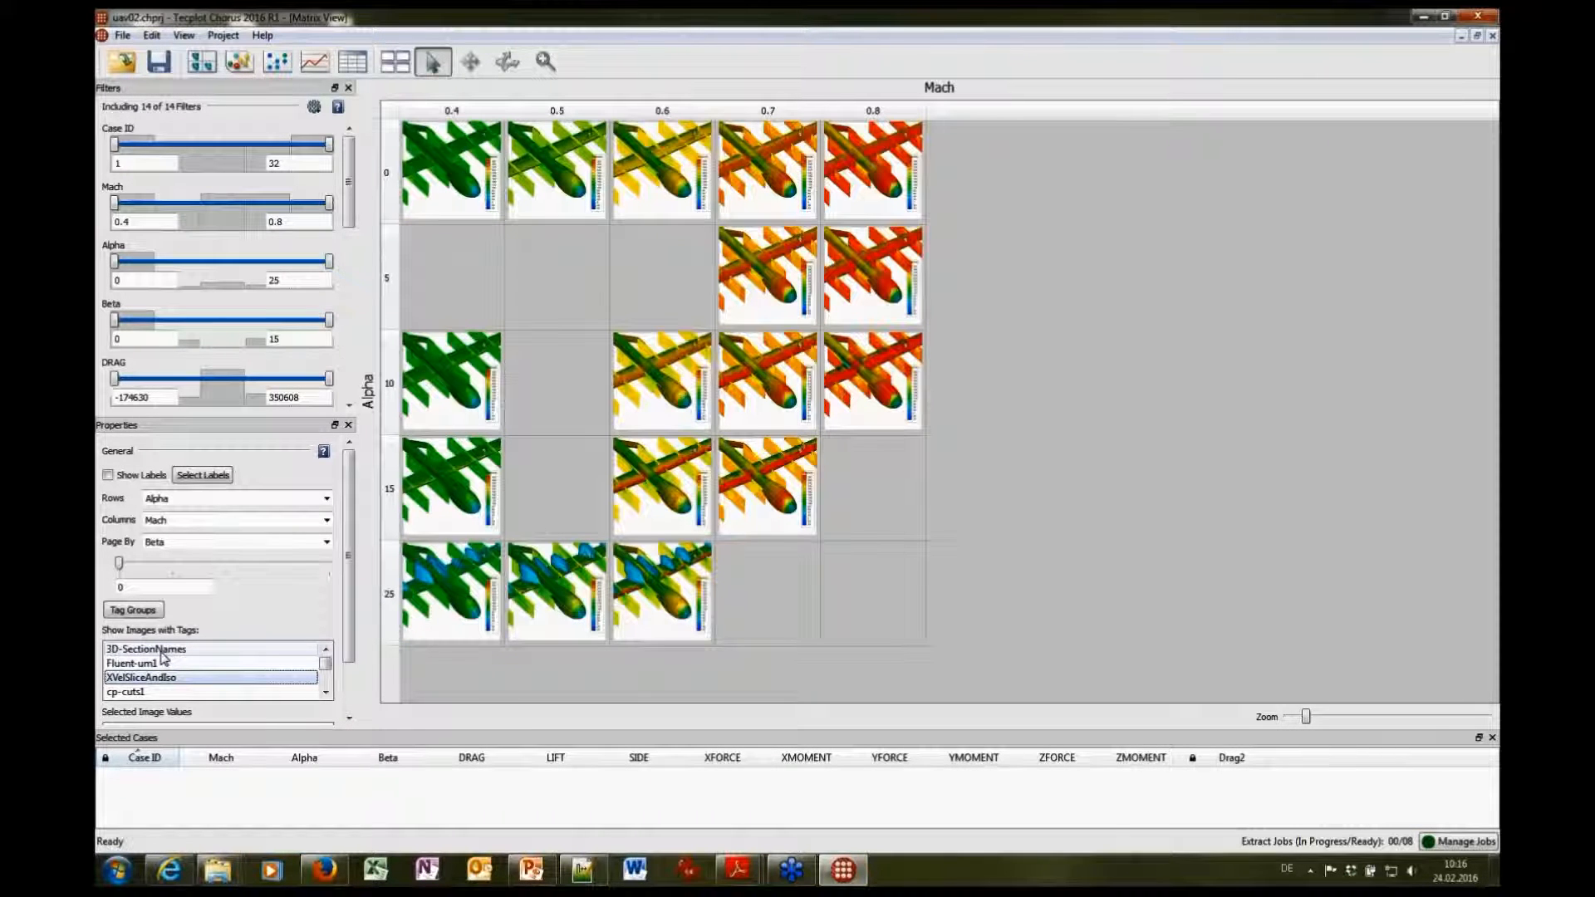
pyautogui.press('Down')
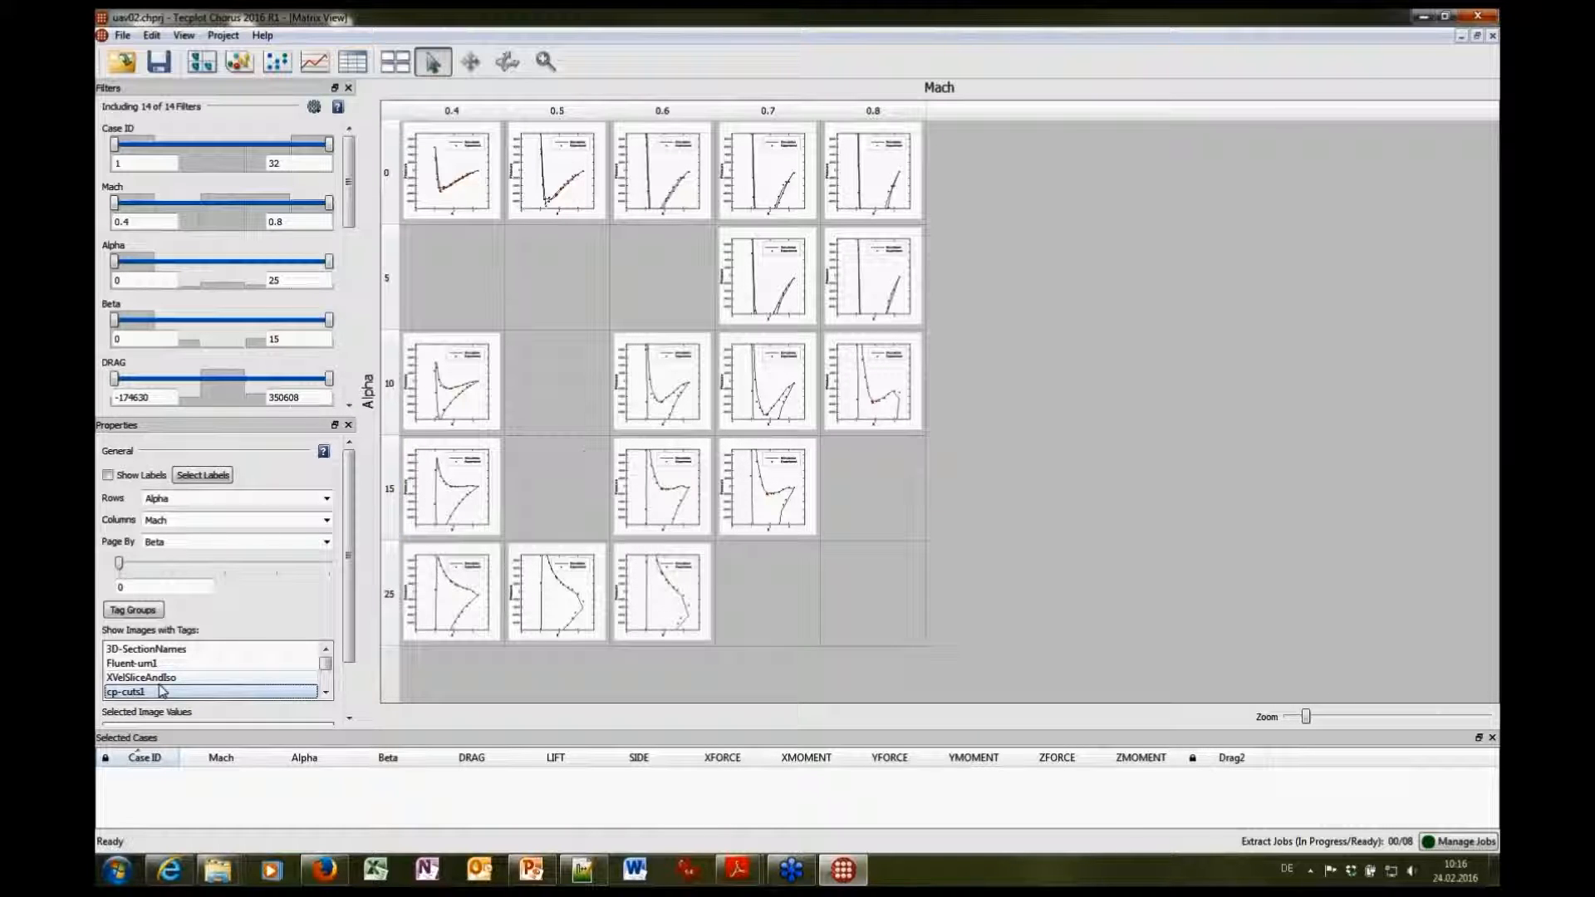
pyautogui.click(145, 648)
pyautogui.click(129, 677)
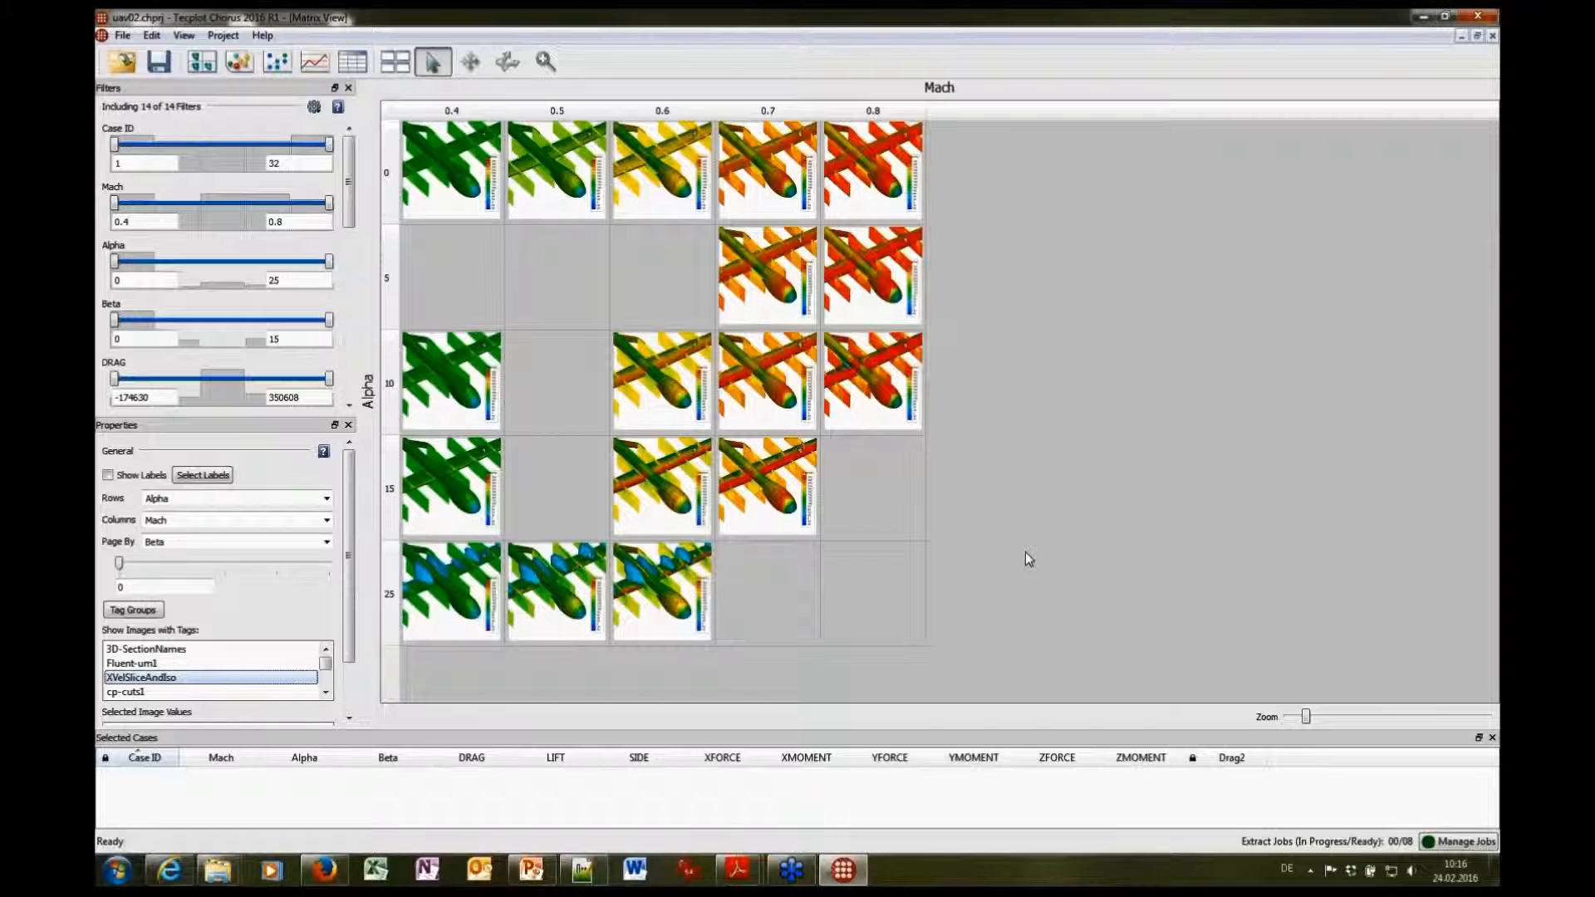
# View the Fluent data of the Mach 0.7, Alpha 10 case with macro cp-cuts.mcr and style template cp-cuts2.sty
pyautogui.click(764, 388)
pyautogui.rightClick(766, 378)
pyautogui.click(822, 400)
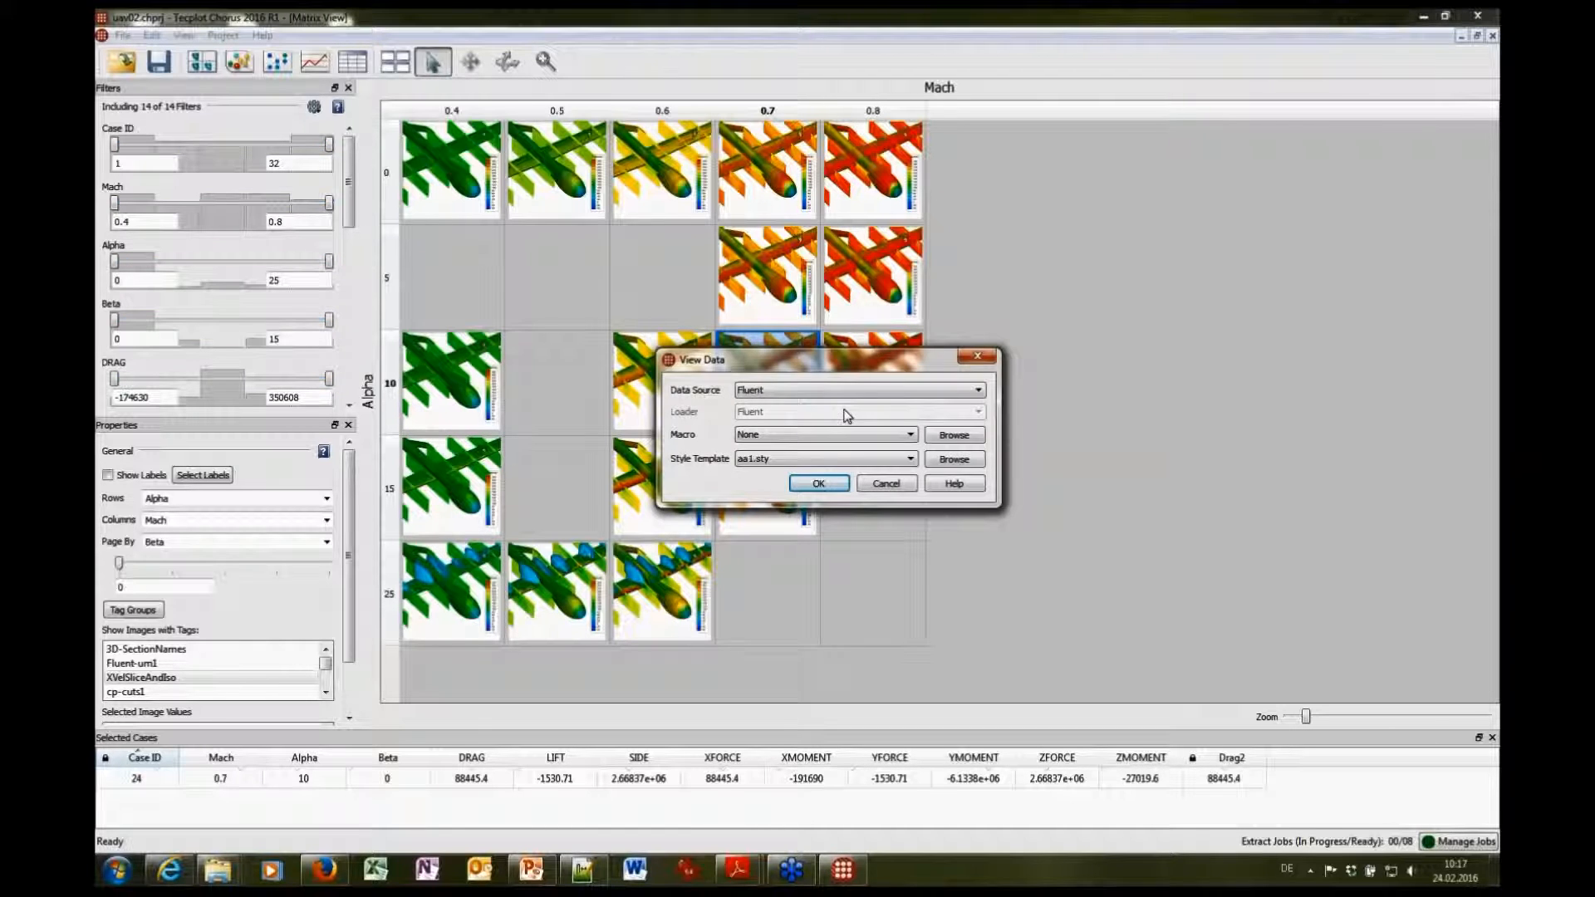
pyautogui.moveTo(807, 359); pyautogui.dragTo(616, 125)
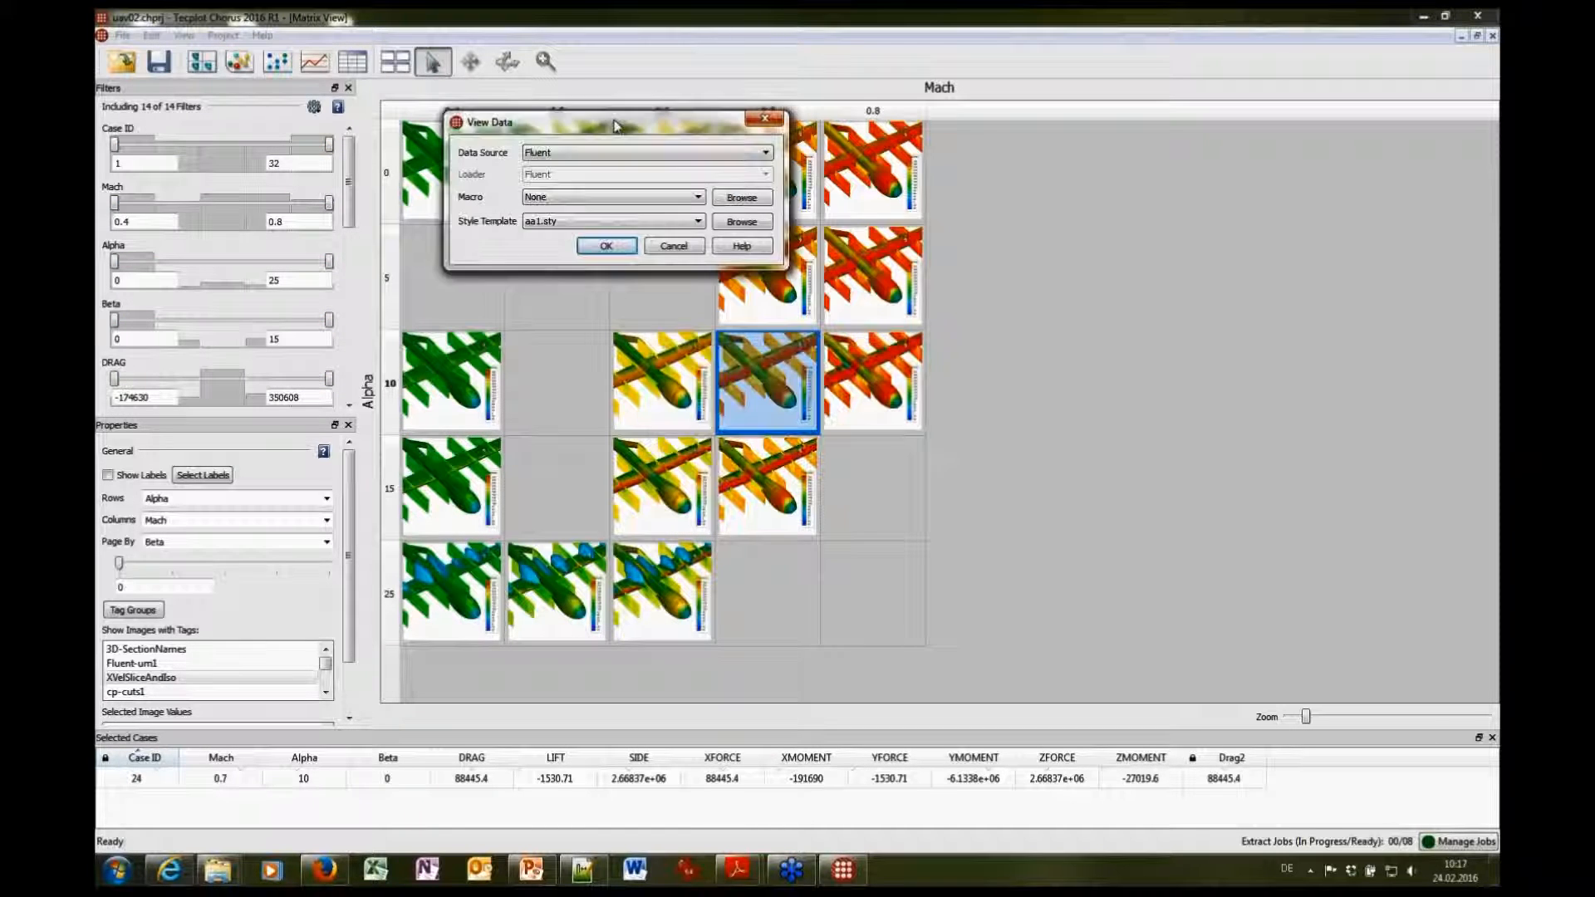
pyautogui.click(565, 197)
pyautogui.click(570, 227)
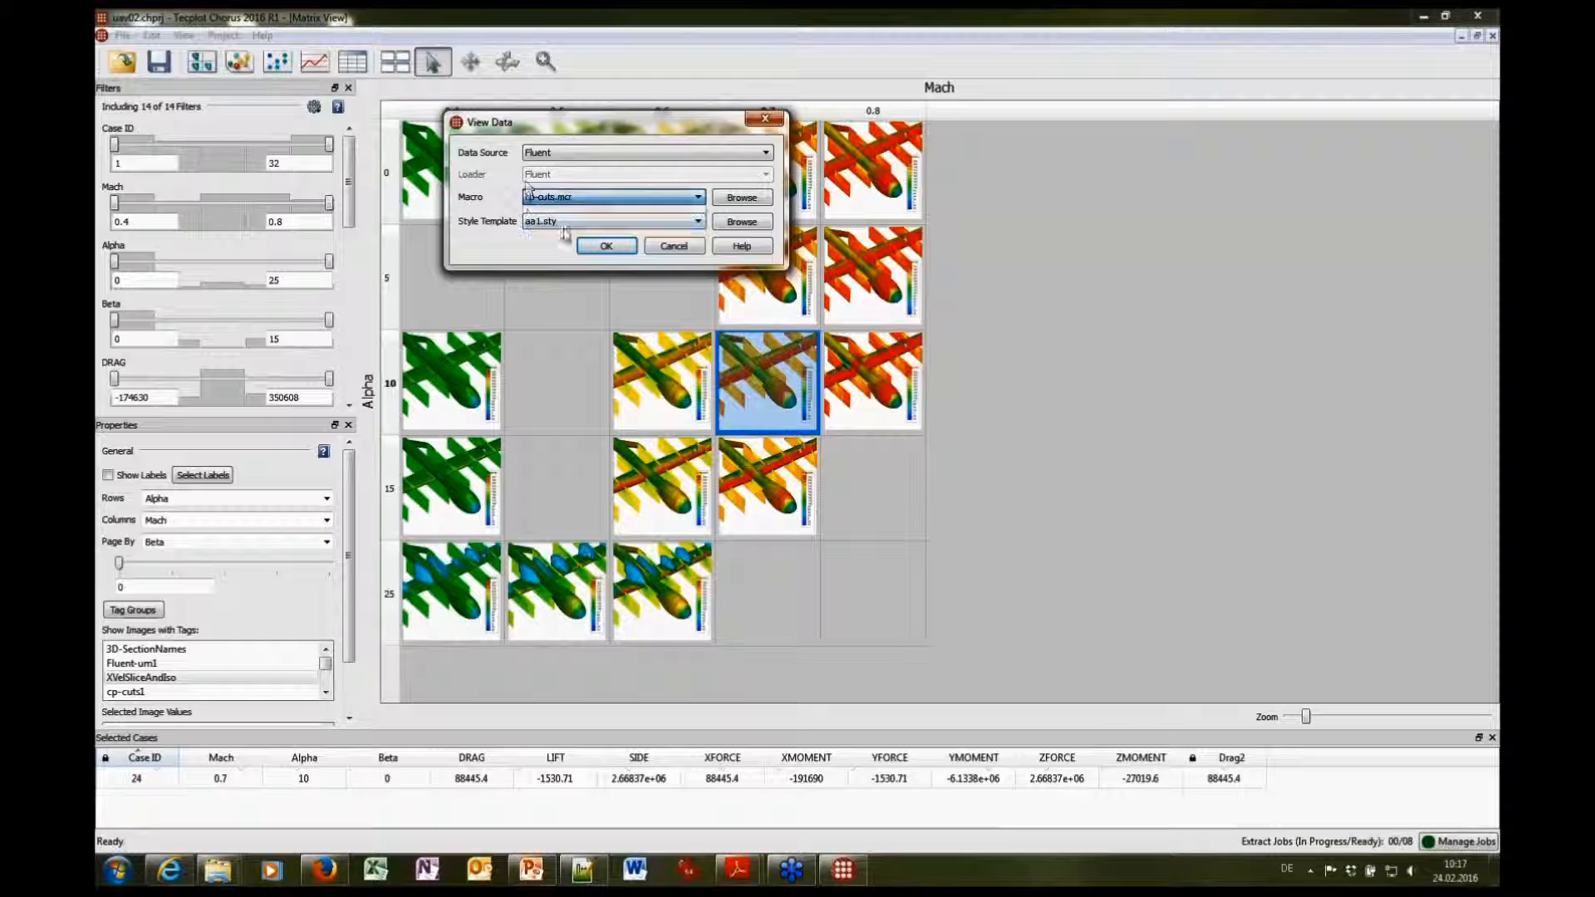
pyautogui.click(572, 224)
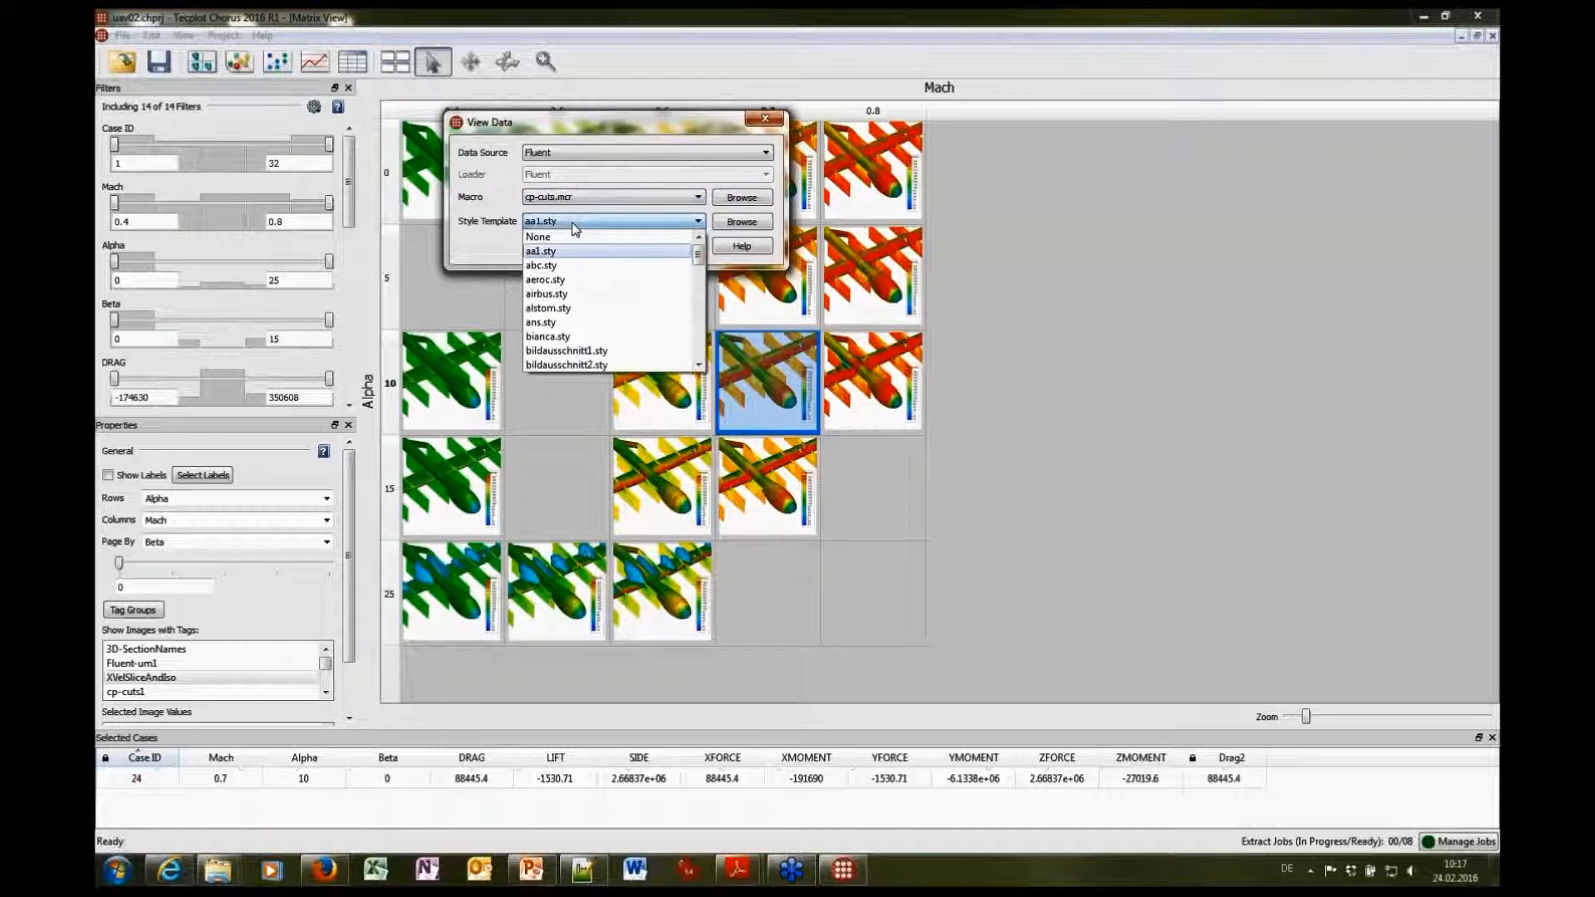
pyautogui.scroll(-1, 614, 314)
pyautogui.scroll(-2, 639, 328)
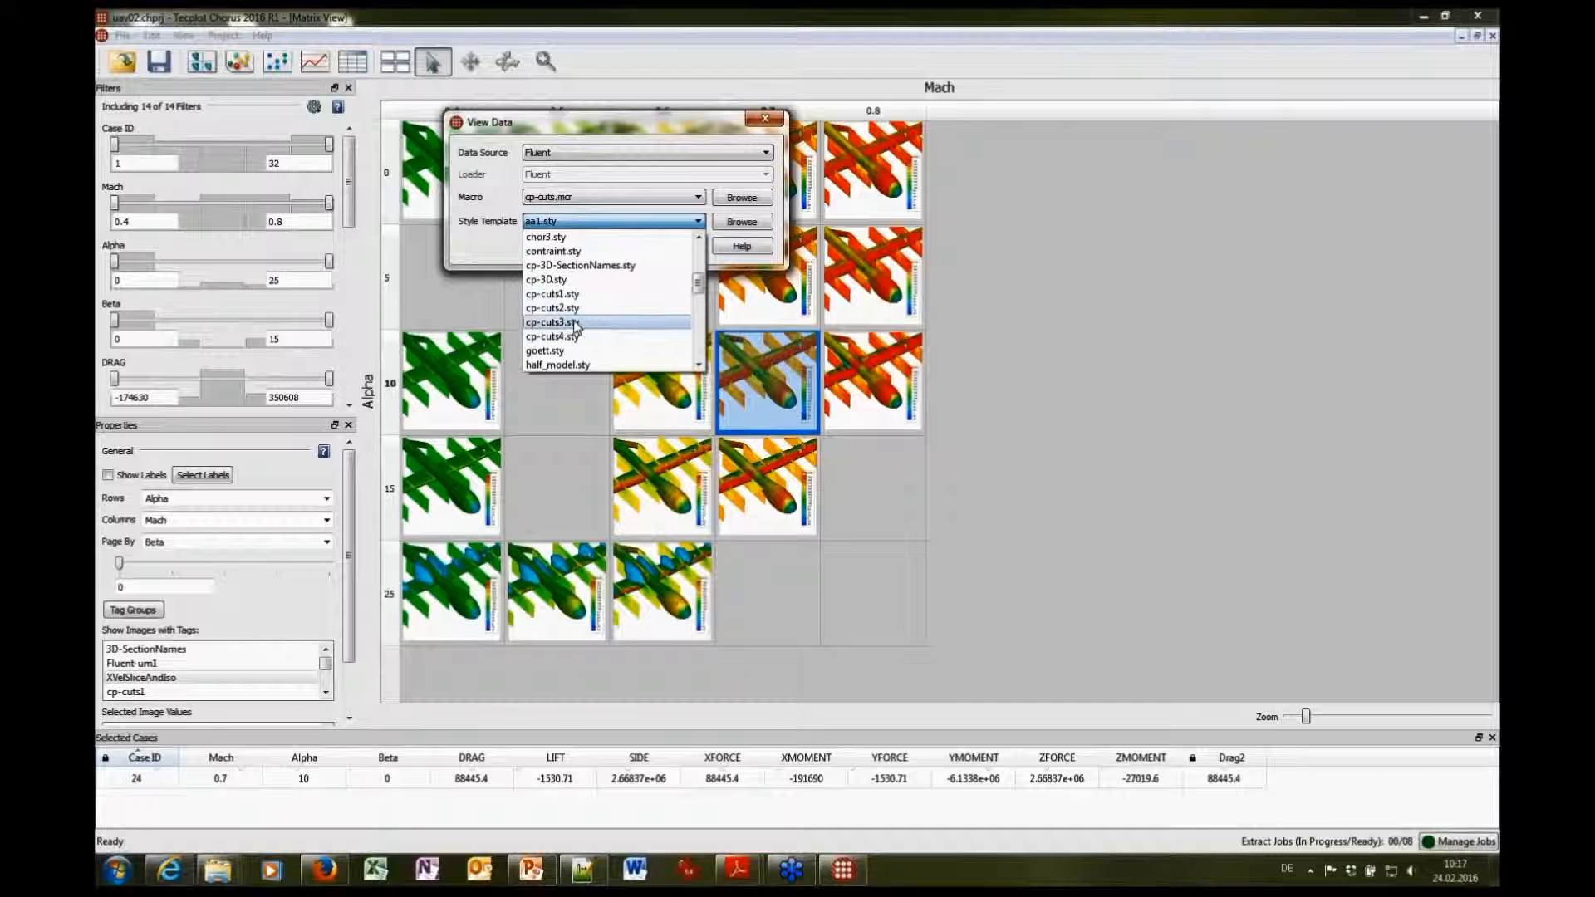
pyautogui.click(561, 309)
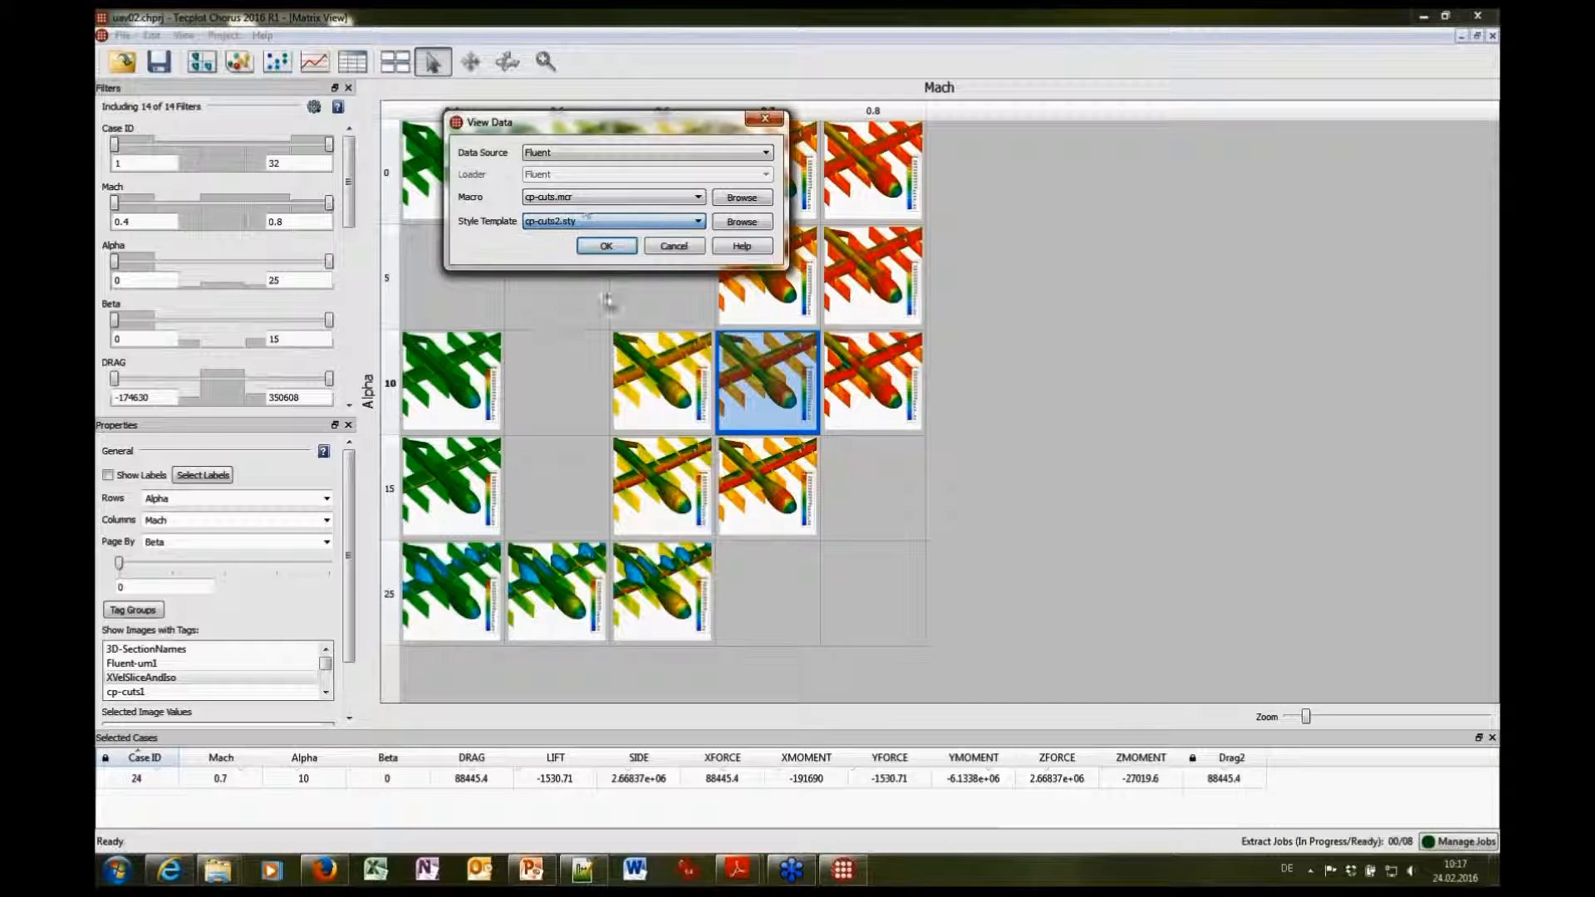
pyautogui.click(606, 247)
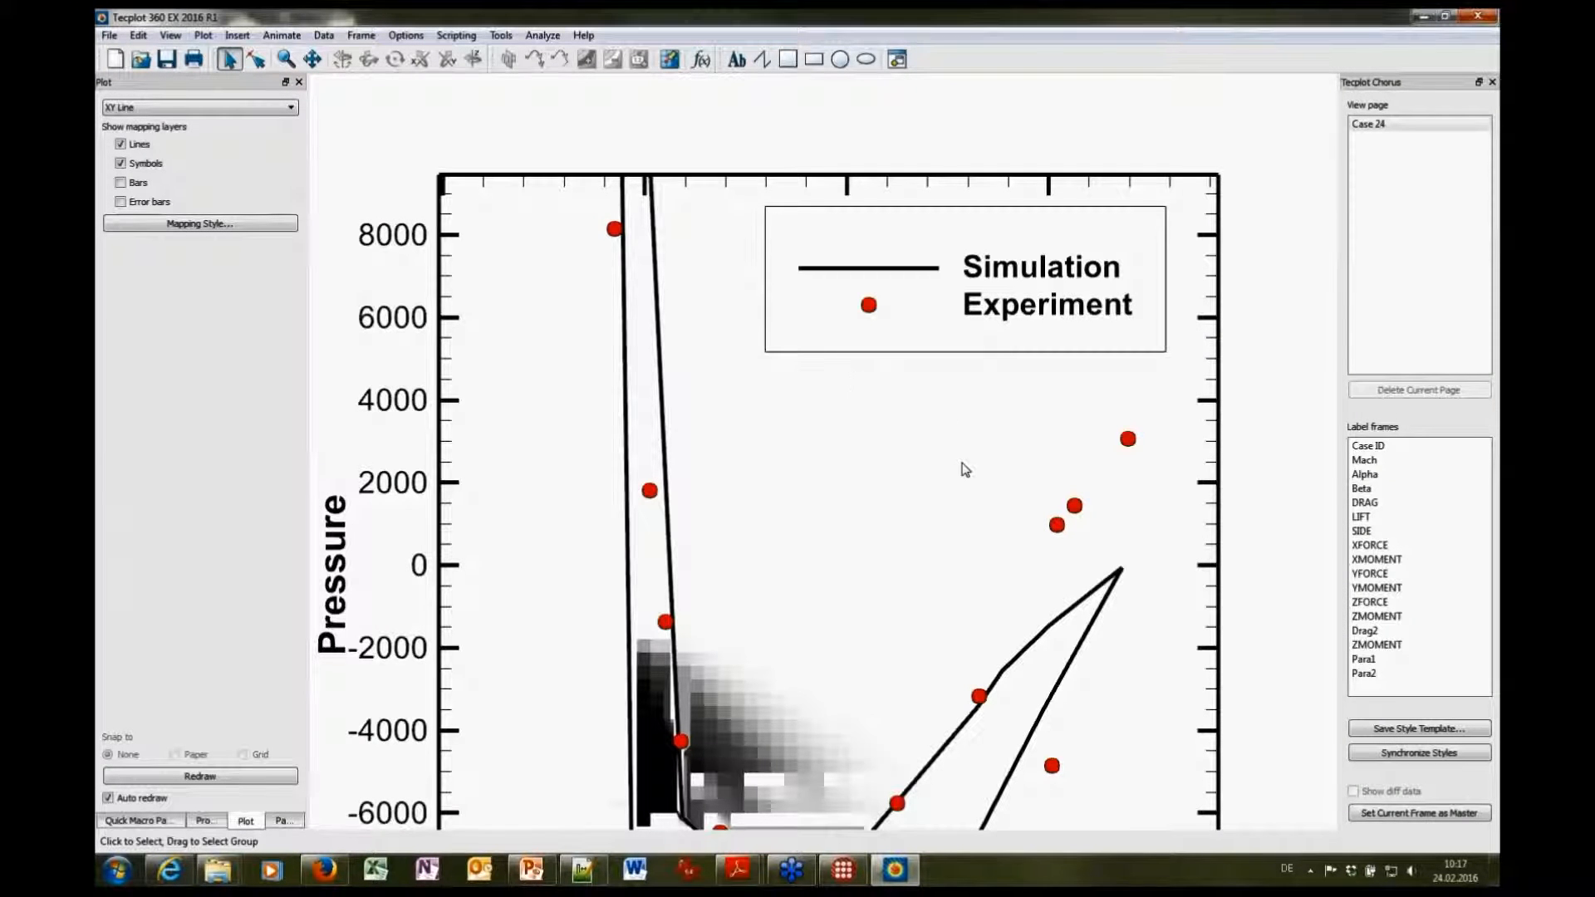
# Examine the whole pressure plot of simulation against experiment, and close Tecplot 360 without saving the layout
pyautogui.moveTo(924, 519); pyautogui.dragTo(857, 279)
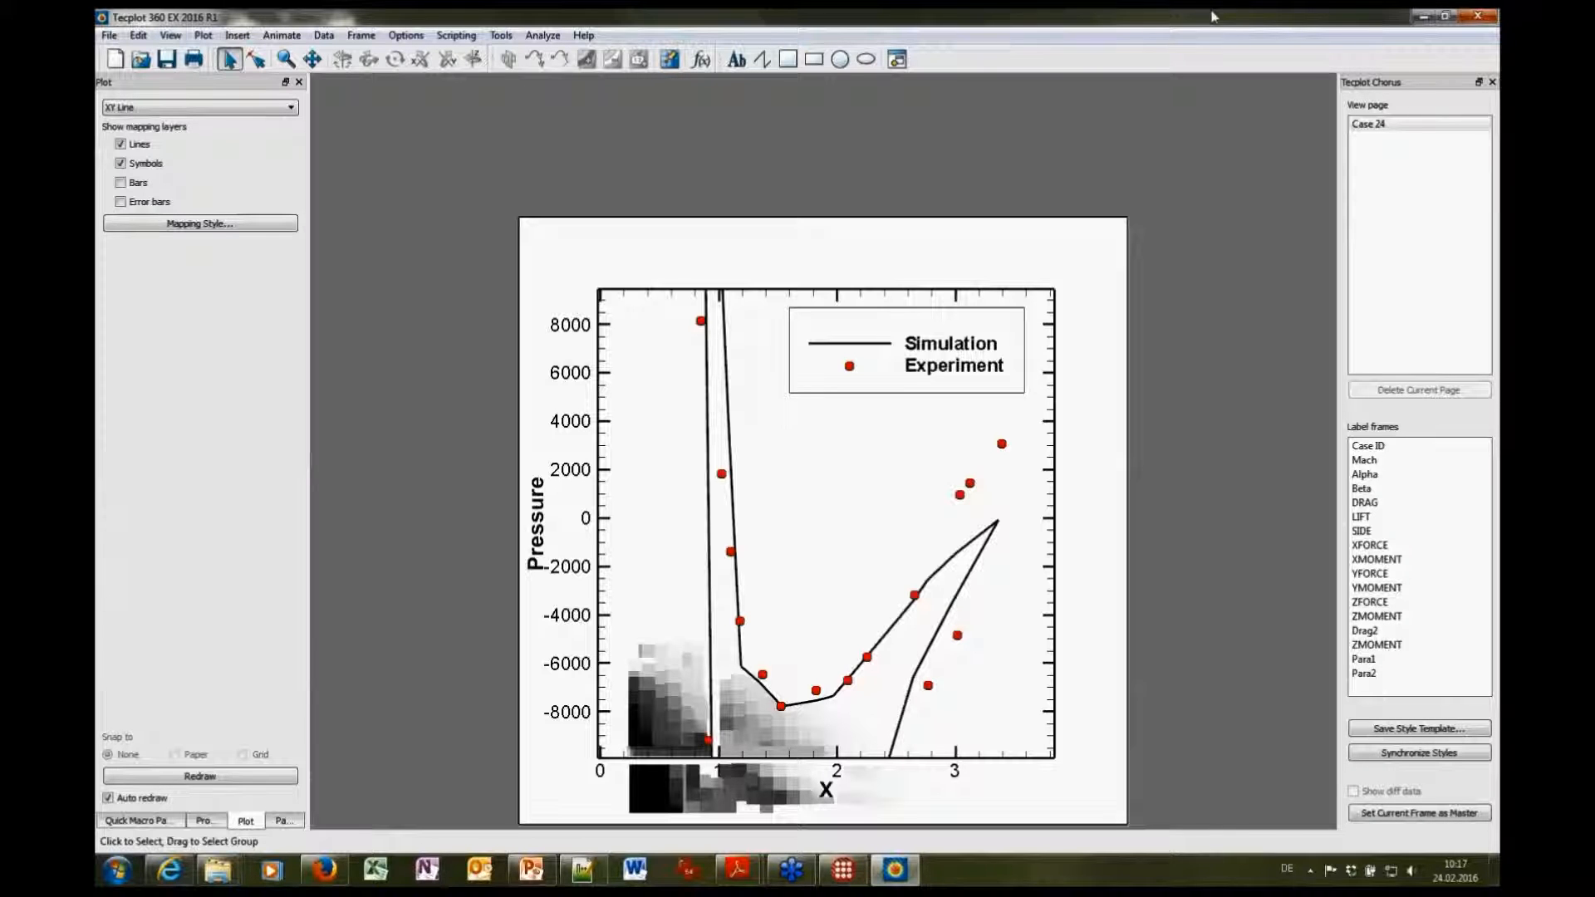
pyautogui.click(1477, 15)
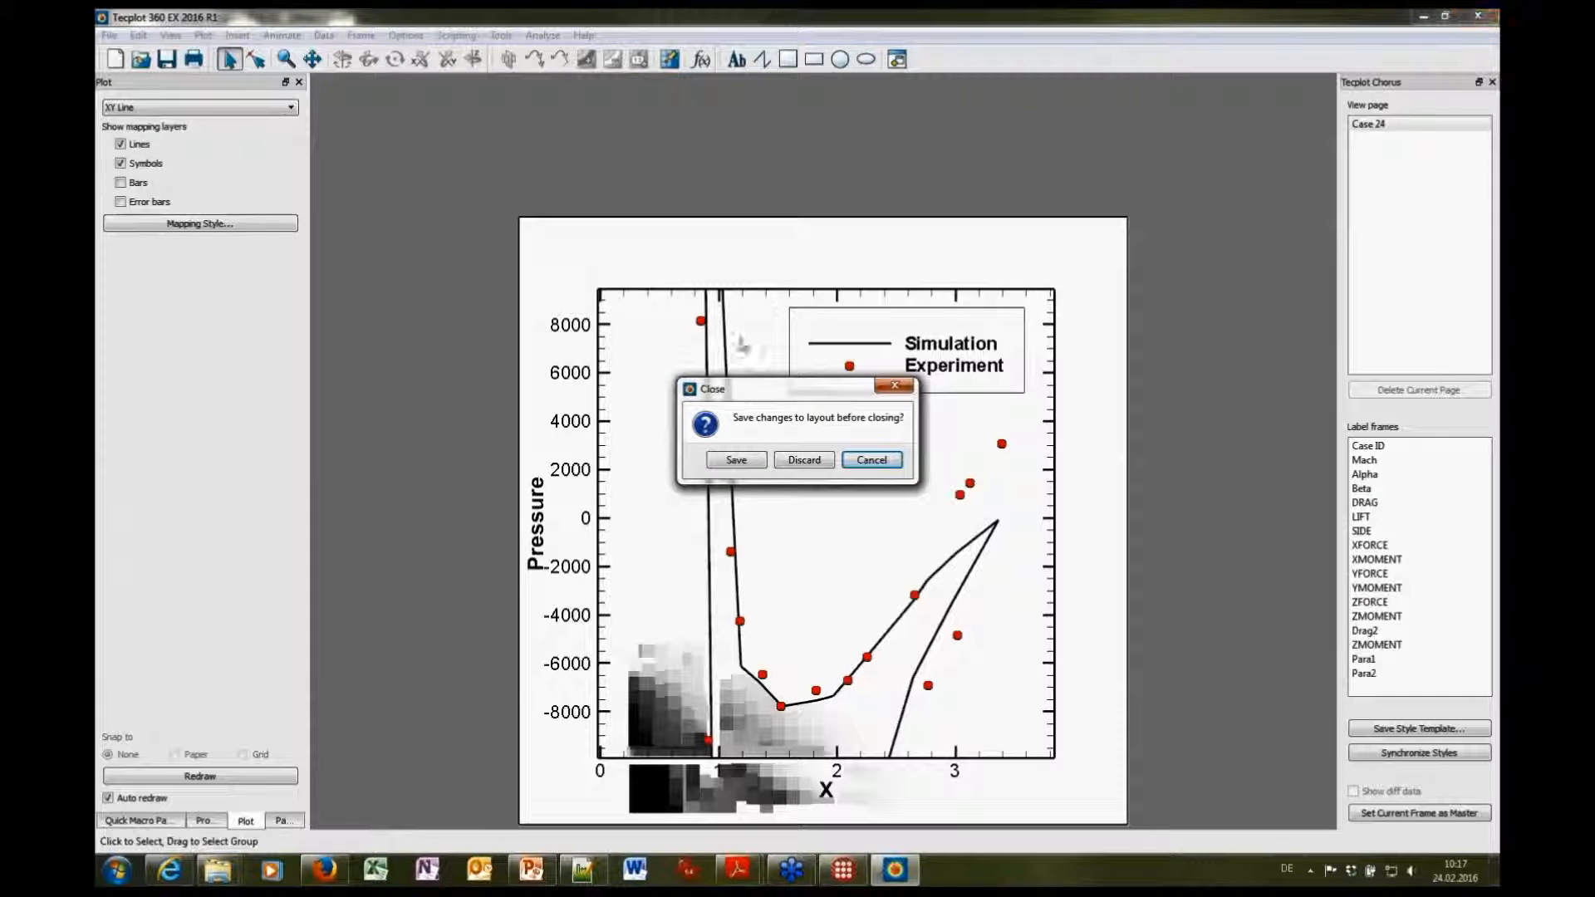
pyautogui.click(806, 459)
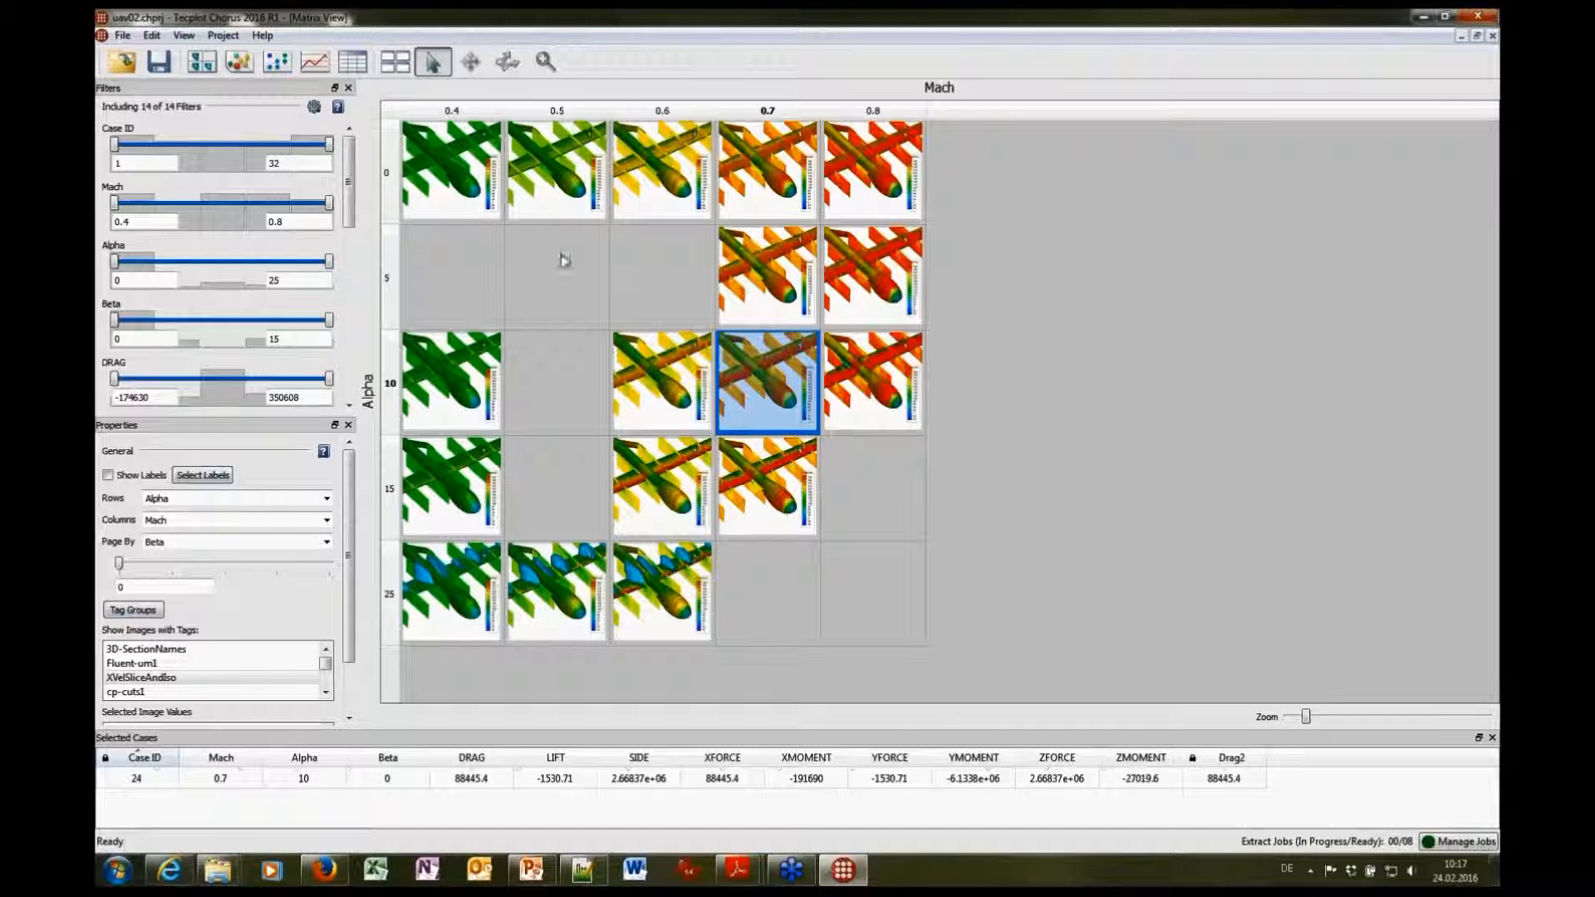
# Page the matrix images to Beta 5 and back to Beta 0, and restore the matrix view to the tiled layout
pyautogui.moveTo(120, 564); pyautogui.dragTo(221, 556)
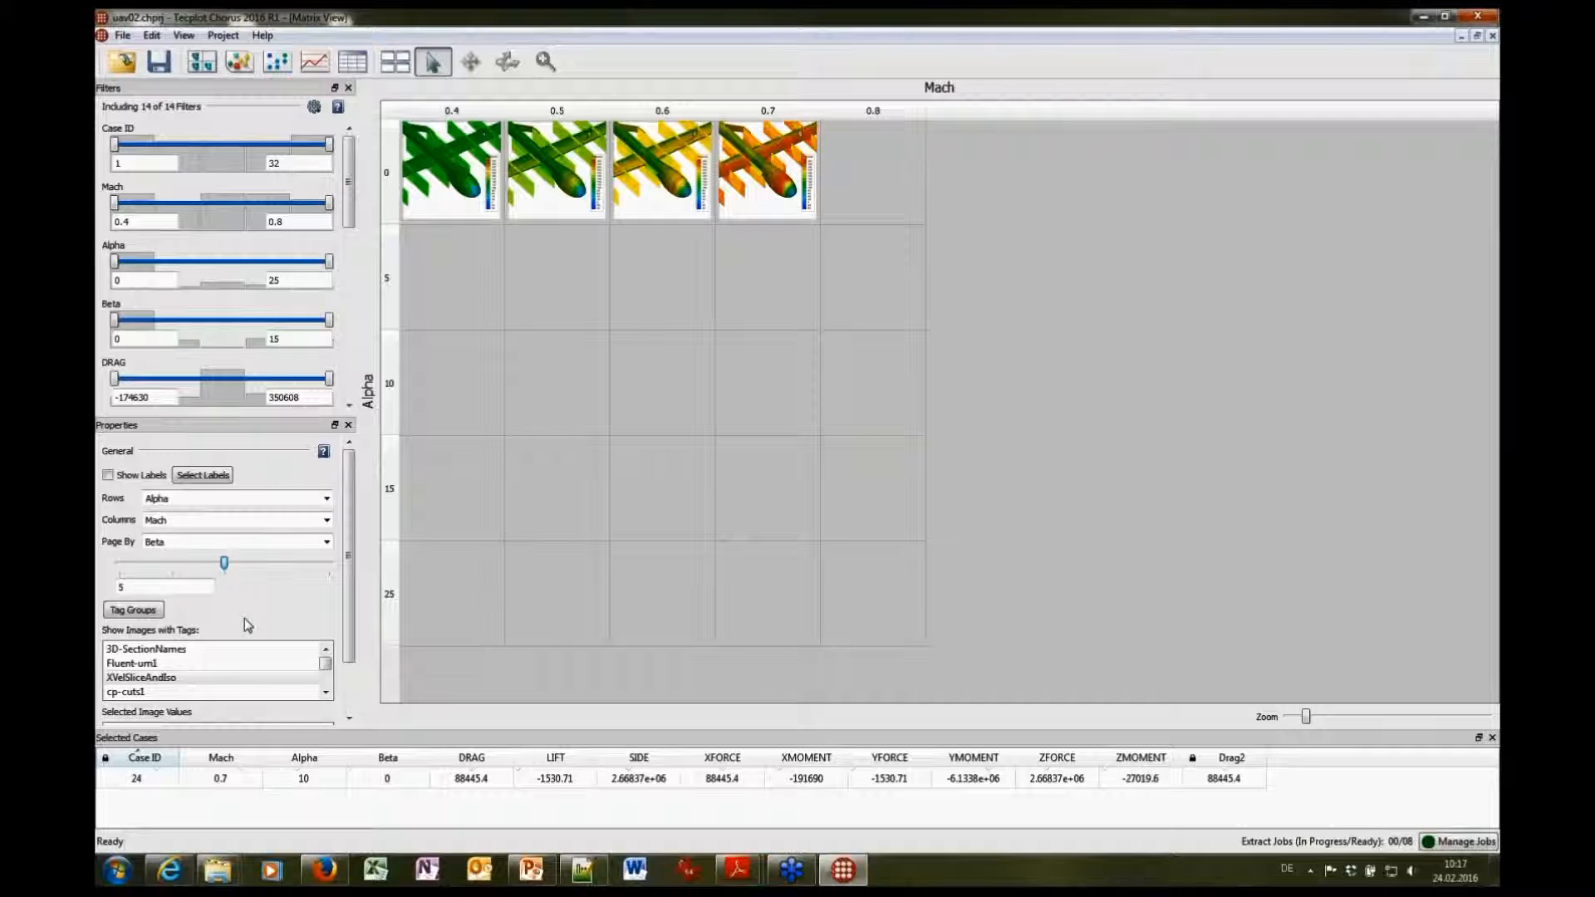
pyautogui.moveTo(225, 563); pyautogui.dragTo(125, 582)
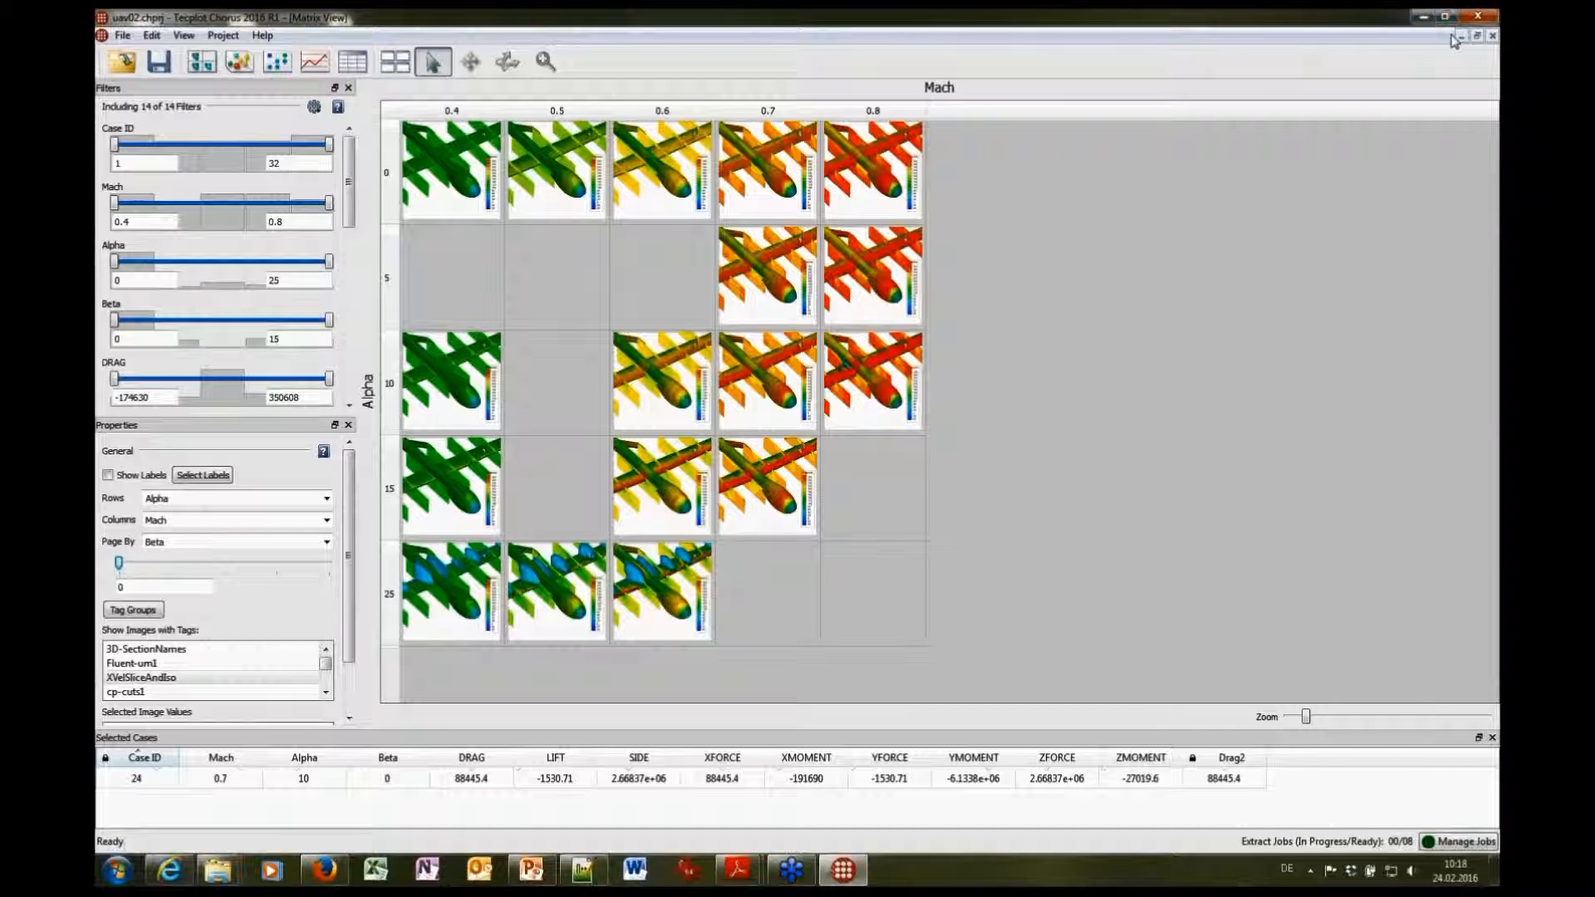
pyautogui.click(1477, 37)
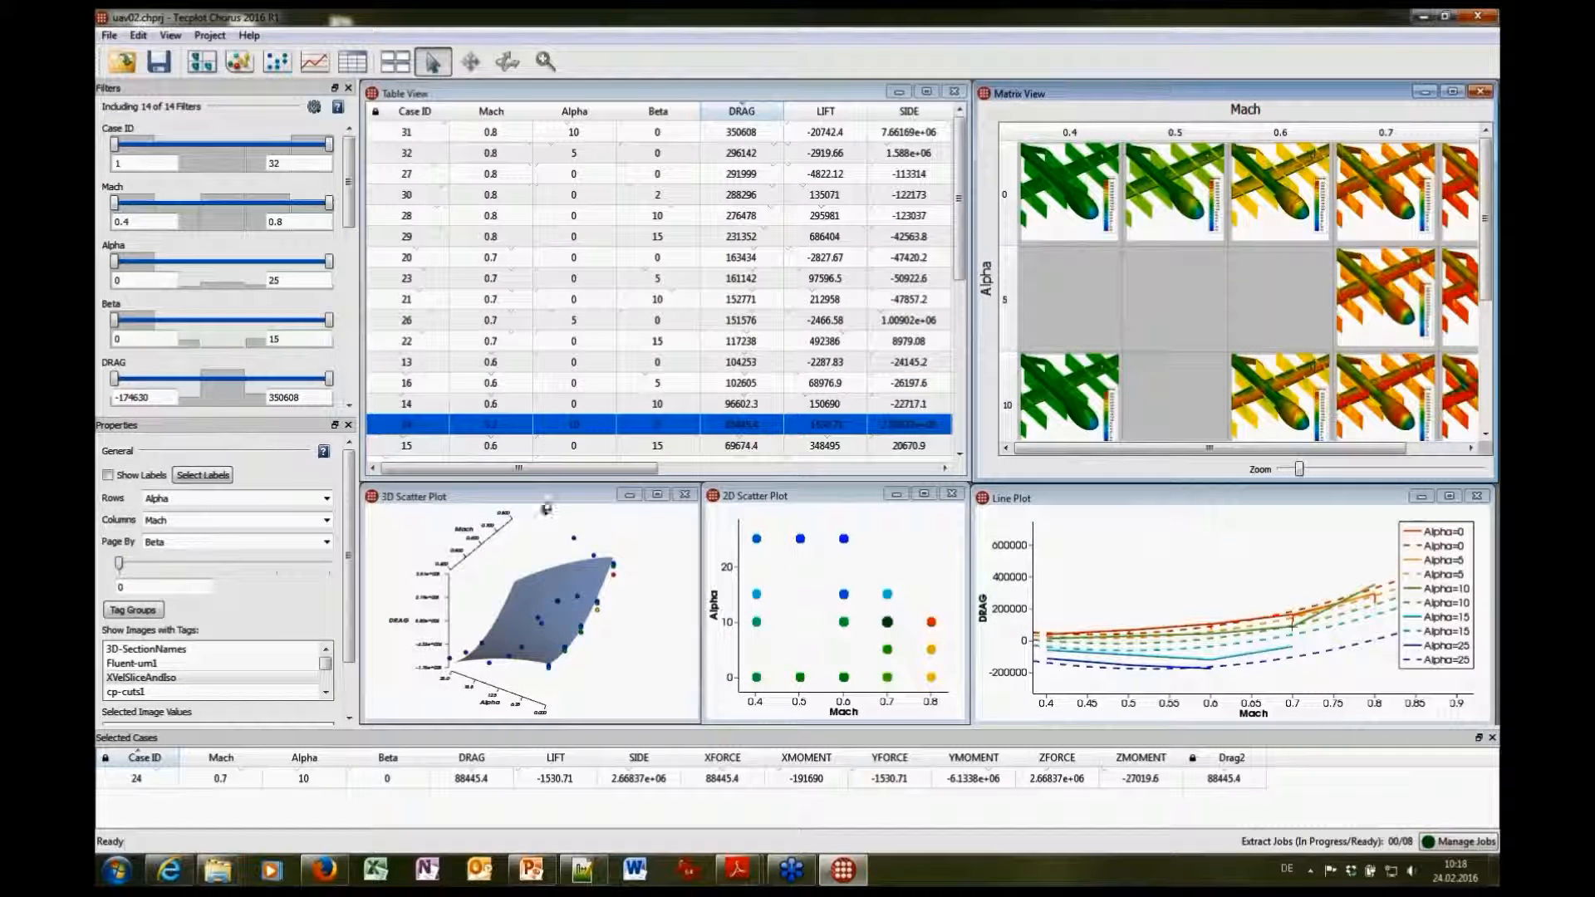
# Maximize the 3D scatter plot and rotate it to inspect the DRAG surface over Mach and Alpha
pyautogui.click(656, 494)
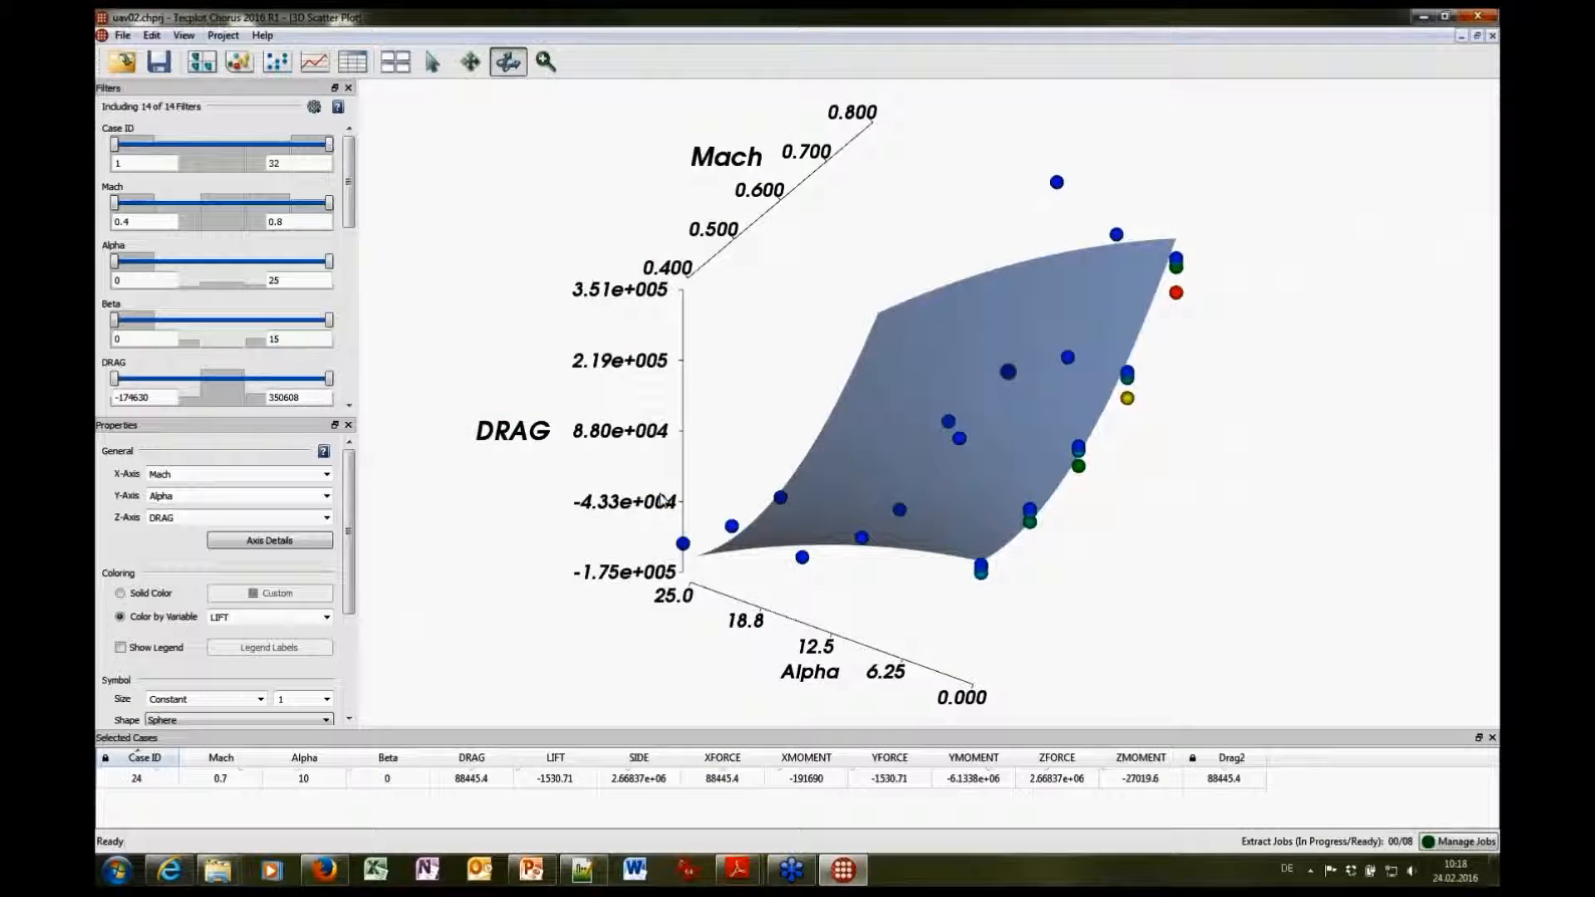
pyautogui.moveTo(945, 557); pyautogui.dragTo(1122, 373)
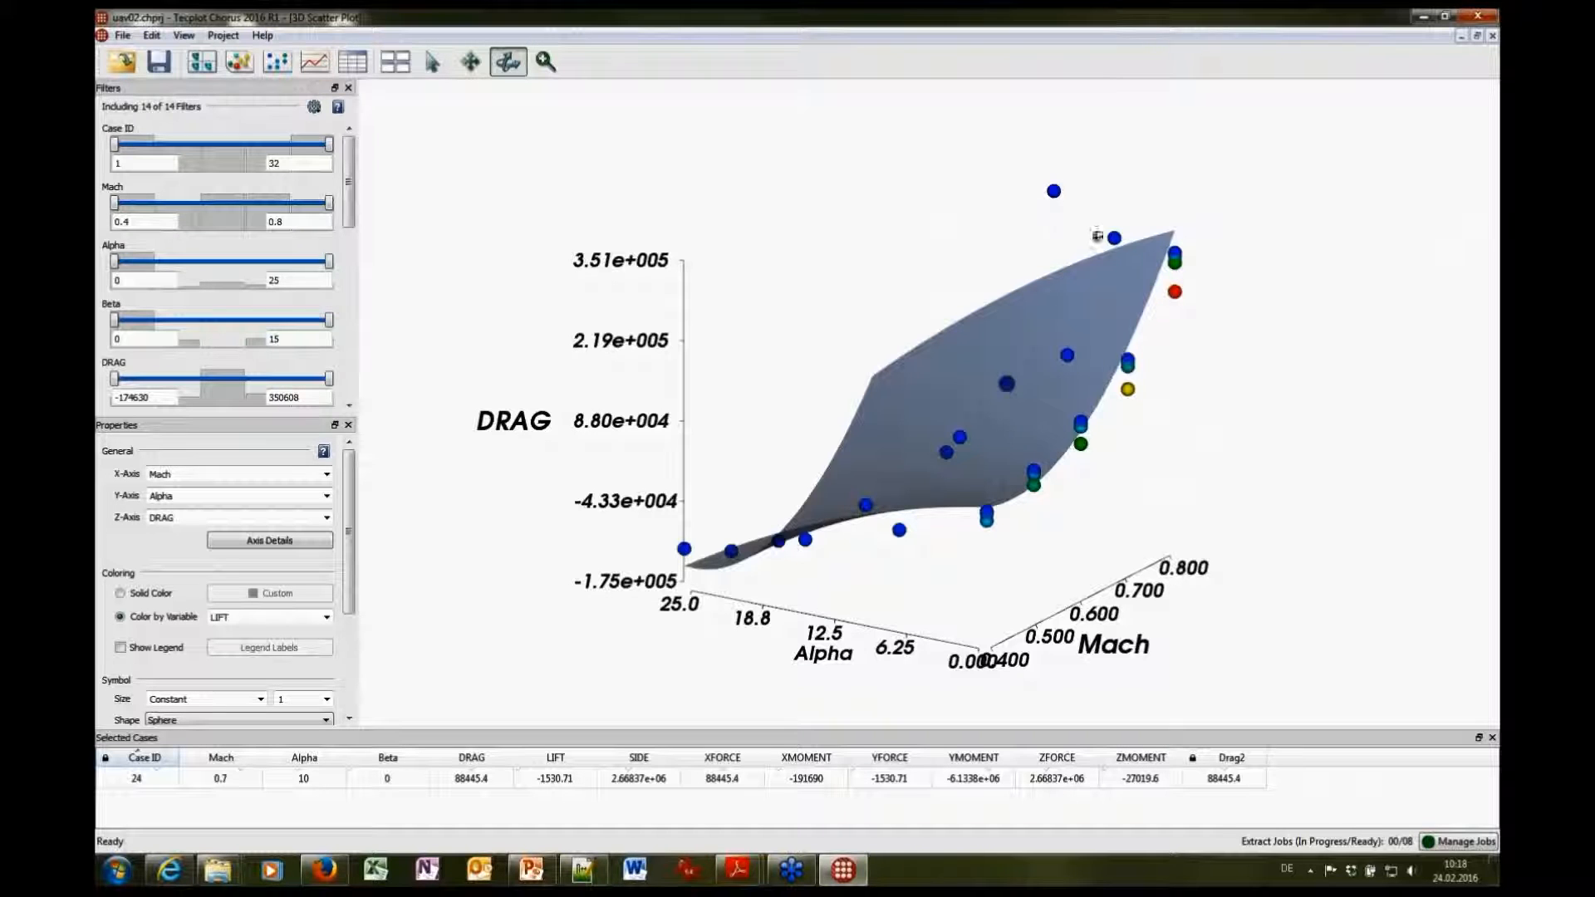
pyautogui.moveTo(871, 326); pyautogui.dragTo(957, 435)
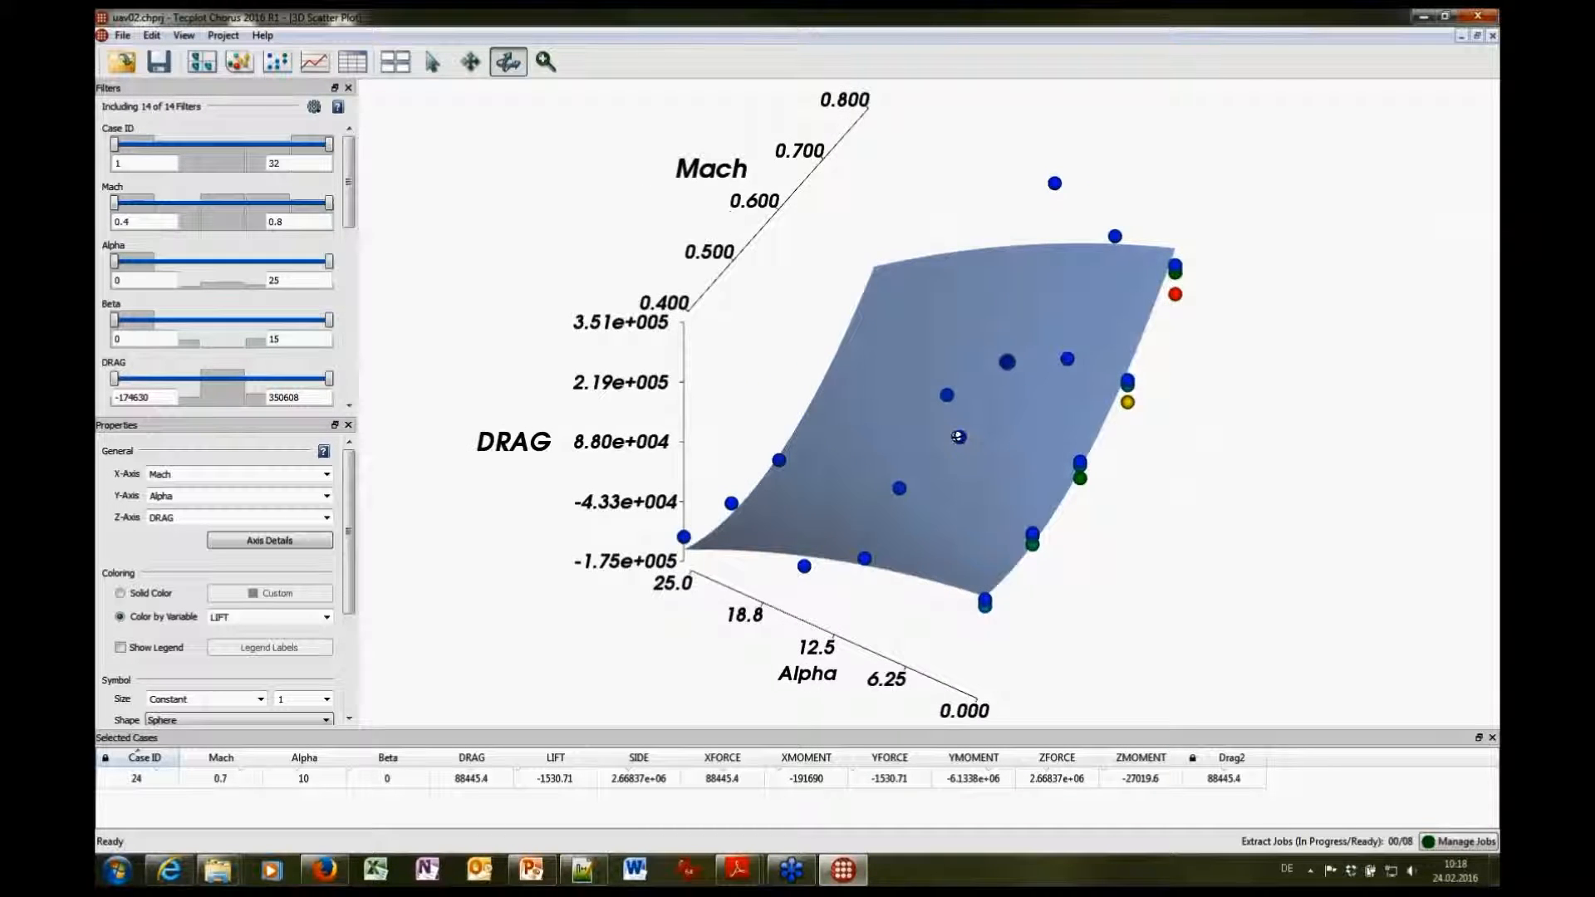
# Examine how the DRAG surface fits the case points from several angles, and restore the 3D scatter plot to the tiled layout
pyautogui.moveTo(1115, 305); pyautogui.dragTo(1067, 191)
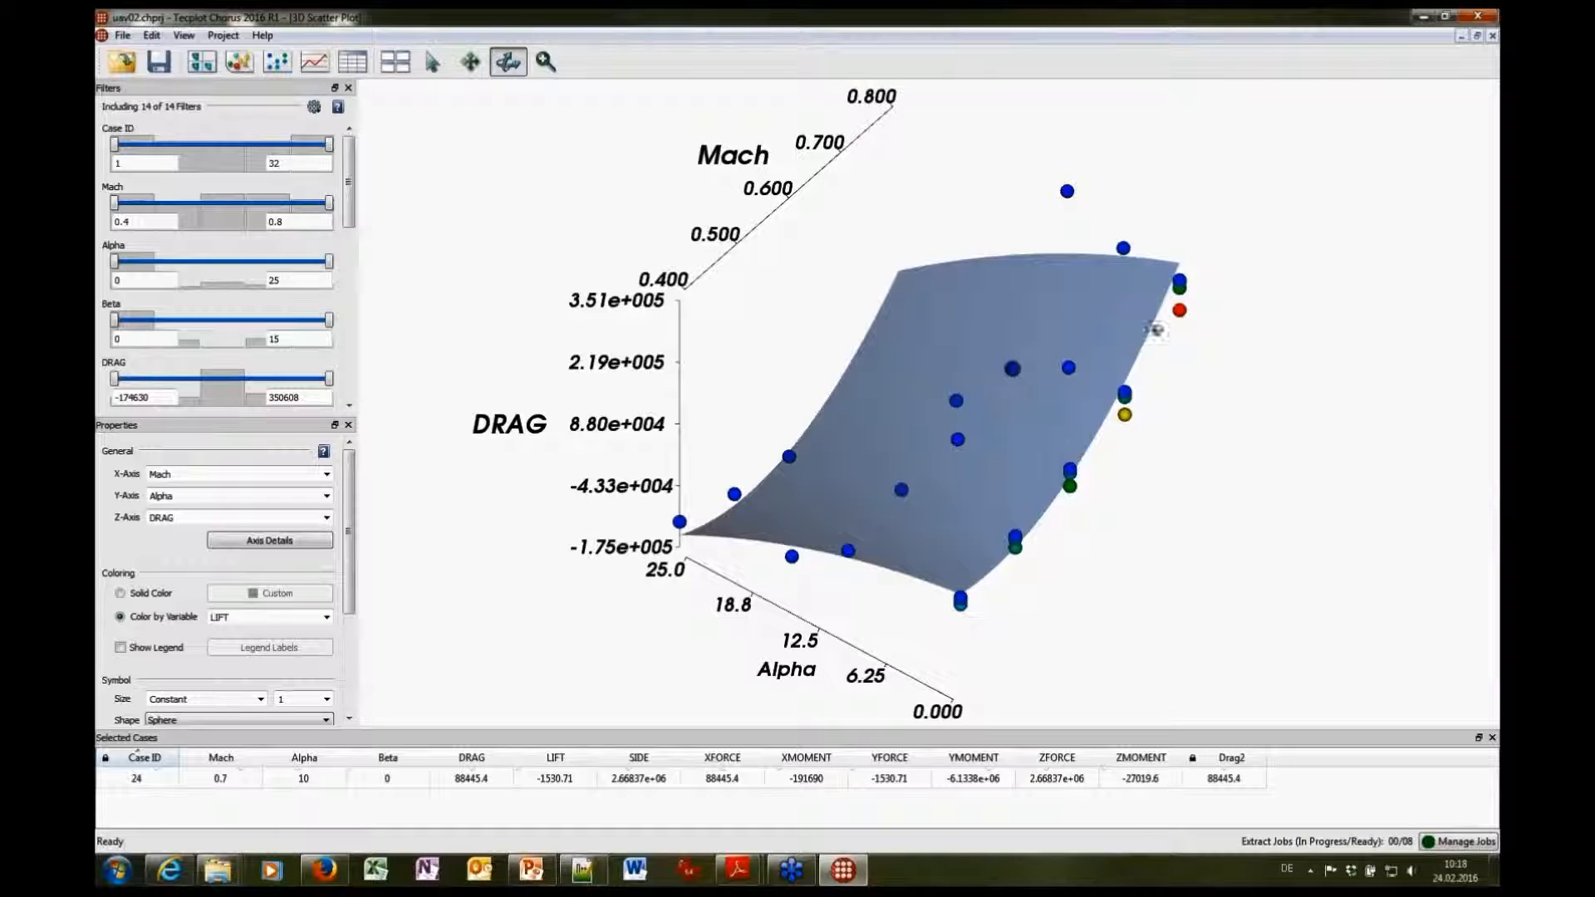
pyautogui.moveTo(994, 596); pyautogui.dragTo(732, 375)
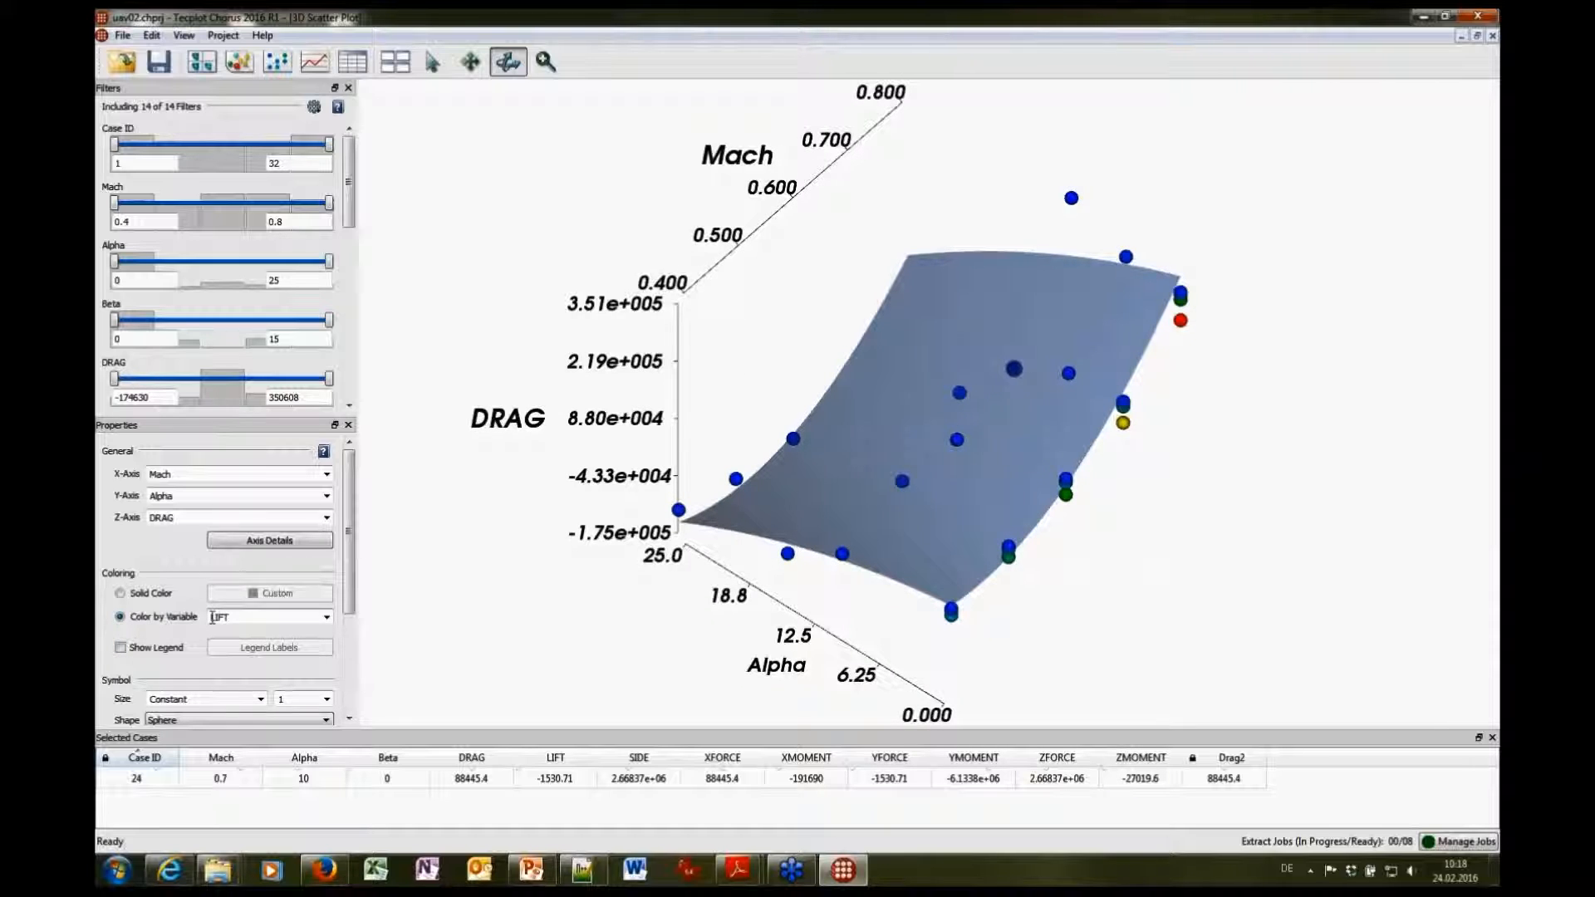
pyautogui.moveTo(814, 504); pyautogui.dragTo(853, 503)
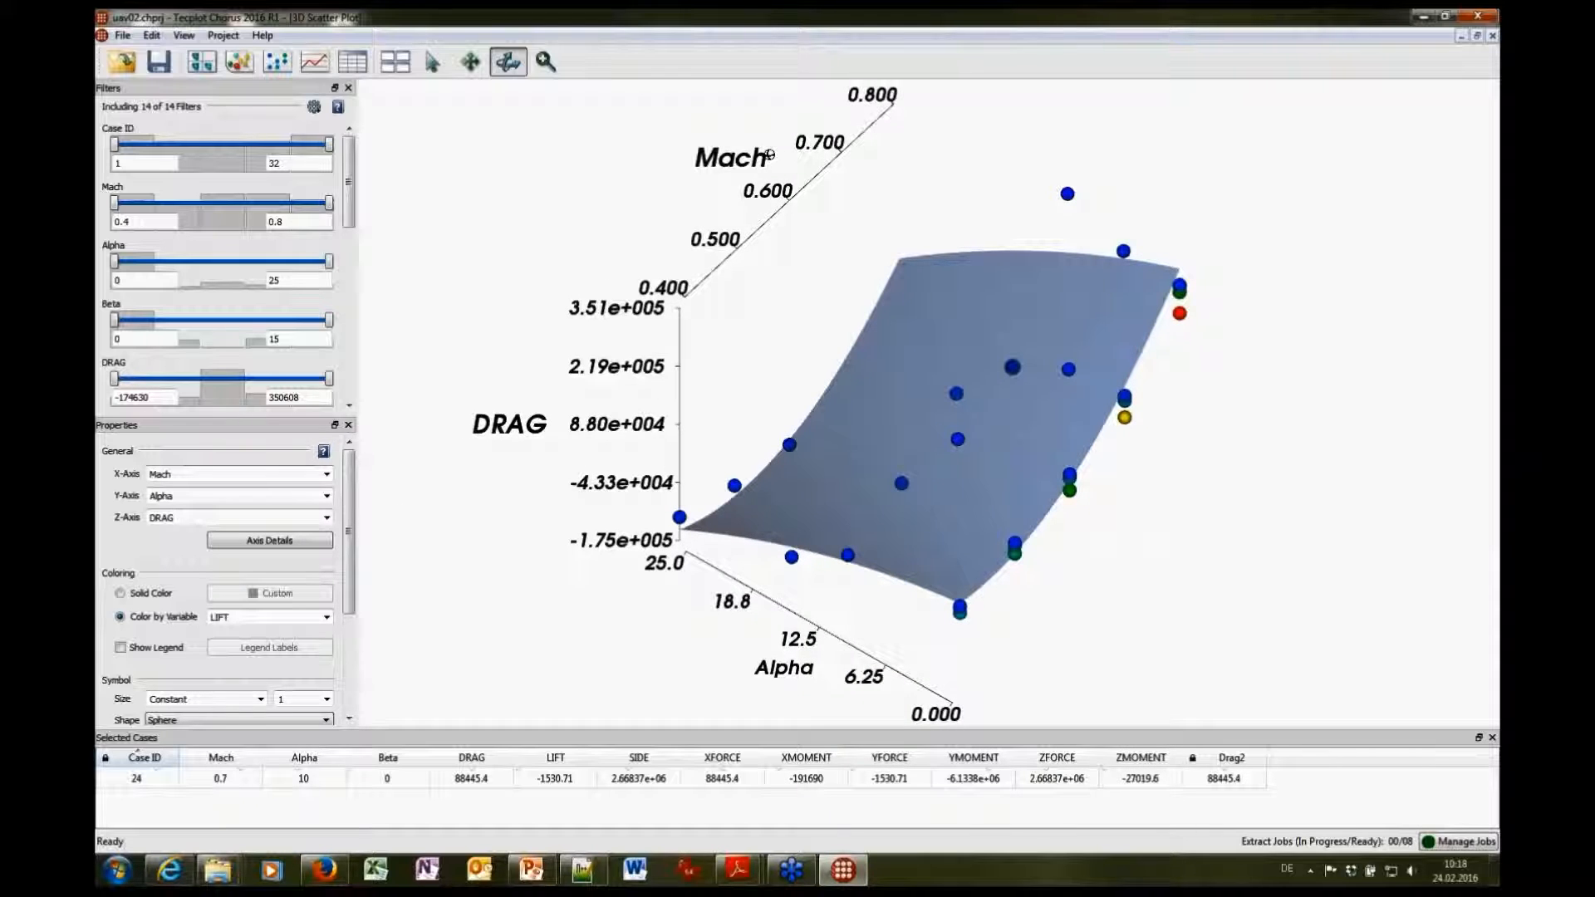
pyautogui.moveTo(754, 620); pyautogui.dragTo(888, 505)
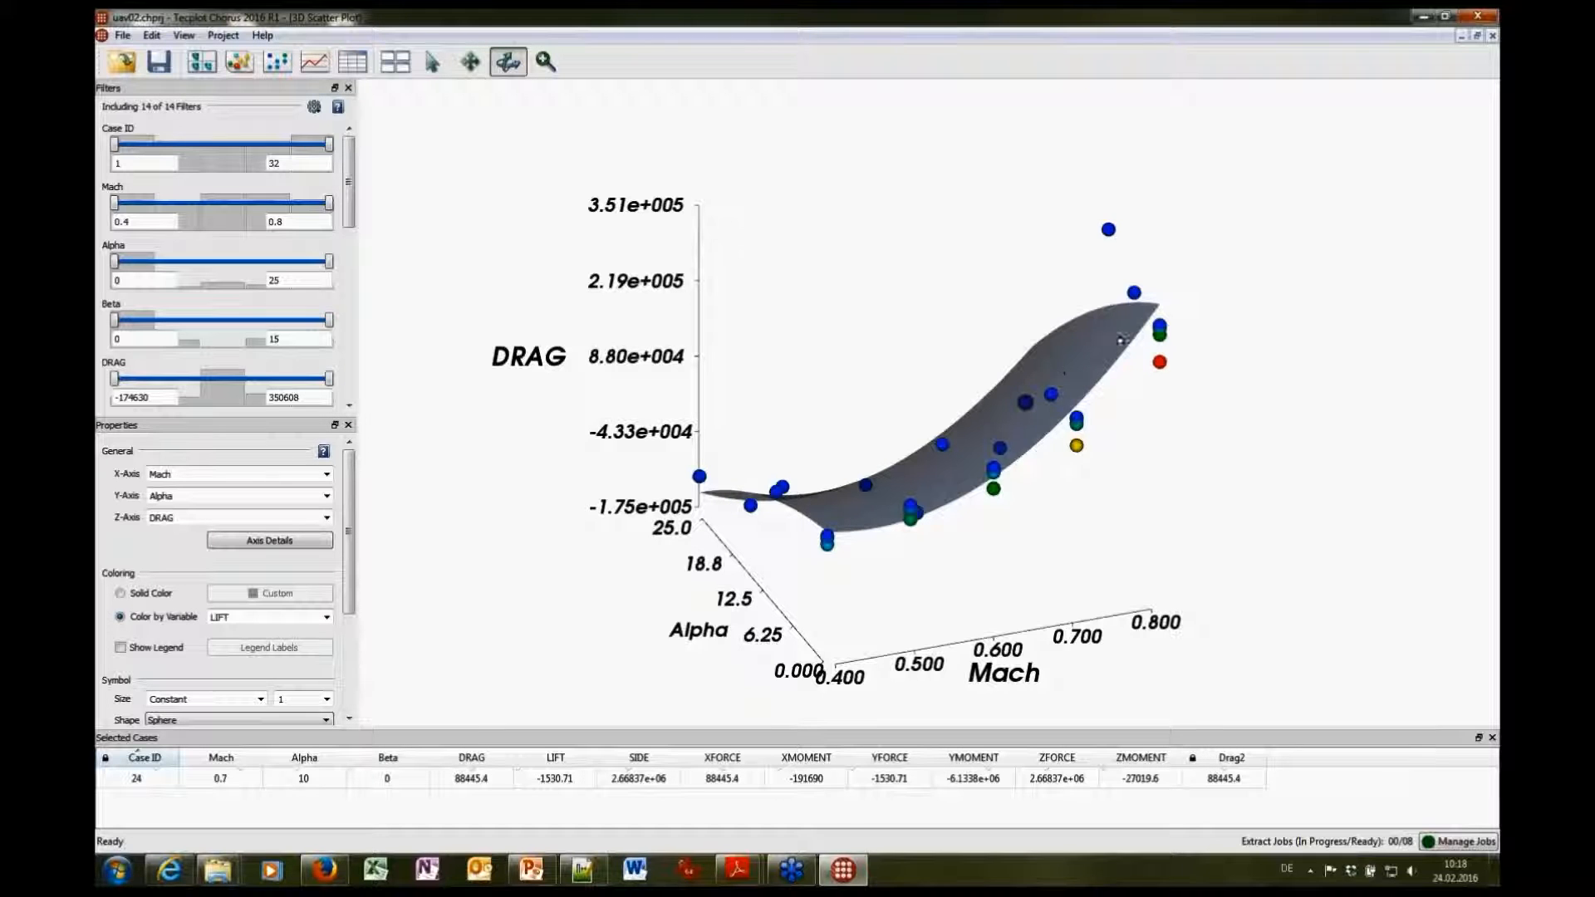
pyautogui.moveTo(1114, 380); pyautogui.dragTo(1102, 298)
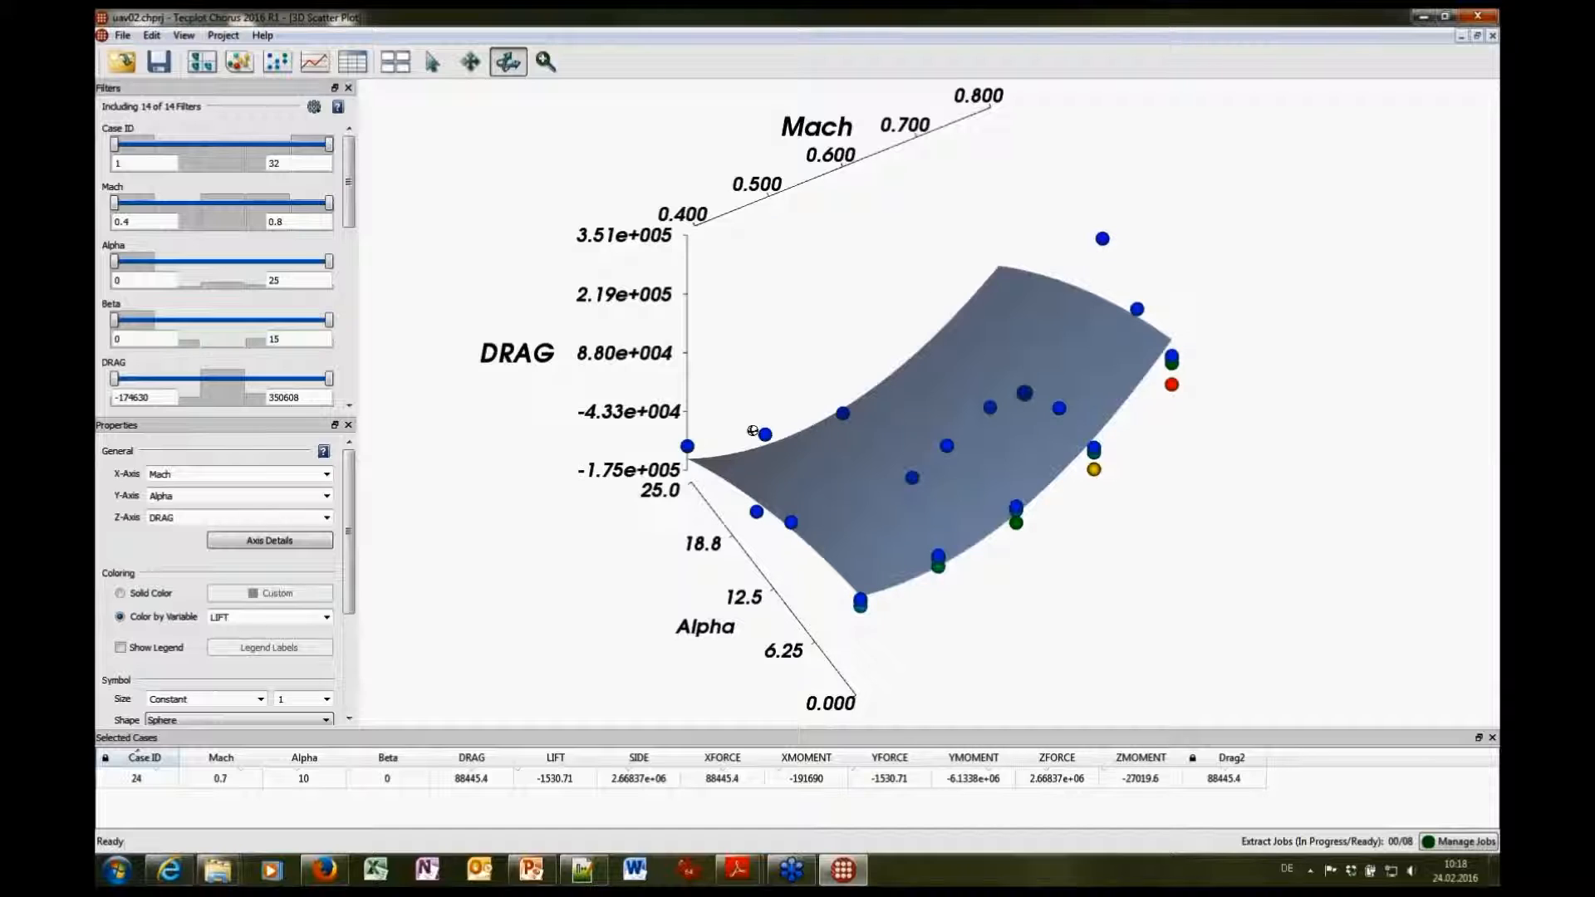
pyautogui.moveTo(1057, 581); pyautogui.dragTo(1113, 564)
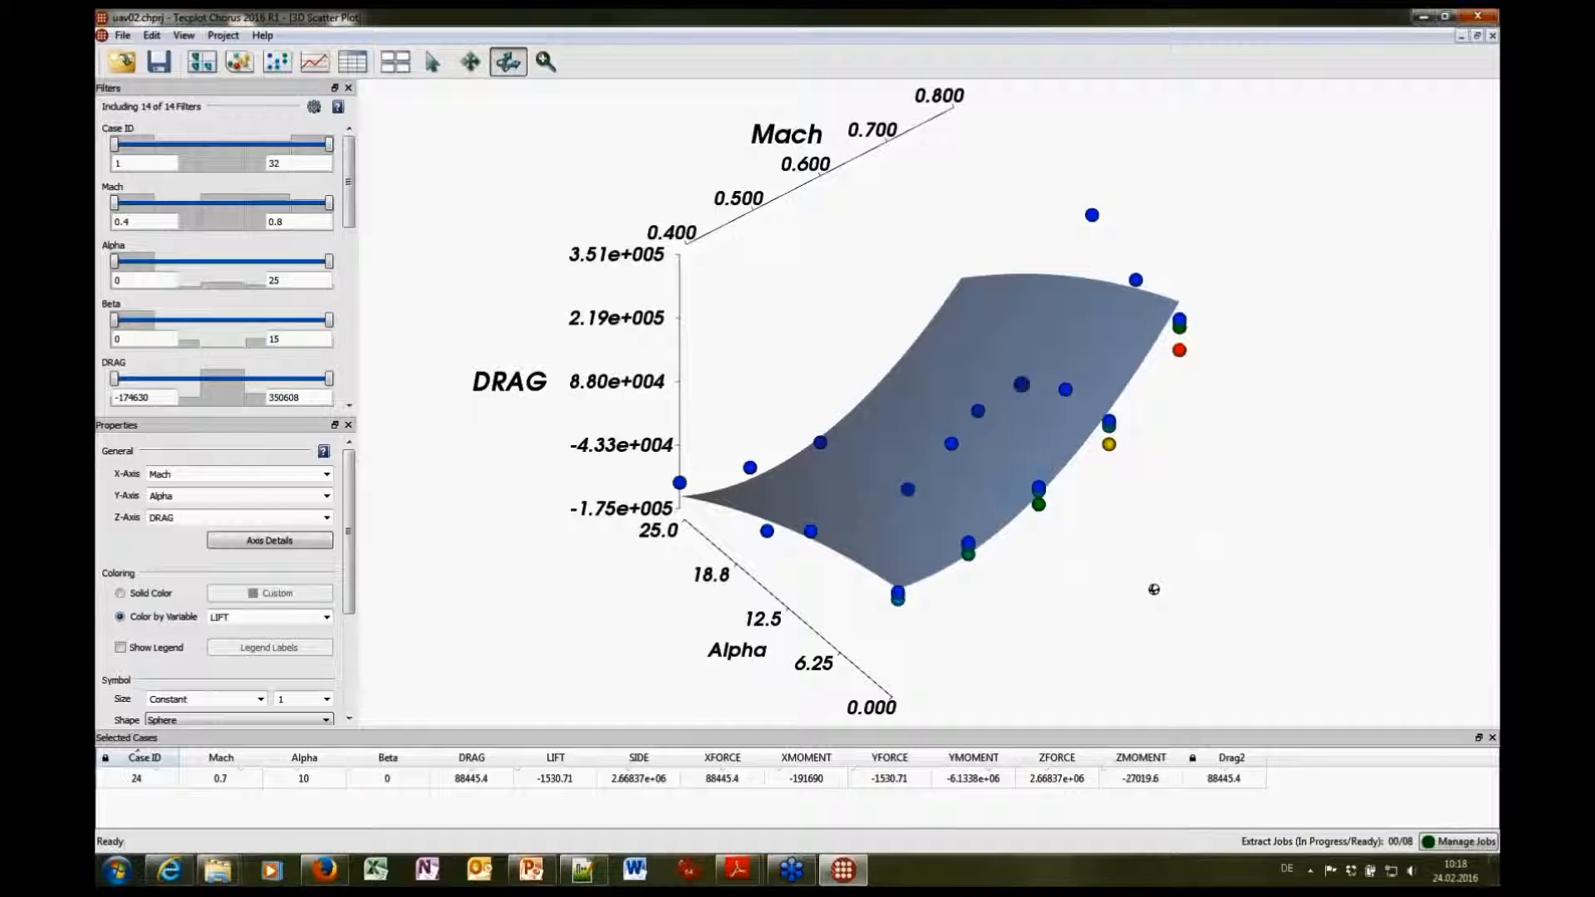
pyautogui.moveTo(1120, 560); pyautogui.dragTo(1125, 575)
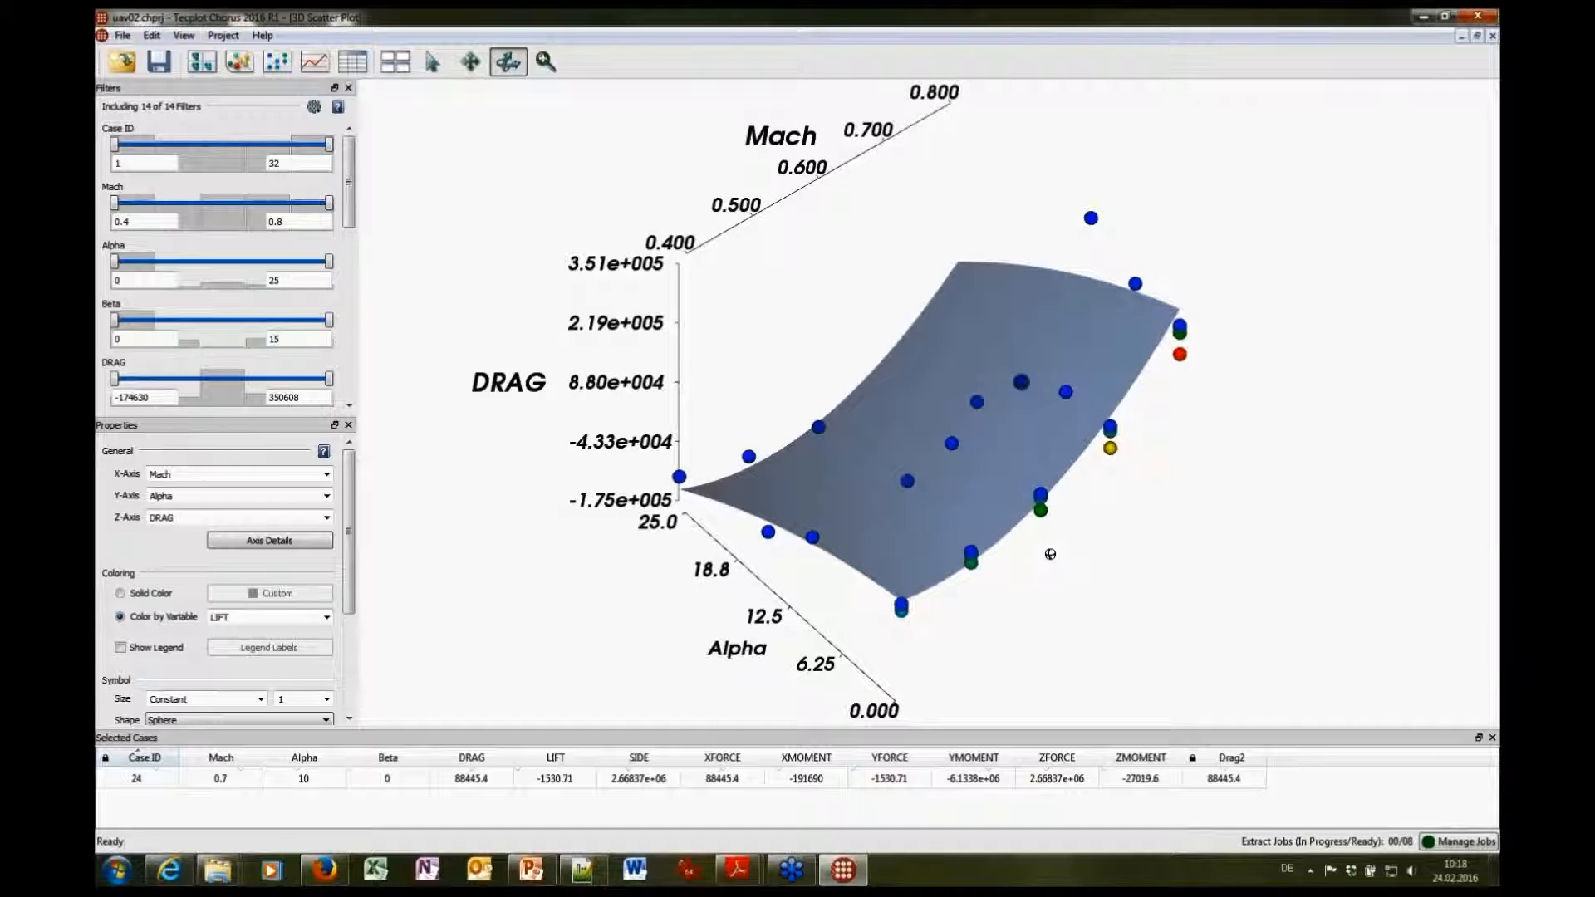
pyautogui.moveTo(1091, 643); pyautogui.dragTo(1000, 587)
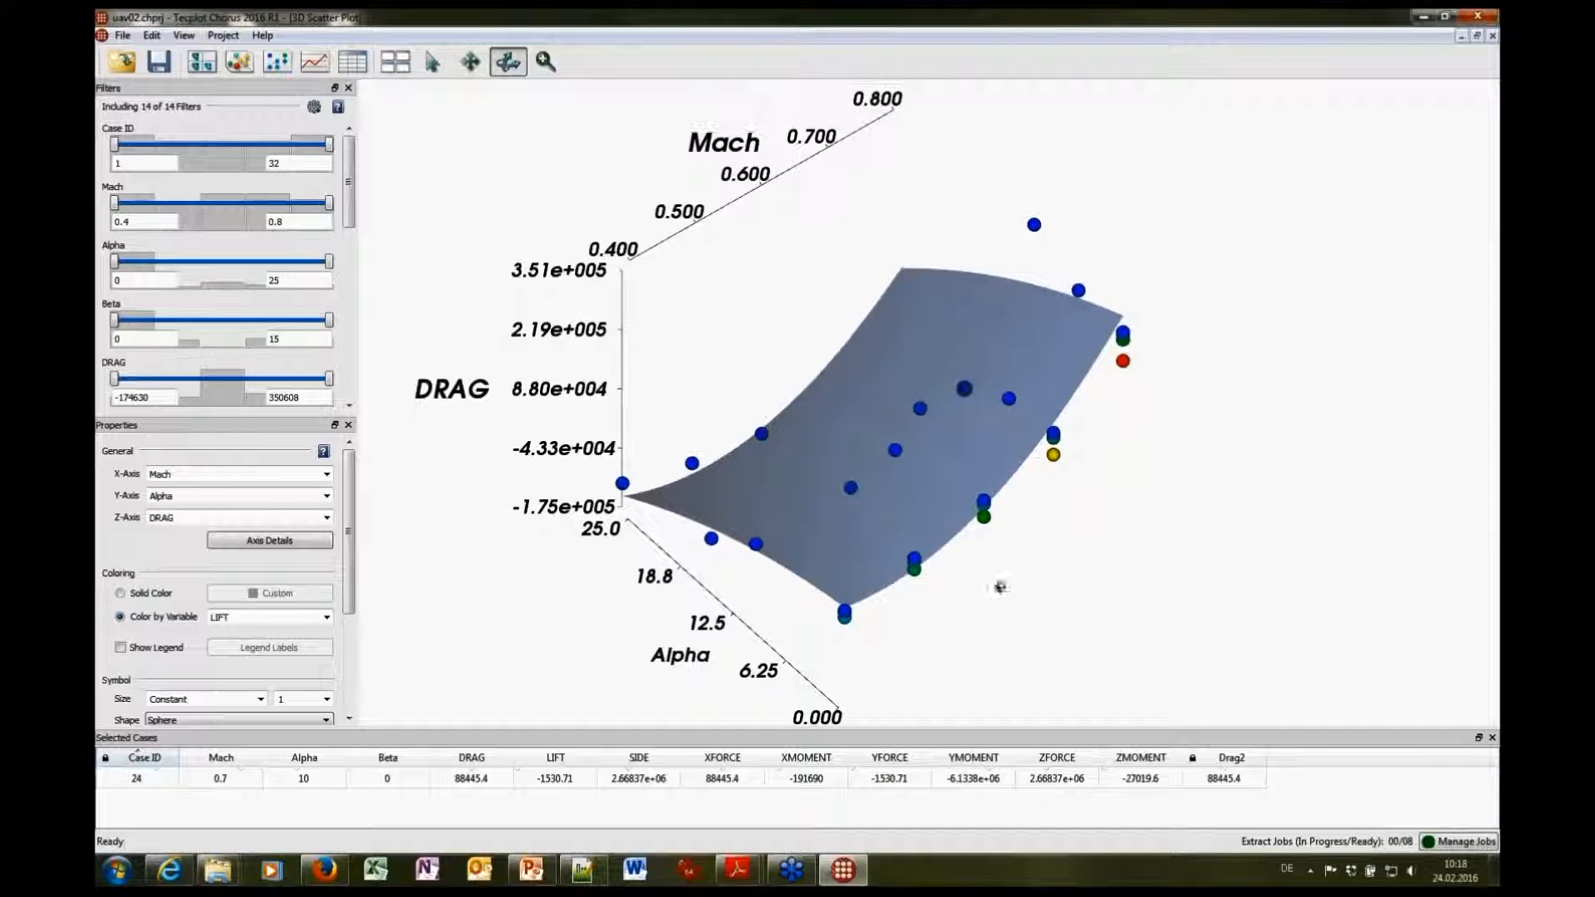
pyautogui.click(1480, 37)
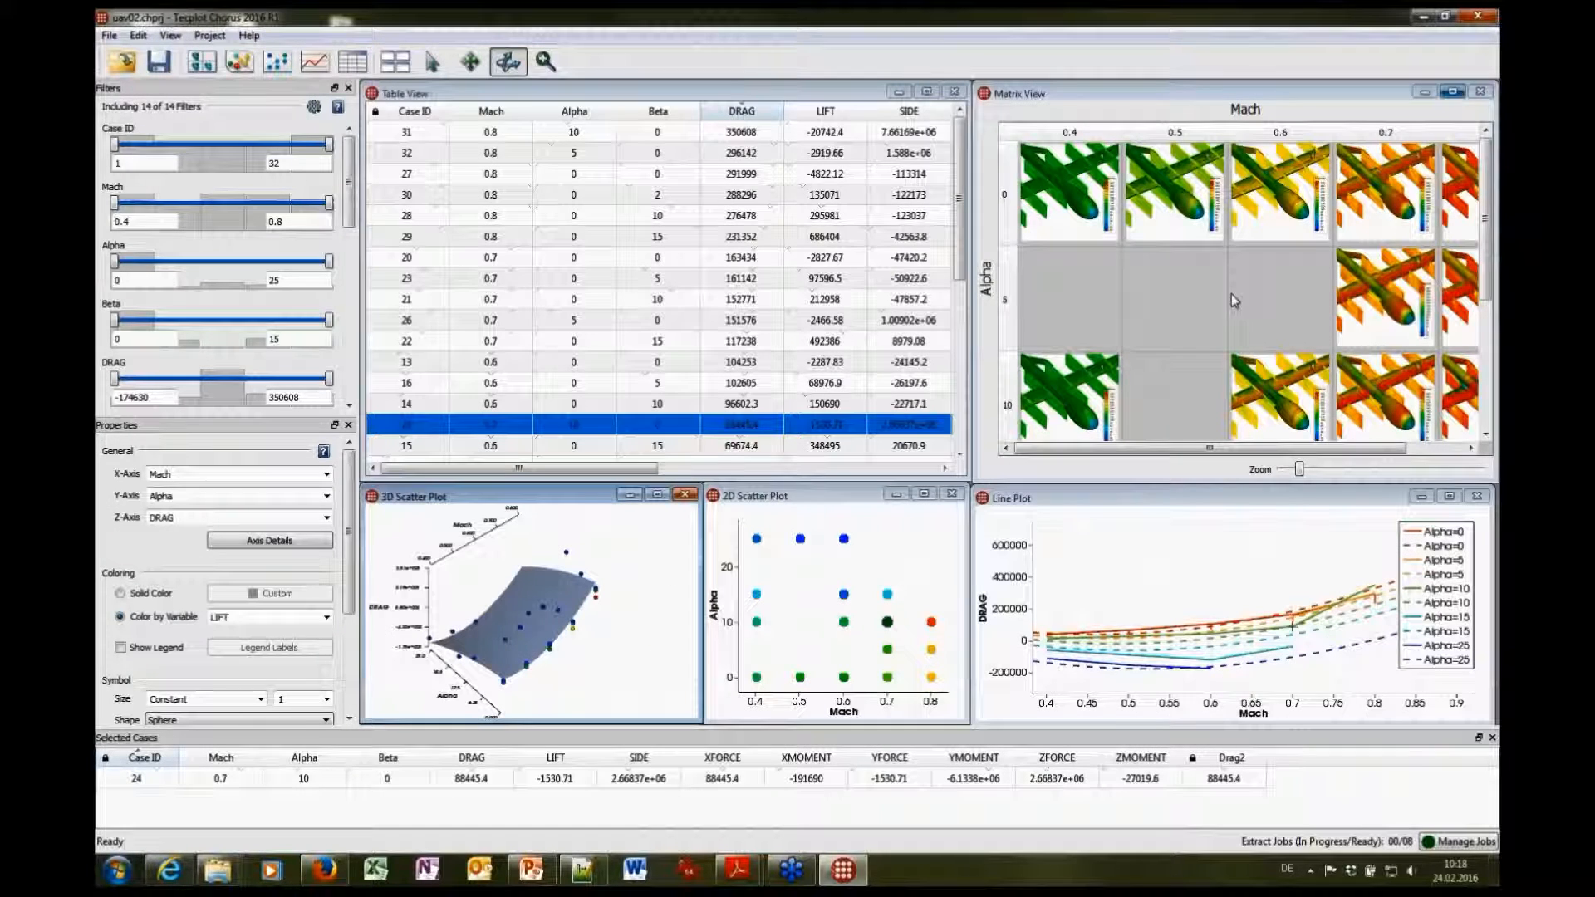
# Maximize the line plot to examine DRAG over Mach for each Alpha, and return it to the tiled layout
pyautogui.click(1233, 505)
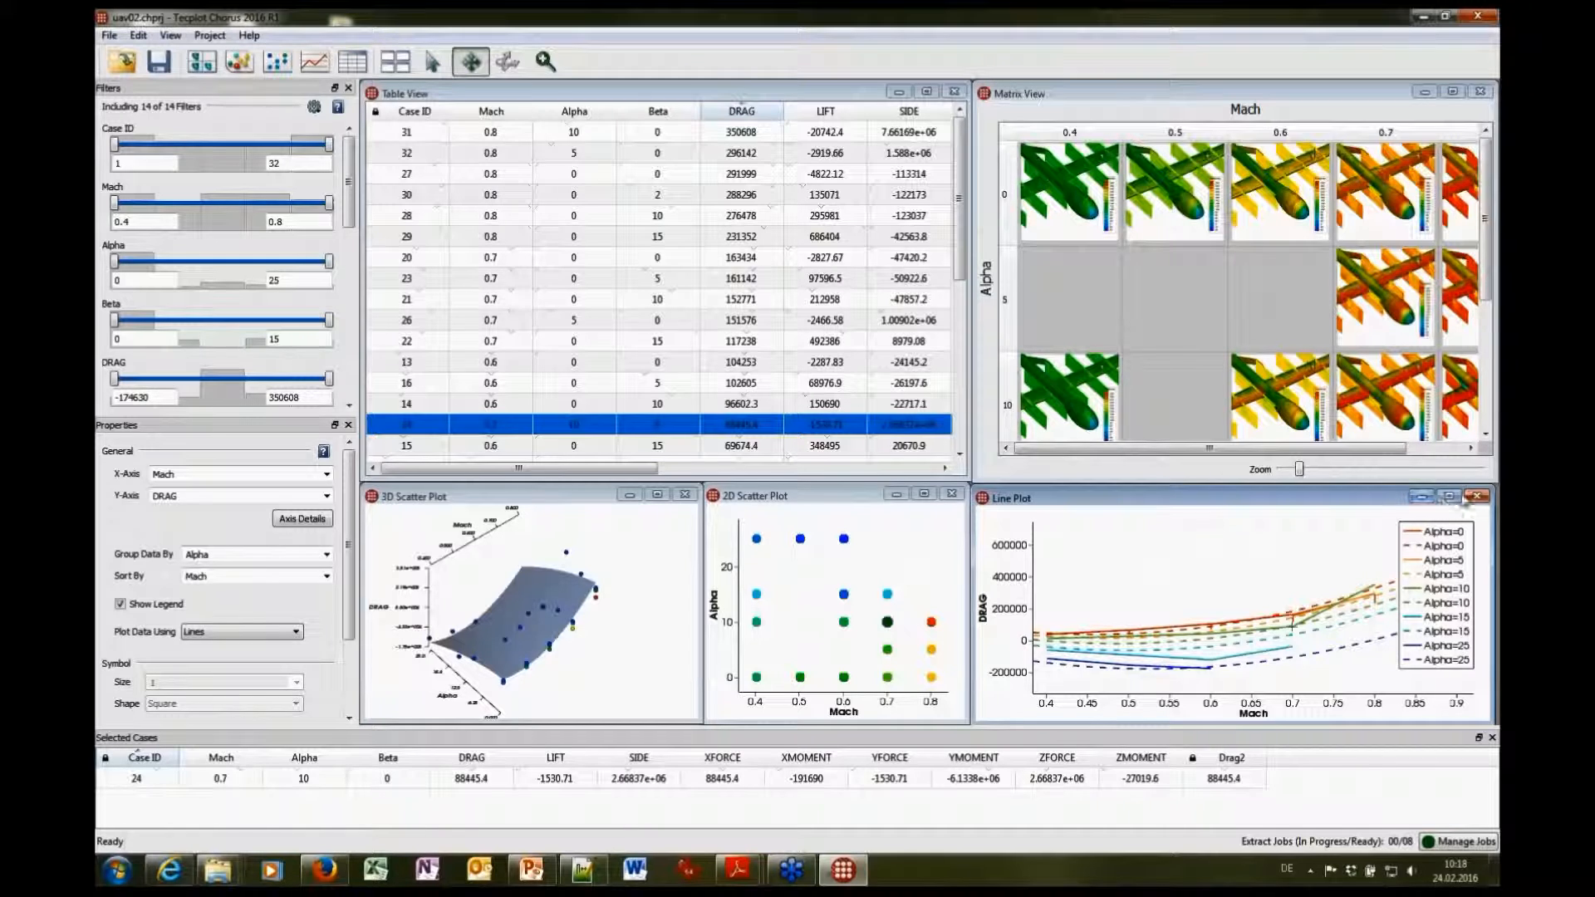
pyautogui.click(1449, 497)
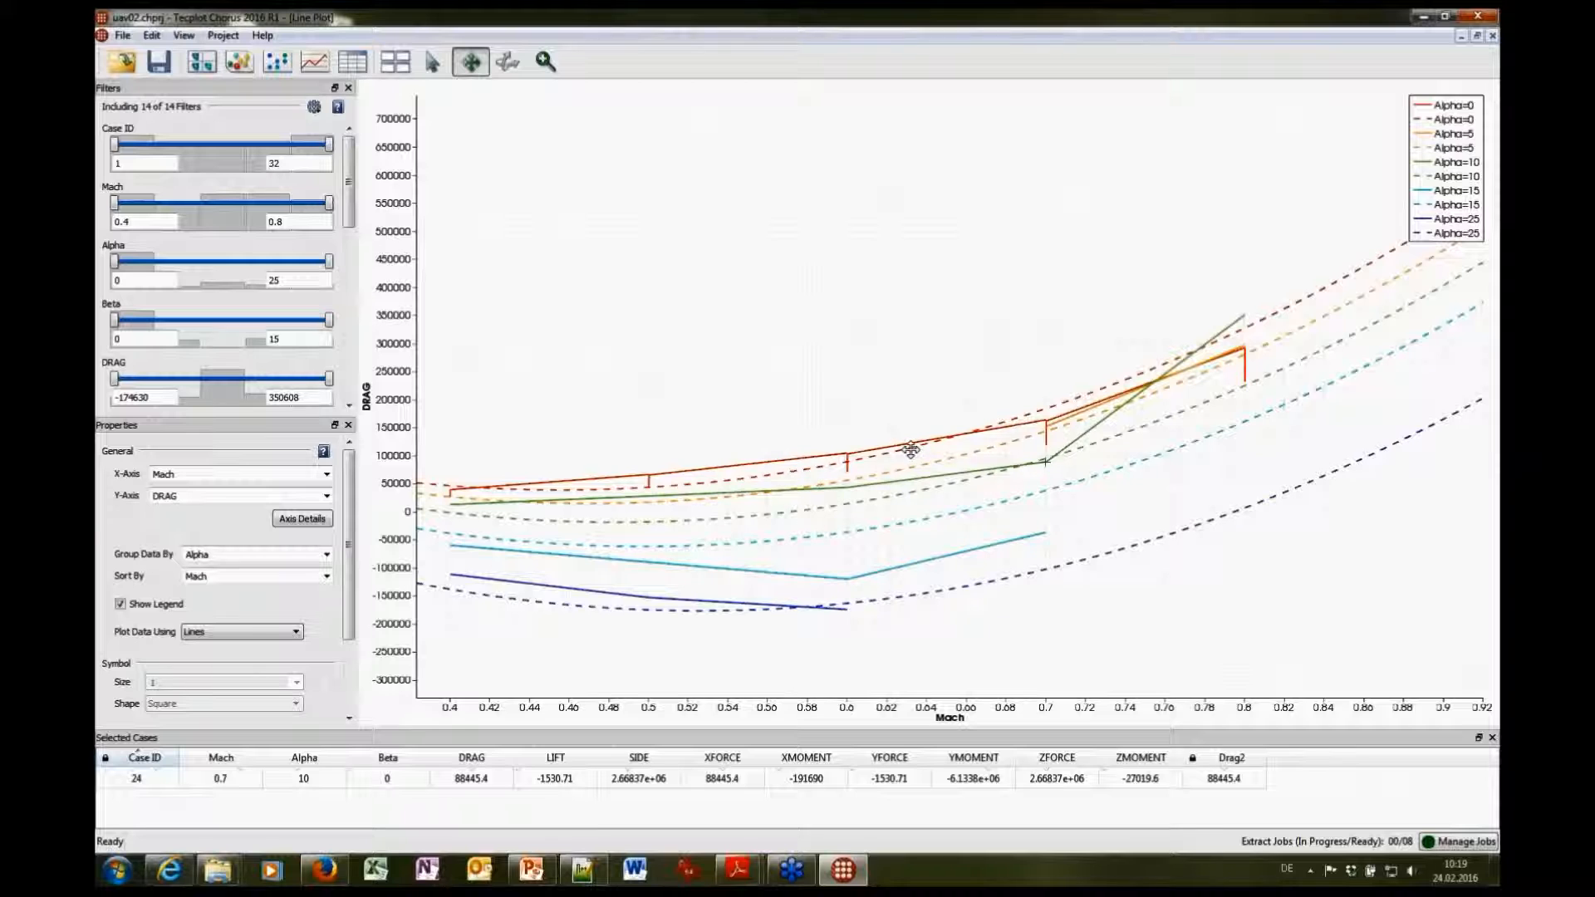
pyautogui.click(1478, 37)
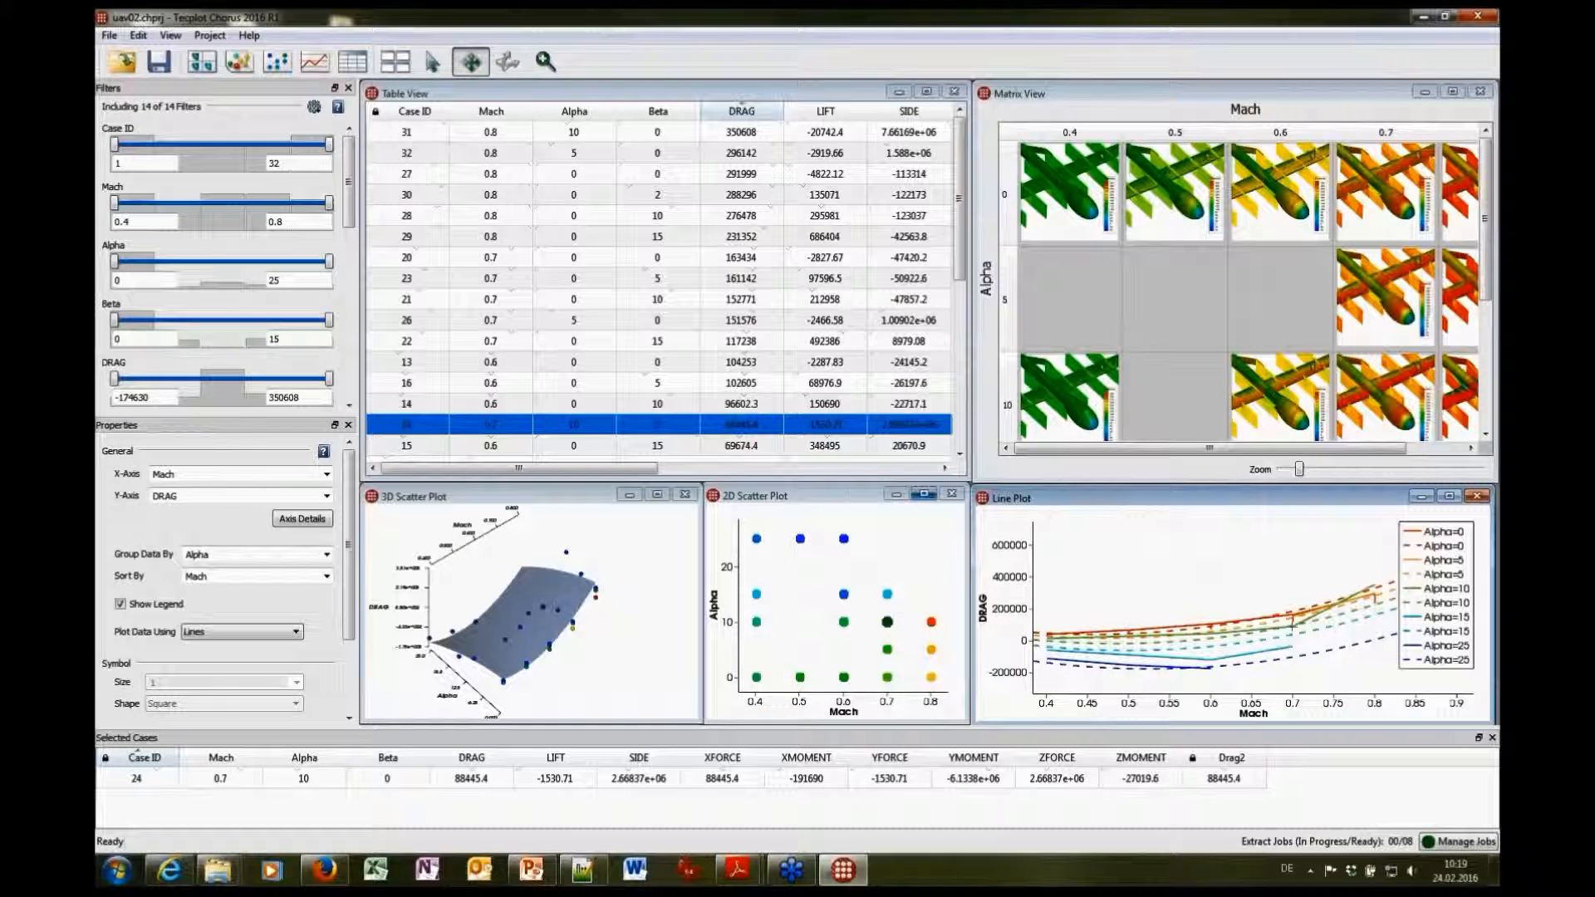
# Maximize the 2D scatter plot of Alpha over Mach and color its points by filter violations
pyautogui.click(931, 496)
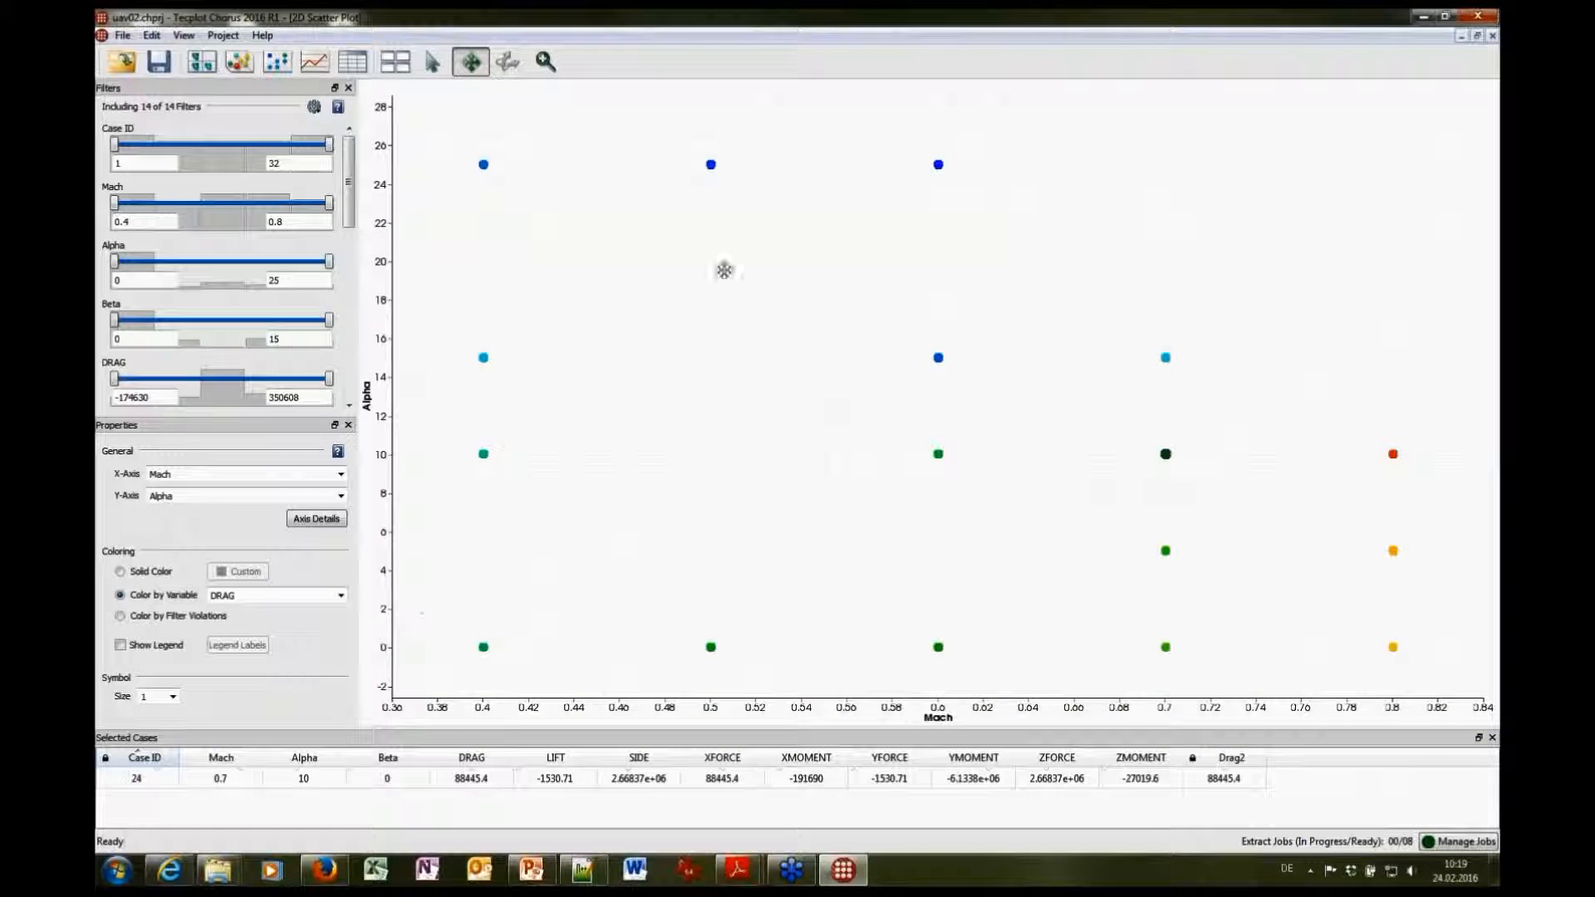
pyautogui.scroll(-3, 1065, 579)
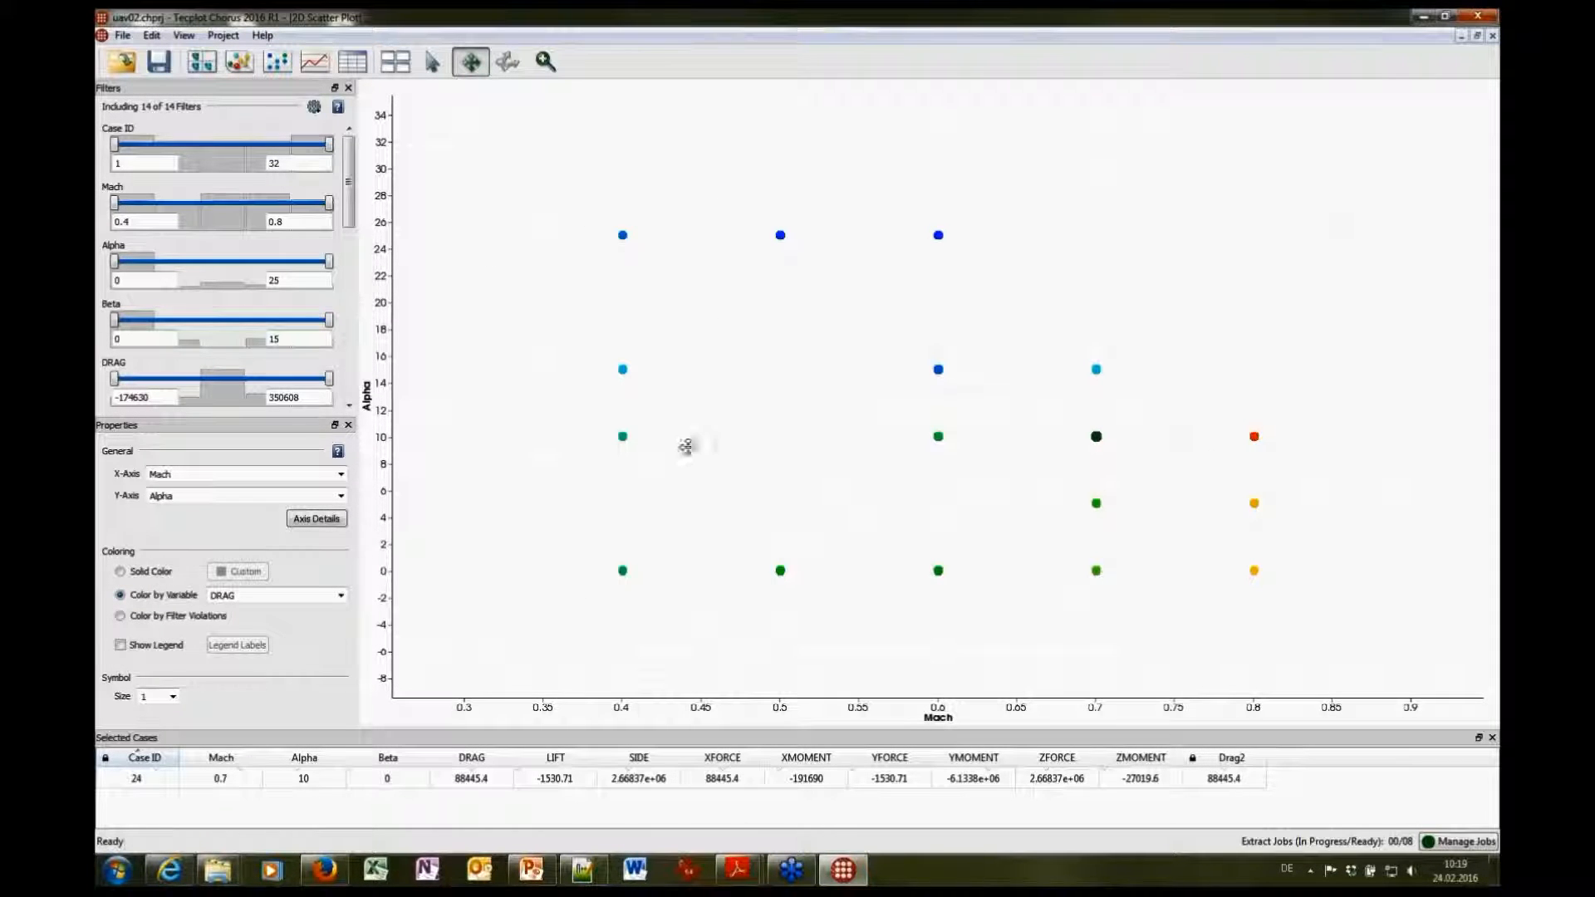
pyautogui.click(120, 617)
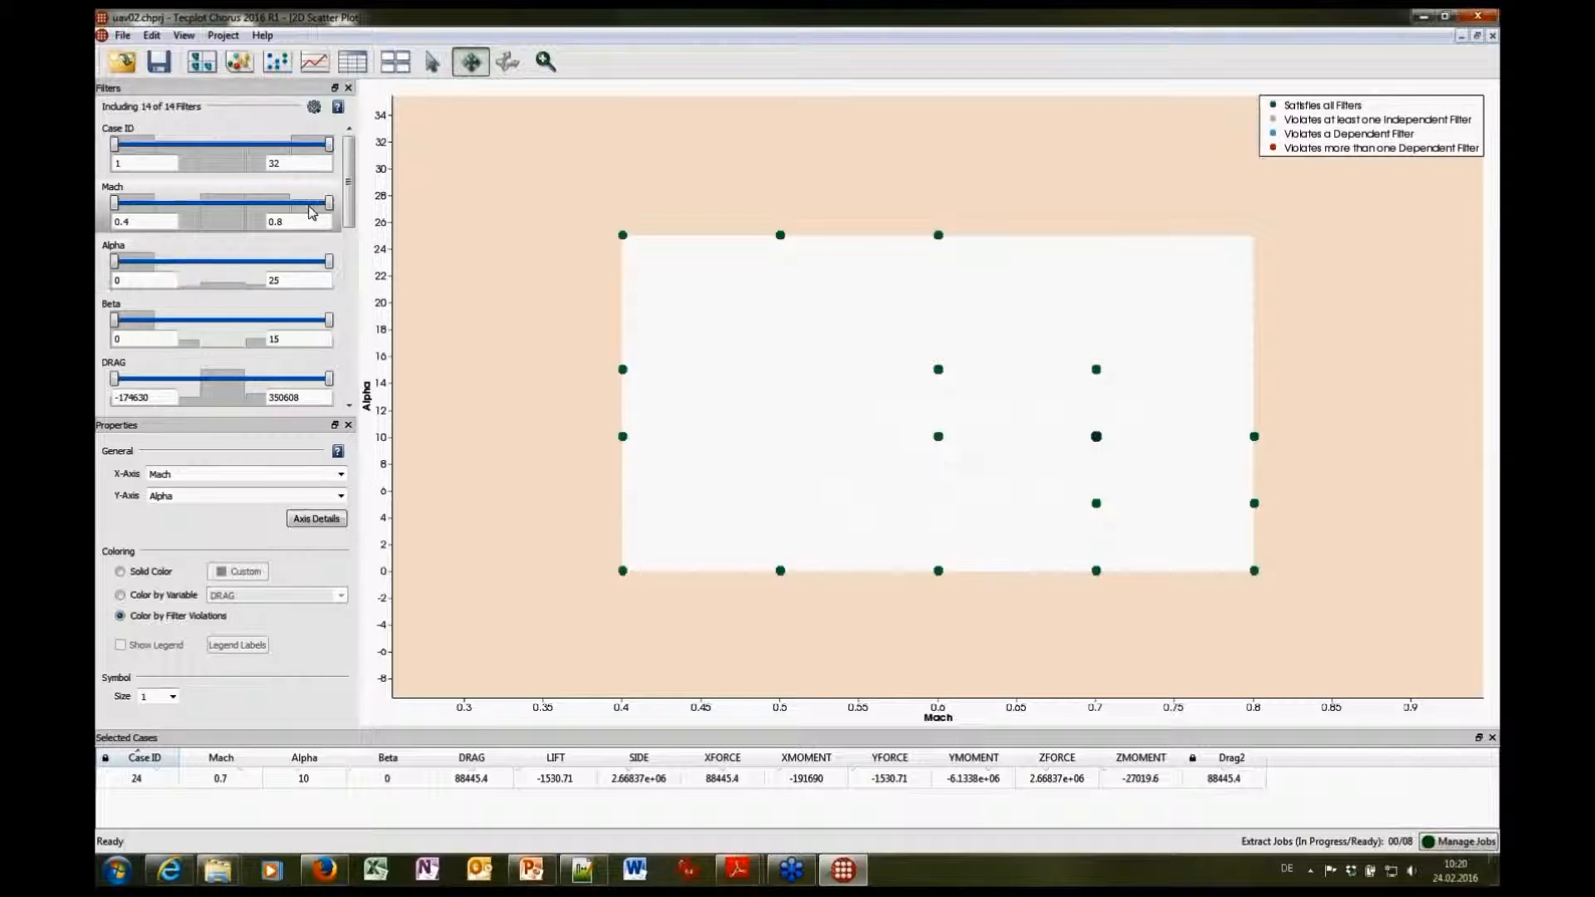
# Lower the Mach filter's upper limit to 0.7 and set it back to 0.8
pyautogui.moveTo(318, 206); pyautogui.dragTo(279, 210)
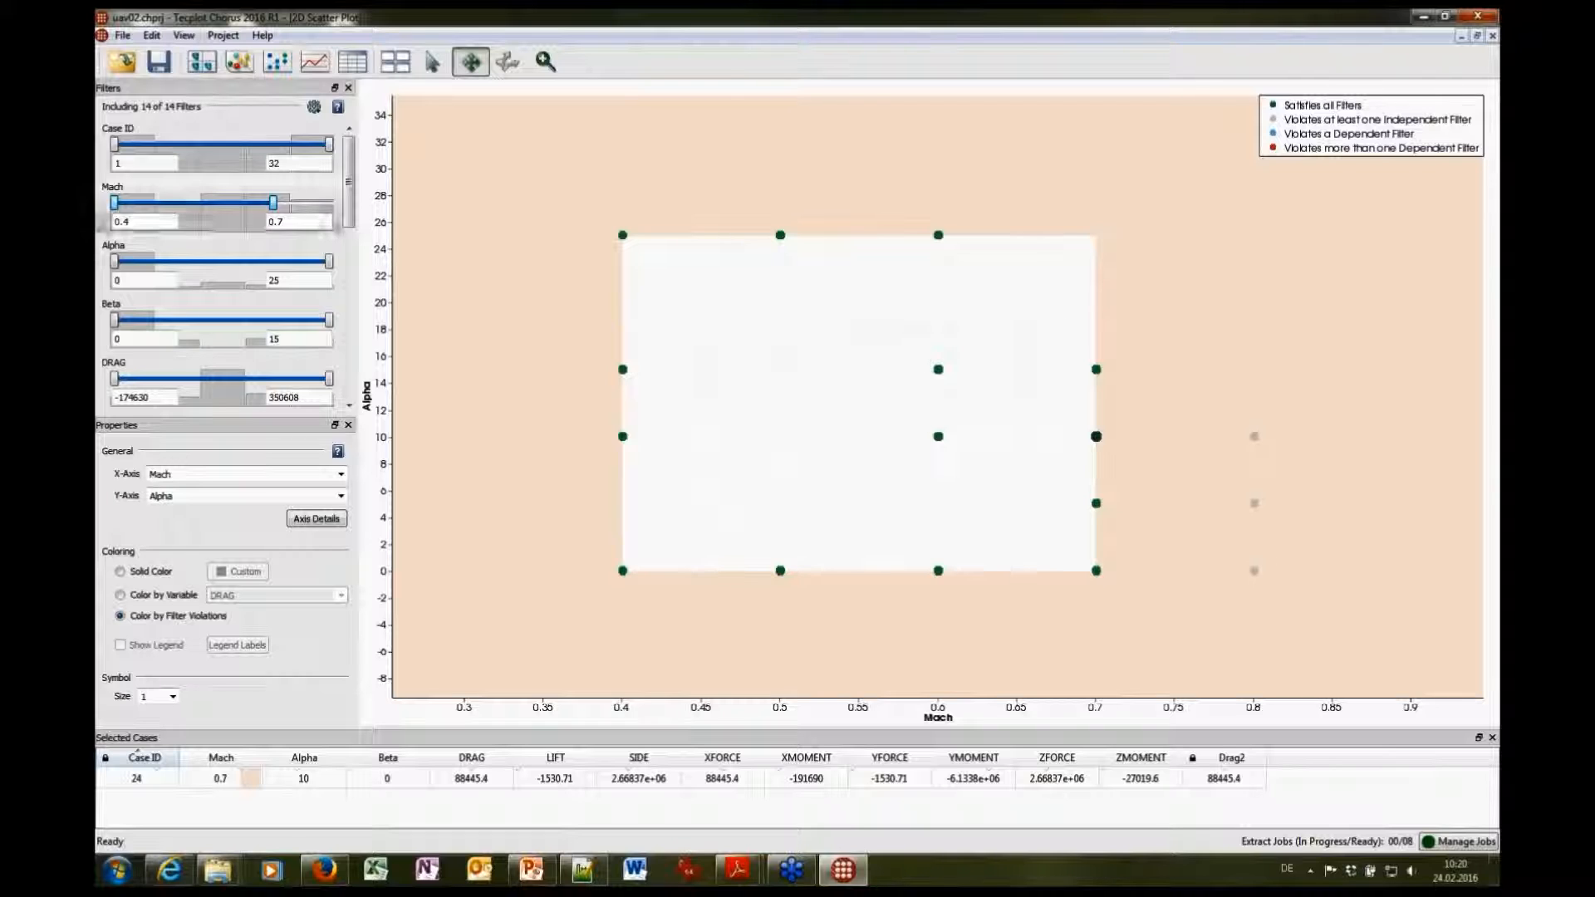
pyautogui.moveTo(116, 266)
pyautogui.mouseDown()
pyautogui.moveTo(154, 264)
pyautogui.moveTo(115, 264)
pyautogui.mouseUp()
pyautogui.moveTo(274, 204); pyautogui.dragTo(329, 205)
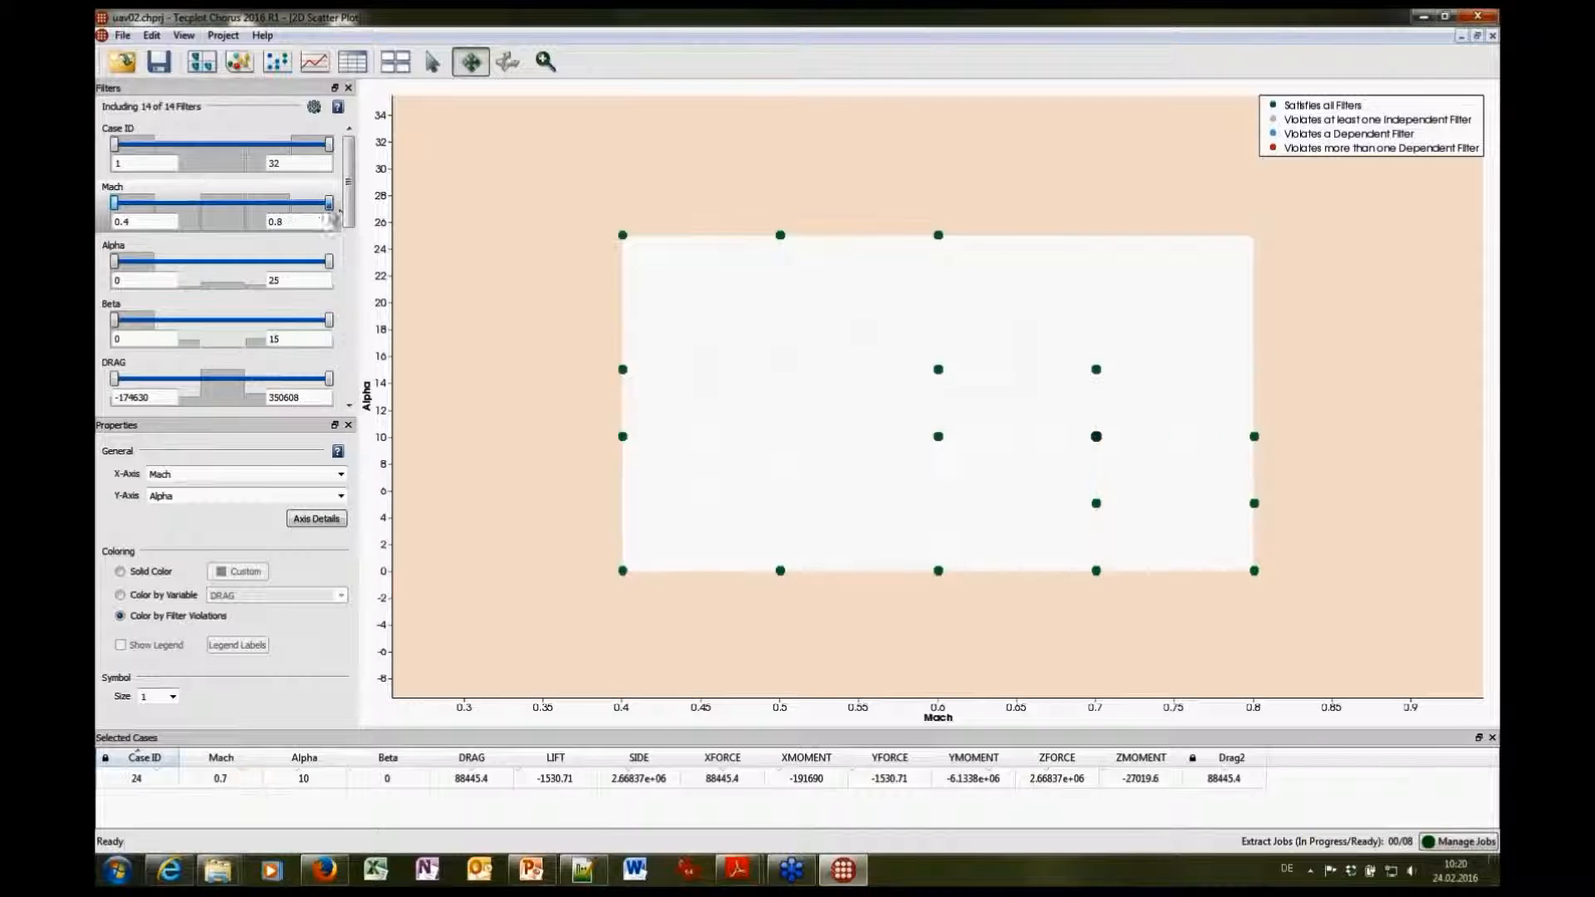
# Raise the DRAG filter's lower limit to -111792 and restore the 2D scatter plot to the tiled layout
pyautogui.scroll(-3, 357, 242)
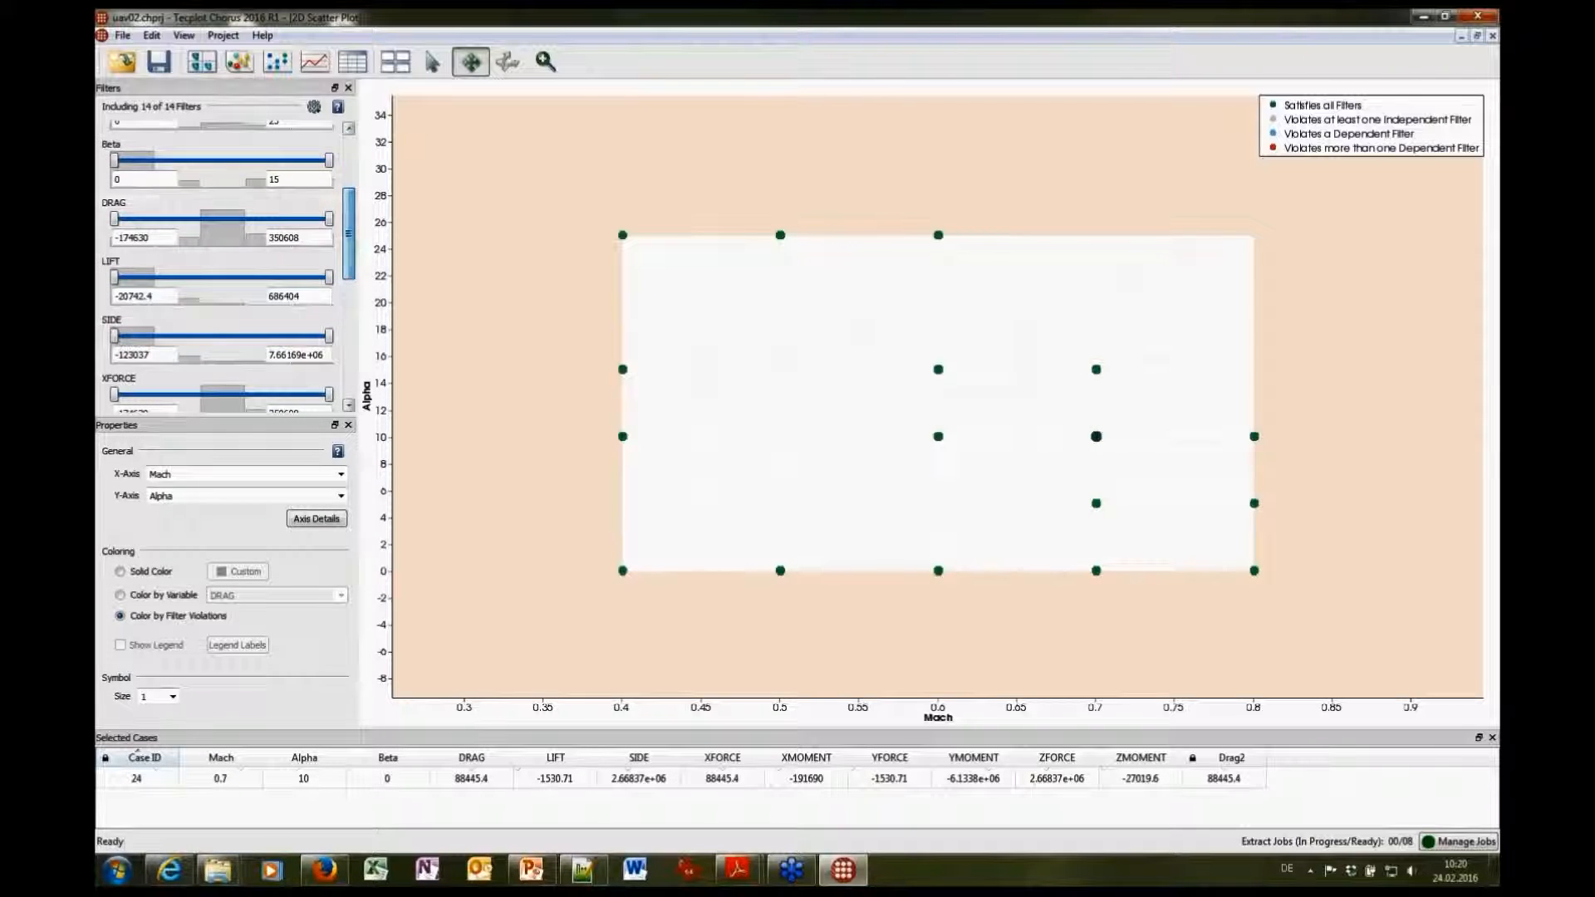
pyautogui.moveTo(115, 218); pyautogui.dragTo(158, 223)
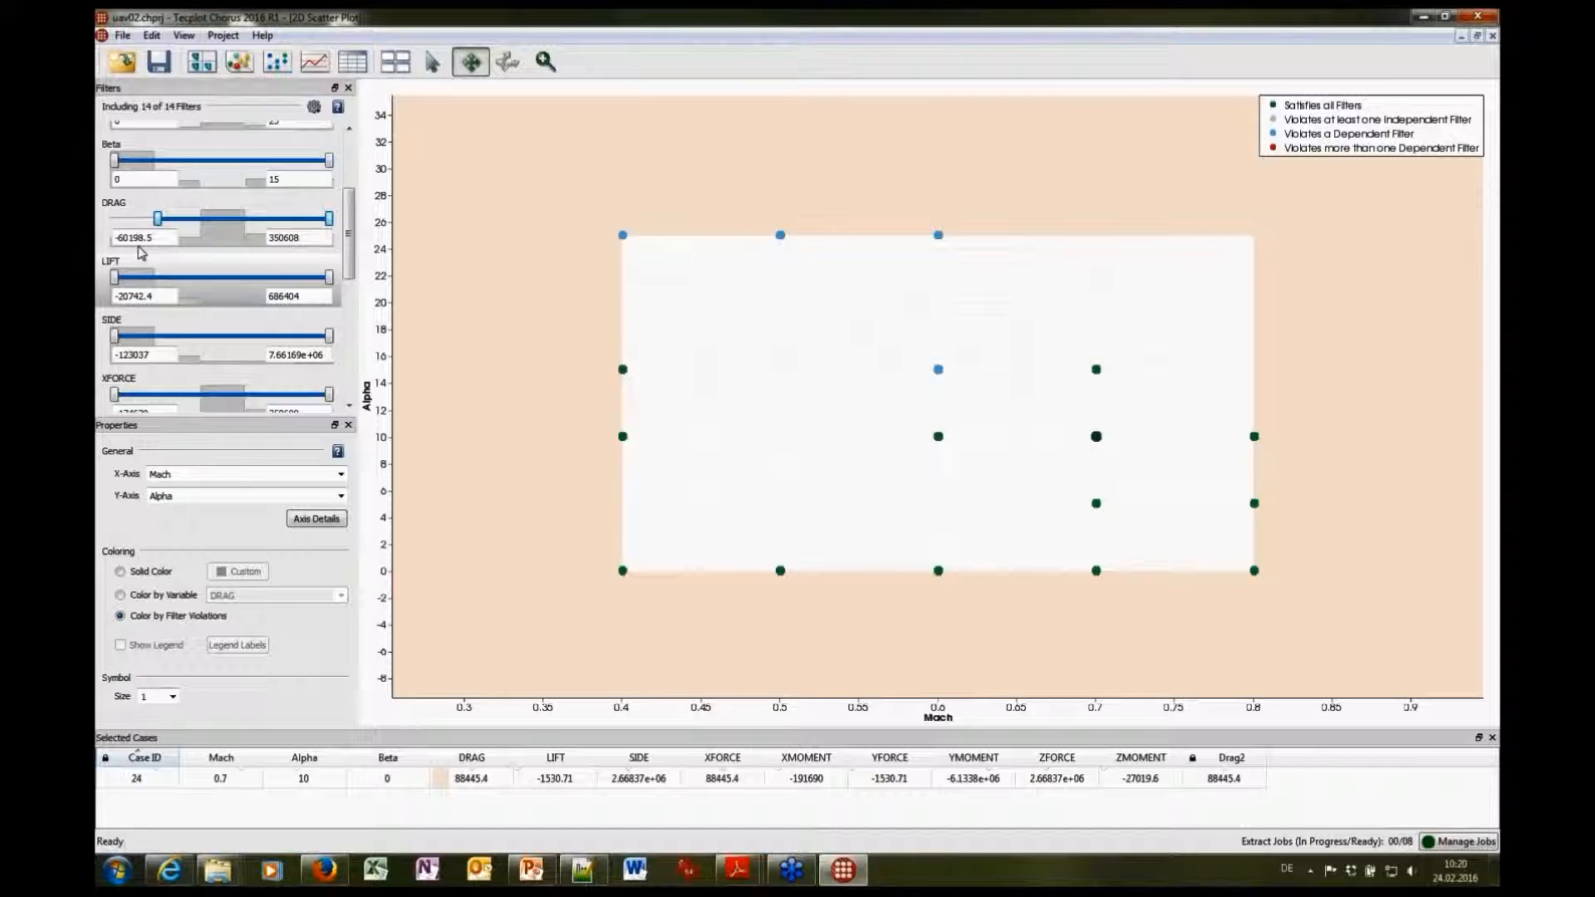
pyautogui.moveTo(158, 218)
pyautogui.mouseDown()
pyautogui.moveTo(104, 219)
pyautogui.moveTo(146, 218)
pyautogui.mouseUp()
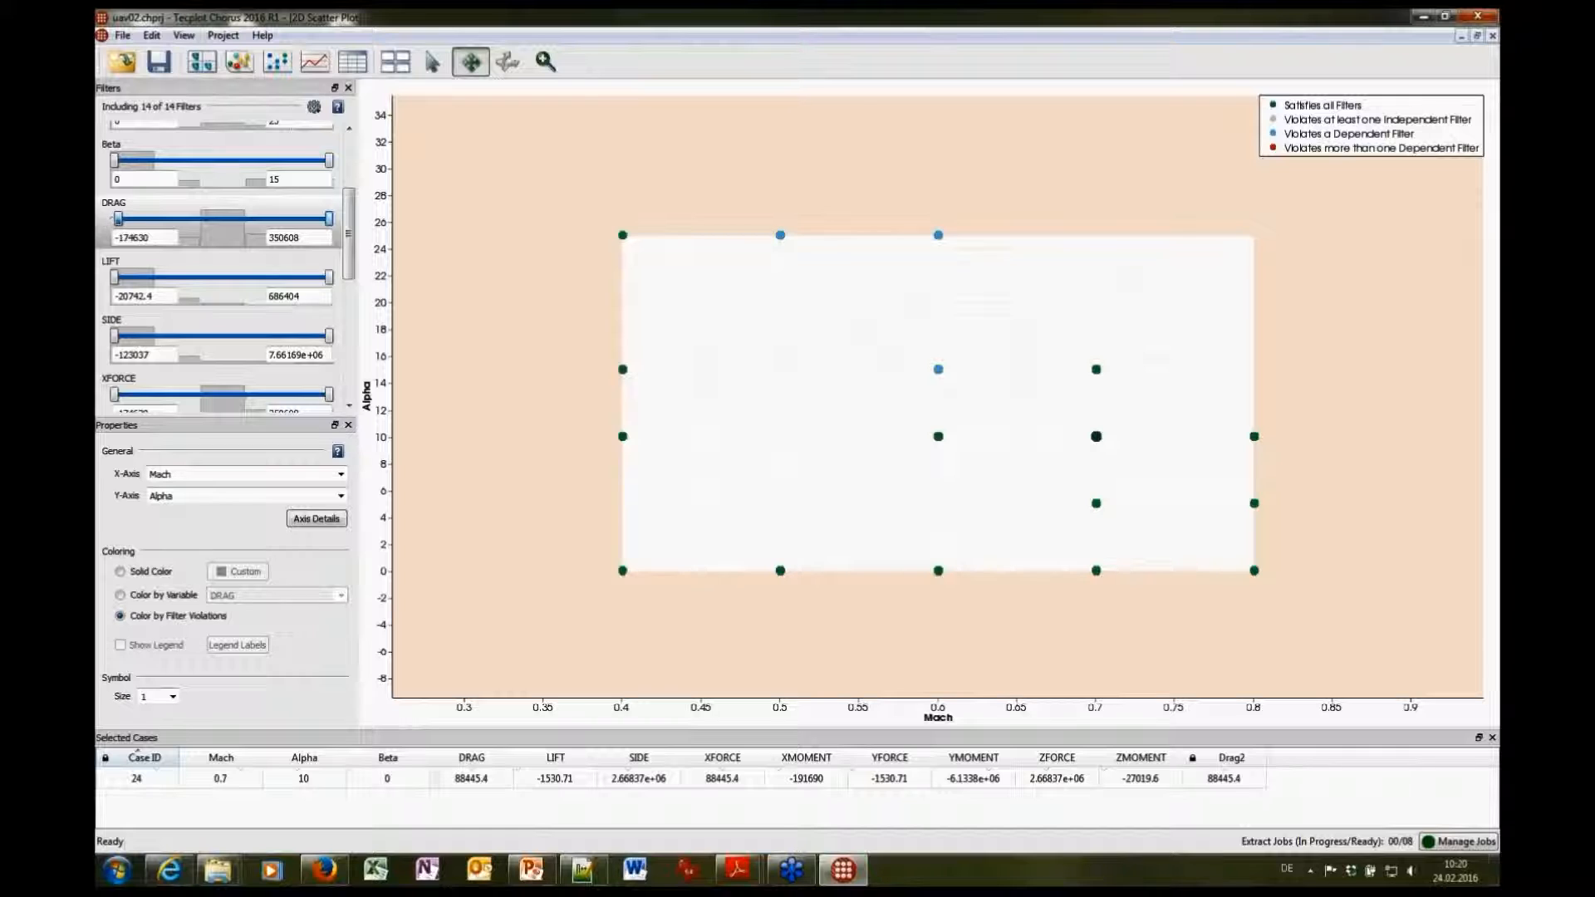
pyautogui.click(1478, 36)
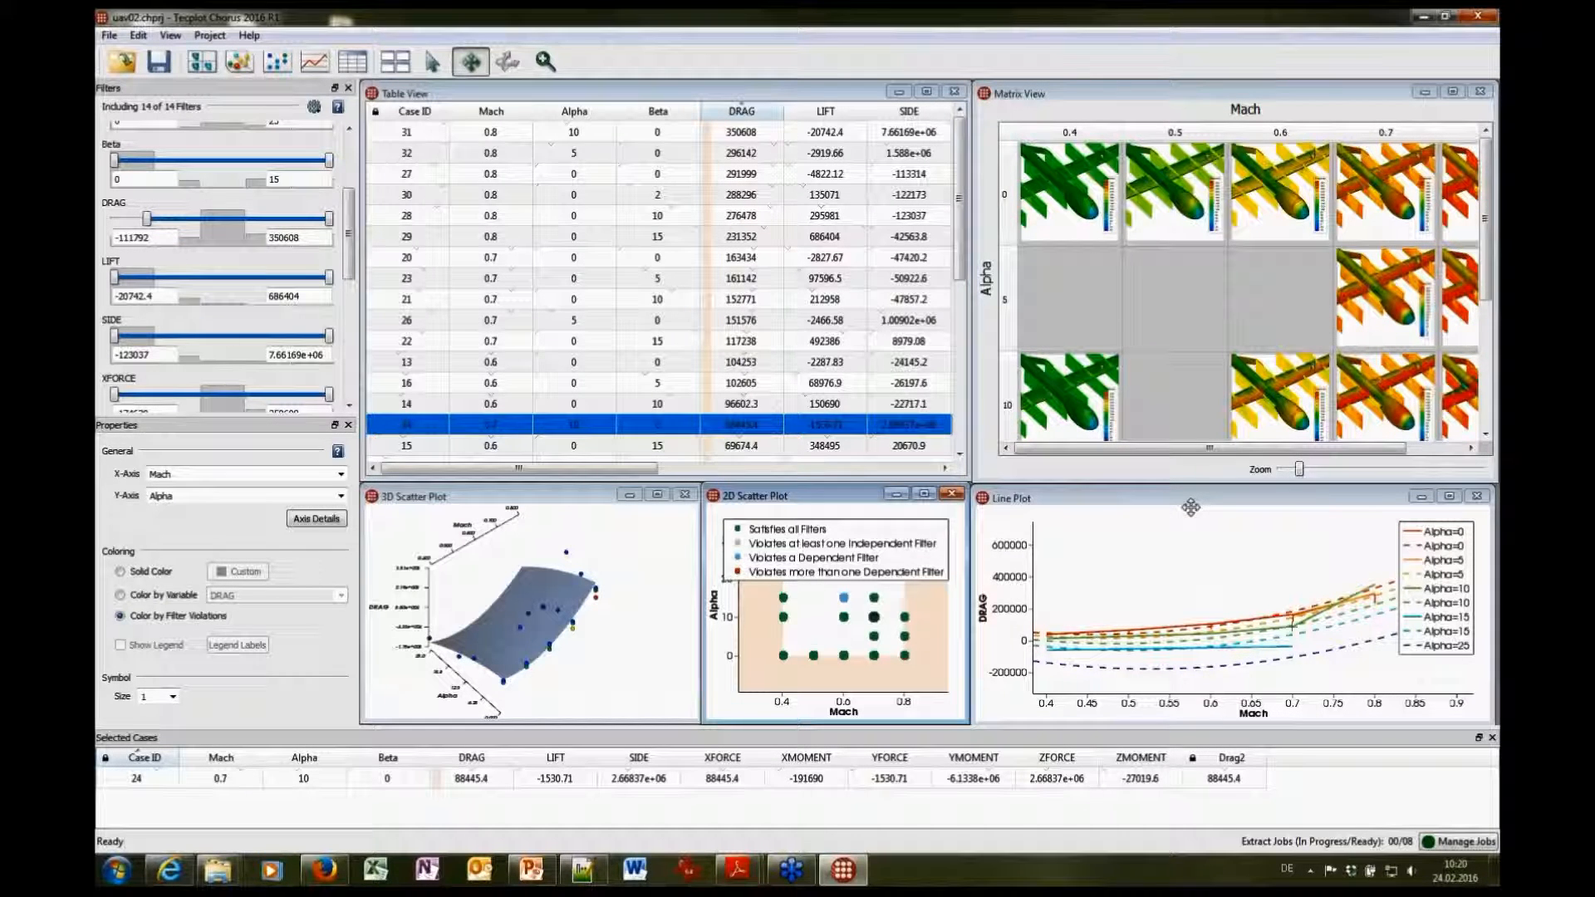
# Deposit the ready ZVel image creation job, linking its files to the project under the tag ZVel
pyautogui.click(1460, 841)
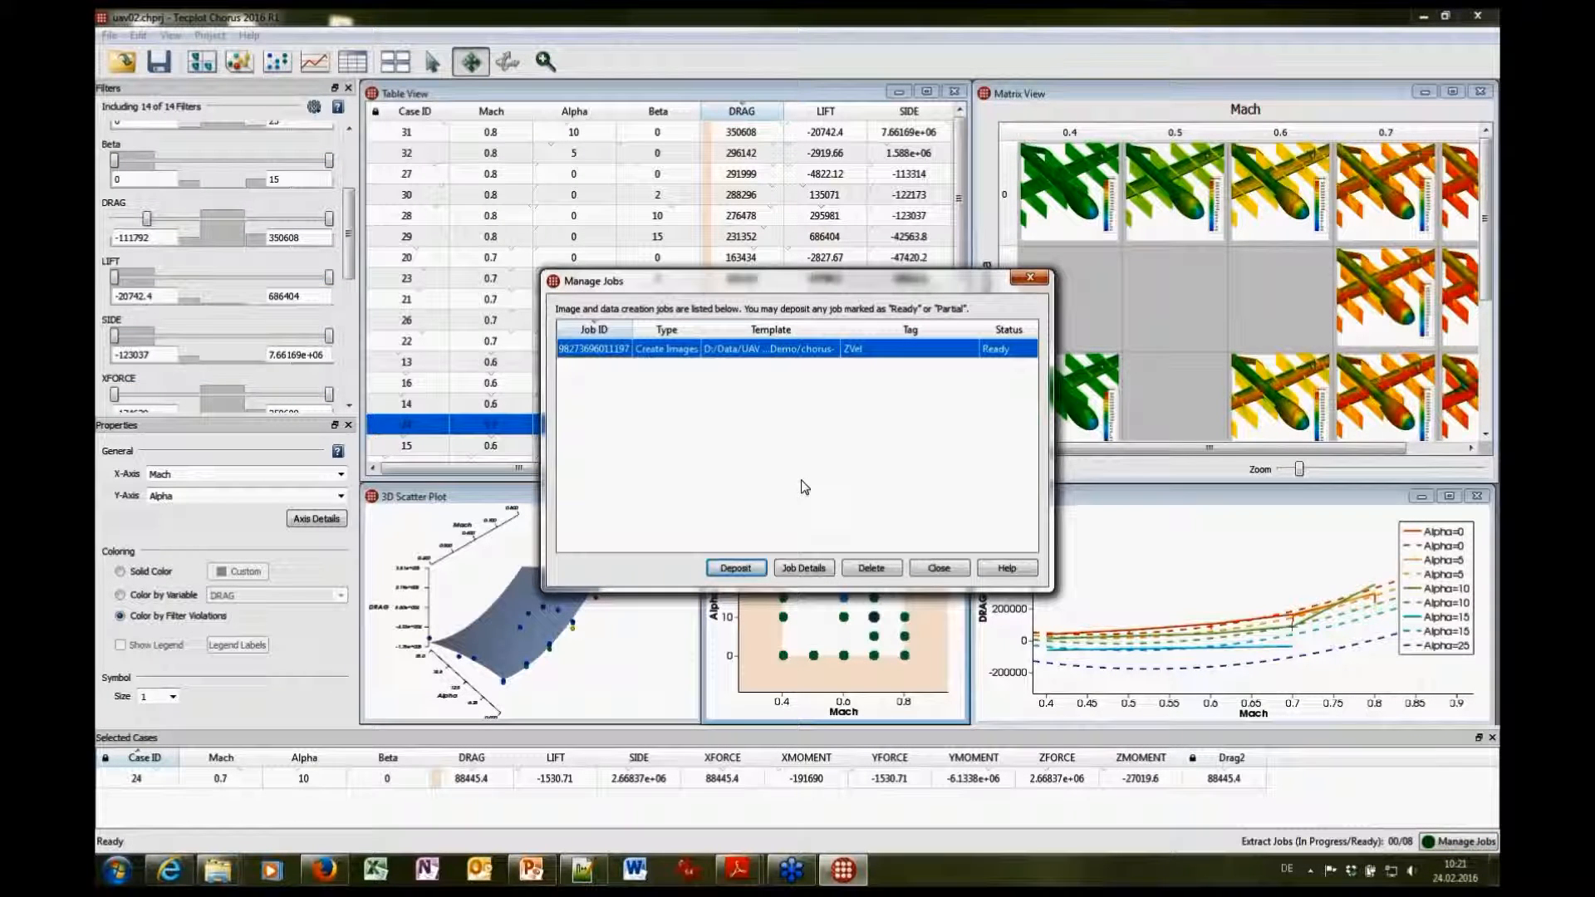
pyautogui.click(736, 568)
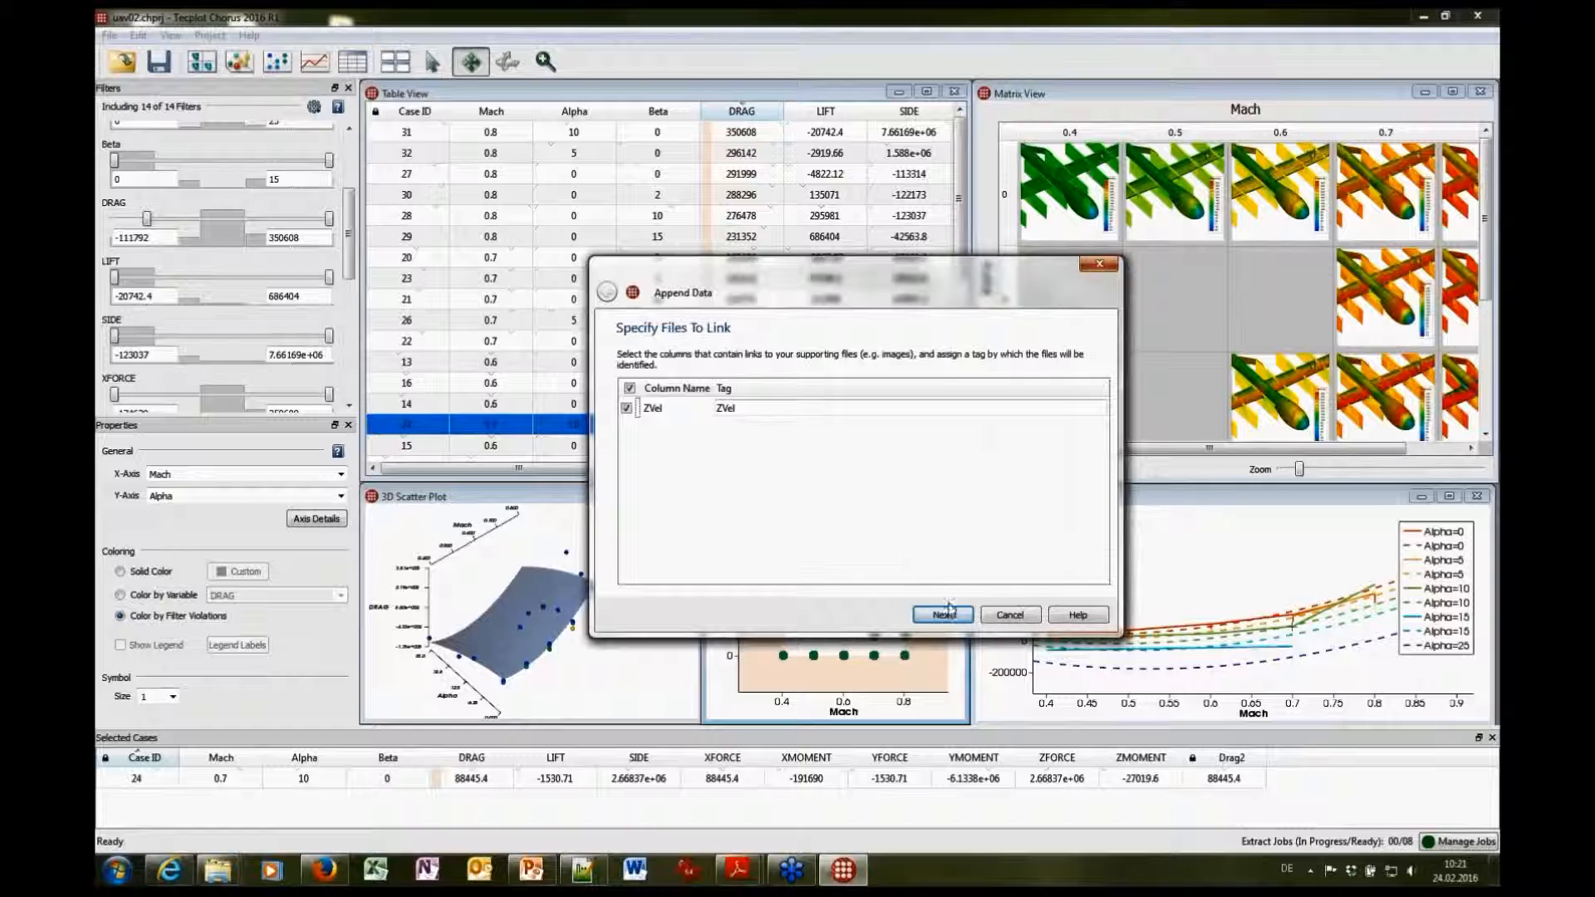
pyautogui.click(944, 613)
pyautogui.click(943, 615)
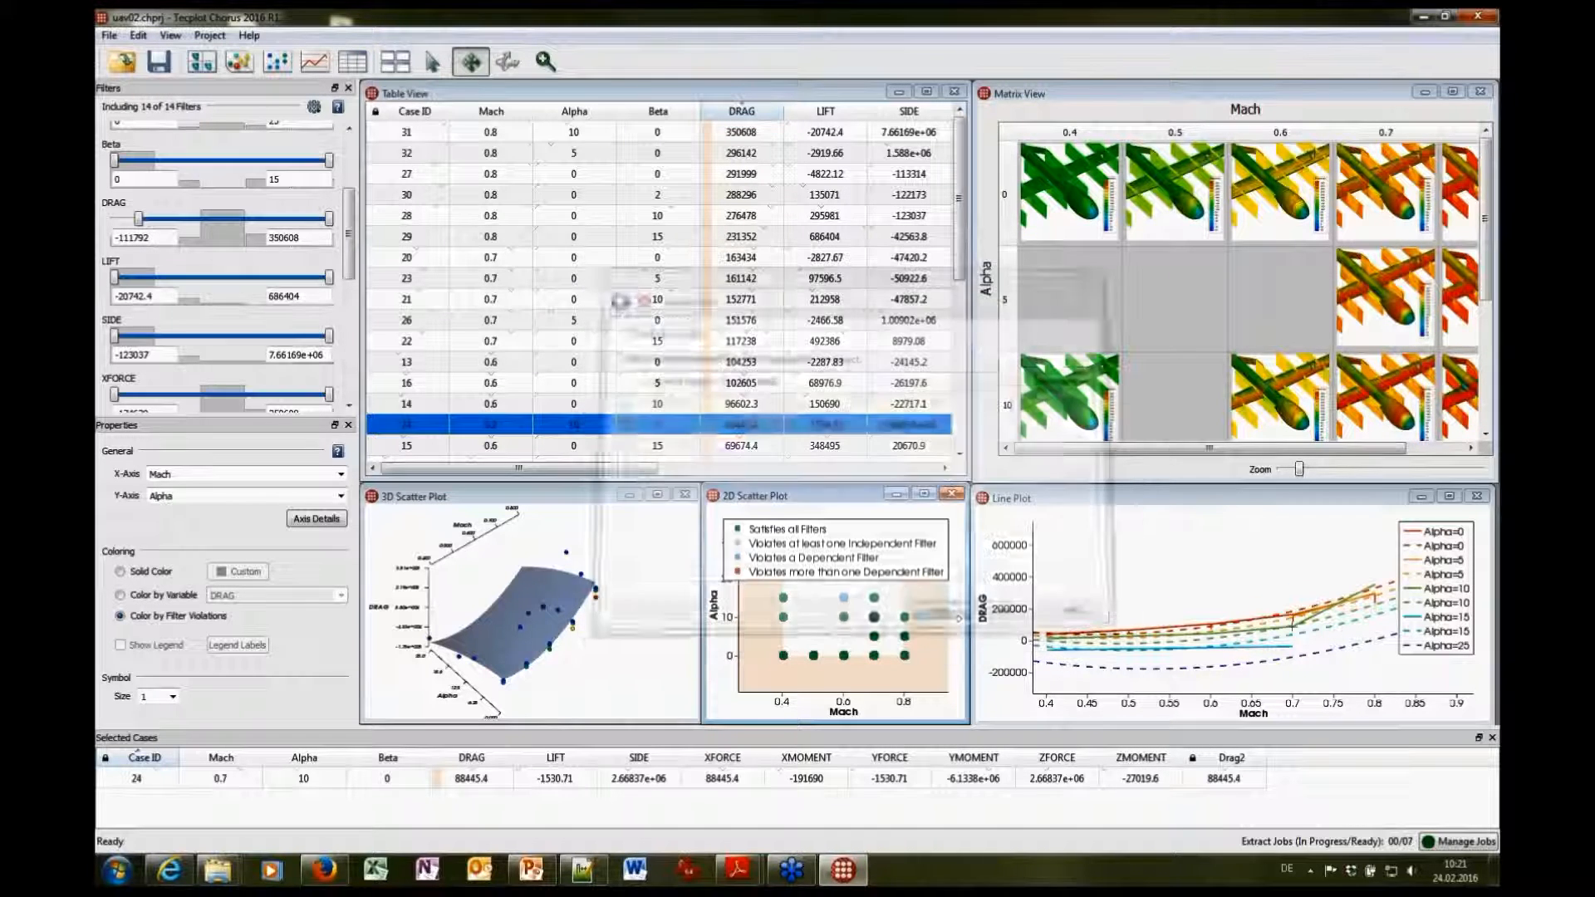
# Show the images tagged ZVel in the matrix view and inspect them across Mach and Alpha
pyautogui.click(1270, 109)
pyautogui.click(147, 692)
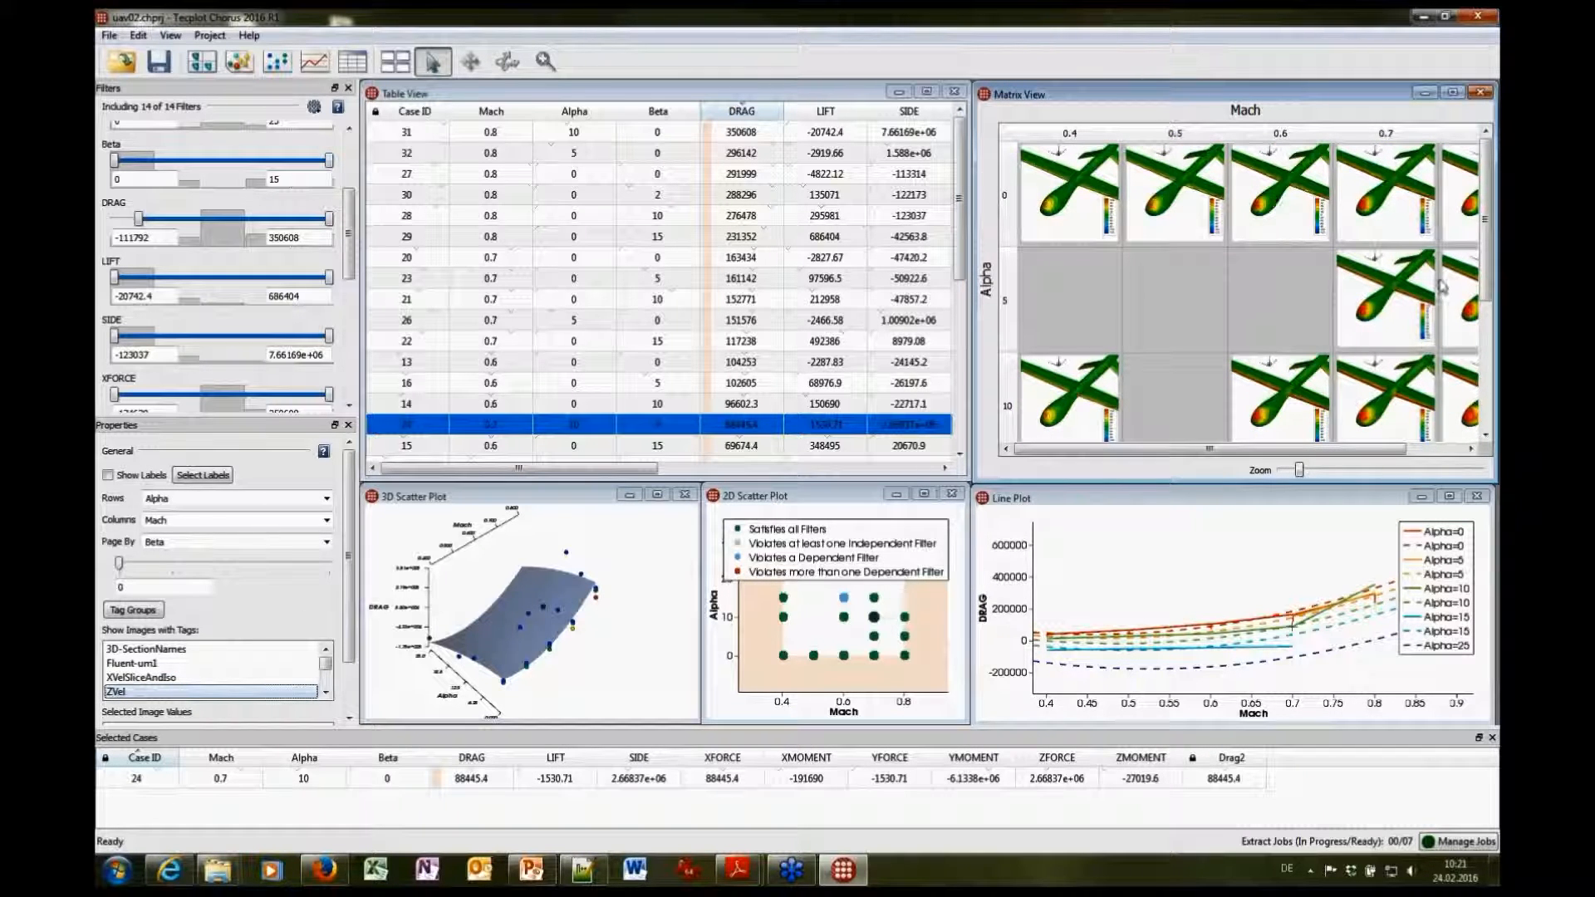
pyautogui.moveTo(1239, 397)
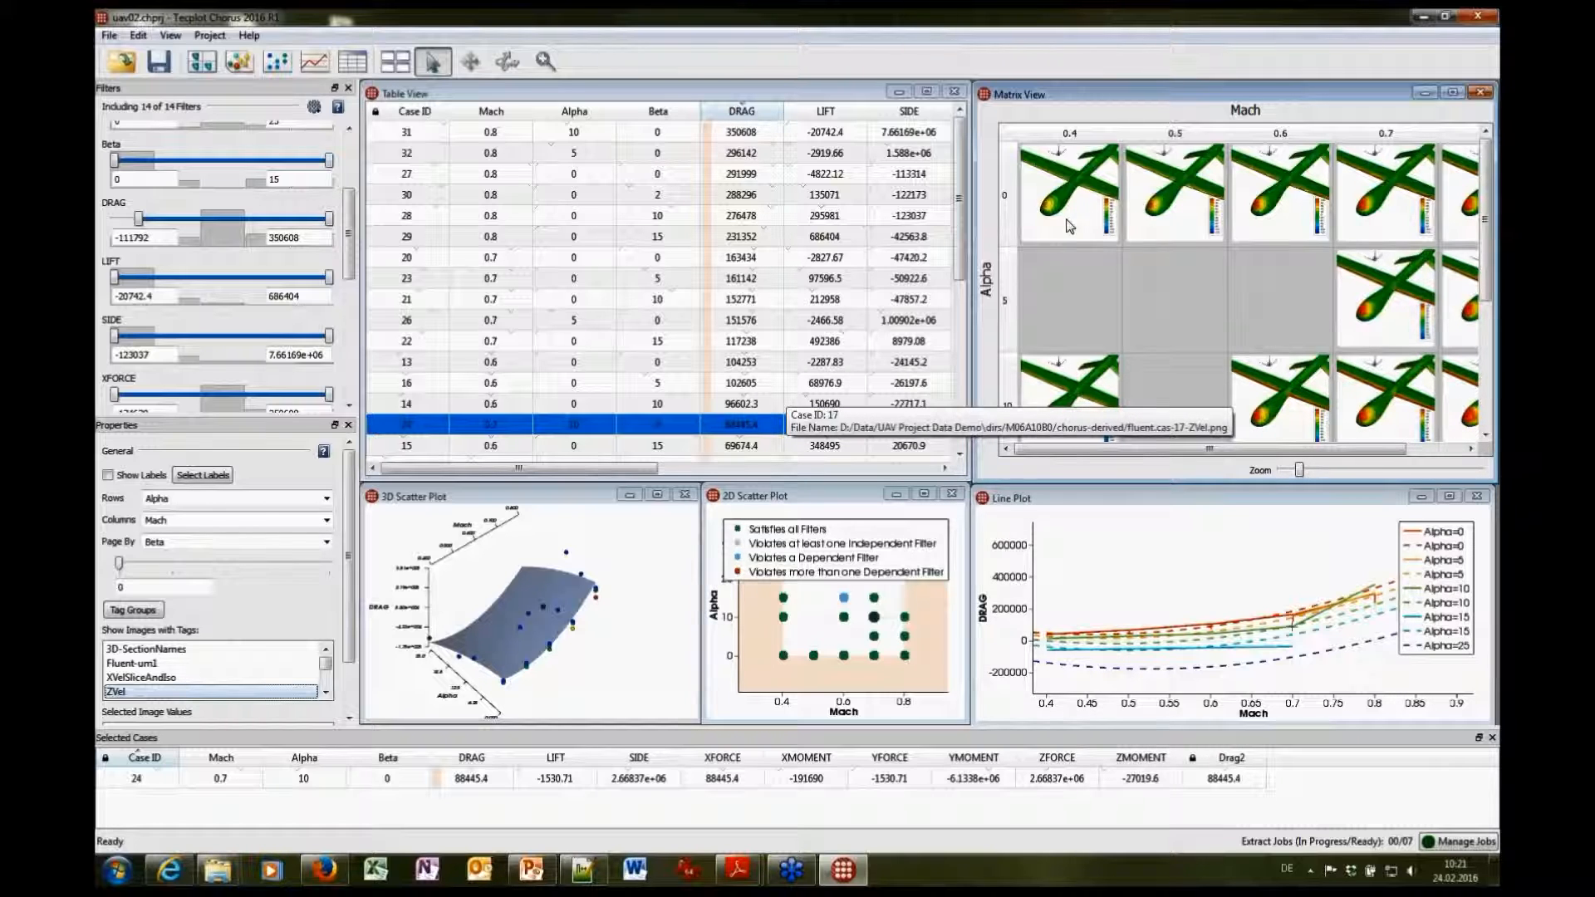
pyautogui.moveTo(1412, 198)
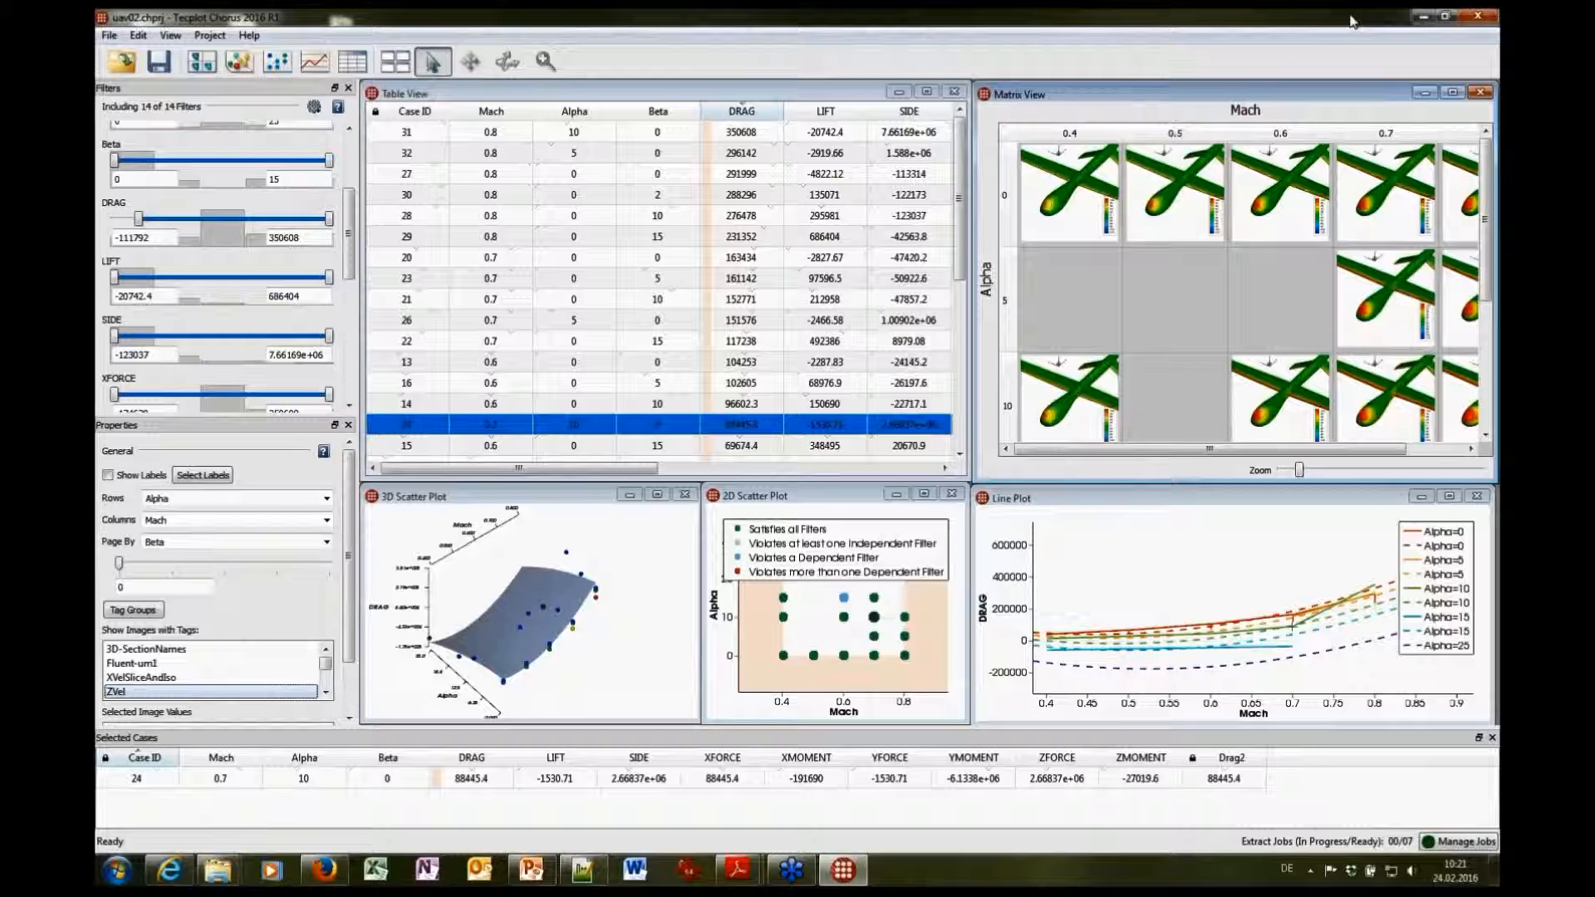
# Close Tecplot Chorus and show the "Customized Chorus – Image Viewer" slide in PowerPoint
pyautogui.click(1479, 16)
pyautogui.click(798, 472)
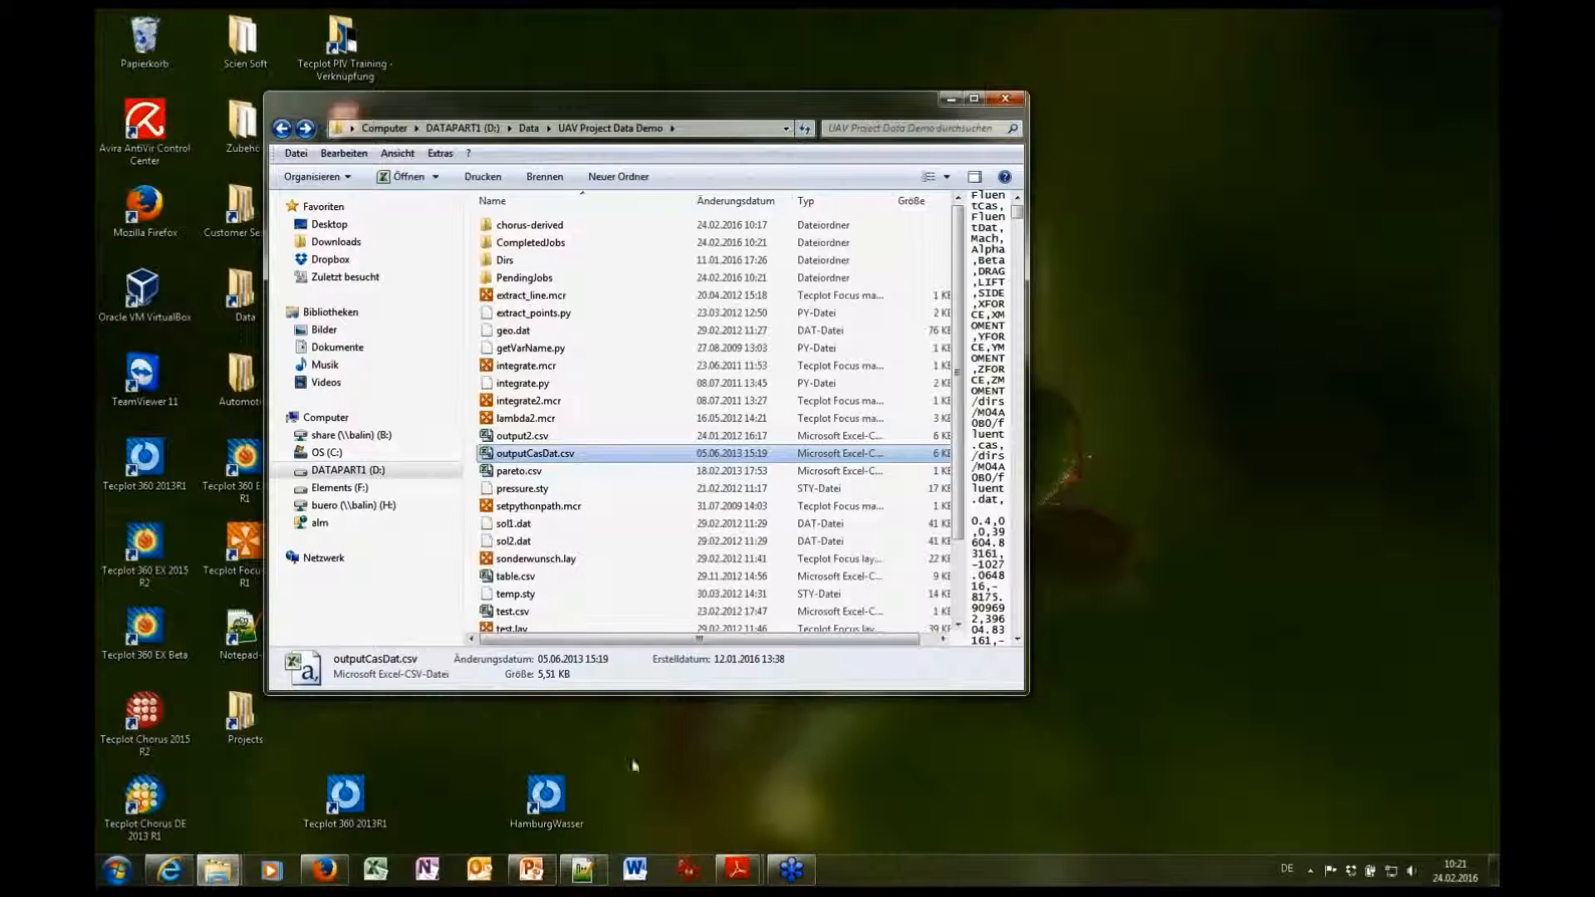
pyautogui.click(539, 876)
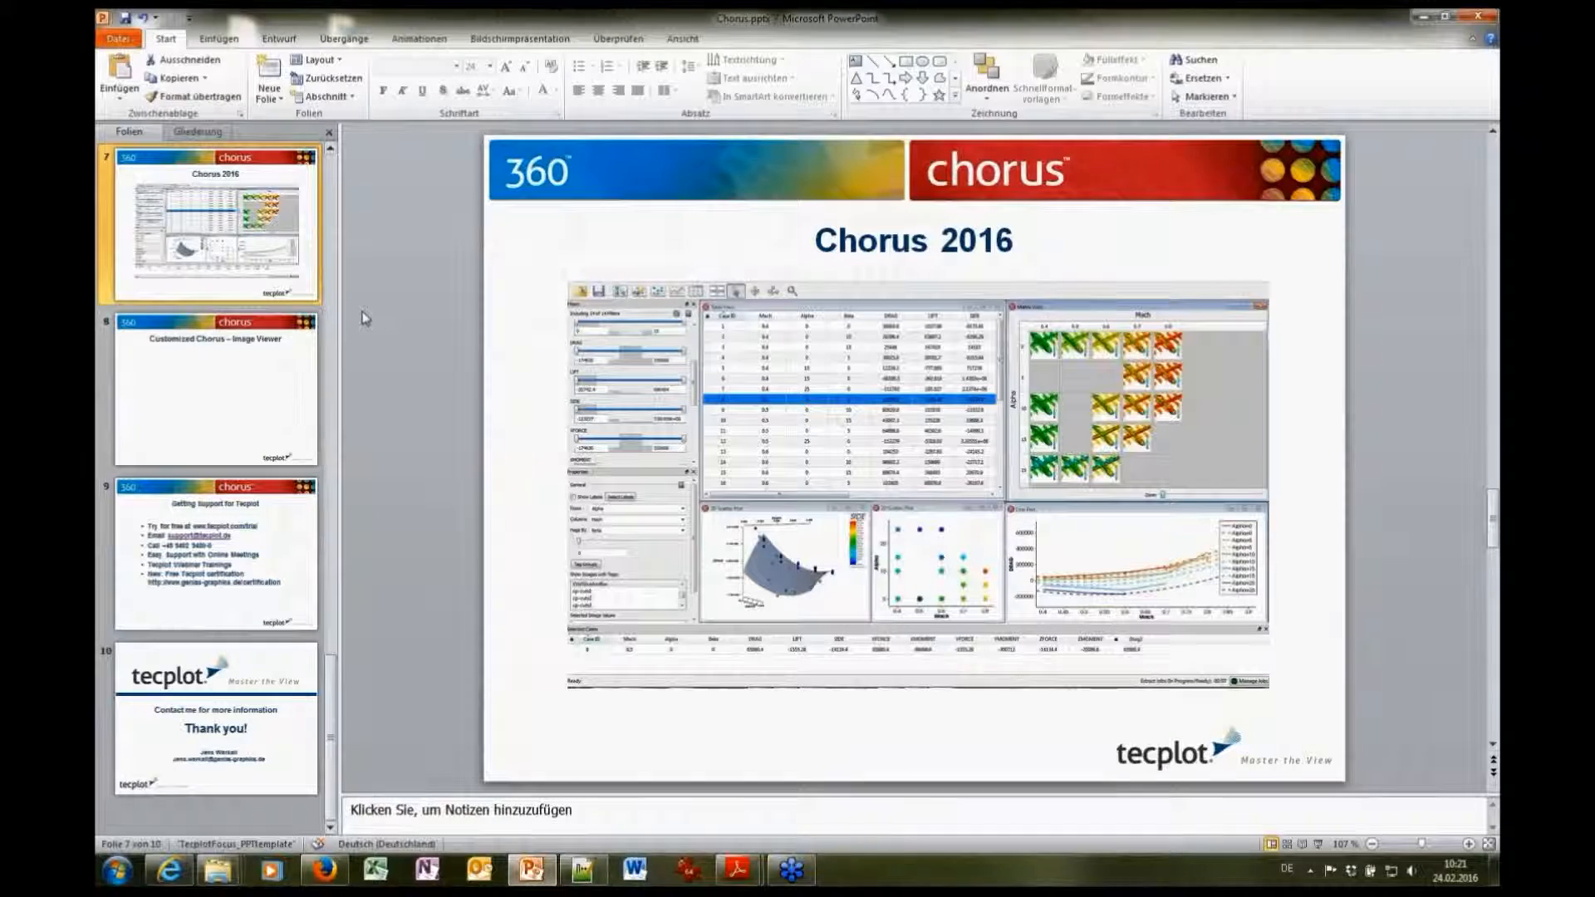
pyautogui.scroll(1, 357, 313)
pyautogui.click(239, 505)
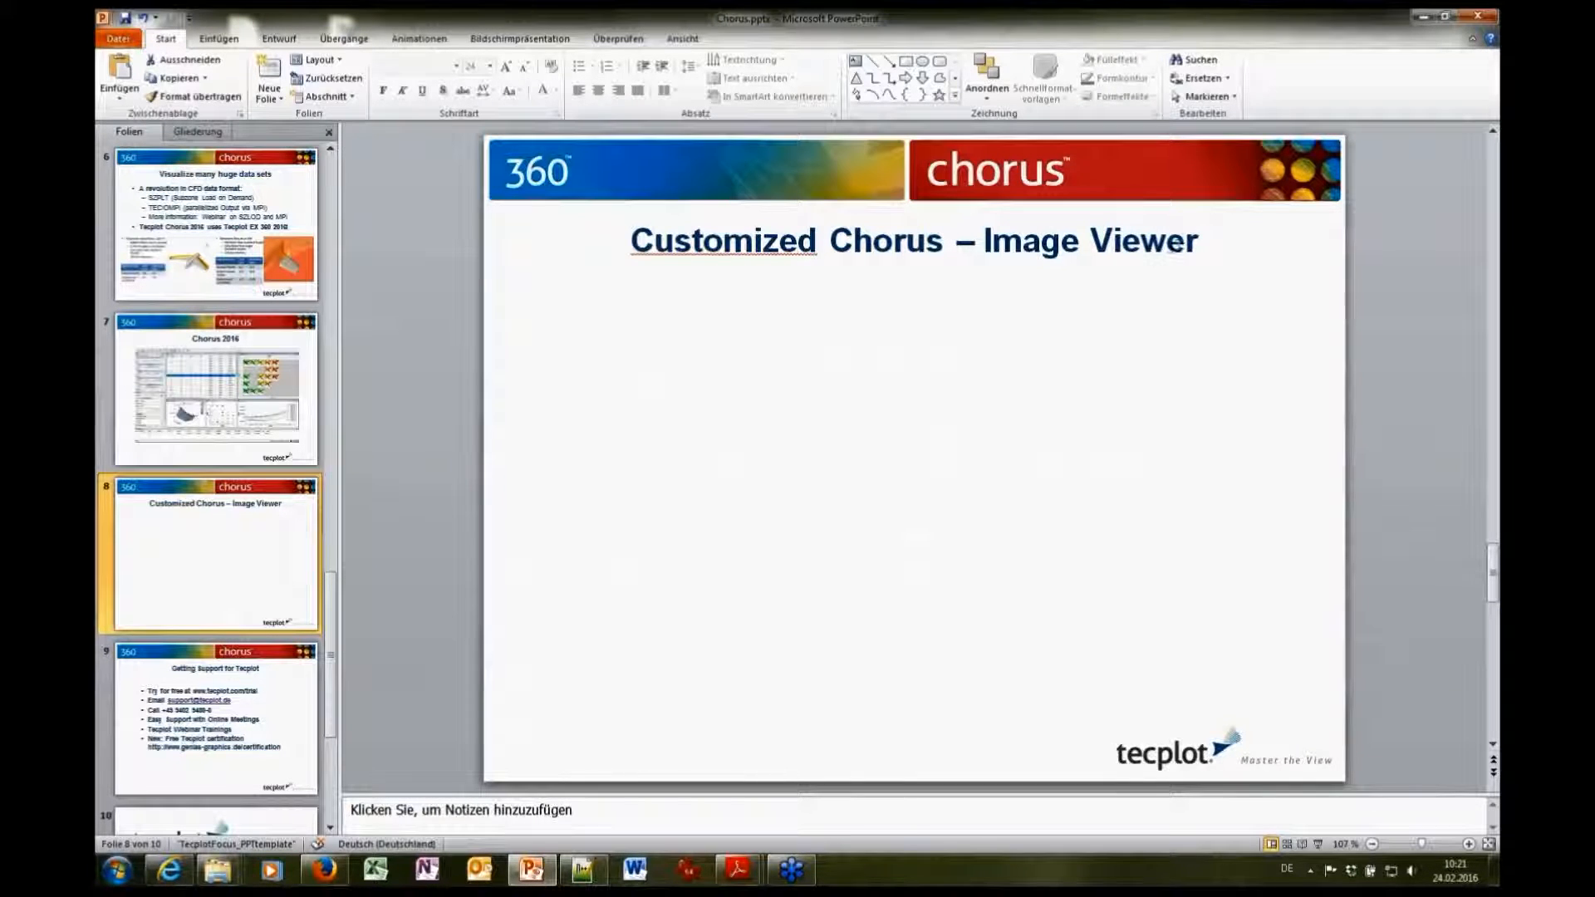
# Clear the desktop of the presentation and folder windows, and open the recent project auto01.chprj in Tecplot Chorus DE 2013 R1
pyautogui.click(1424, 17)
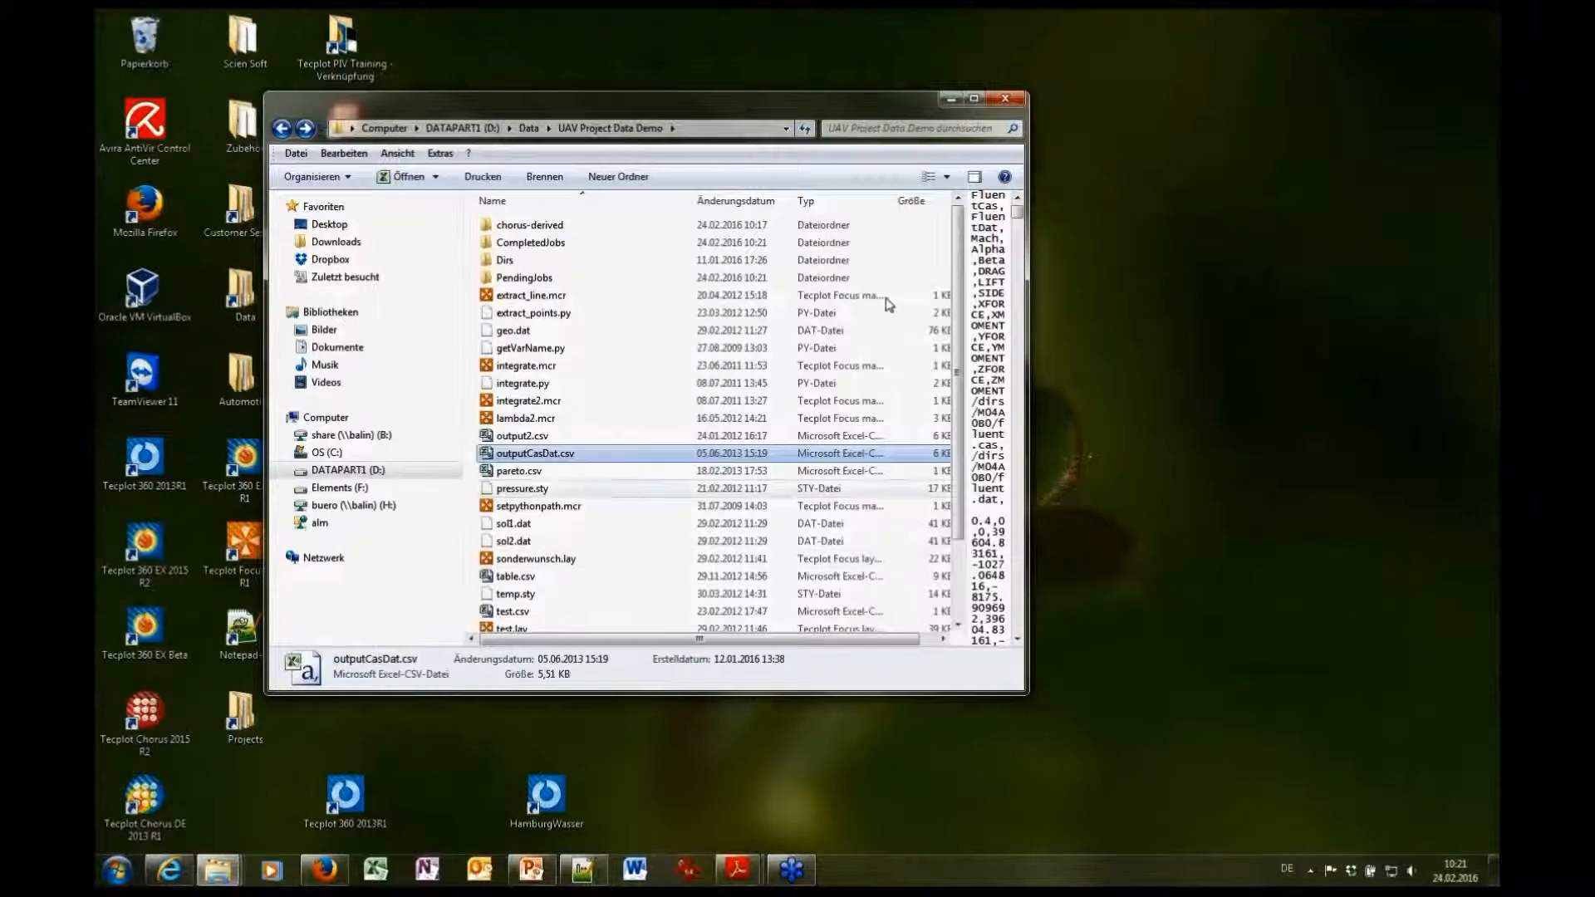
pyautogui.moveTo(820, 118); pyautogui.dragTo(1116, 138)
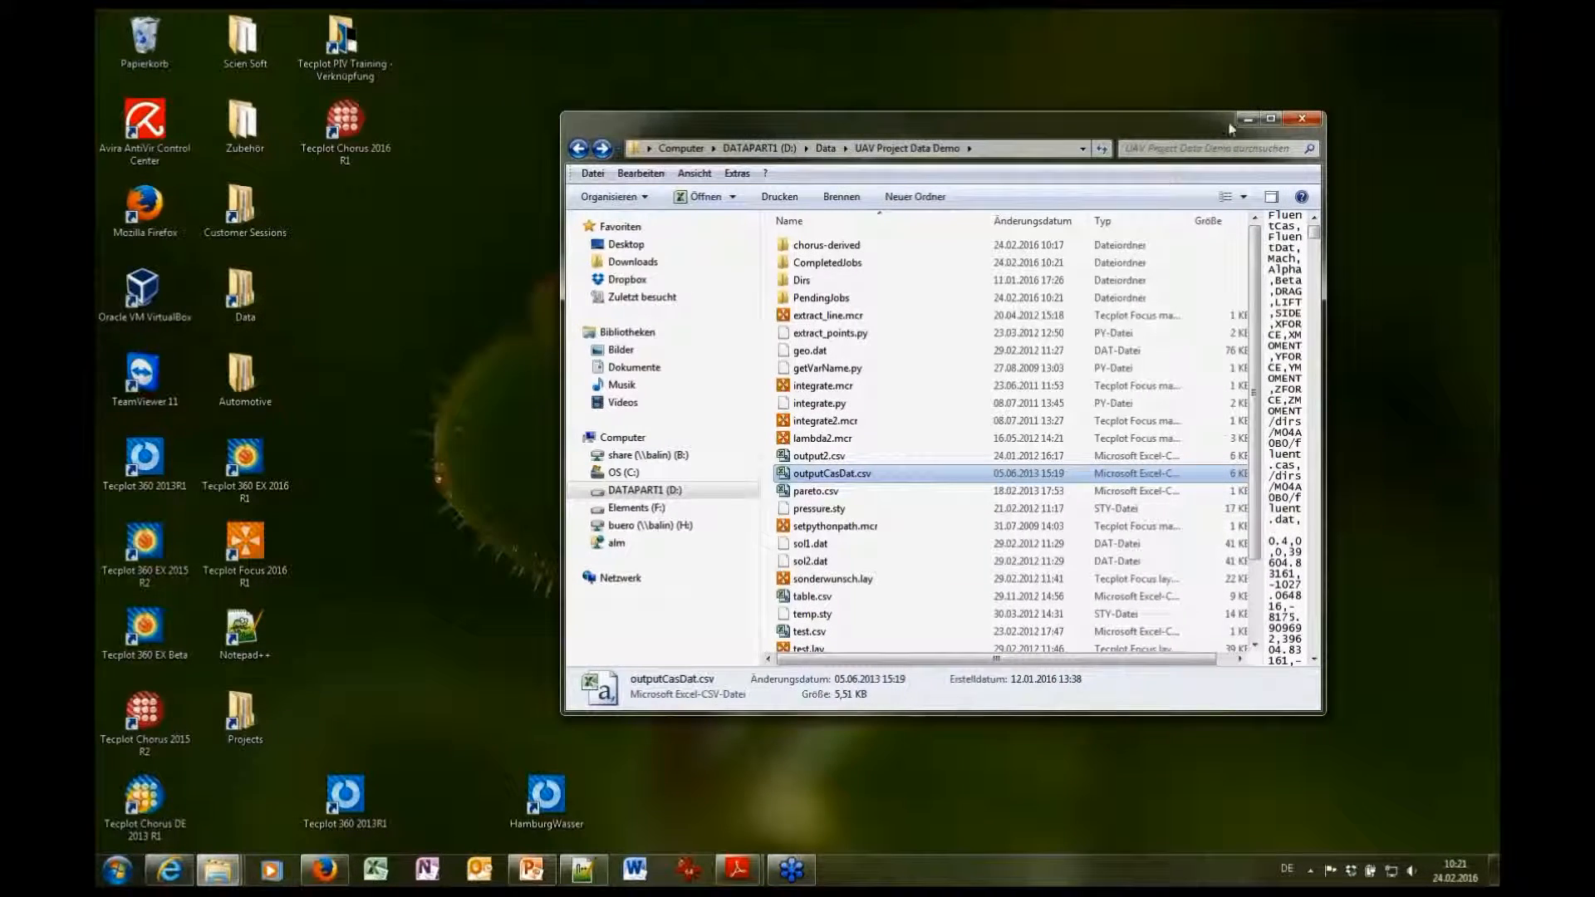
pyautogui.click(1246, 121)
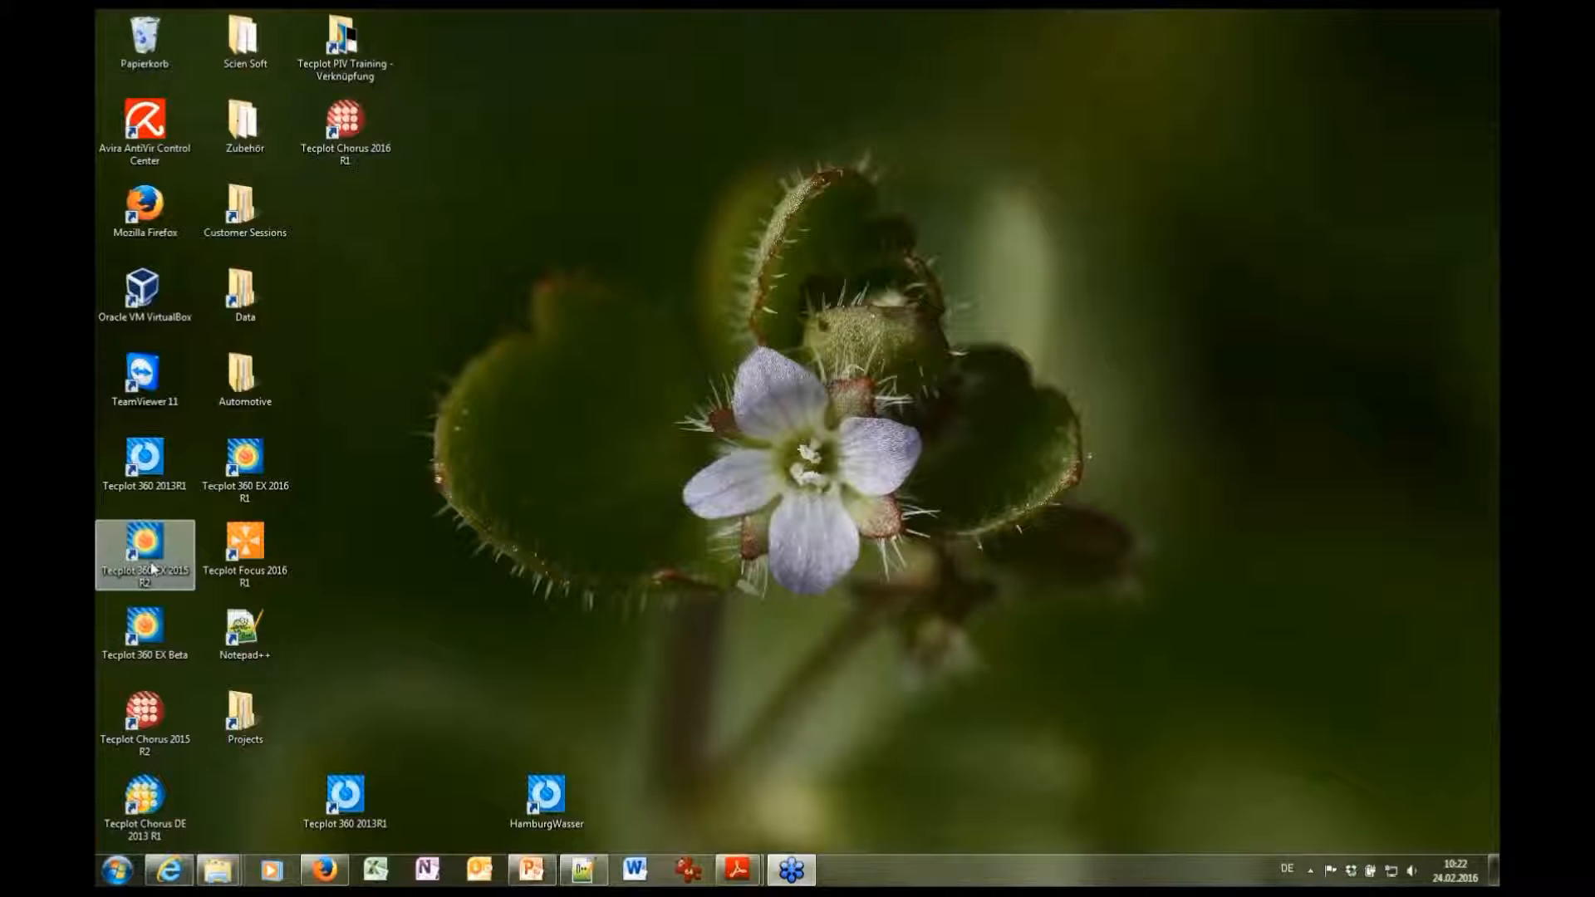
pyautogui.doubleClick(145, 801)
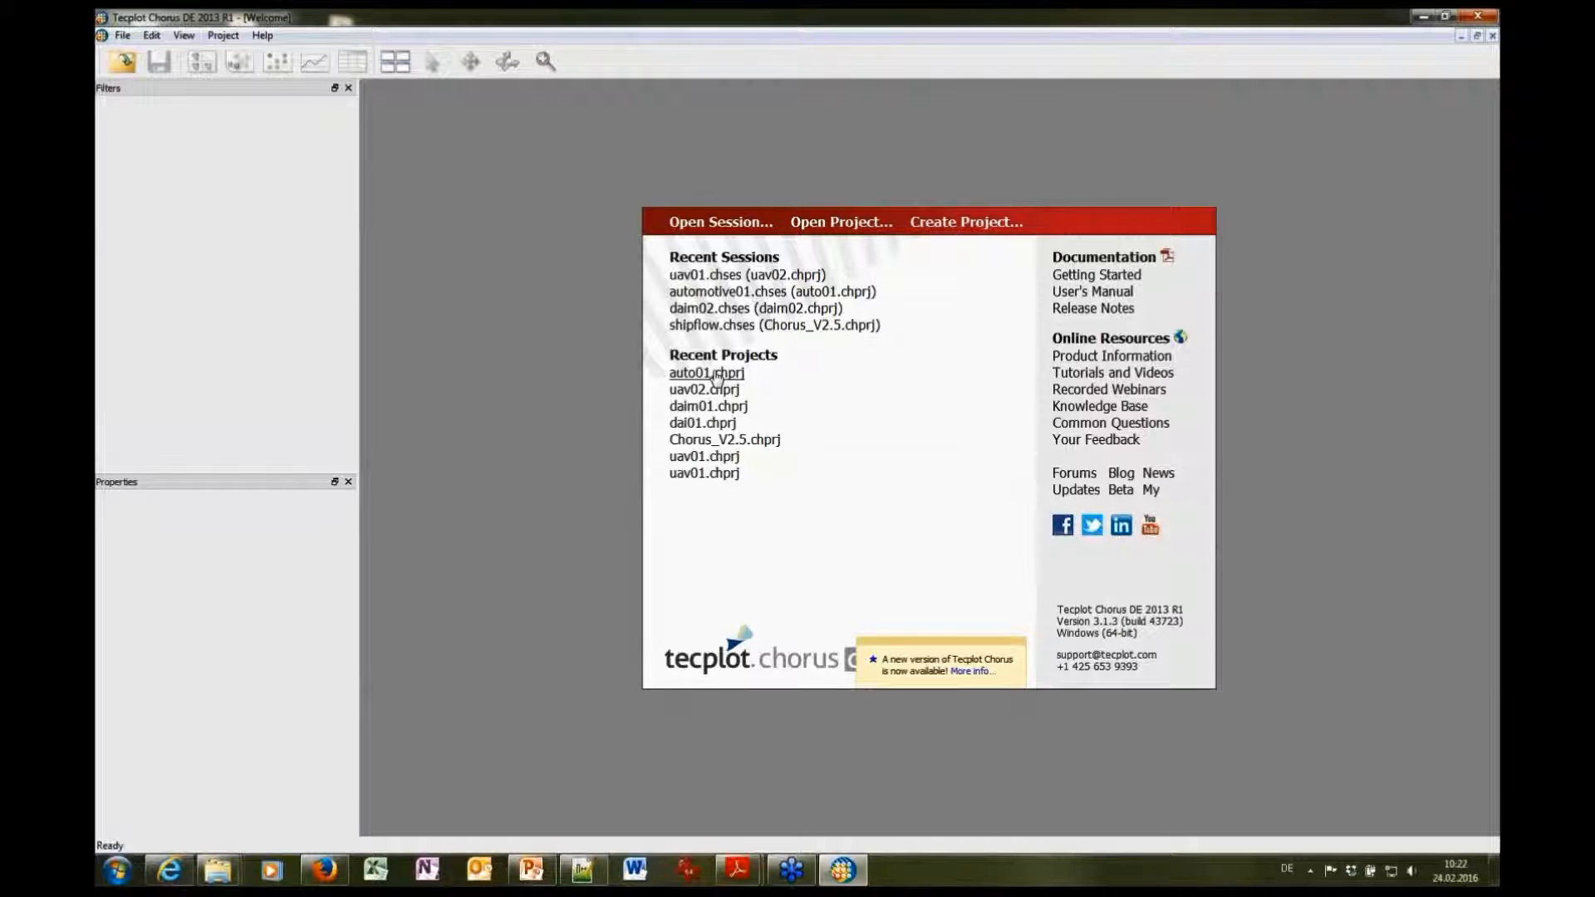
pyautogui.click(716, 375)
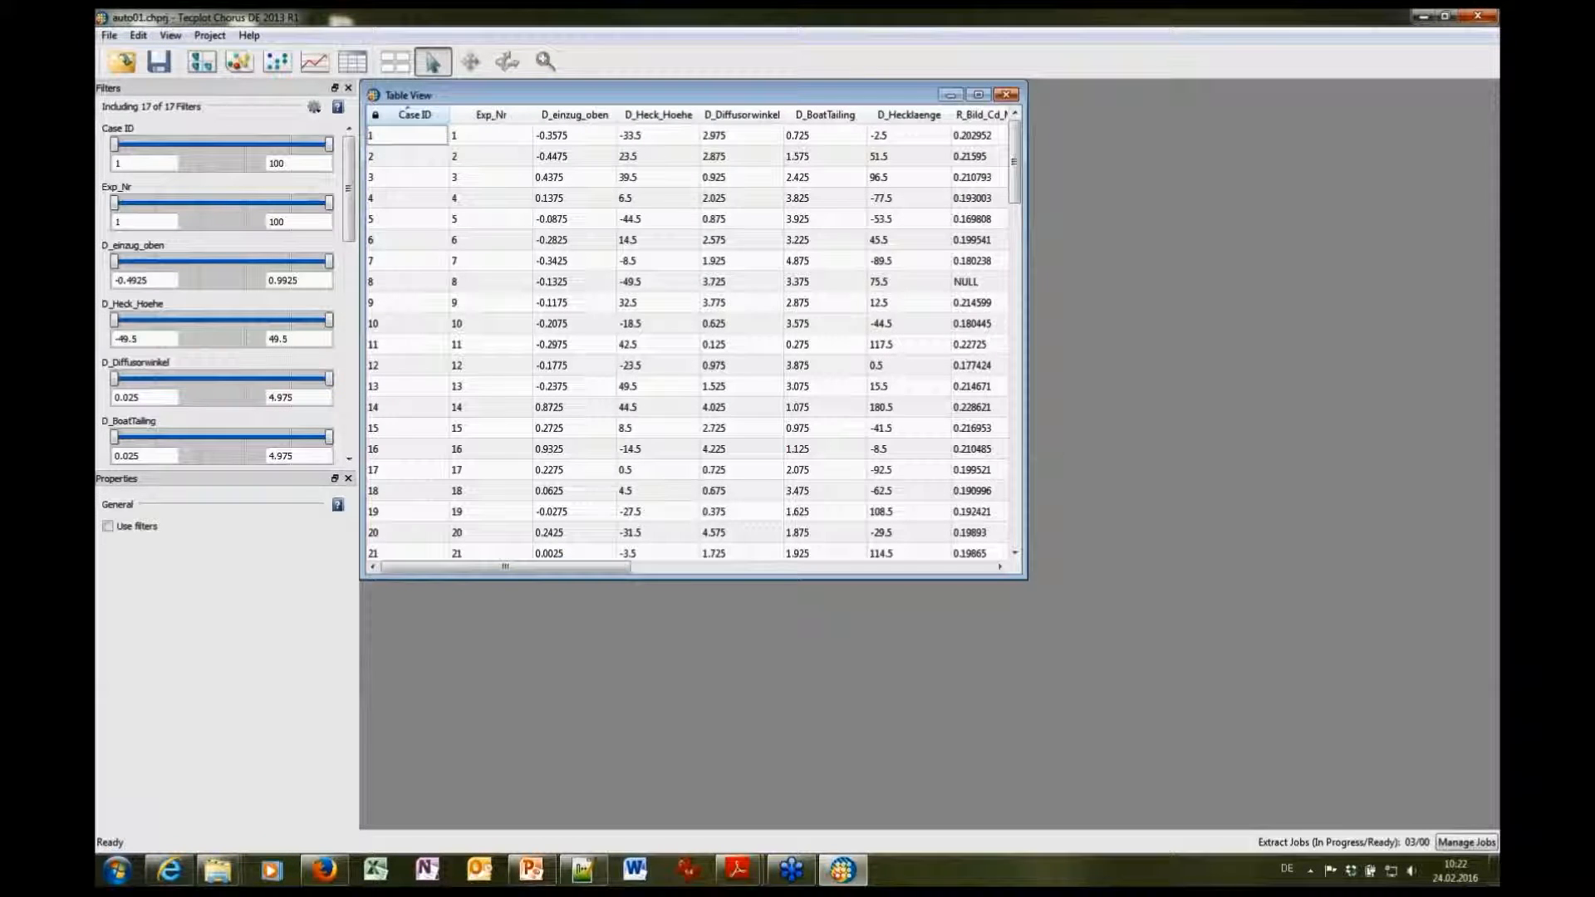
# Select case 5 in the table and show its images in an image view
pyautogui.moveTo(1016, 199); pyautogui.dragTo(1028, 166)
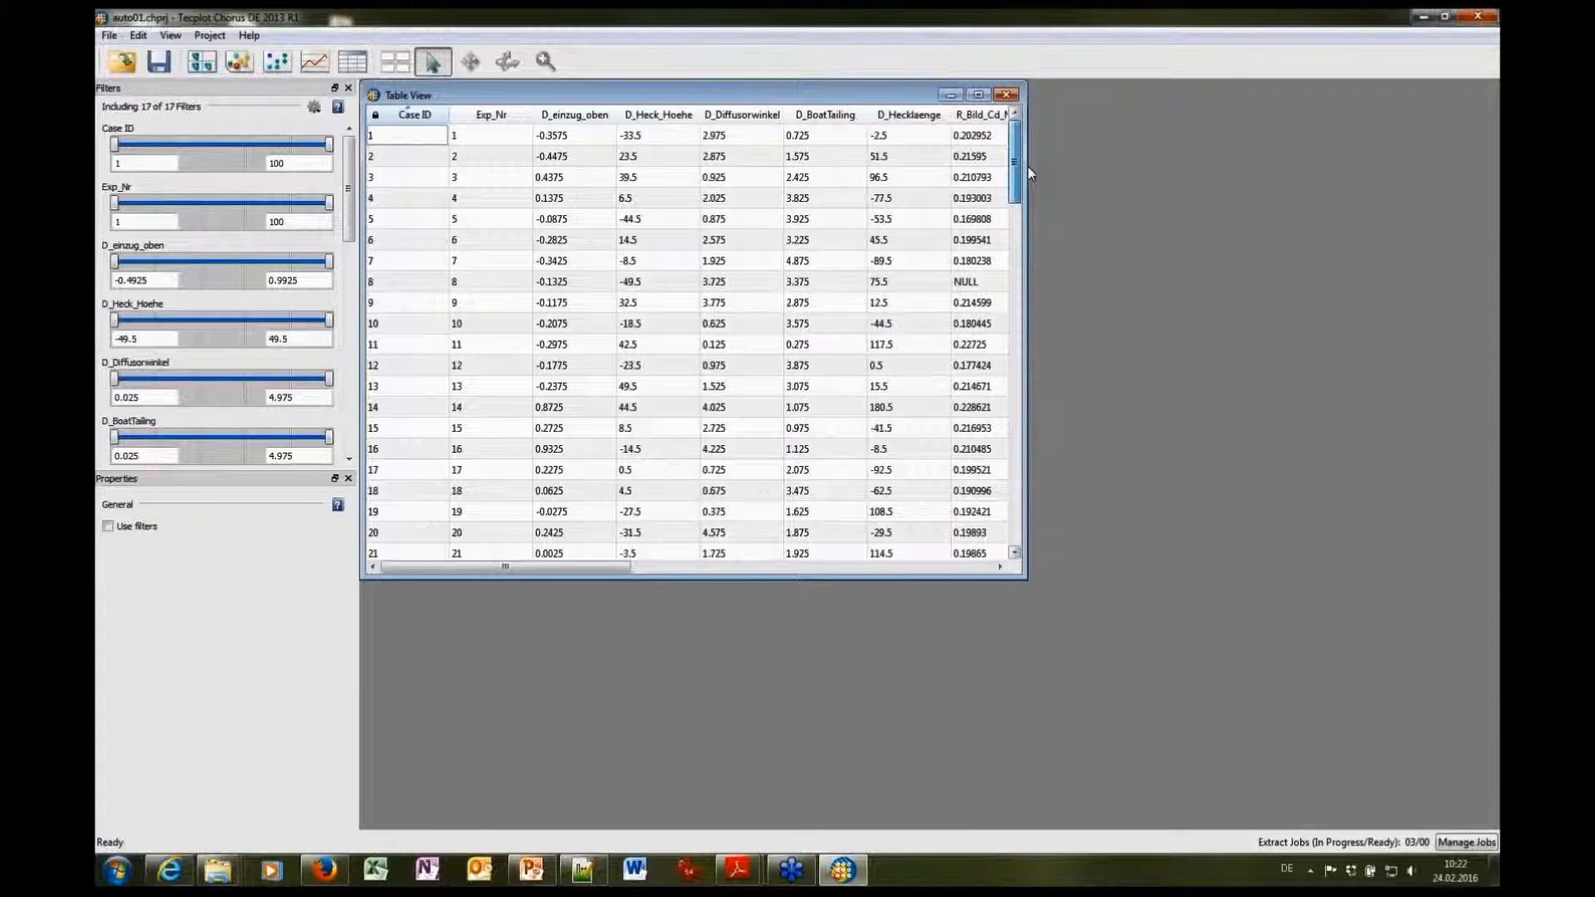
pyautogui.click(396, 159)
pyautogui.click(396, 221)
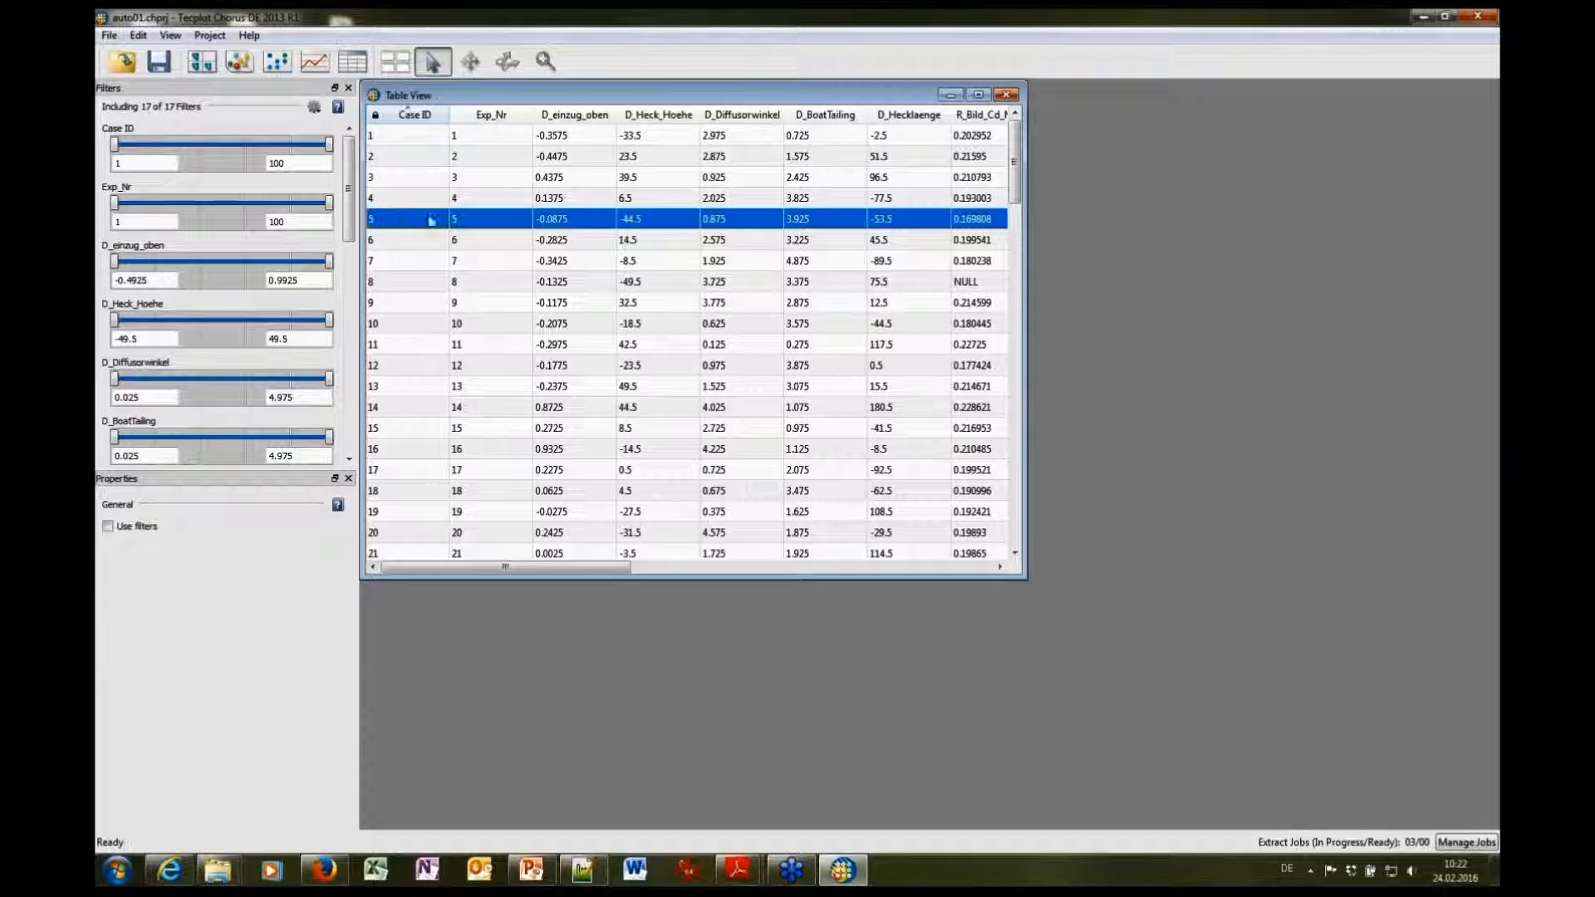
pyautogui.rightClick(423, 219)
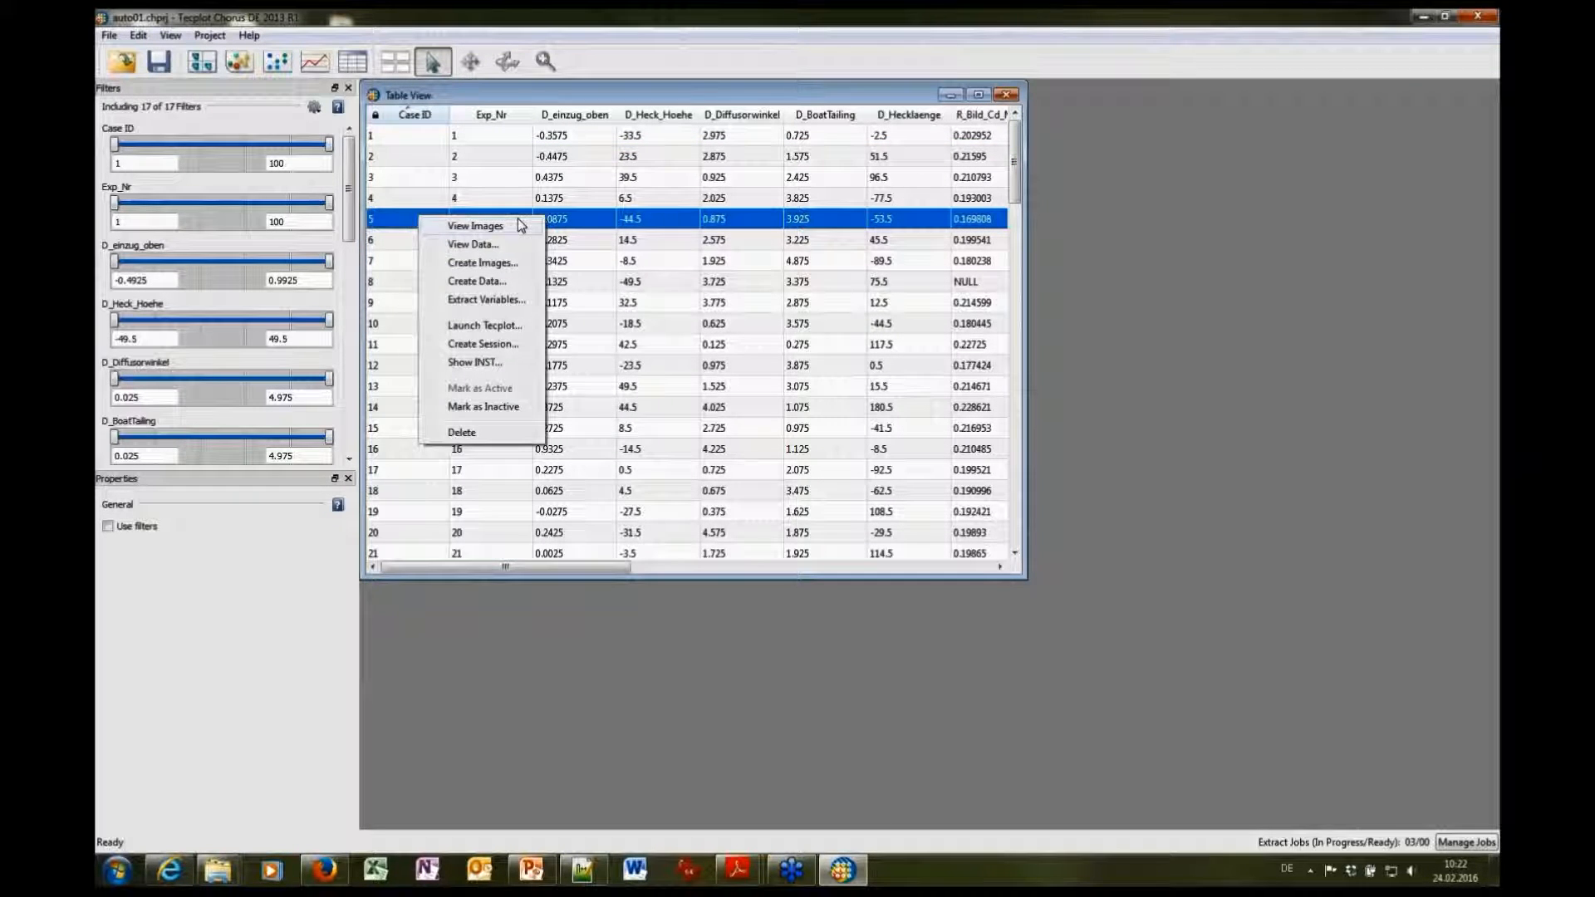
pyautogui.click(485, 230)
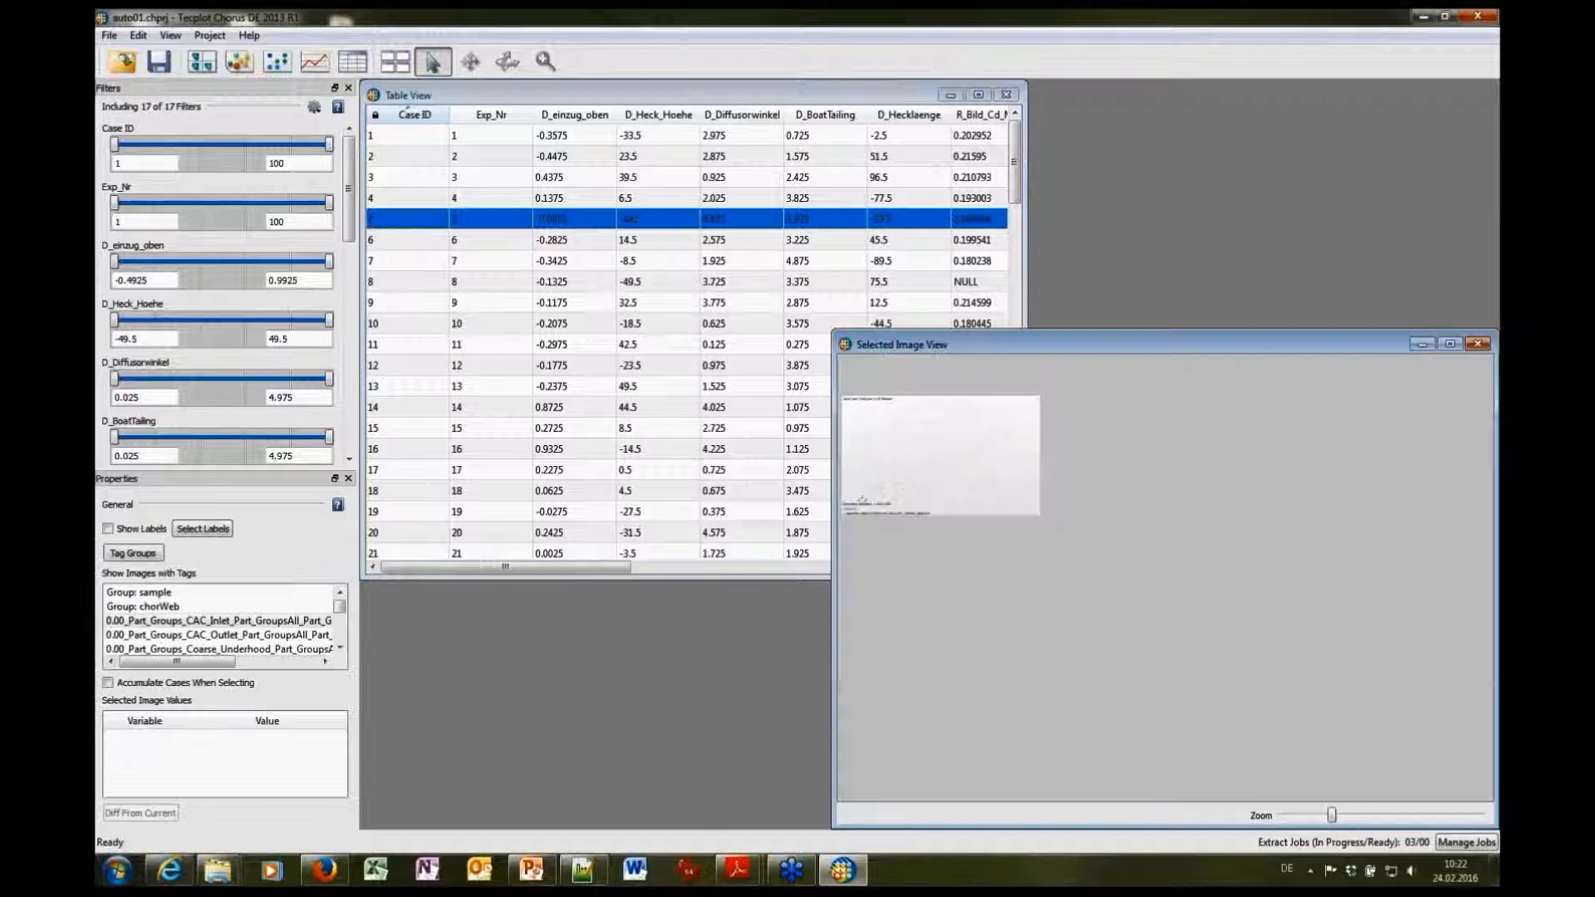
# Look through the image tags for case 5, from the part groups through the mesh sections to the static pressure views
pyautogui.moveTo(339, 608)
pyautogui.mouseDown()
pyautogui.moveTo(337, 643)
pyautogui.moveTo(339, 606)
pyautogui.mouseUp()
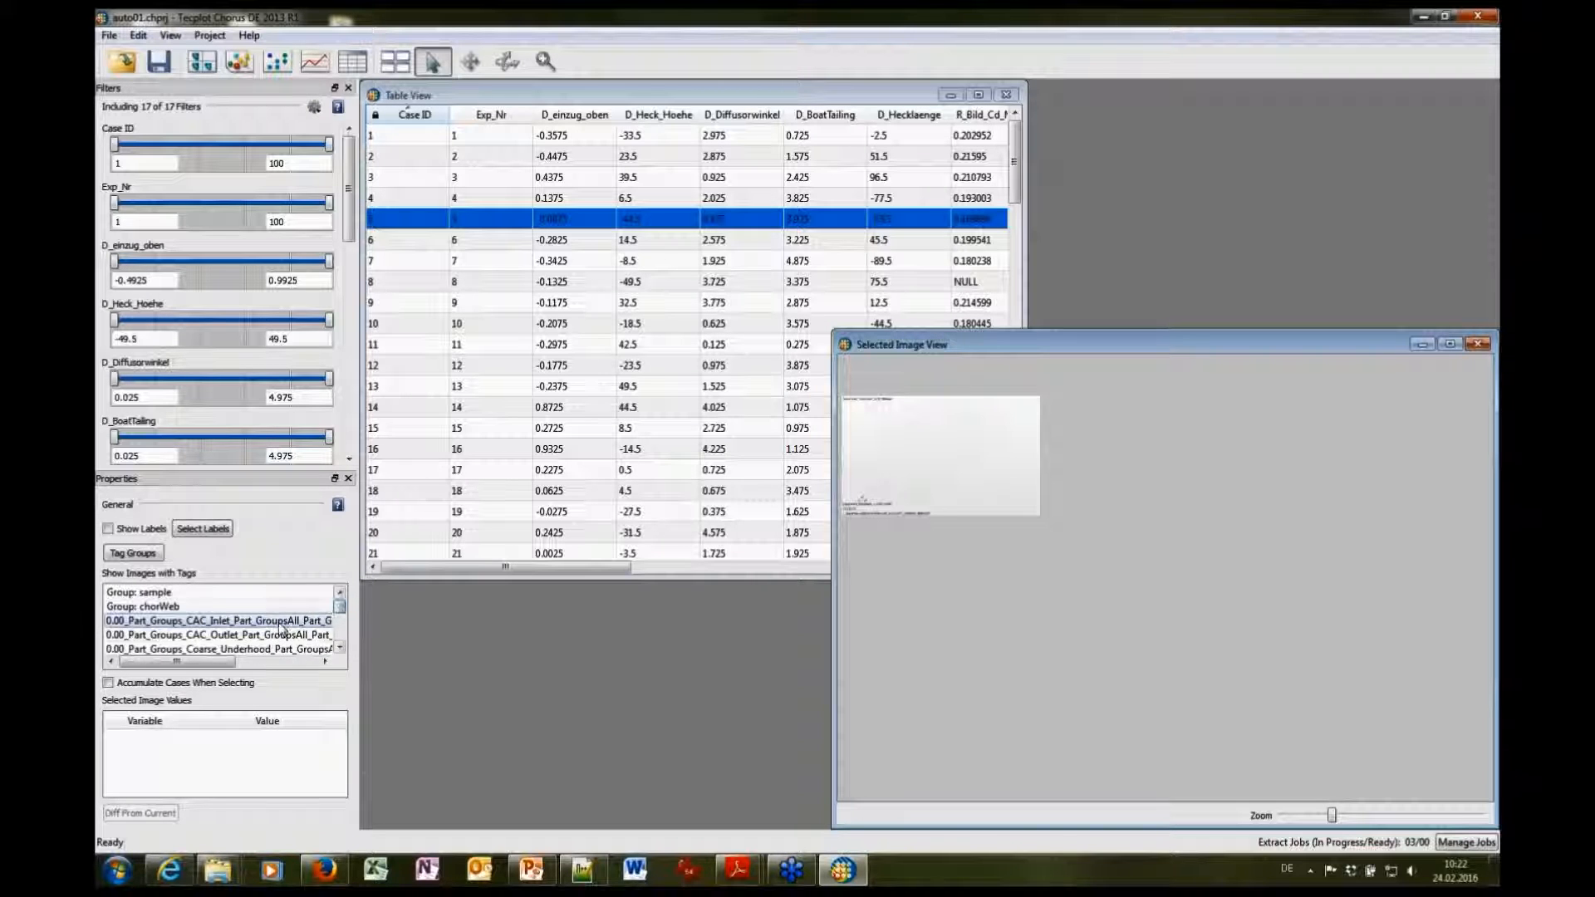
pyautogui.scroll(-1, 296, 636)
pyautogui.scroll(-3, 297, 635)
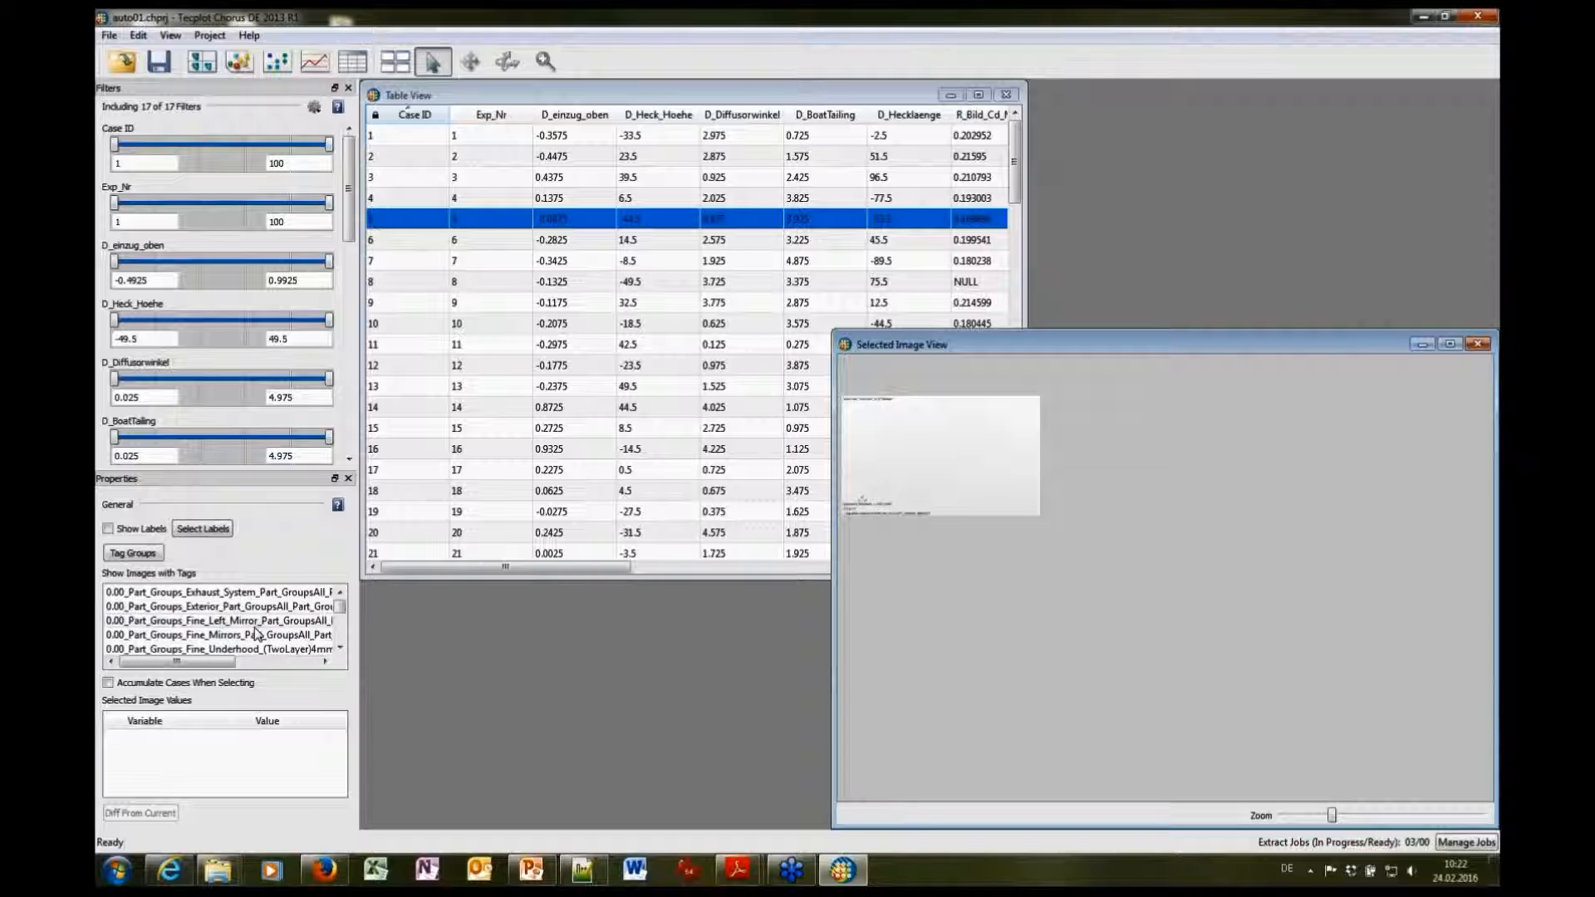
pyautogui.moveTo(339, 607); pyautogui.dragTo(340, 620)
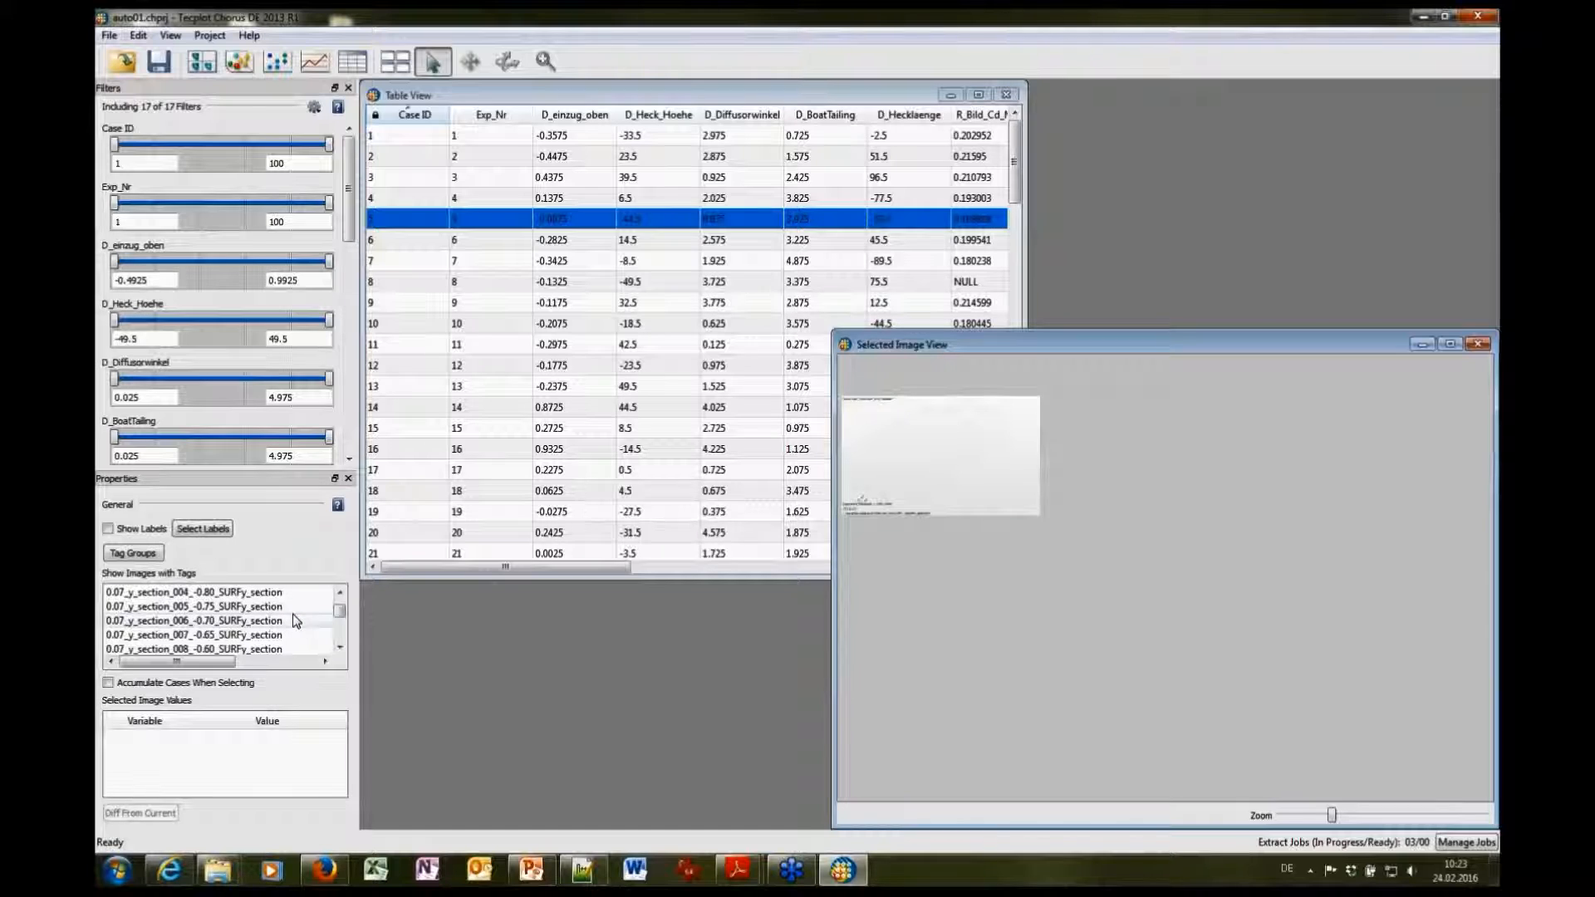
pyautogui.scroll(-8, 296, 623)
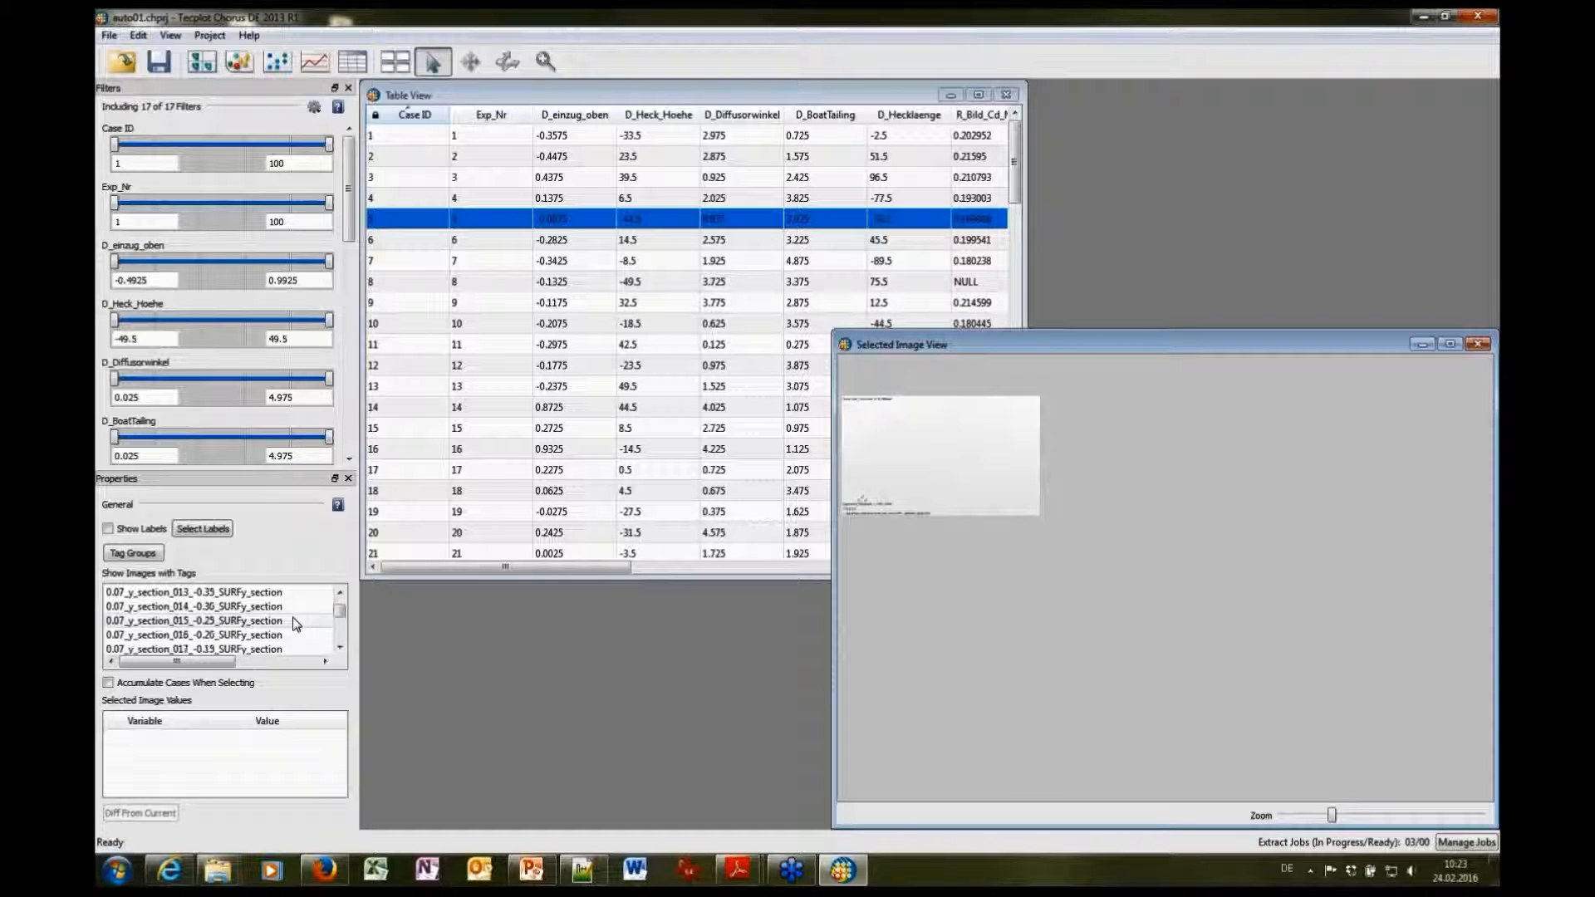
pyautogui.scroll(-3, 296, 634)
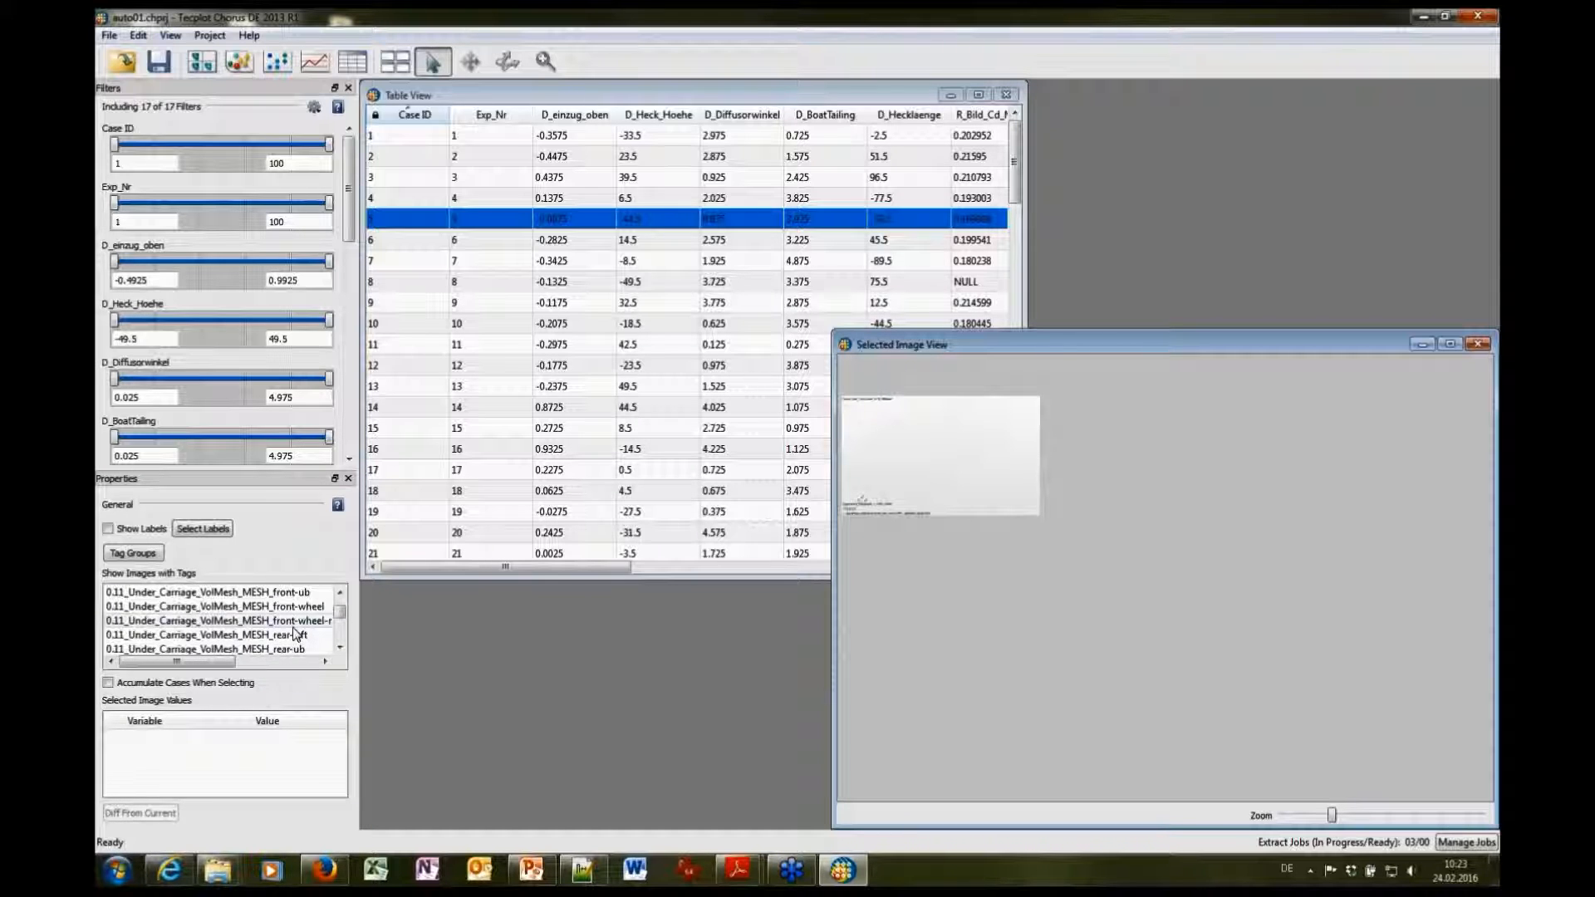
pyautogui.scroll(-4, 296, 634)
pyautogui.scroll(-3, 295, 636)
pyautogui.scroll(-10, 292, 640)
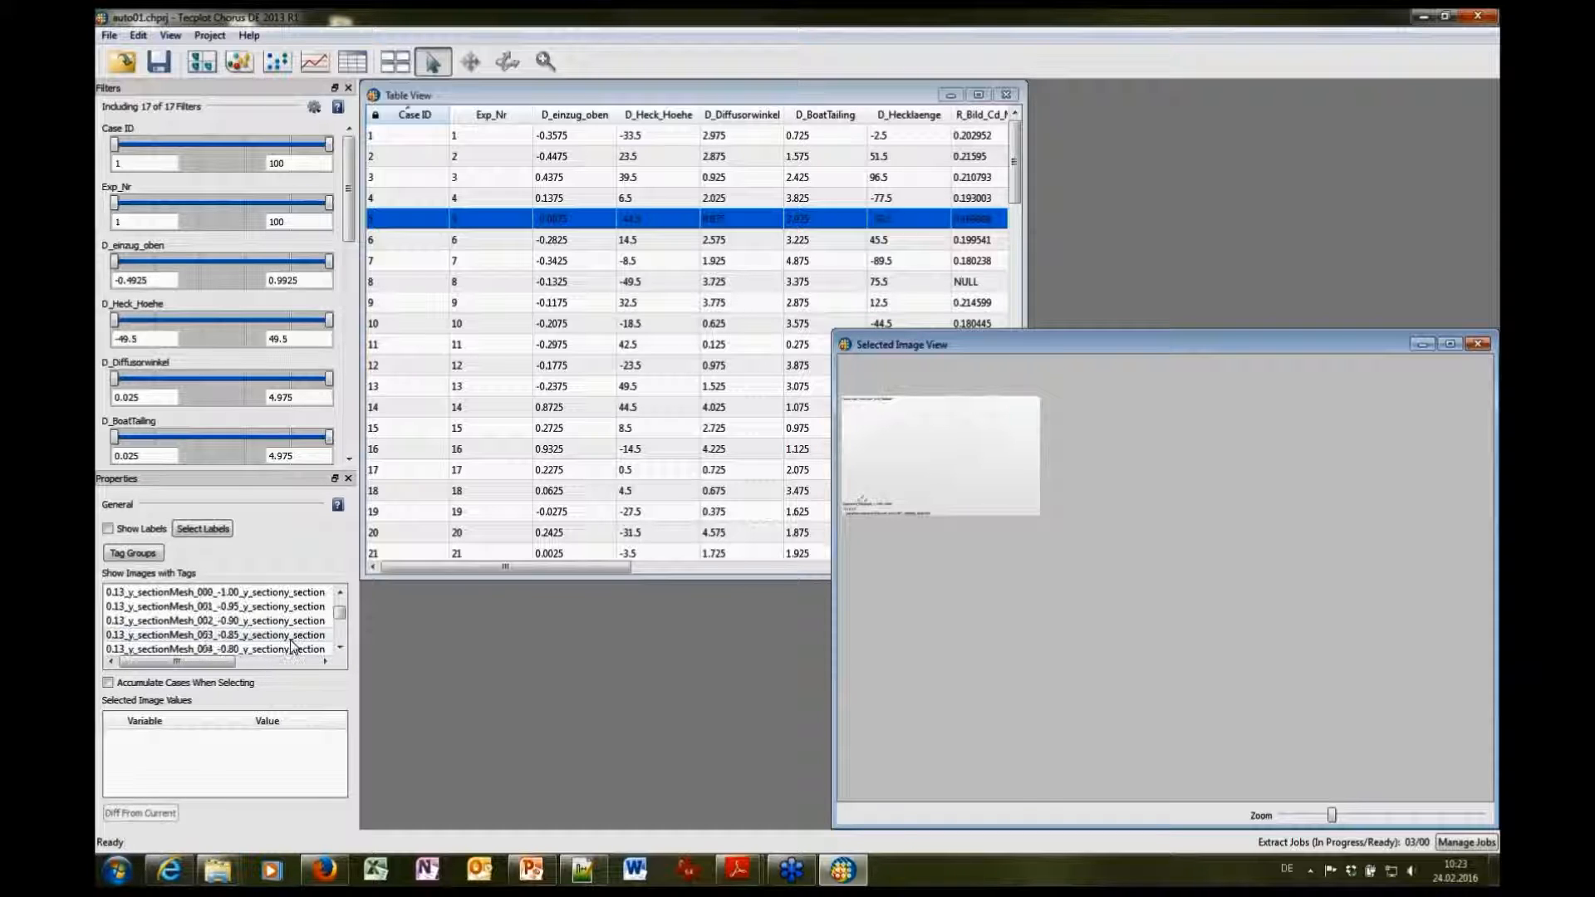
pyautogui.scroll(-15, 292, 645)
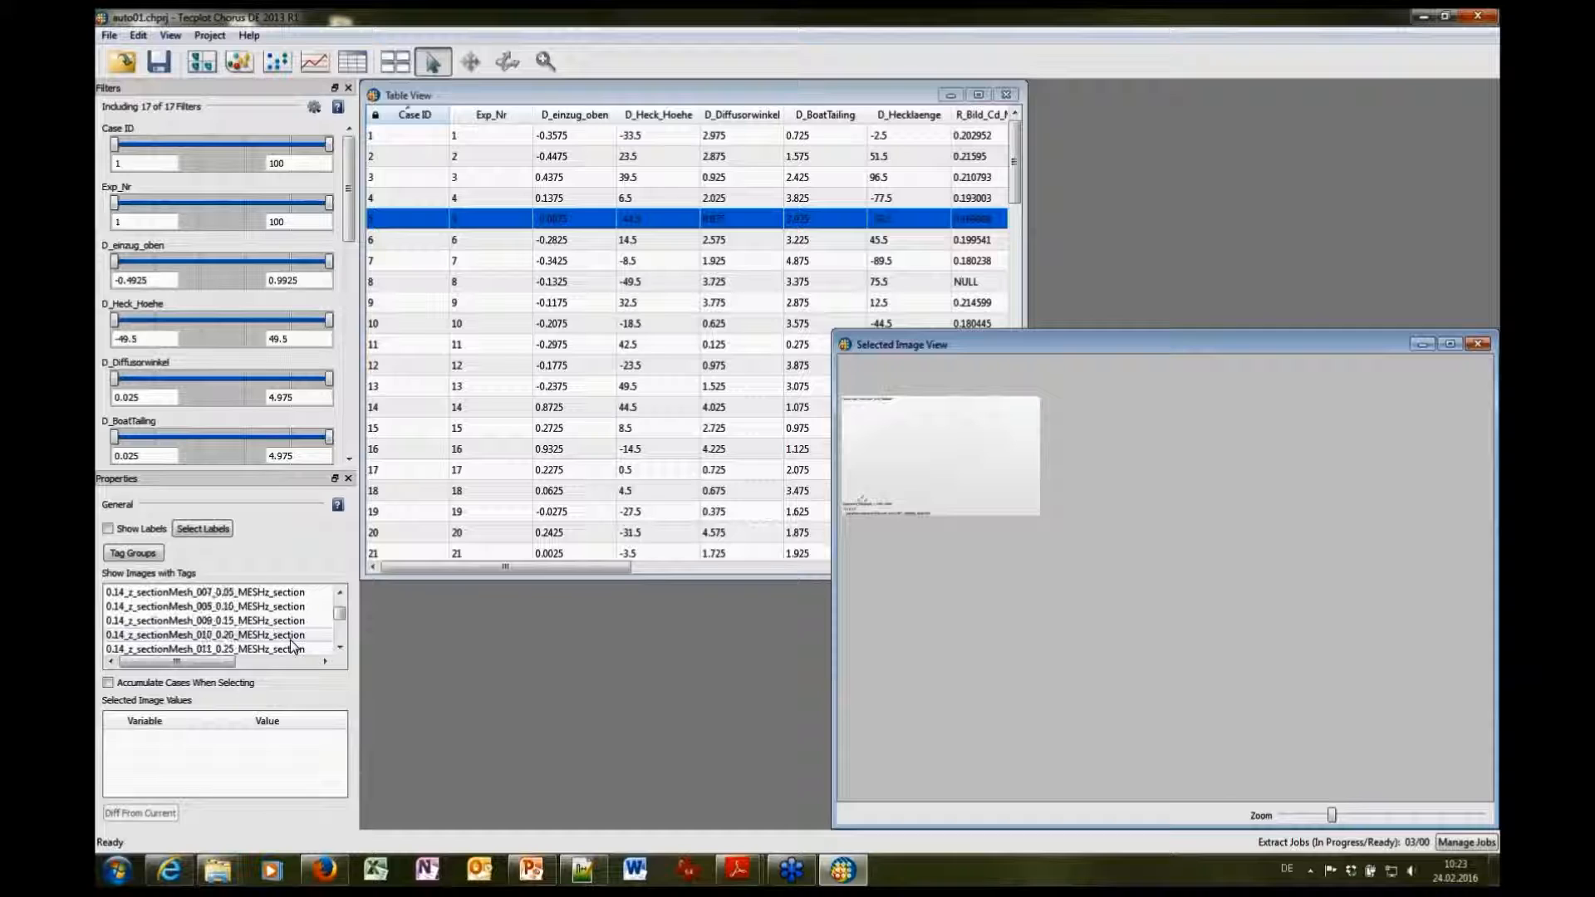
pyautogui.scroll(-5, 288, 643)
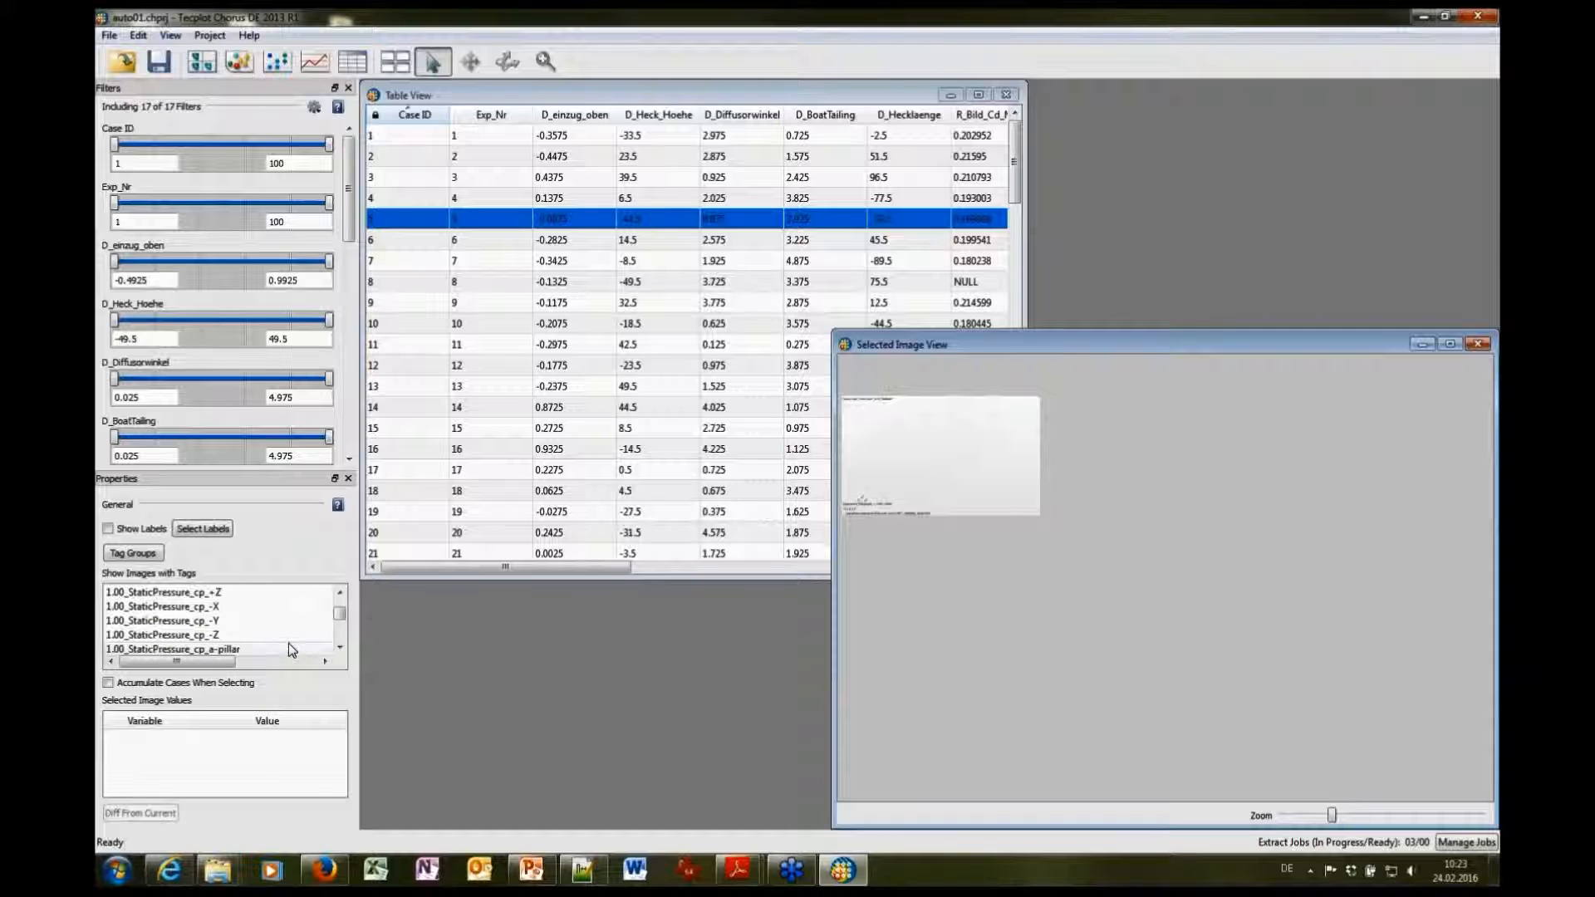
pyautogui.scroll(3, 287, 643)
pyautogui.scroll(-2, 287, 643)
pyautogui.scroll(-4, 287, 643)
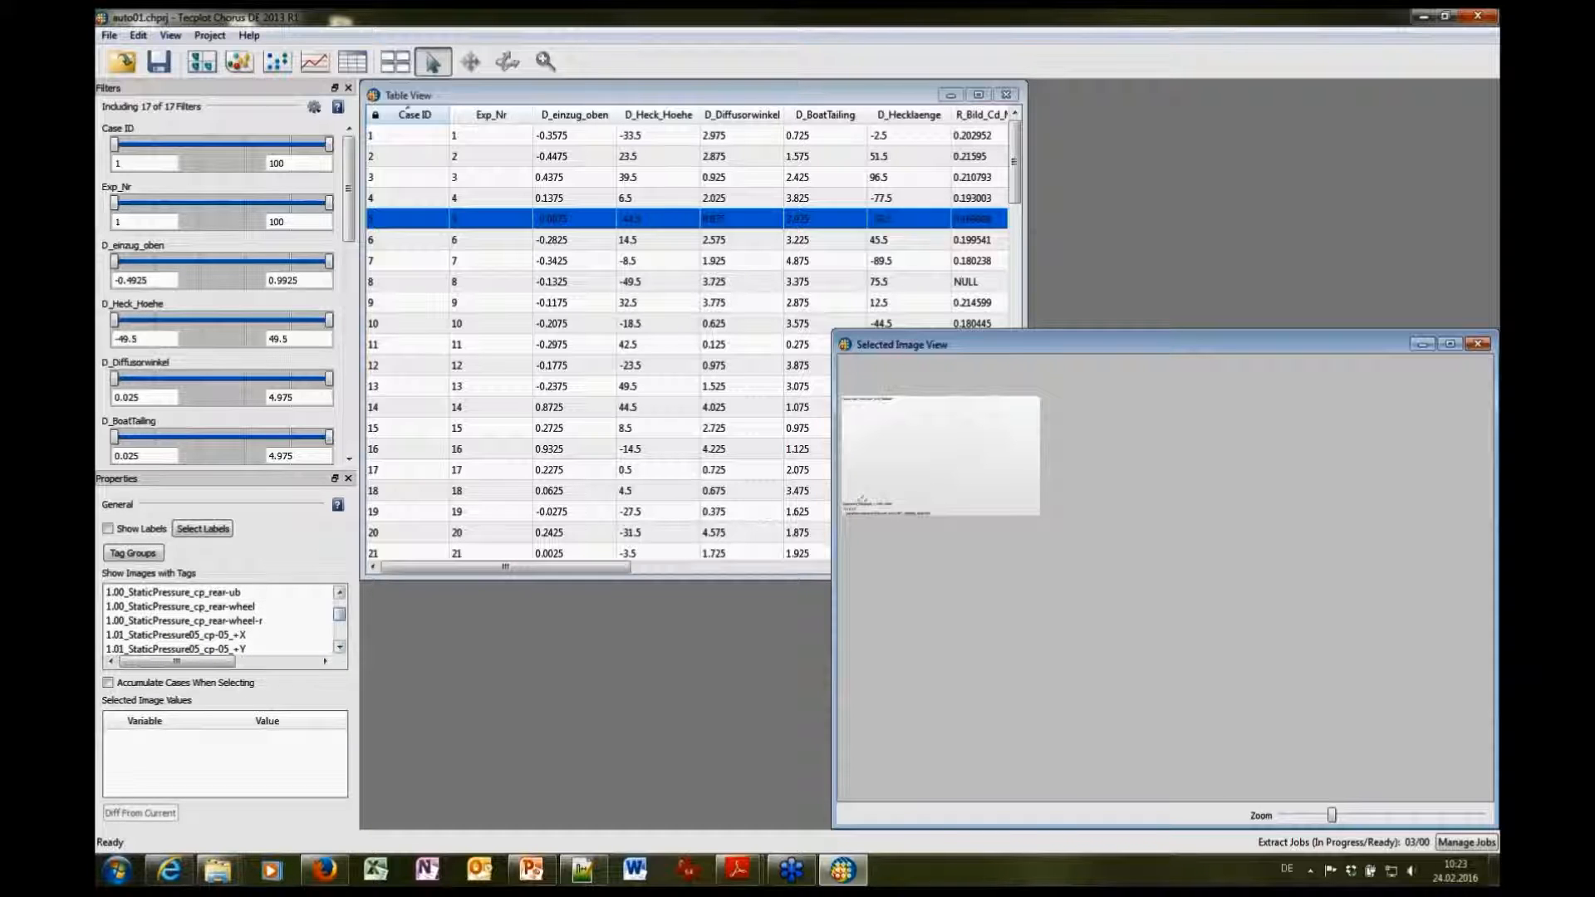
# Inspect which tags belong to the tag group sample and close the tag group settings
pyautogui.click(136, 554)
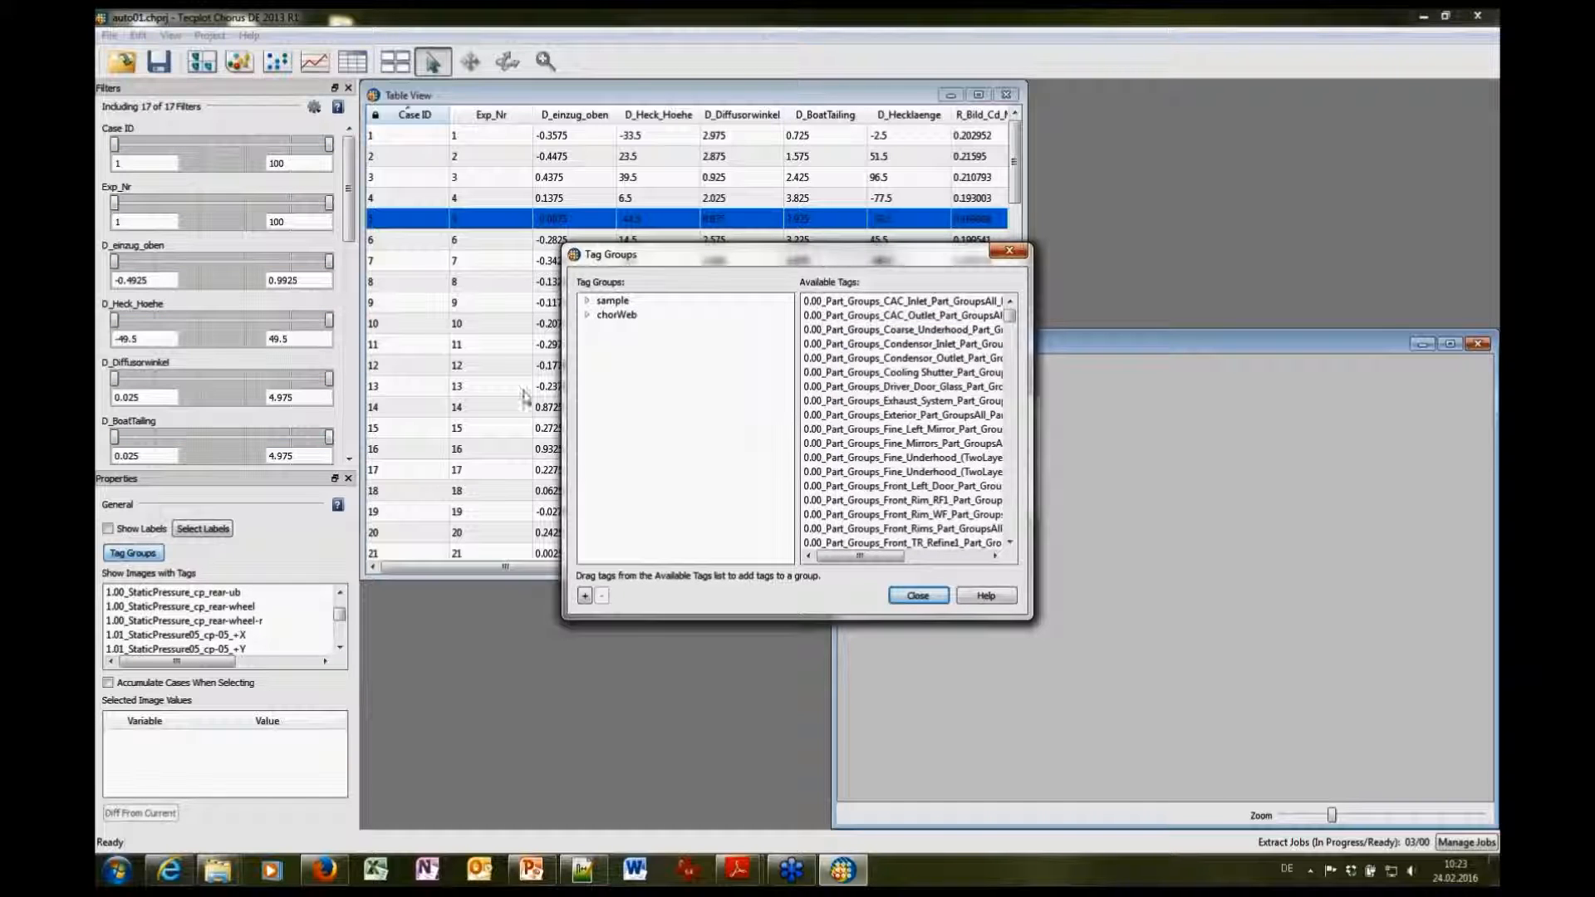
pyautogui.click(588, 302)
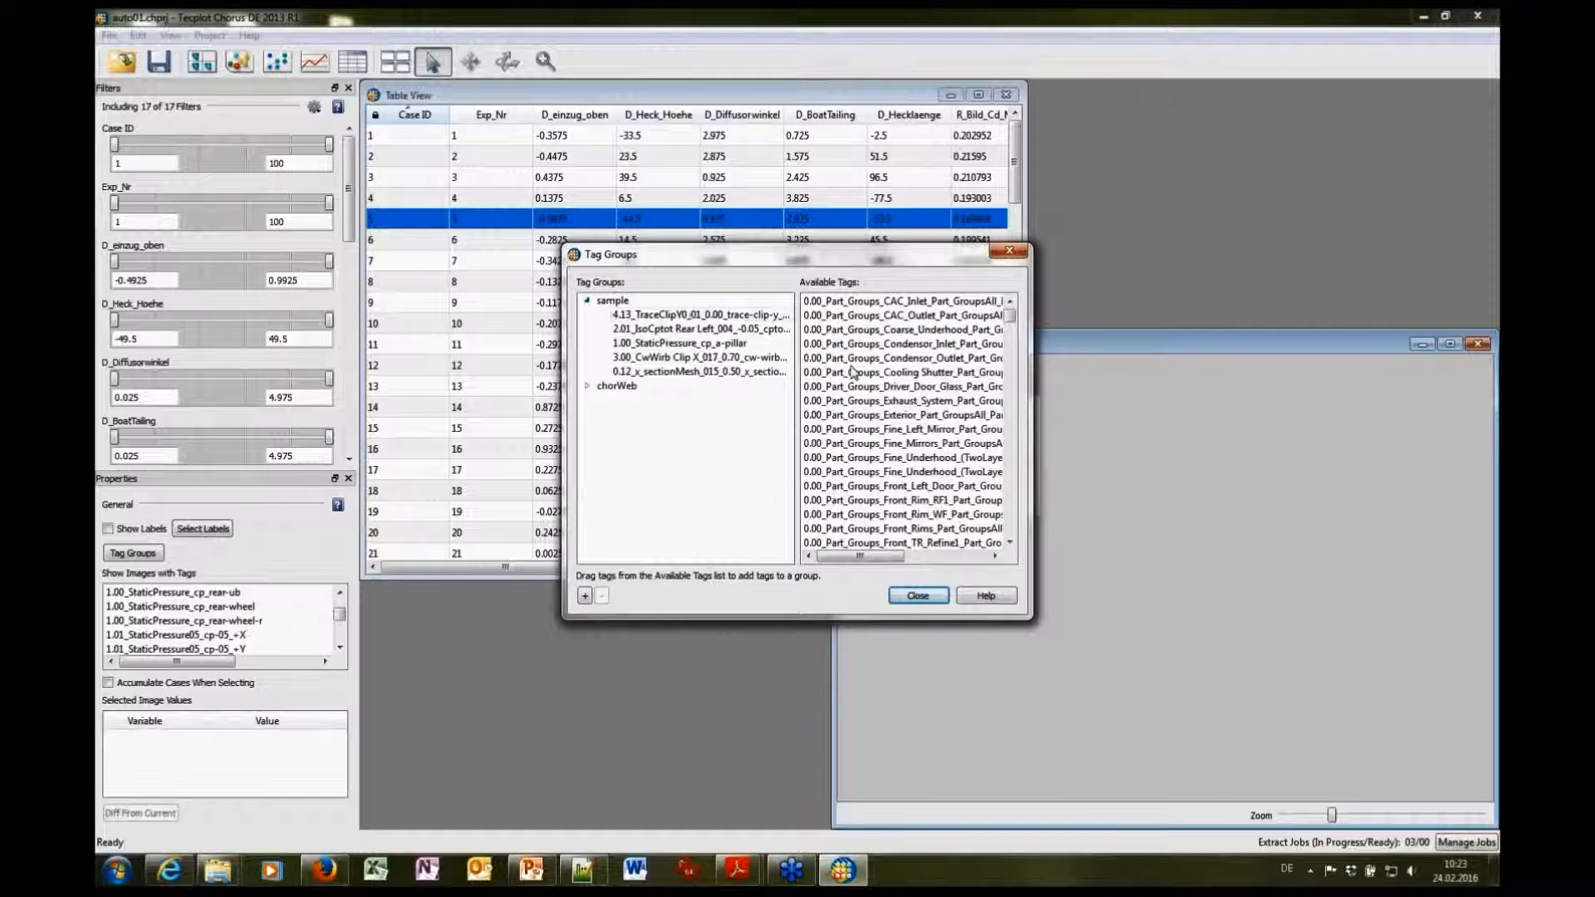
pyautogui.moveTo(1013, 324)
pyautogui.mouseDown()
pyautogui.moveTo(1026, 541)
pyautogui.moveTo(1010, 316)
pyautogui.mouseUp()
pyautogui.moveTo(841, 260); pyautogui.dragTo(591, 187)
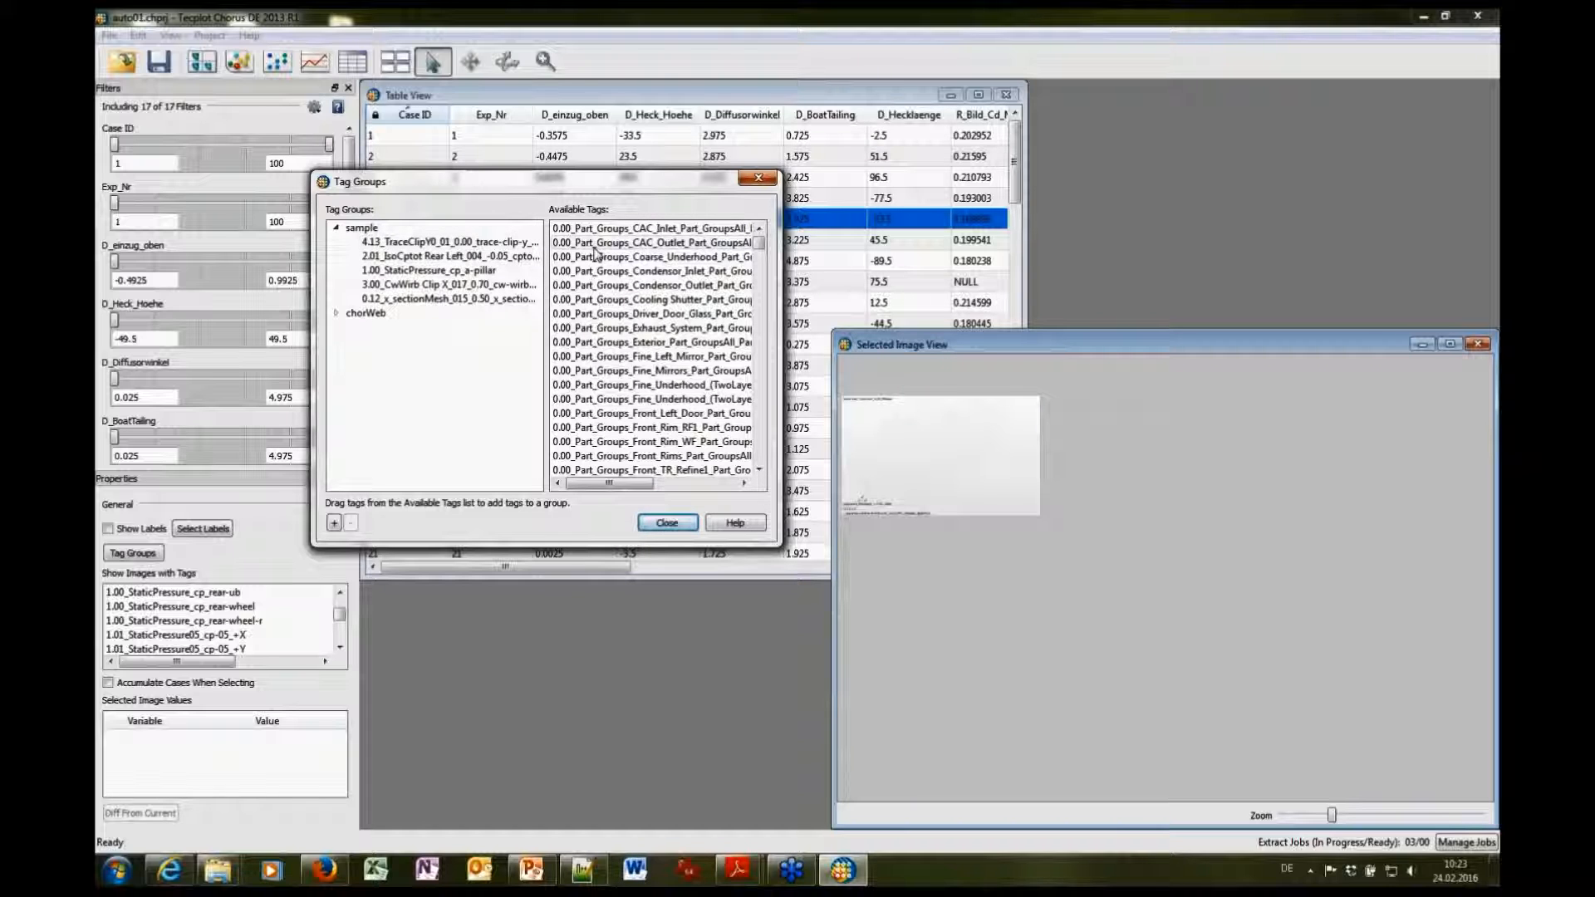
pyautogui.click(758, 181)
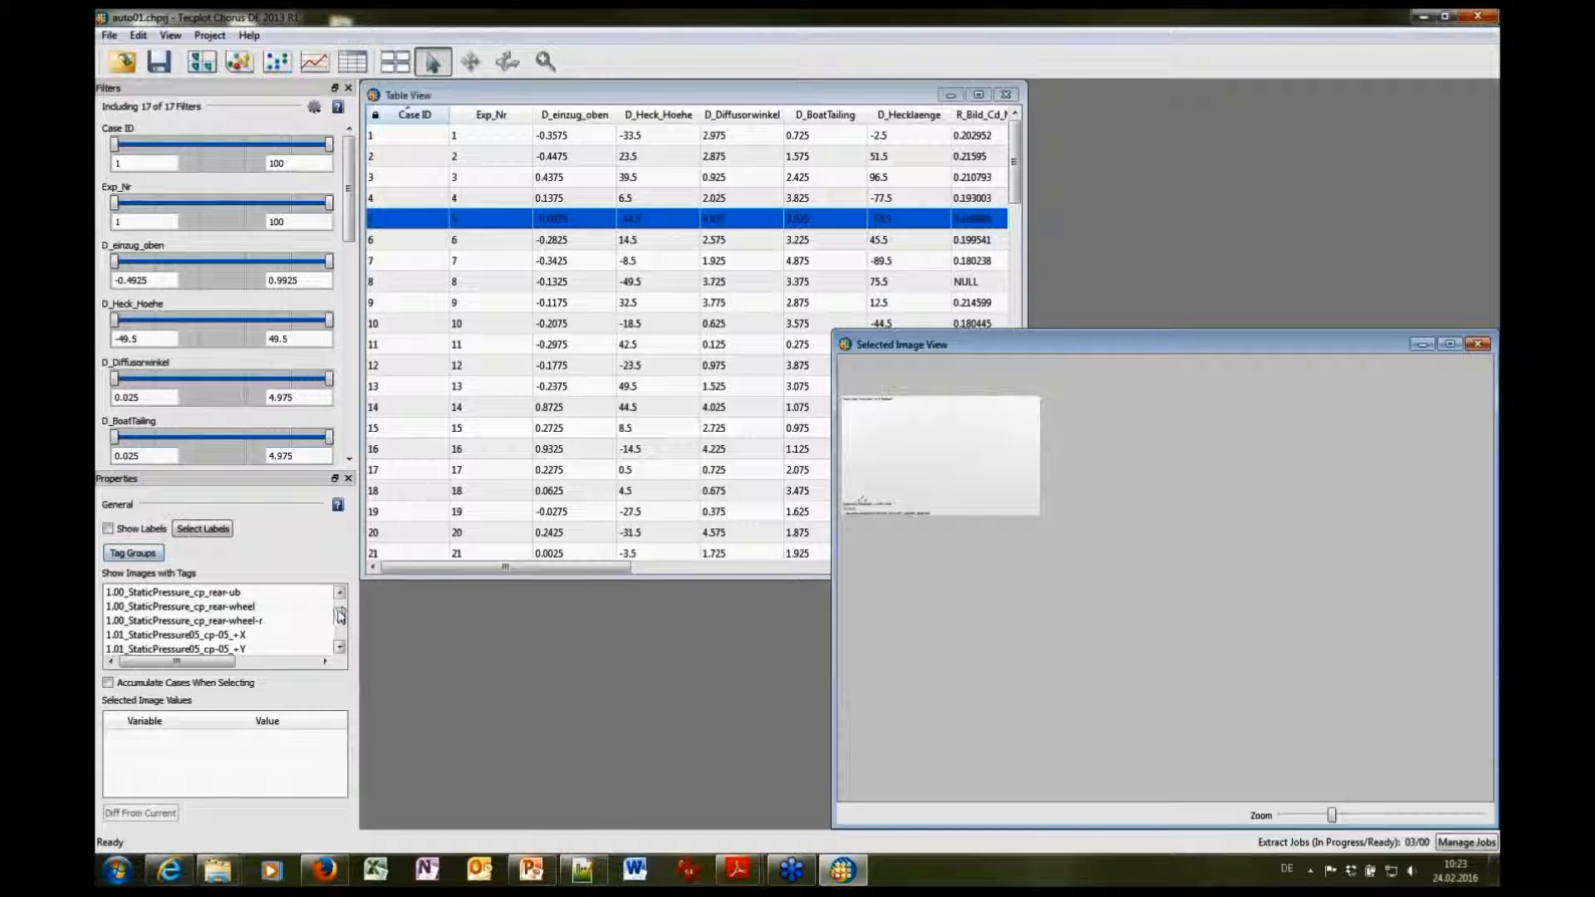
# Show the case 5 images of the tag group sample, and reposition and widen the image view to compare them
pyautogui.moveTo(341, 617); pyautogui.dragTo(341, 600)
pyautogui.click(159, 593)
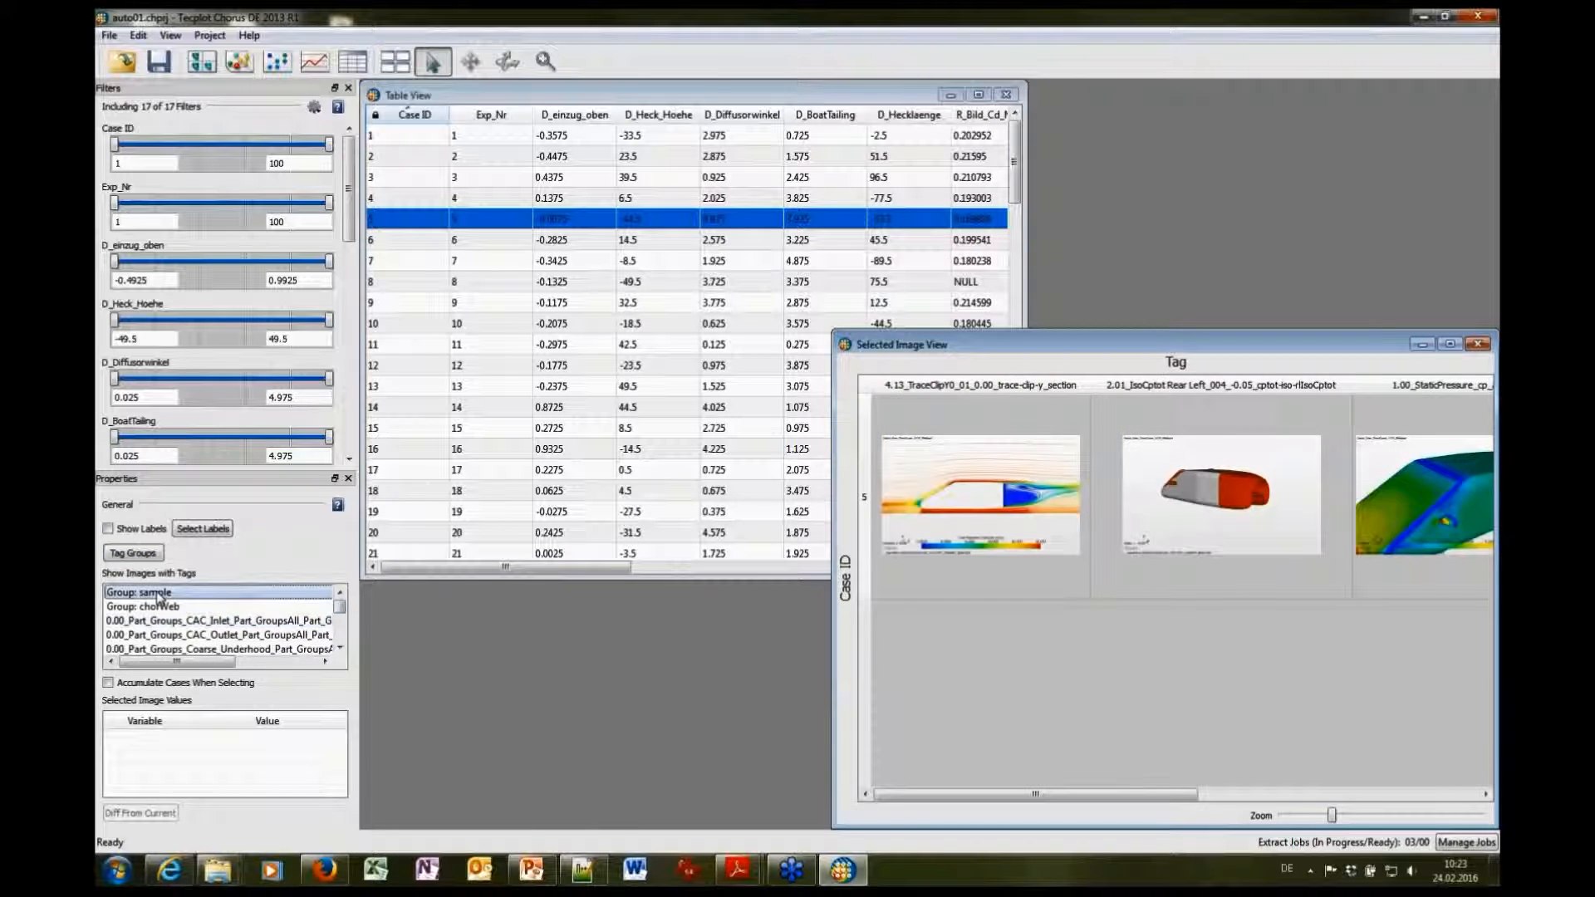
pyautogui.moveTo(1152, 345); pyautogui.dragTo(718, 205)
pyautogui.moveTo(1065, 282); pyautogui.dragTo(1469, 299)
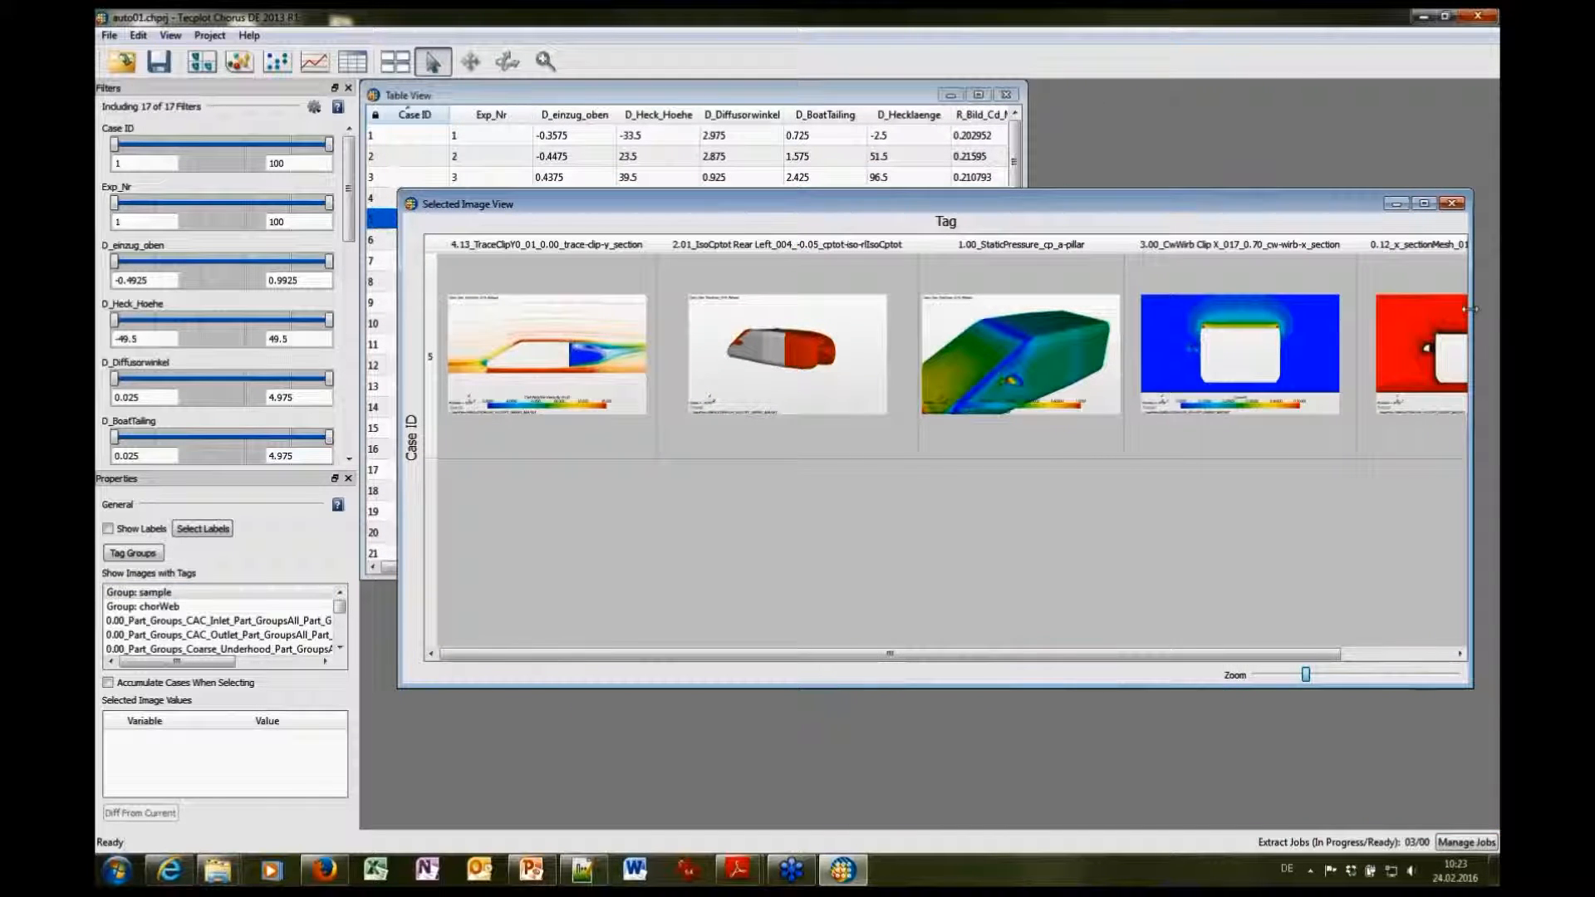
pyautogui.moveTo(1176, 212); pyautogui.dragTo(1144, 216)
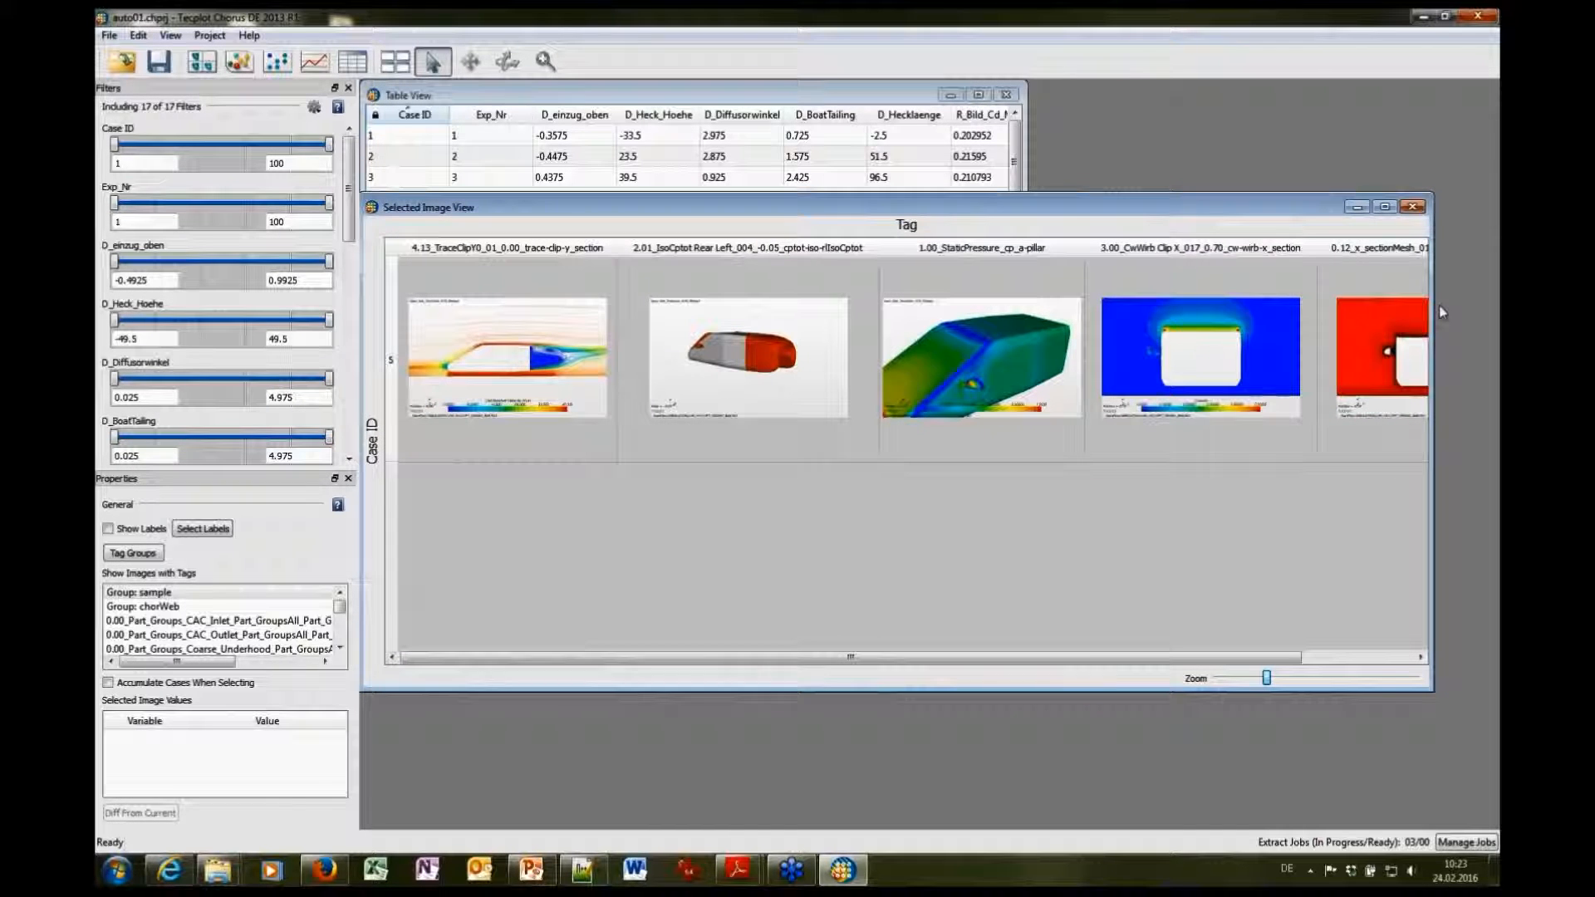
pyautogui.click(1404, 349)
pyautogui.moveTo(1432, 290); pyautogui.dragTo(1493, 290)
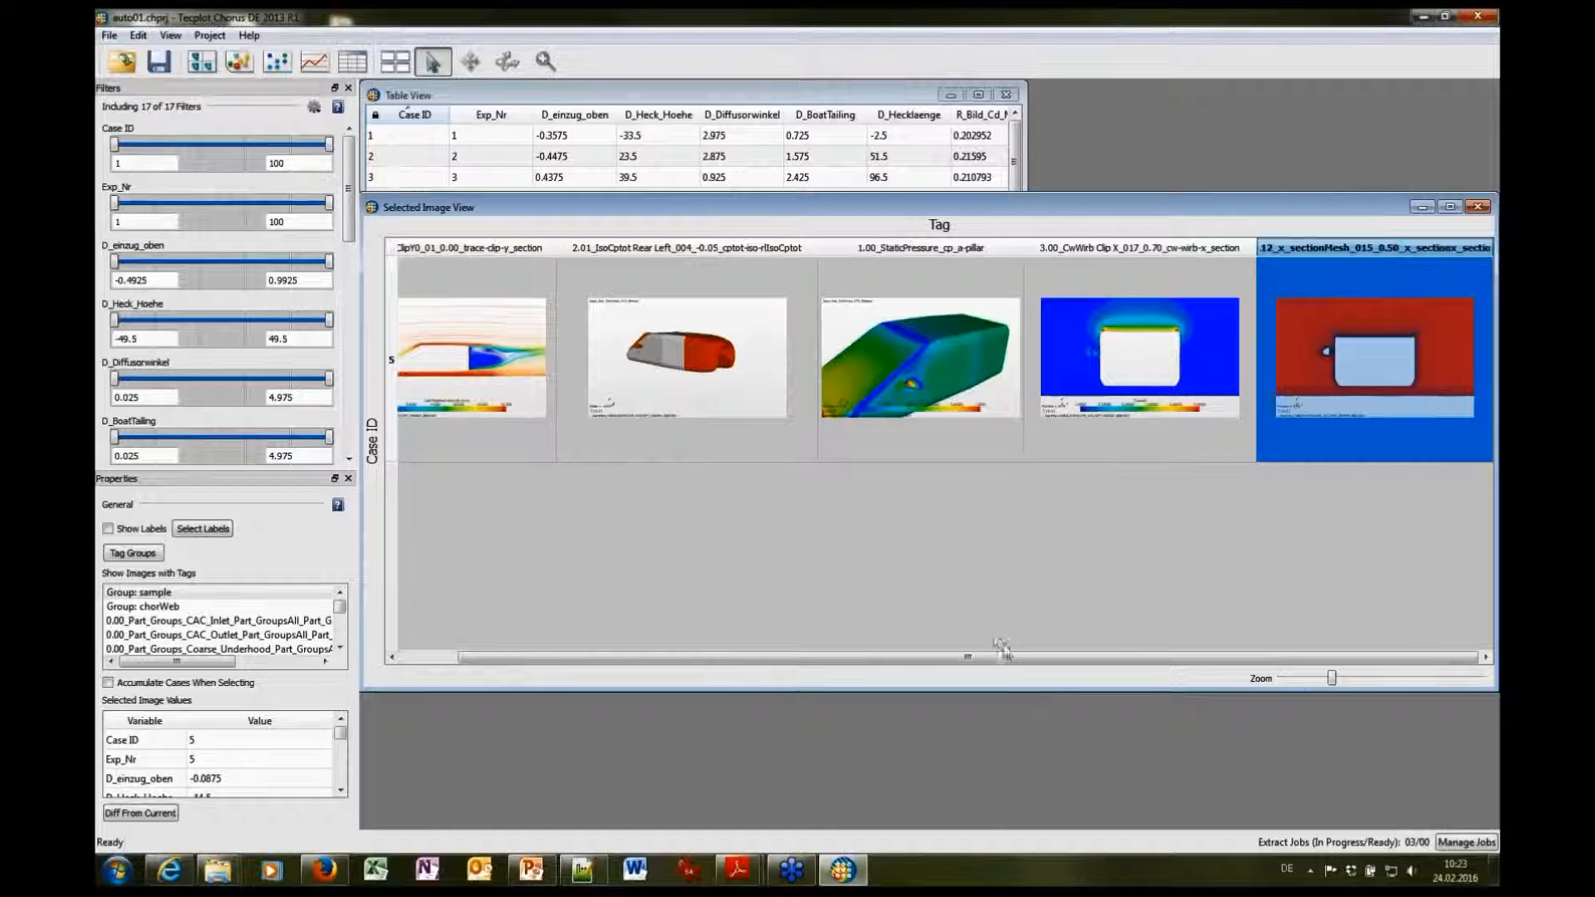
pyautogui.moveTo(1020, 660); pyautogui.dragTo(936, 668)
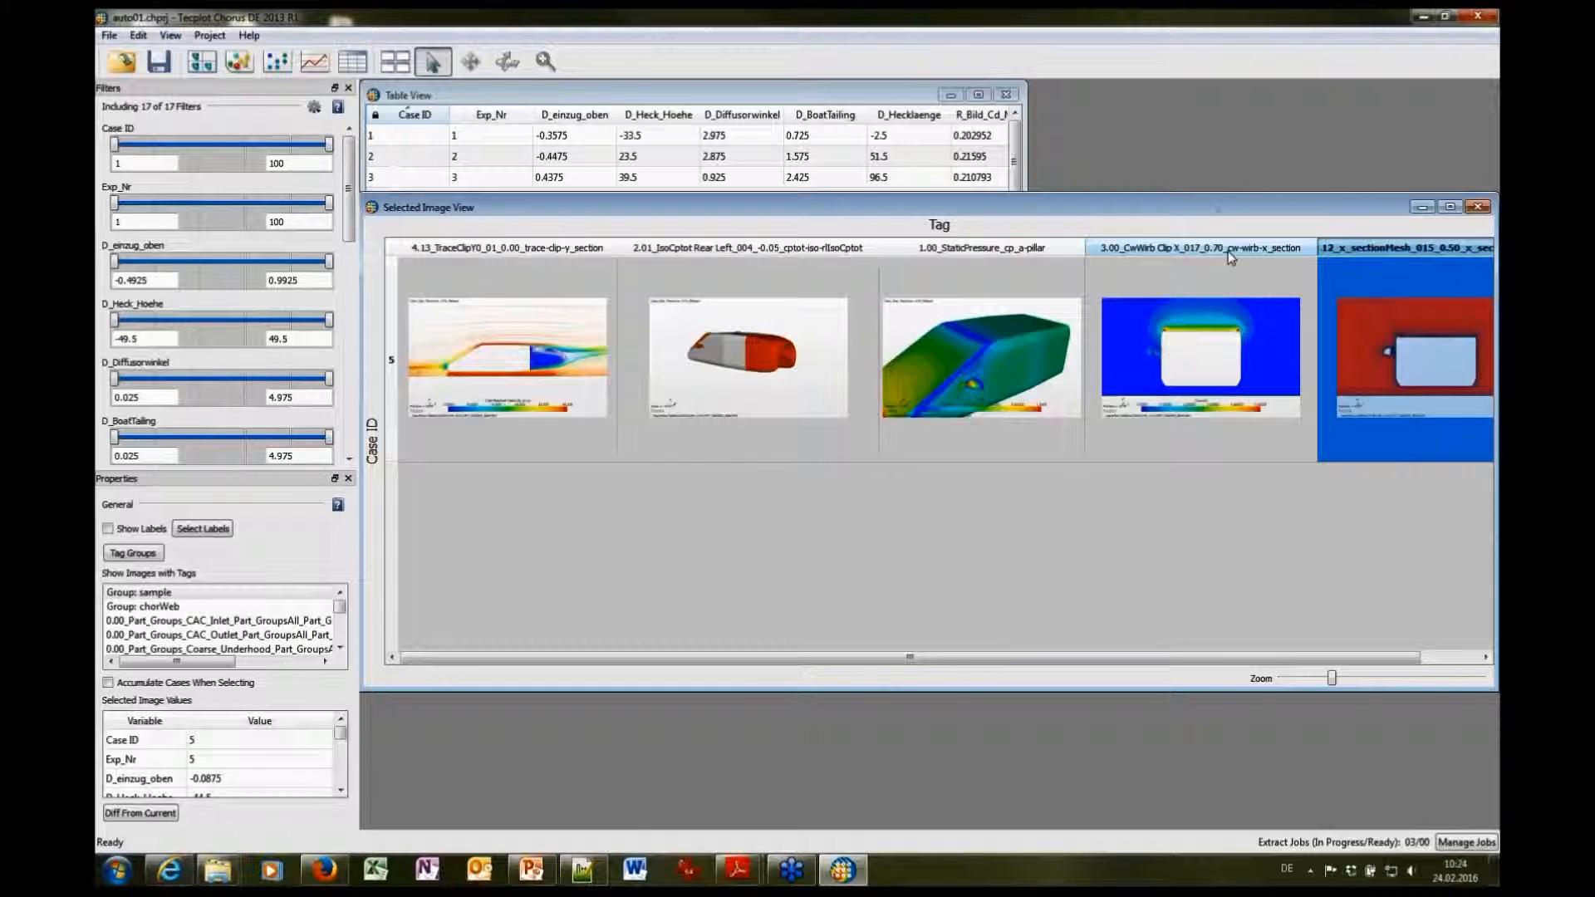
# Examine the sample images of case 5 at maximum zoom below the table and minimize the image view
pyautogui.moveTo(1220, 219); pyautogui.dragTo(1219, 333)
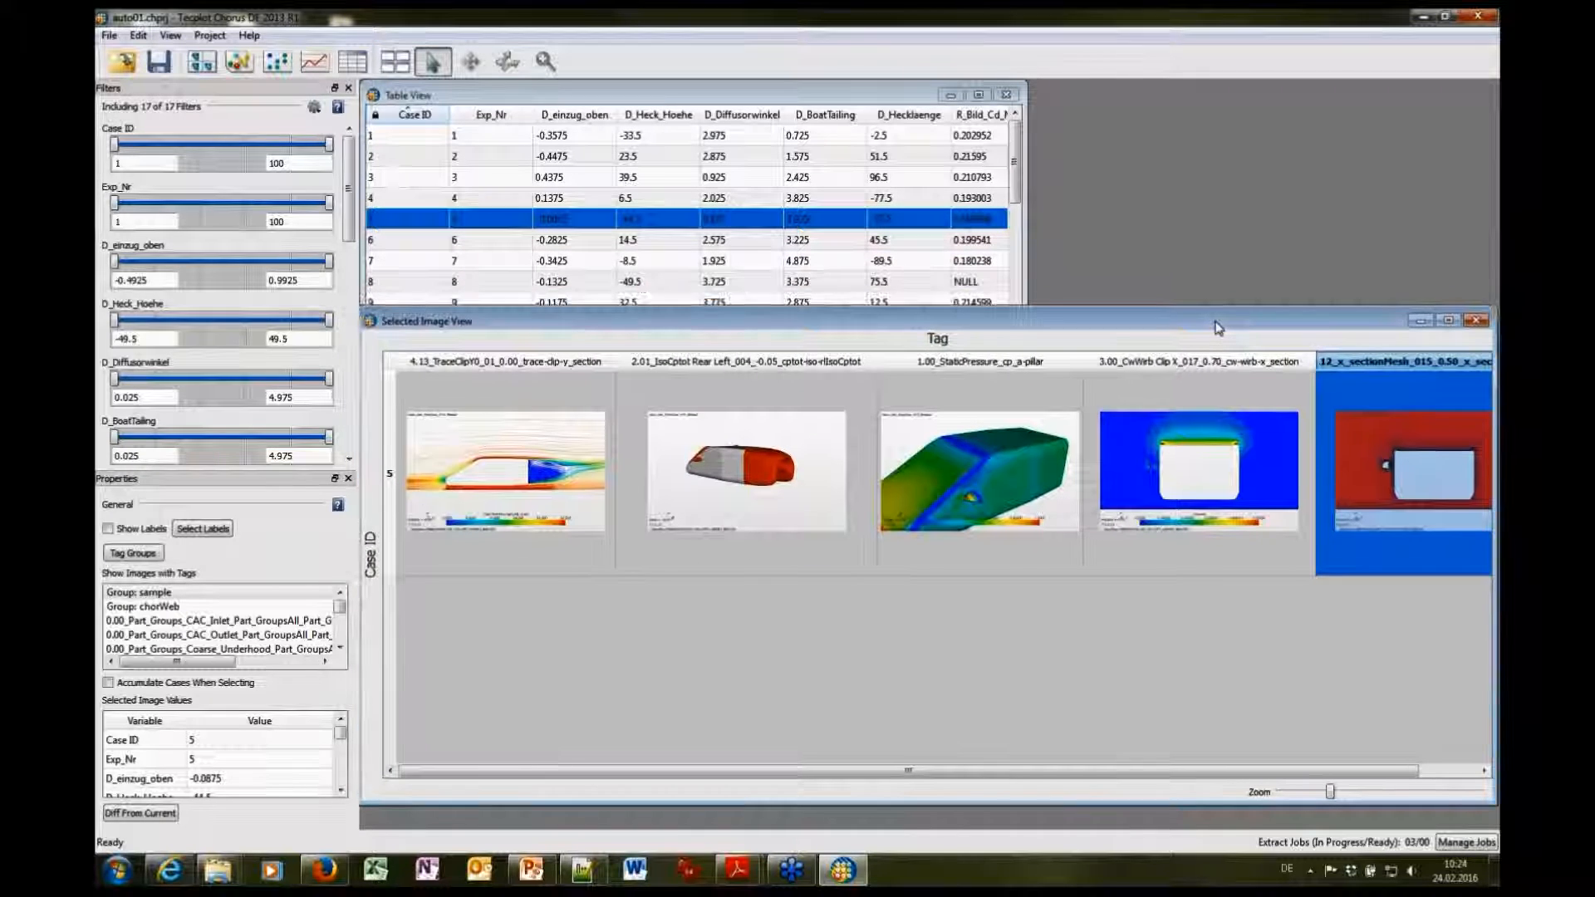
pyautogui.moveTo(1425, 497)
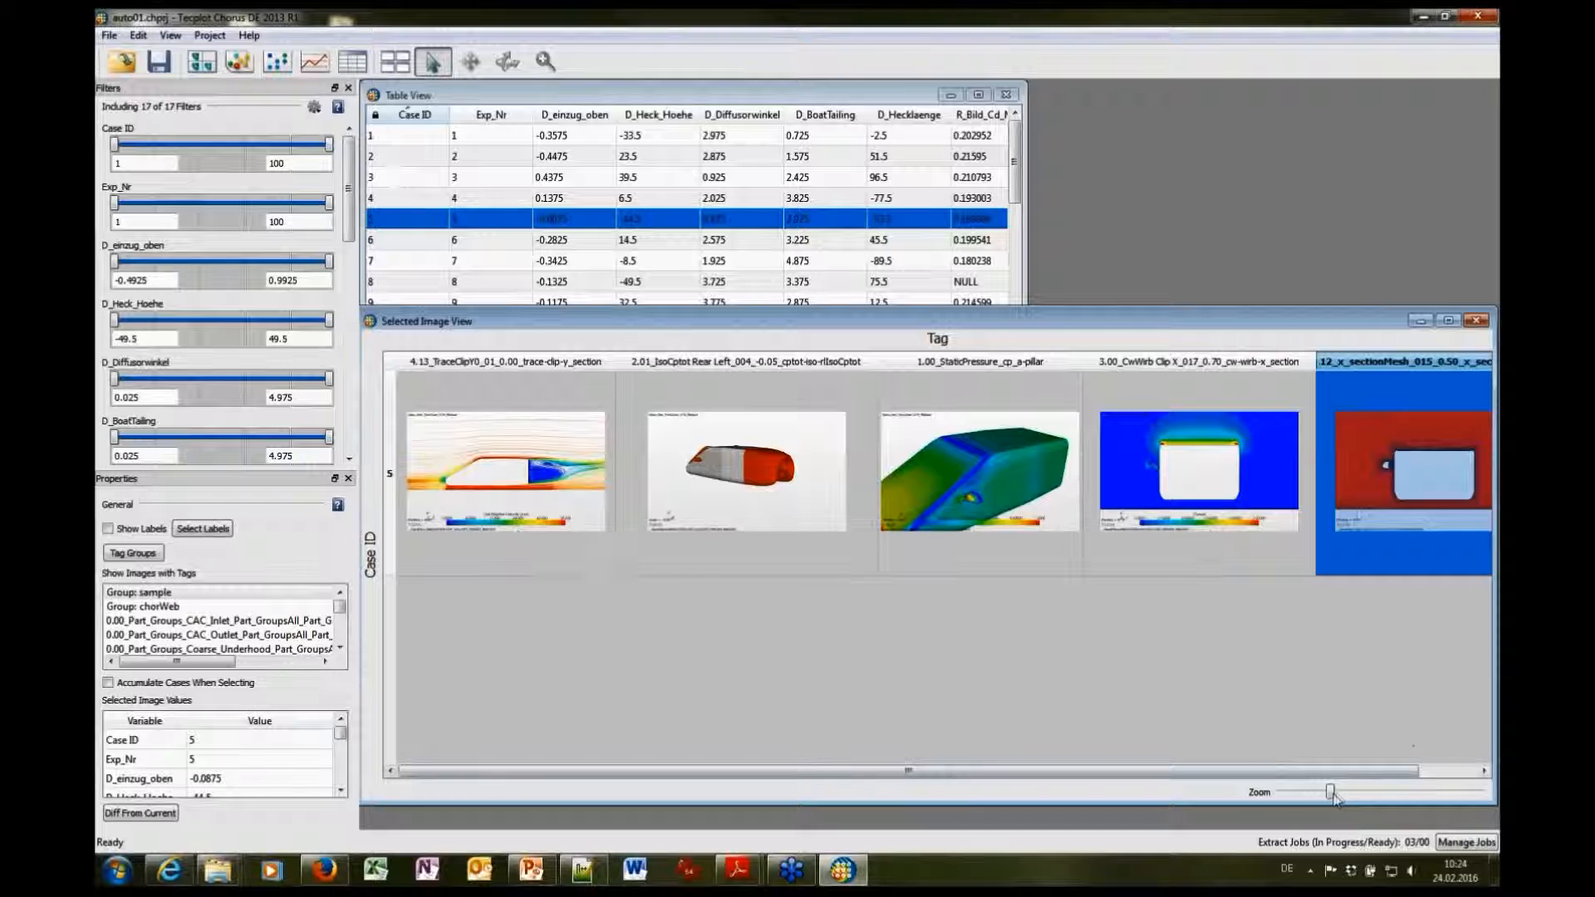
pyautogui.moveTo(1330, 791); pyautogui.dragTo(1479, 792)
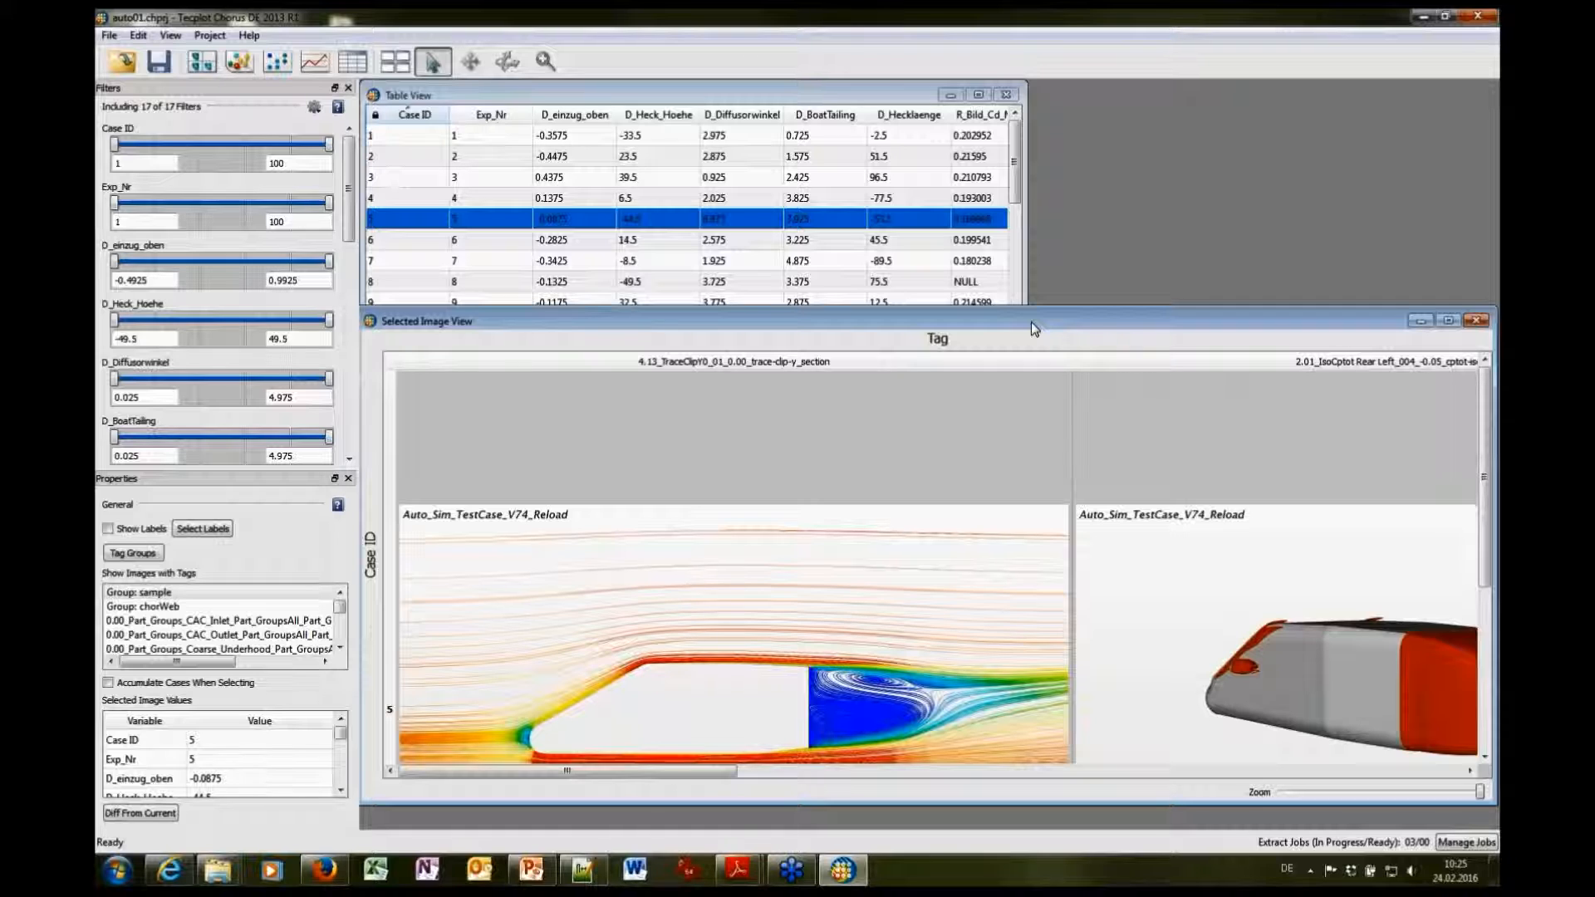
pyautogui.click(1421, 322)
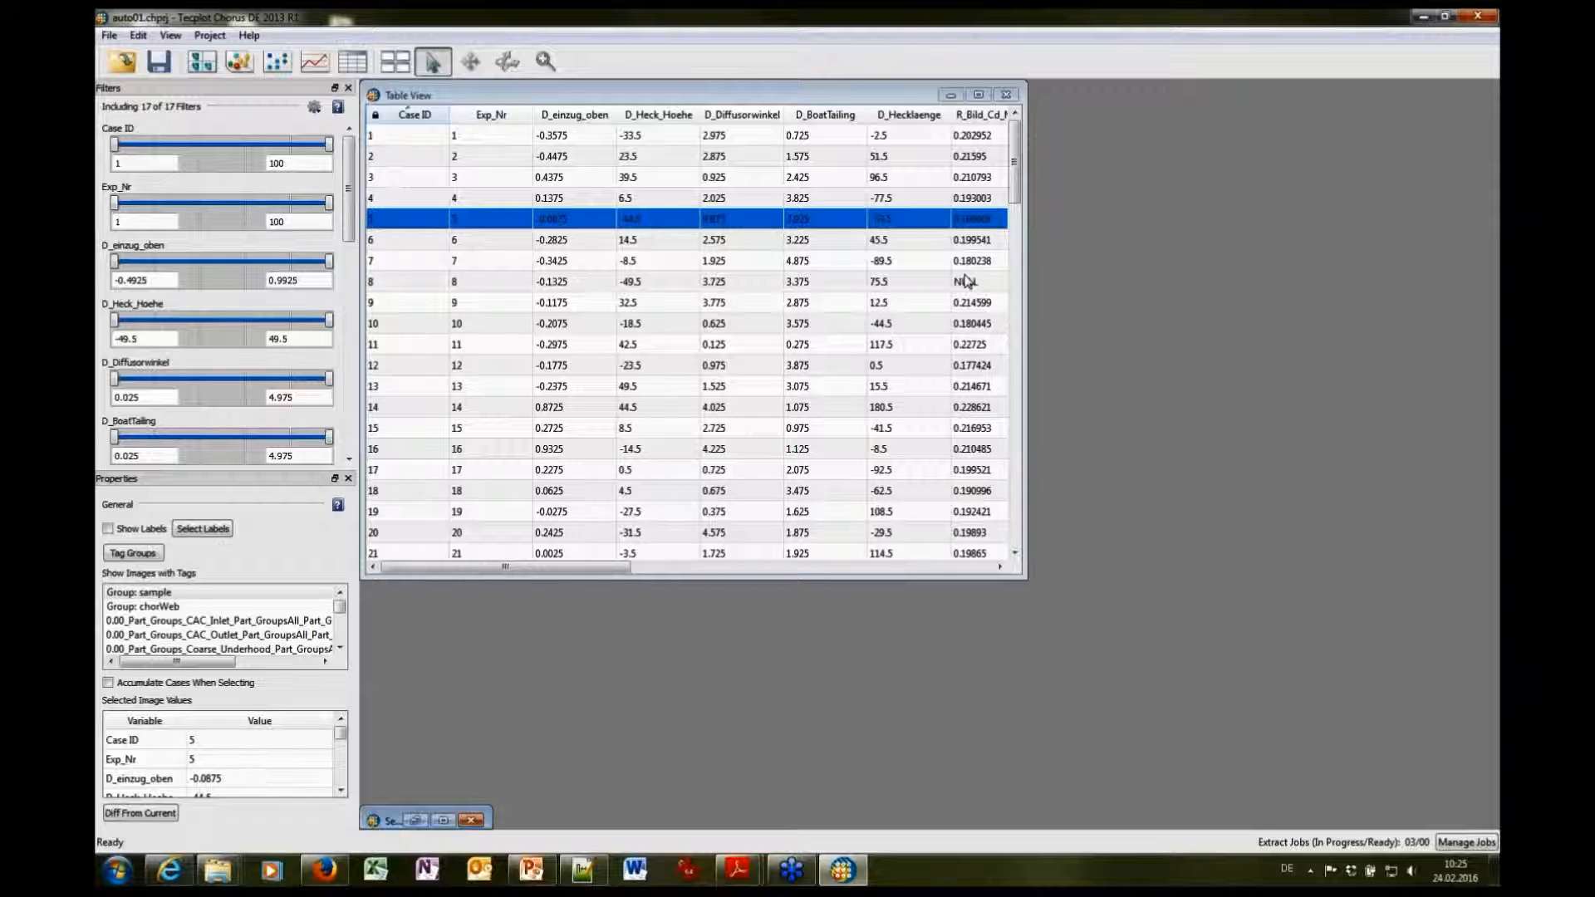
# Select cases 5, 29 and 69 together in the table and launch Tecplot 360 for them with an entry from the auxiliary data list
pyautogui.moveTo(1015, 179); pyautogui.dragTo(1027, 259)
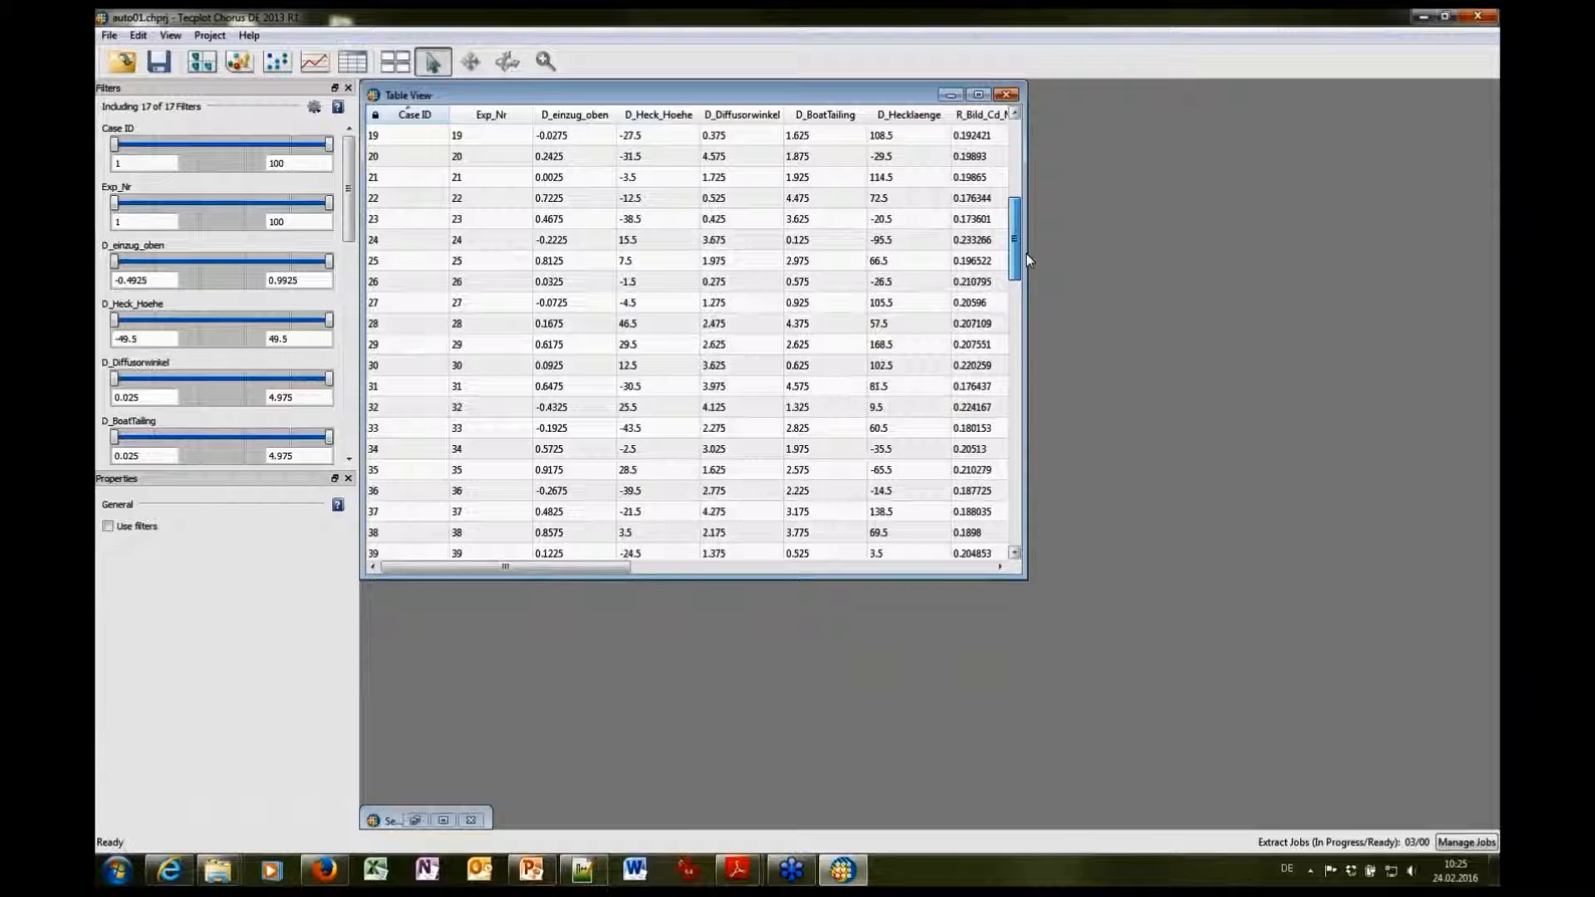
pyautogui.click(384, 346)
pyautogui.moveTo(1018, 247); pyautogui.dragTo(1023, 422)
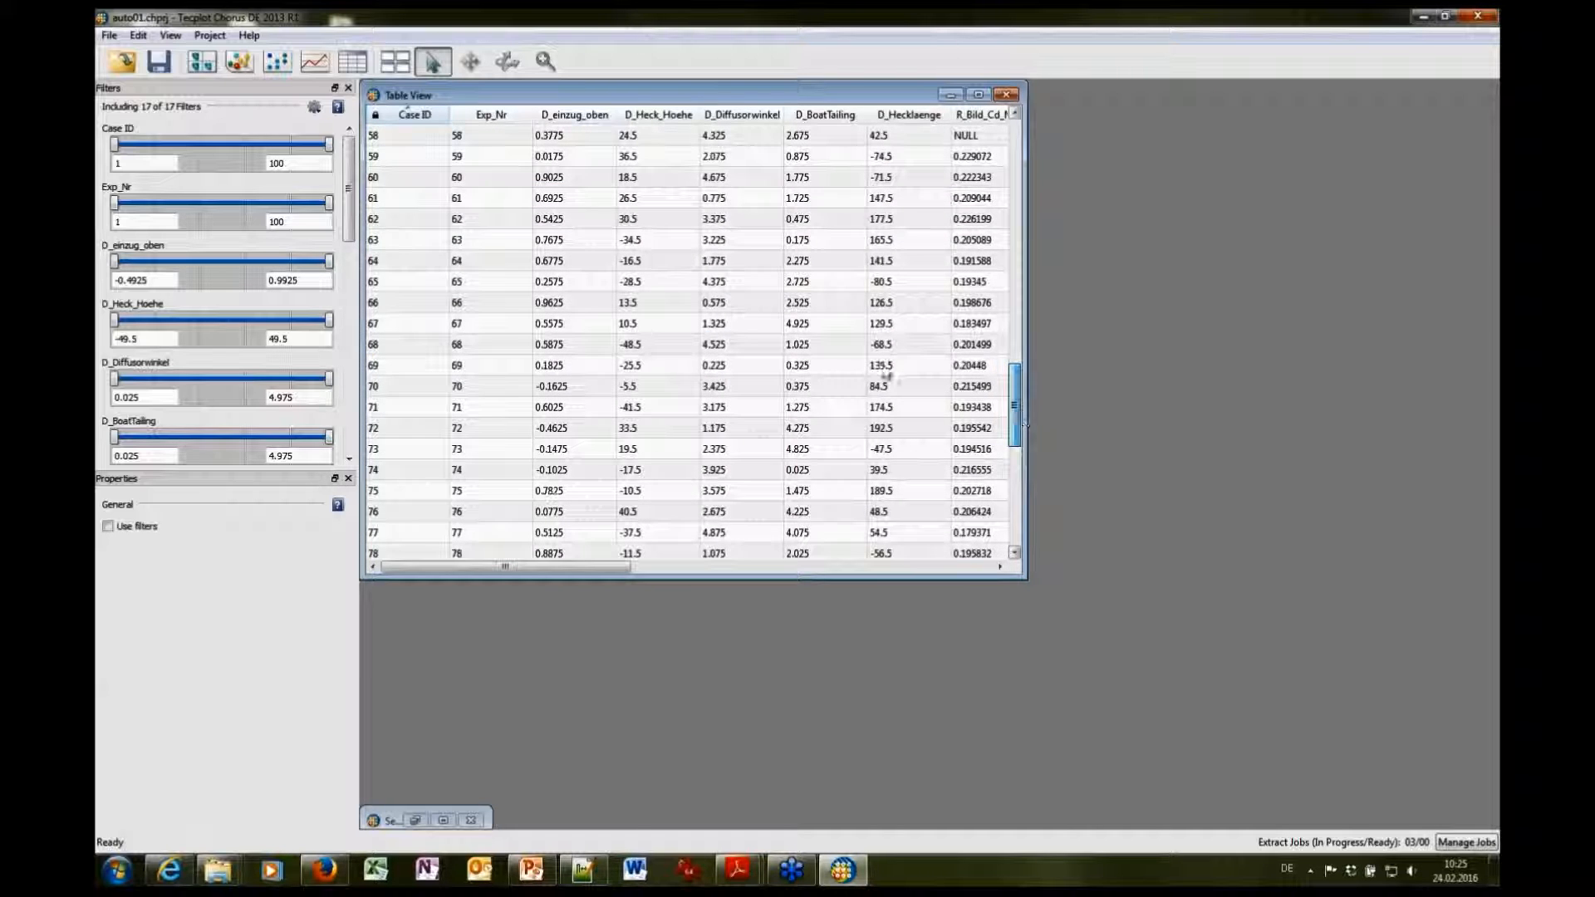
pyautogui.click(424, 367)
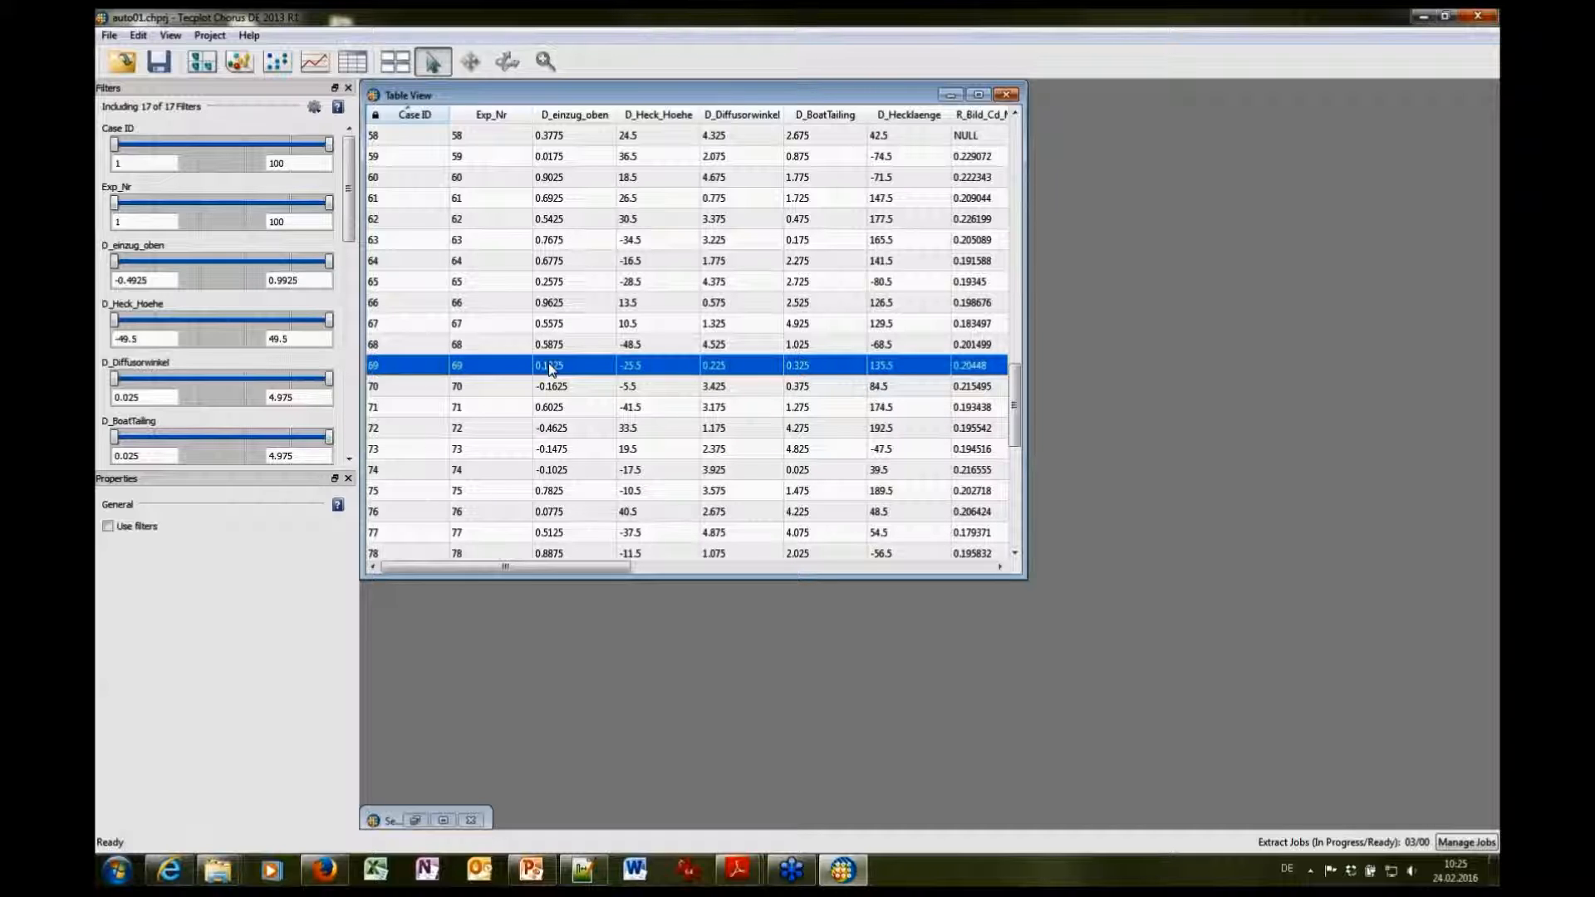
pyautogui.rightClick(413, 372)
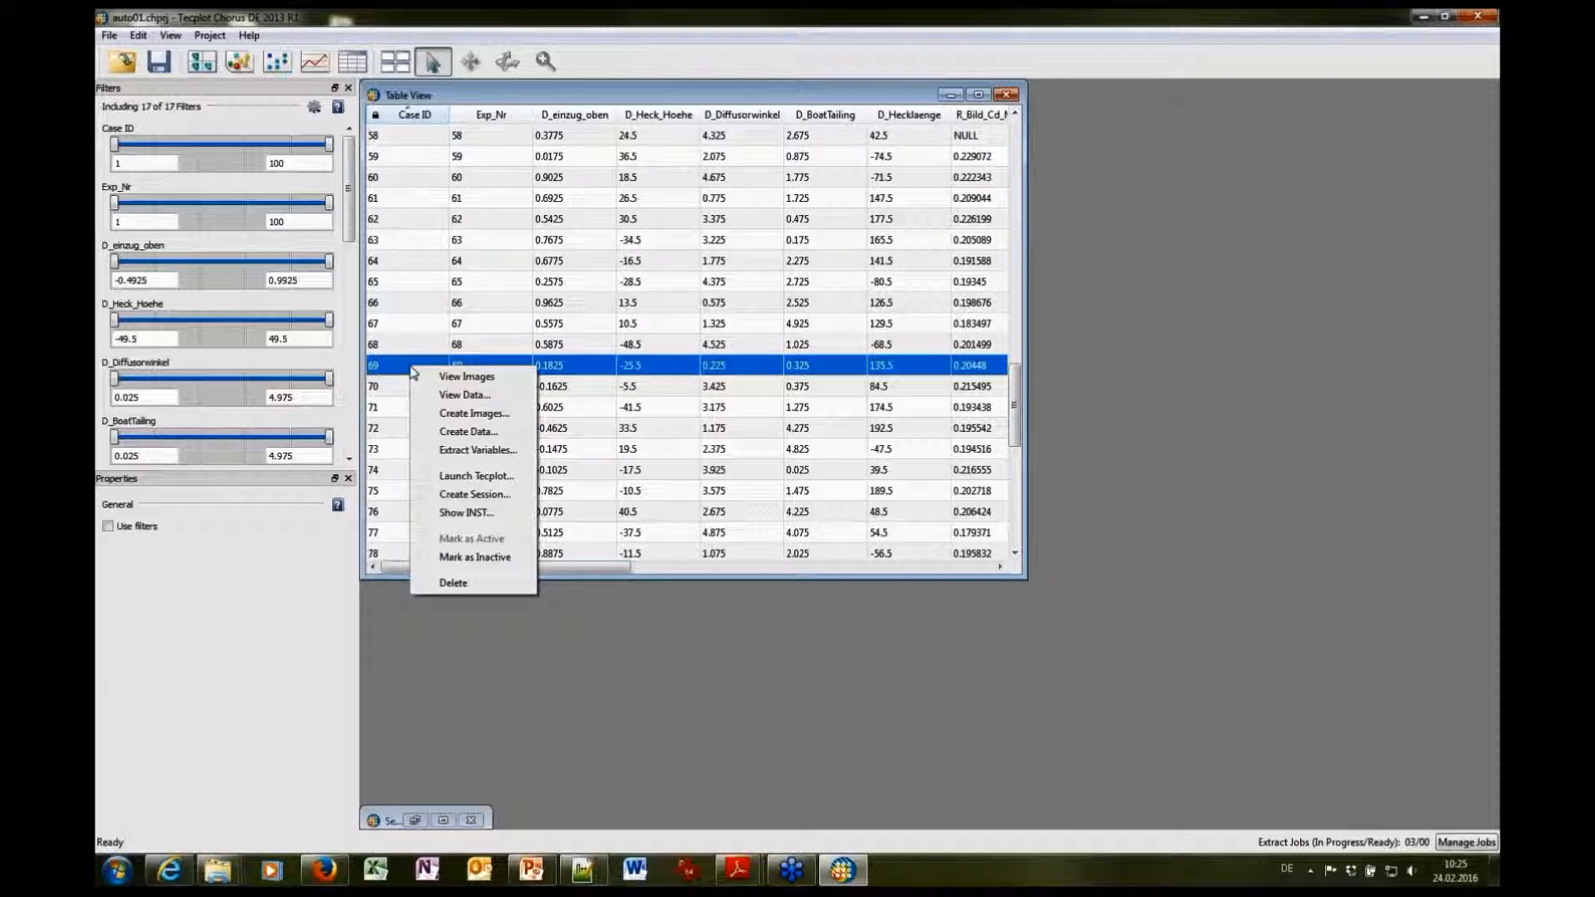
pyautogui.click(491, 480)
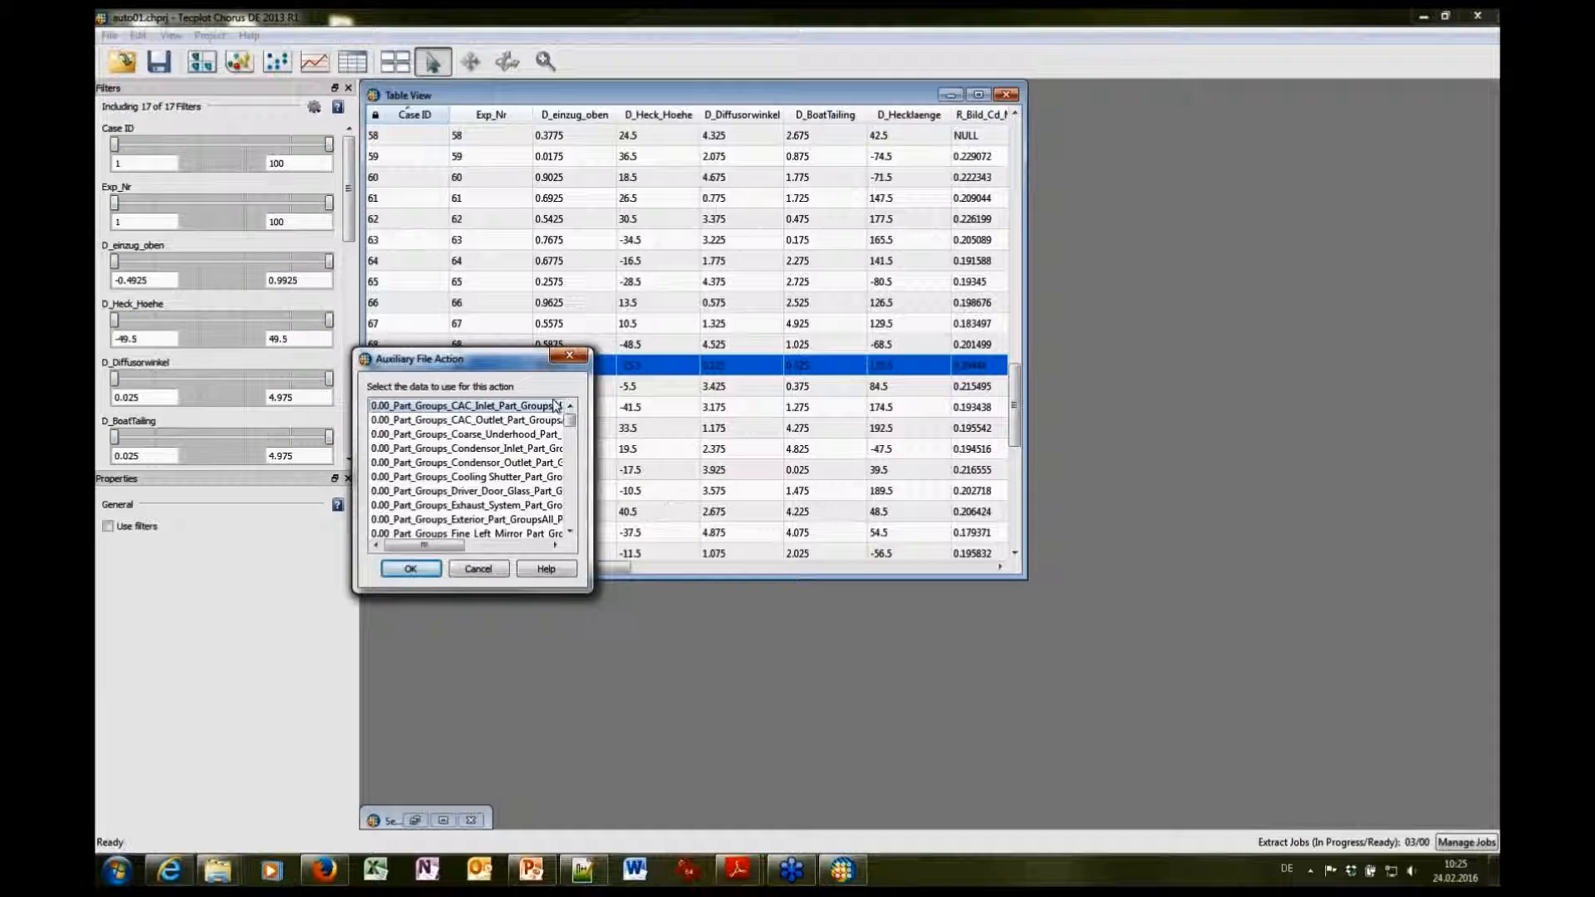
pyautogui.moveTo(570, 421); pyautogui.dragTo(569, 530)
pyautogui.click(397, 521)
pyautogui.click(411, 568)
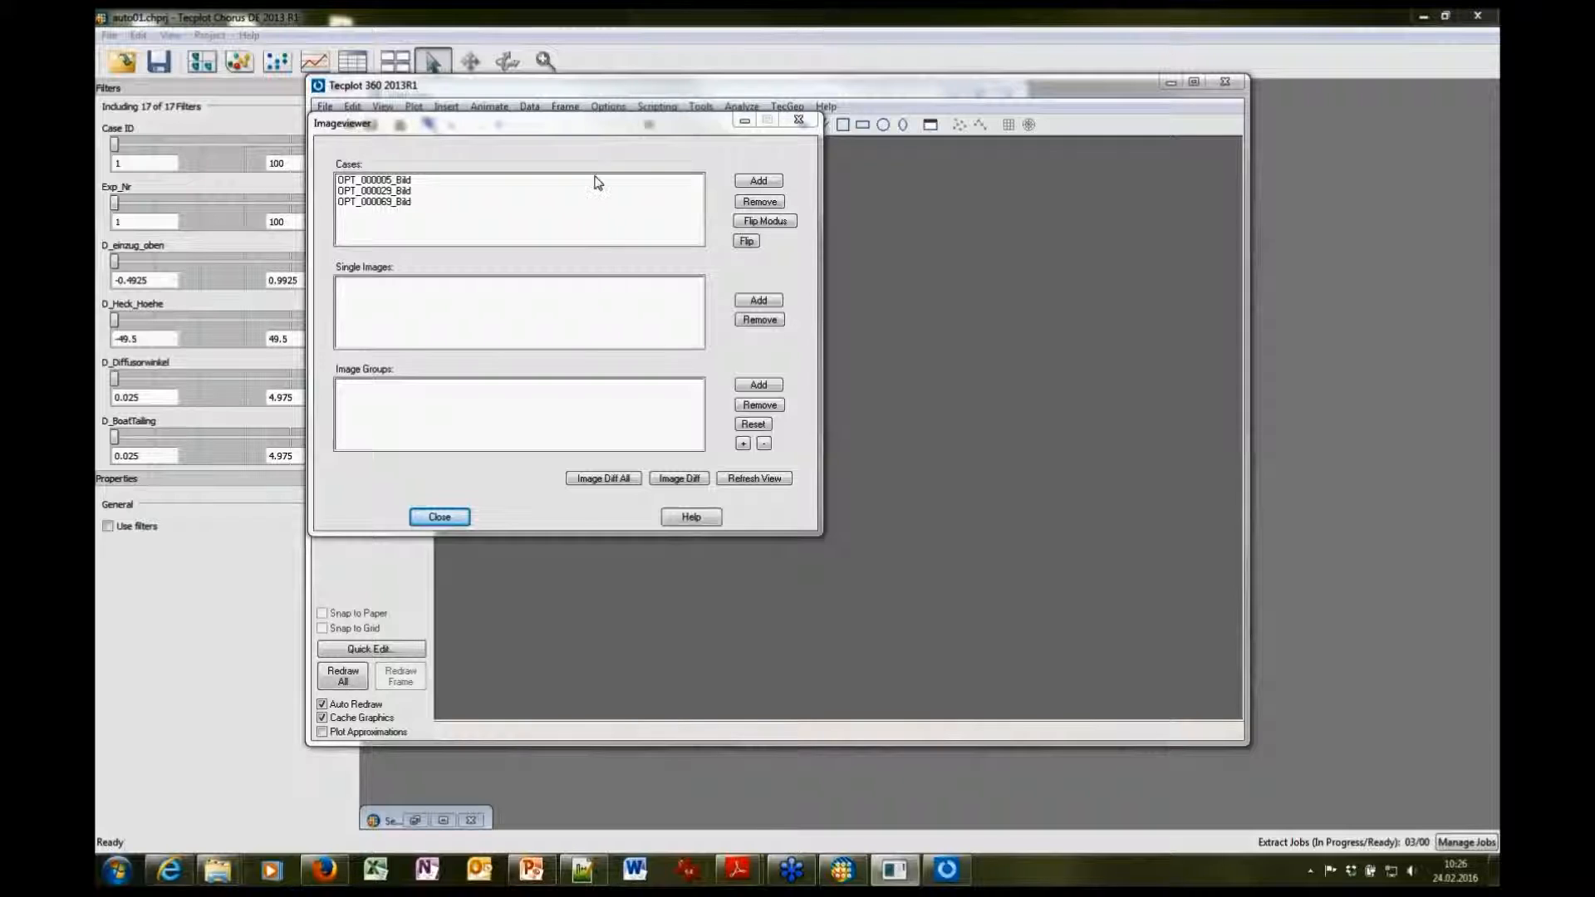
# Move the Imageviewer aside, start adding single images, and browse into a case folder's Images\POST directory
pyautogui.moveTo(611, 126); pyautogui.dragTo(852, 193)
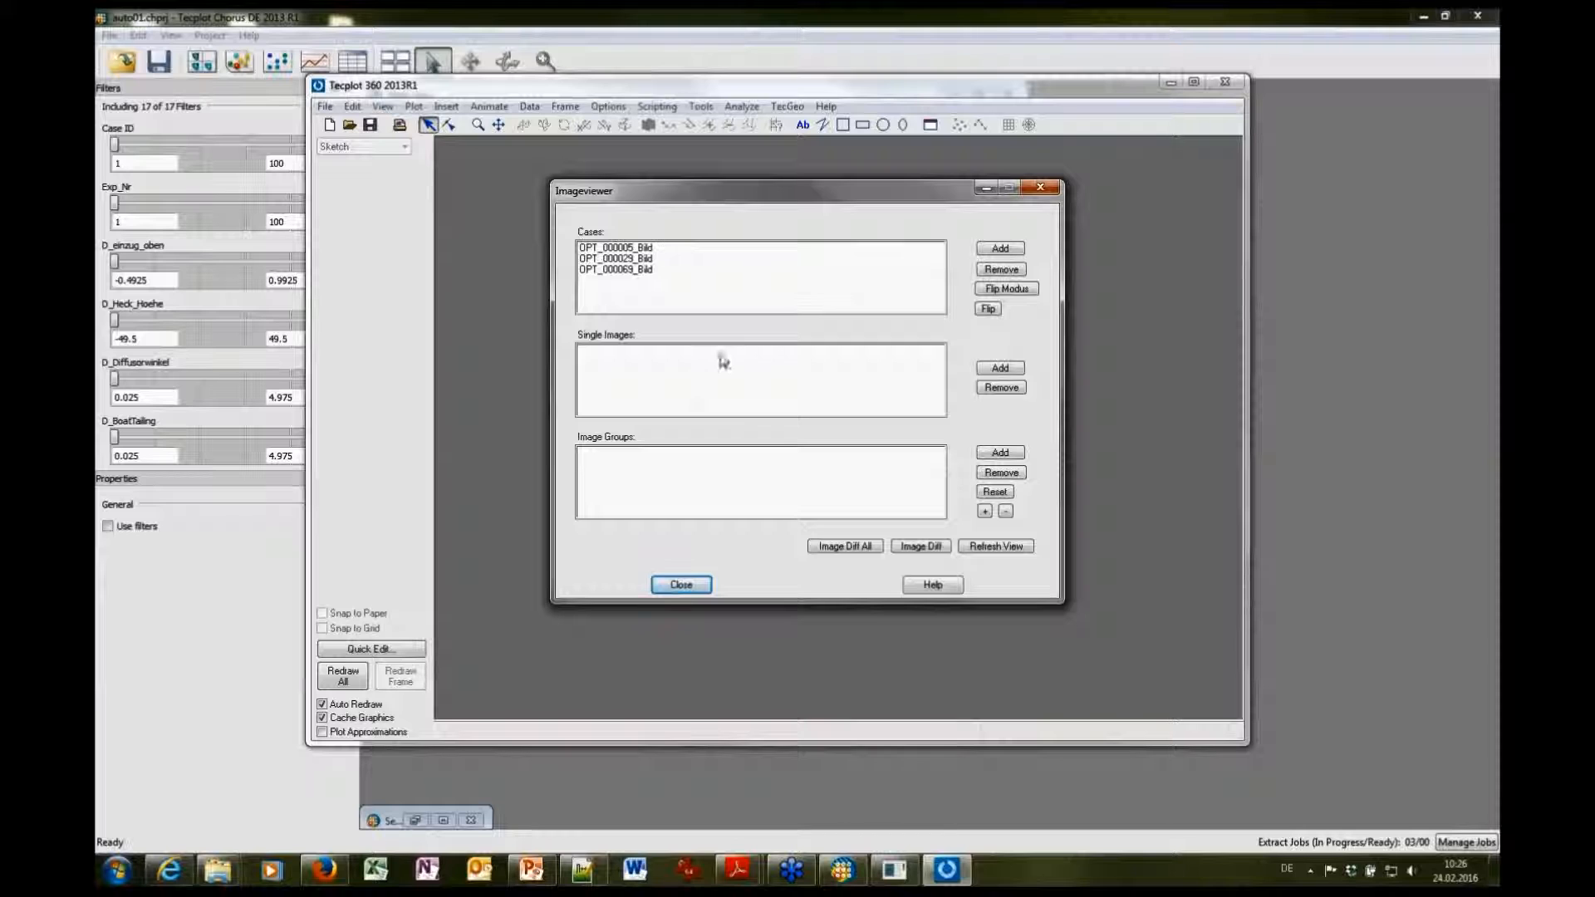
pyautogui.moveTo(936, 193); pyautogui.dragTo(1189, 186)
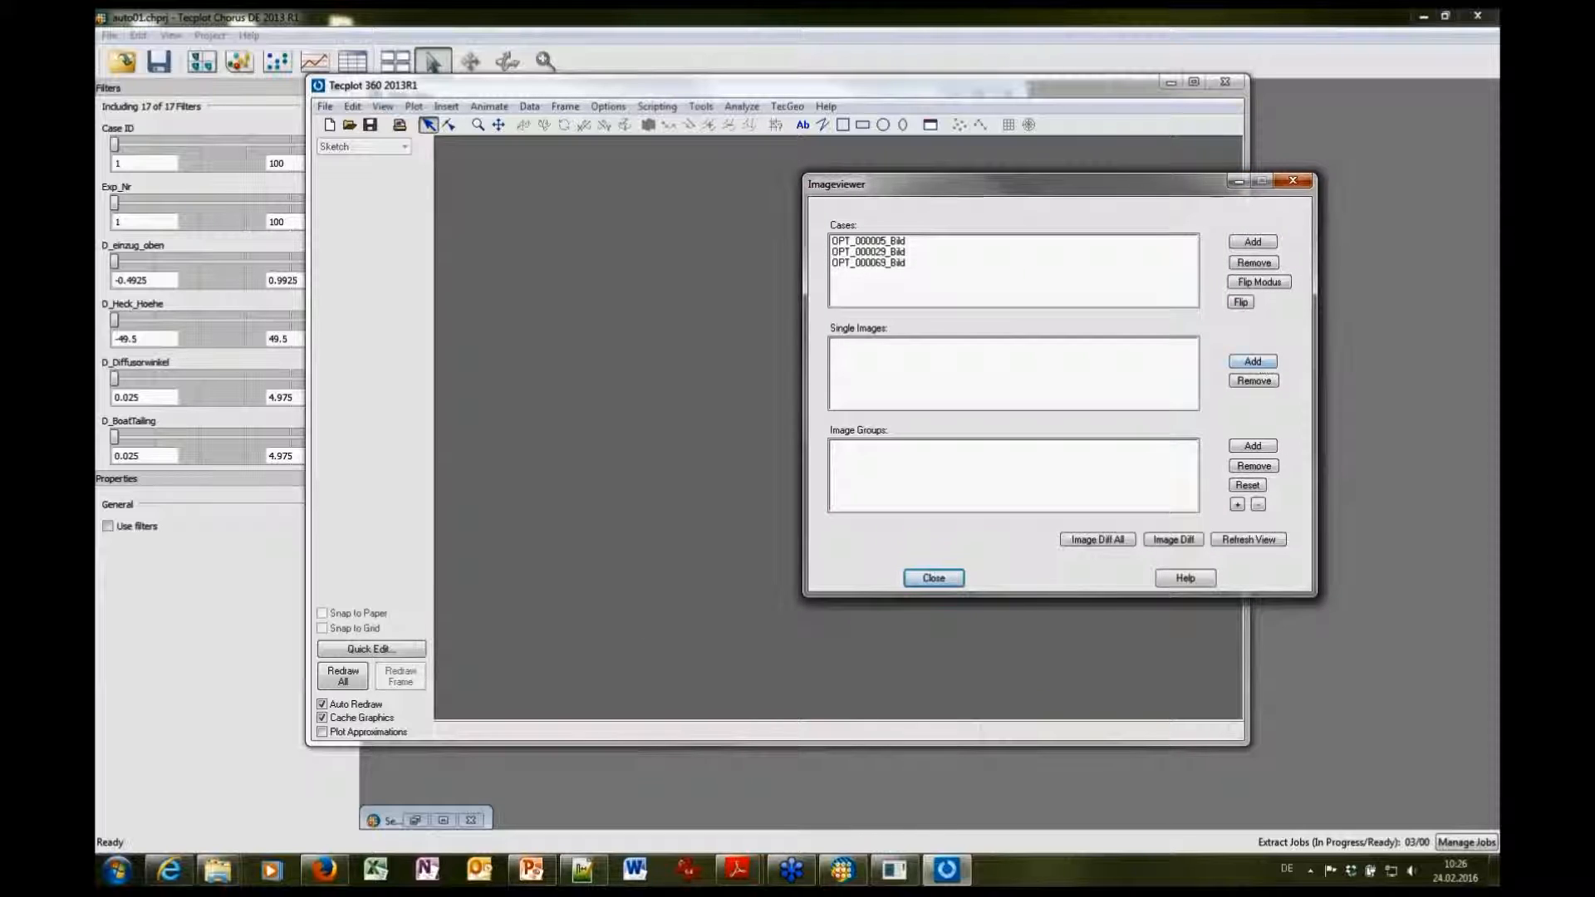
pyautogui.click(1254, 362)
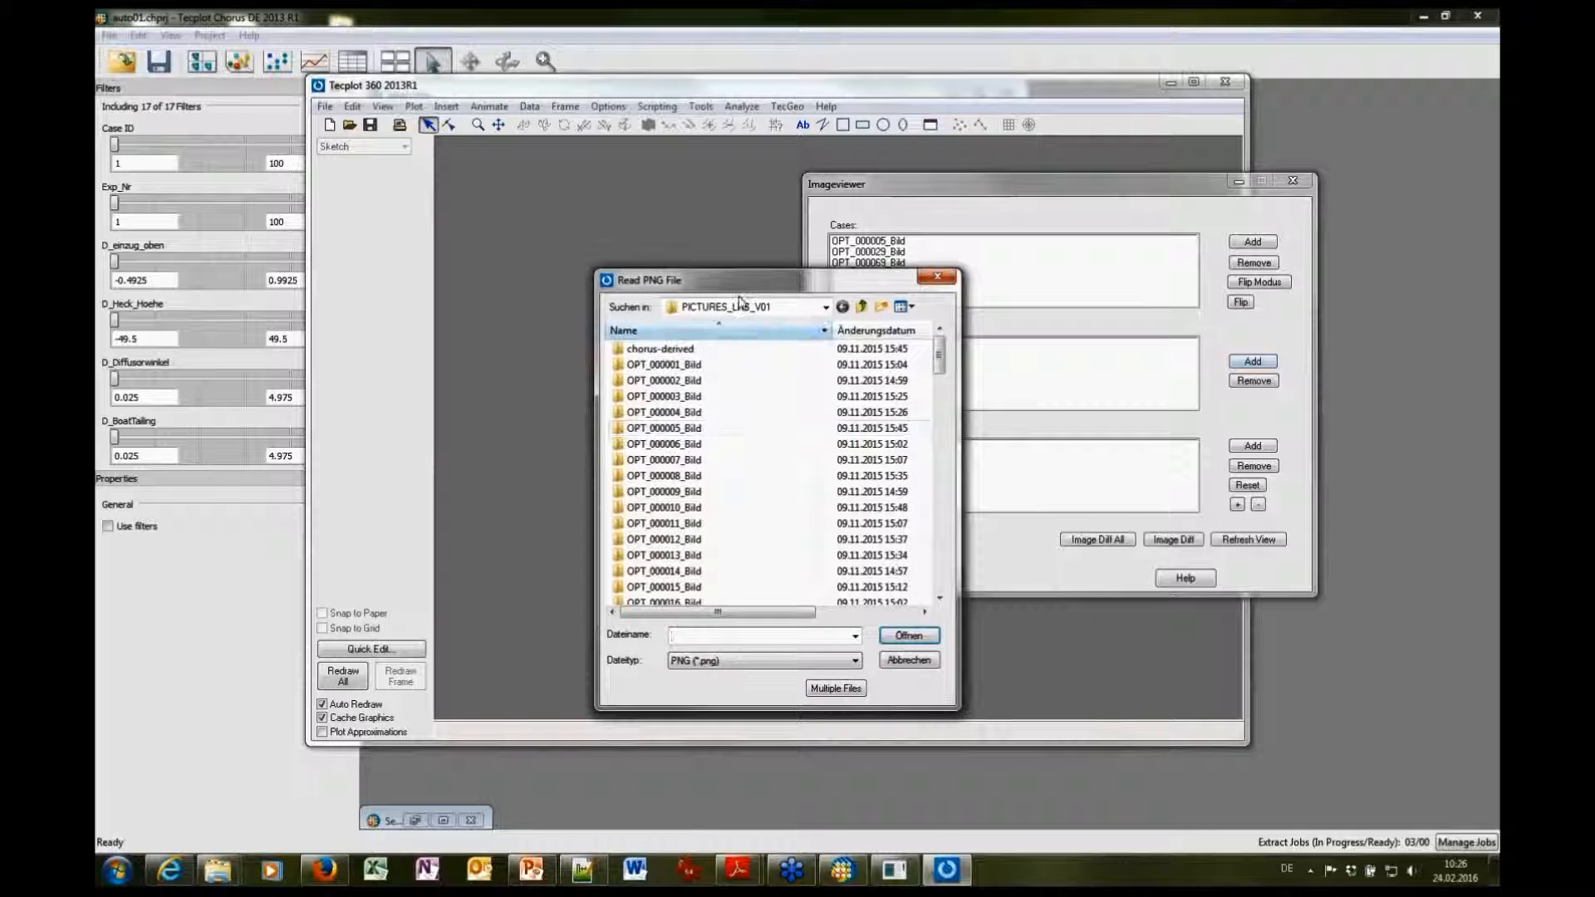
pyautogui.moveTo(735, 284); pyautogui.dragTo(344, 221)
pyautogui.click(290, 318)
pyautogui.doubleClick(290, 318)
pyautogui.doubleClick(260, 303)
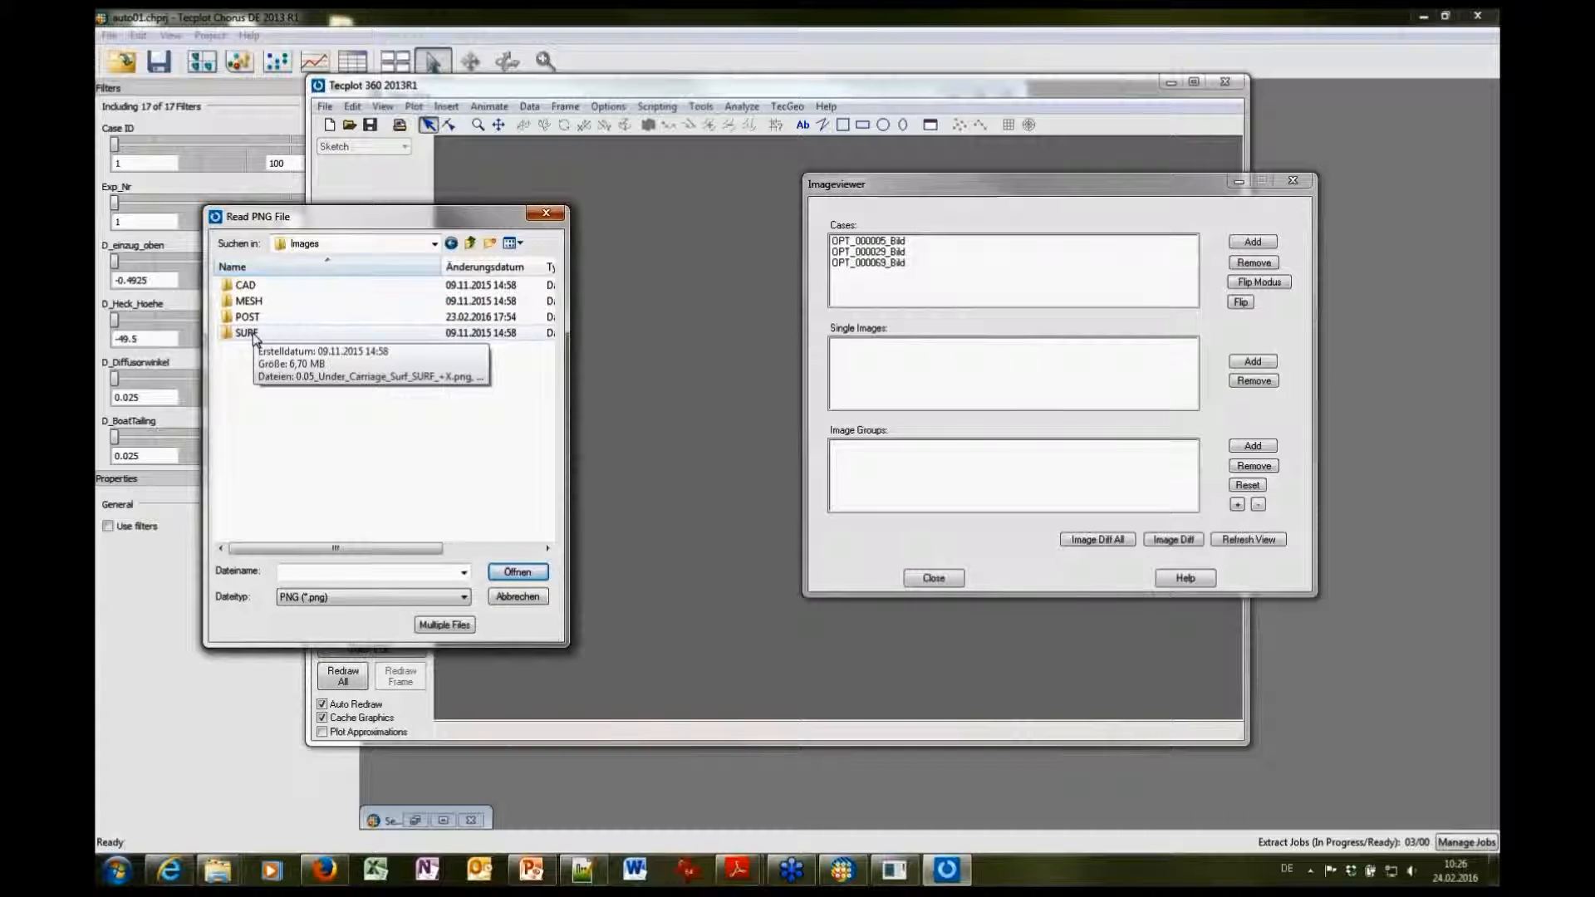
pyautogui.doubleClick(247, 333)
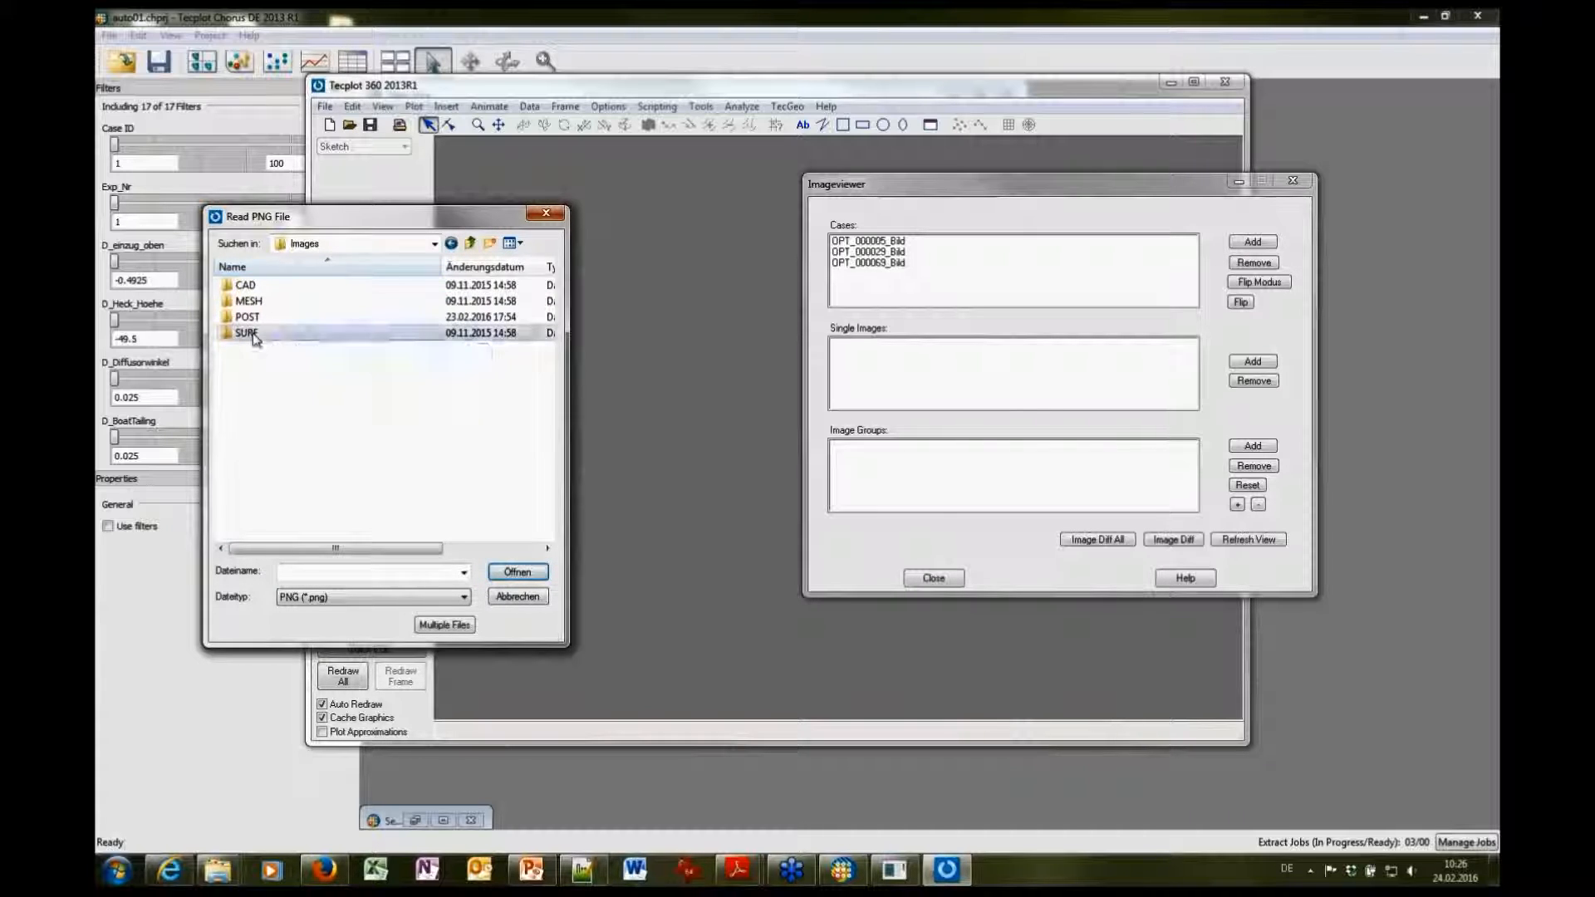
pyautogui.click(470, 242)
pyautogui.doubleClick(413, 318)
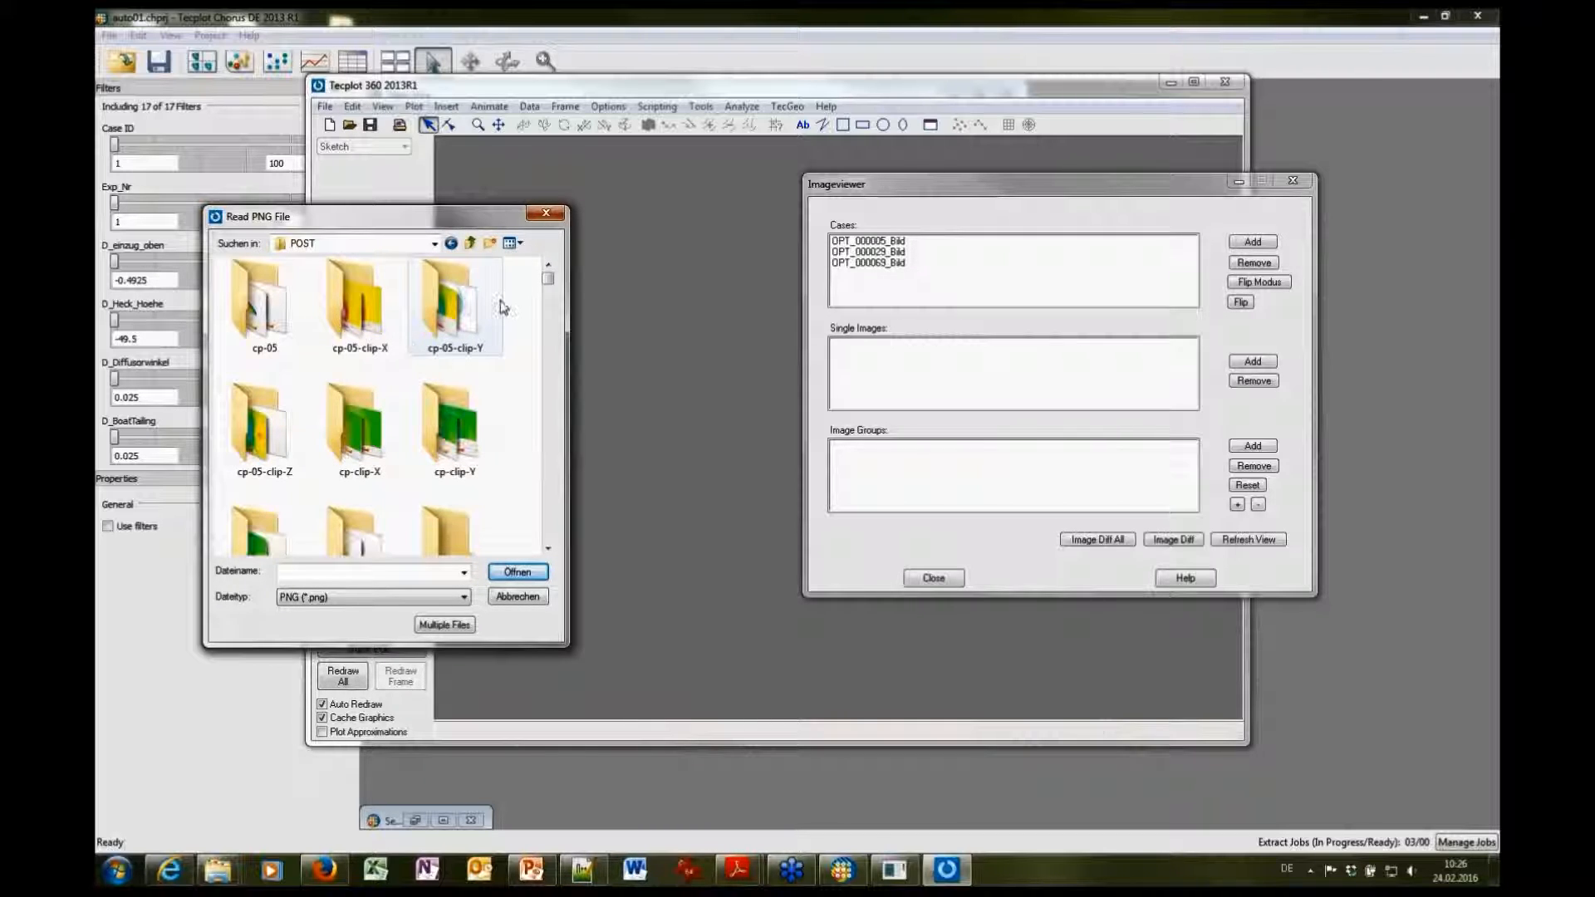
# Pick 1.00_StaticPressure_cp_front-left.png and the 1.23_StaticPressure05Y0_00_-0.30_cp-05-clip-y_section.png image in the POST folder for a multiple selection
pyautogui.scroll(-5, 541, 304)
pyautogui.scroll(-5, 537, 301)
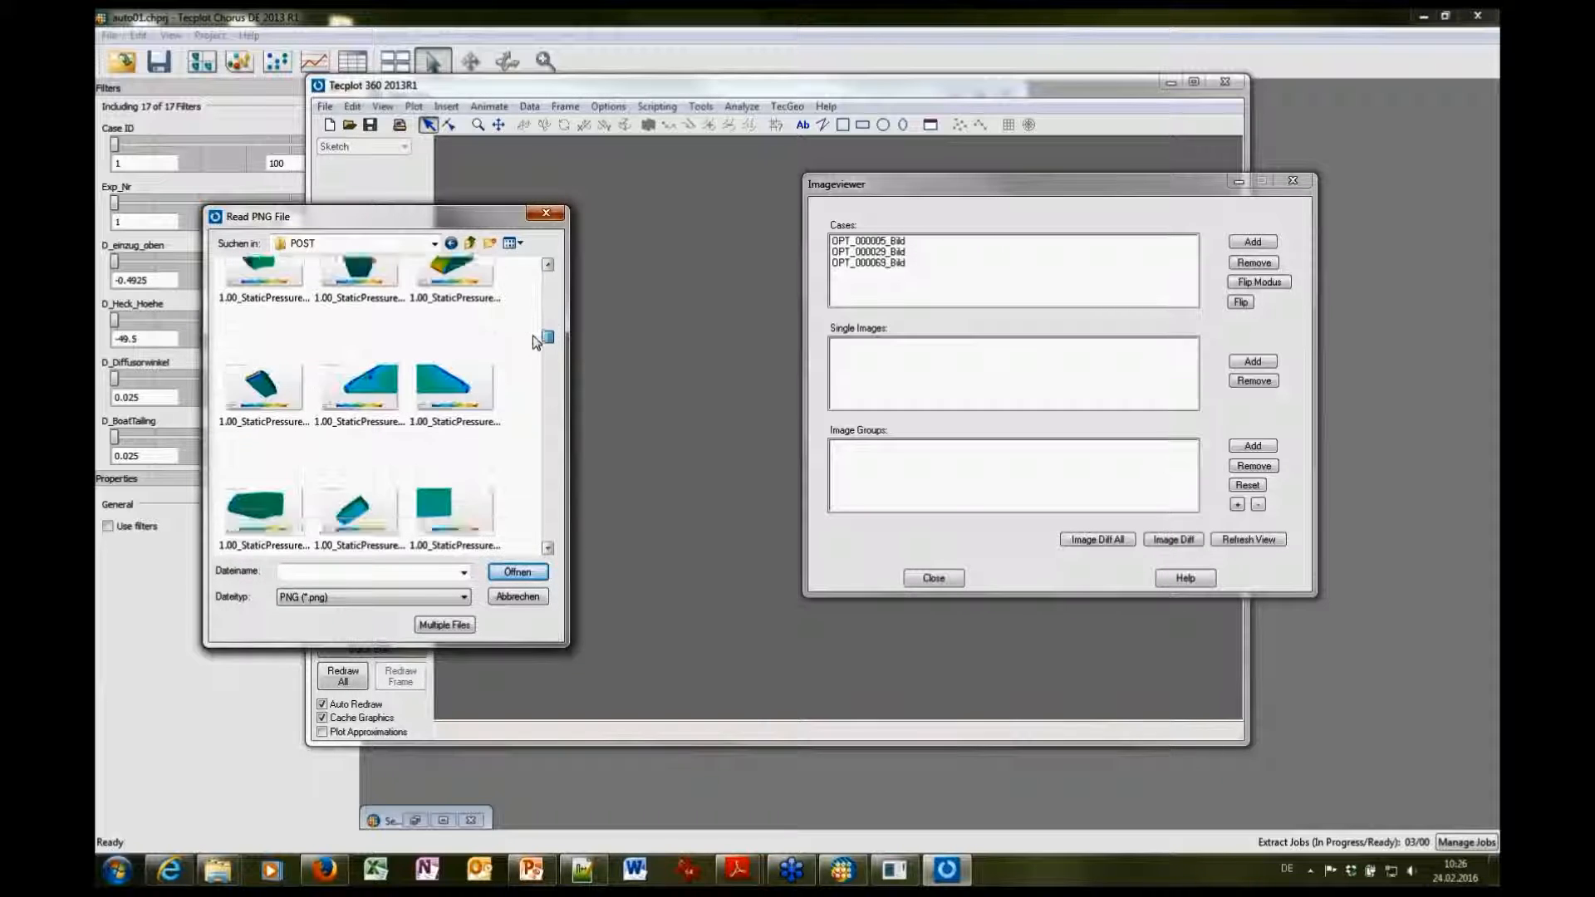
pyautogui.scroll(1, 535, 340)
pyautogui.click(459, 311)
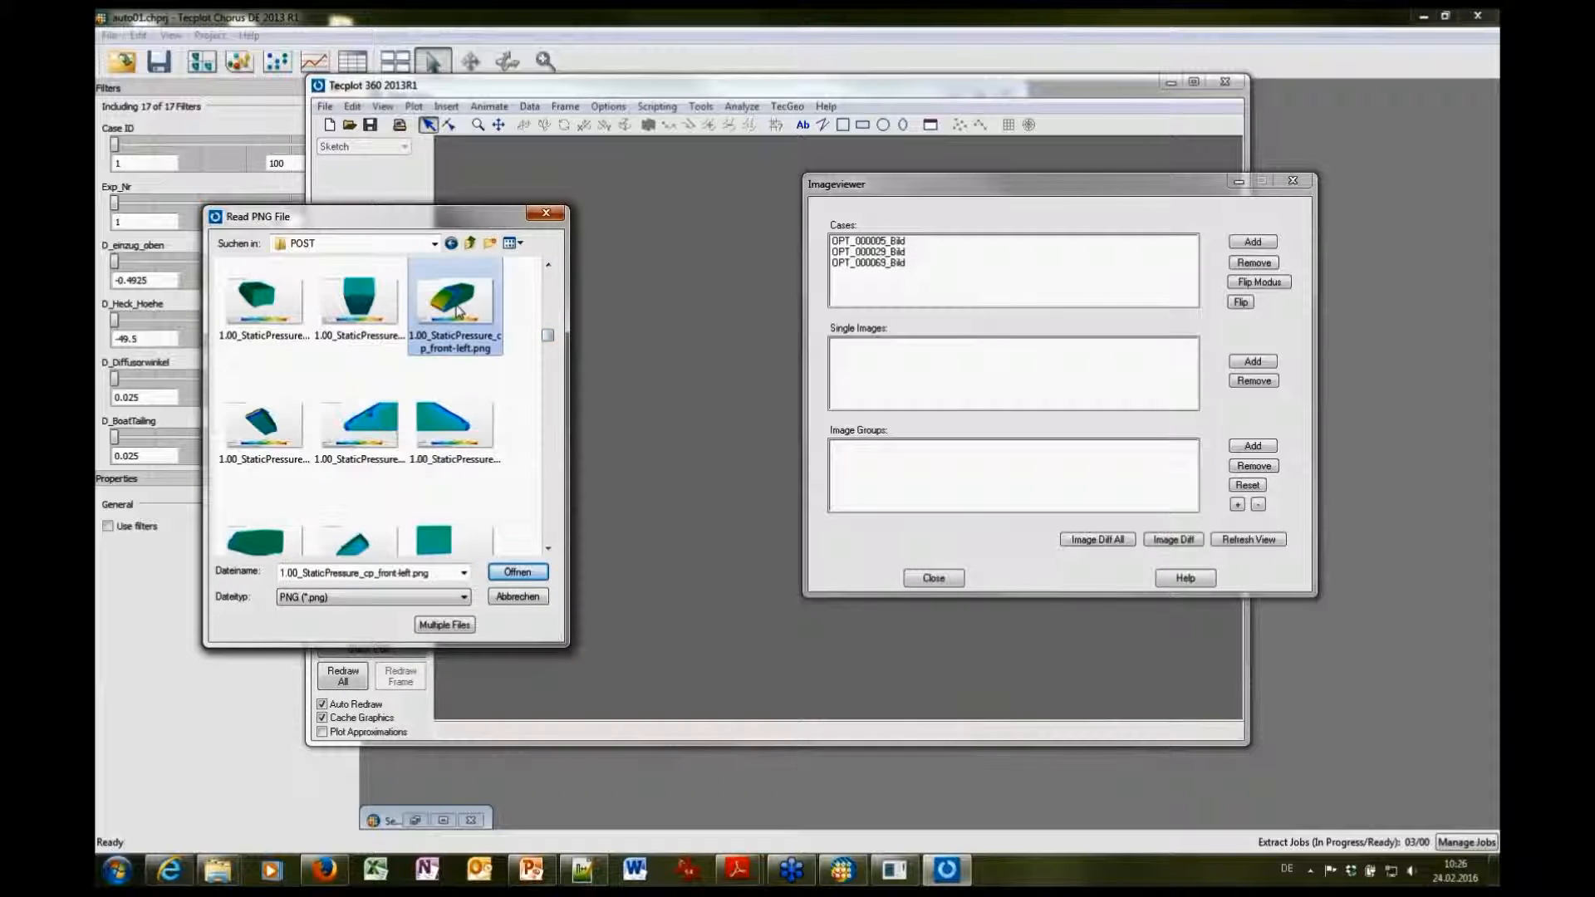
pyautogui.moveTo(552, 344); pyautogui.dragTo(547, 374)
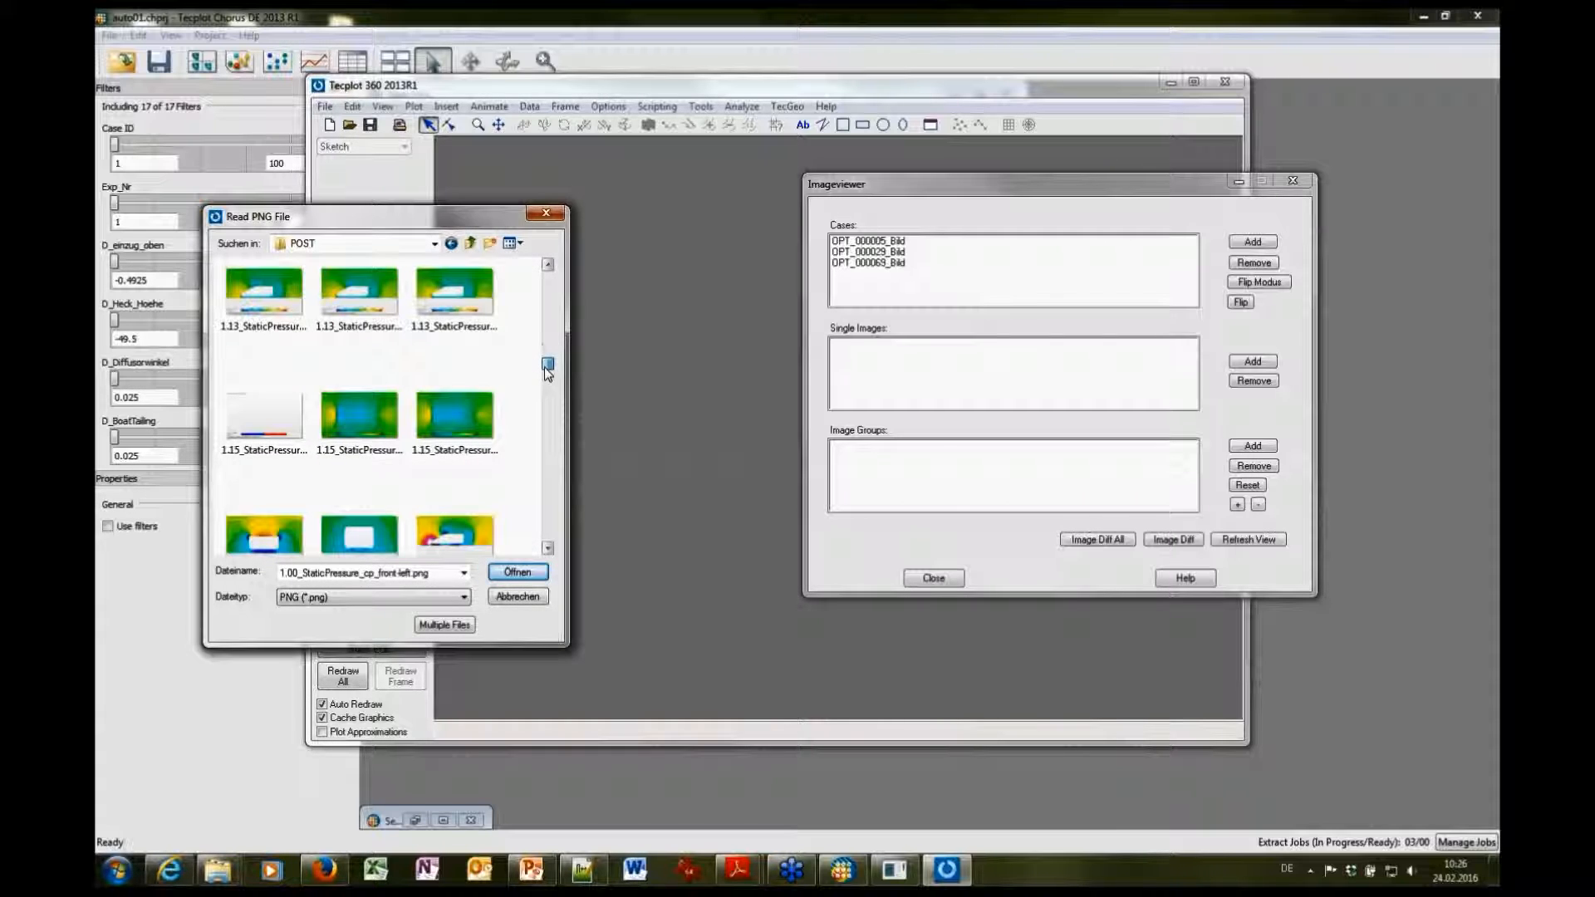
pyautogui.moveTo(547, 369); pyautogui.dragTo(547, 372)
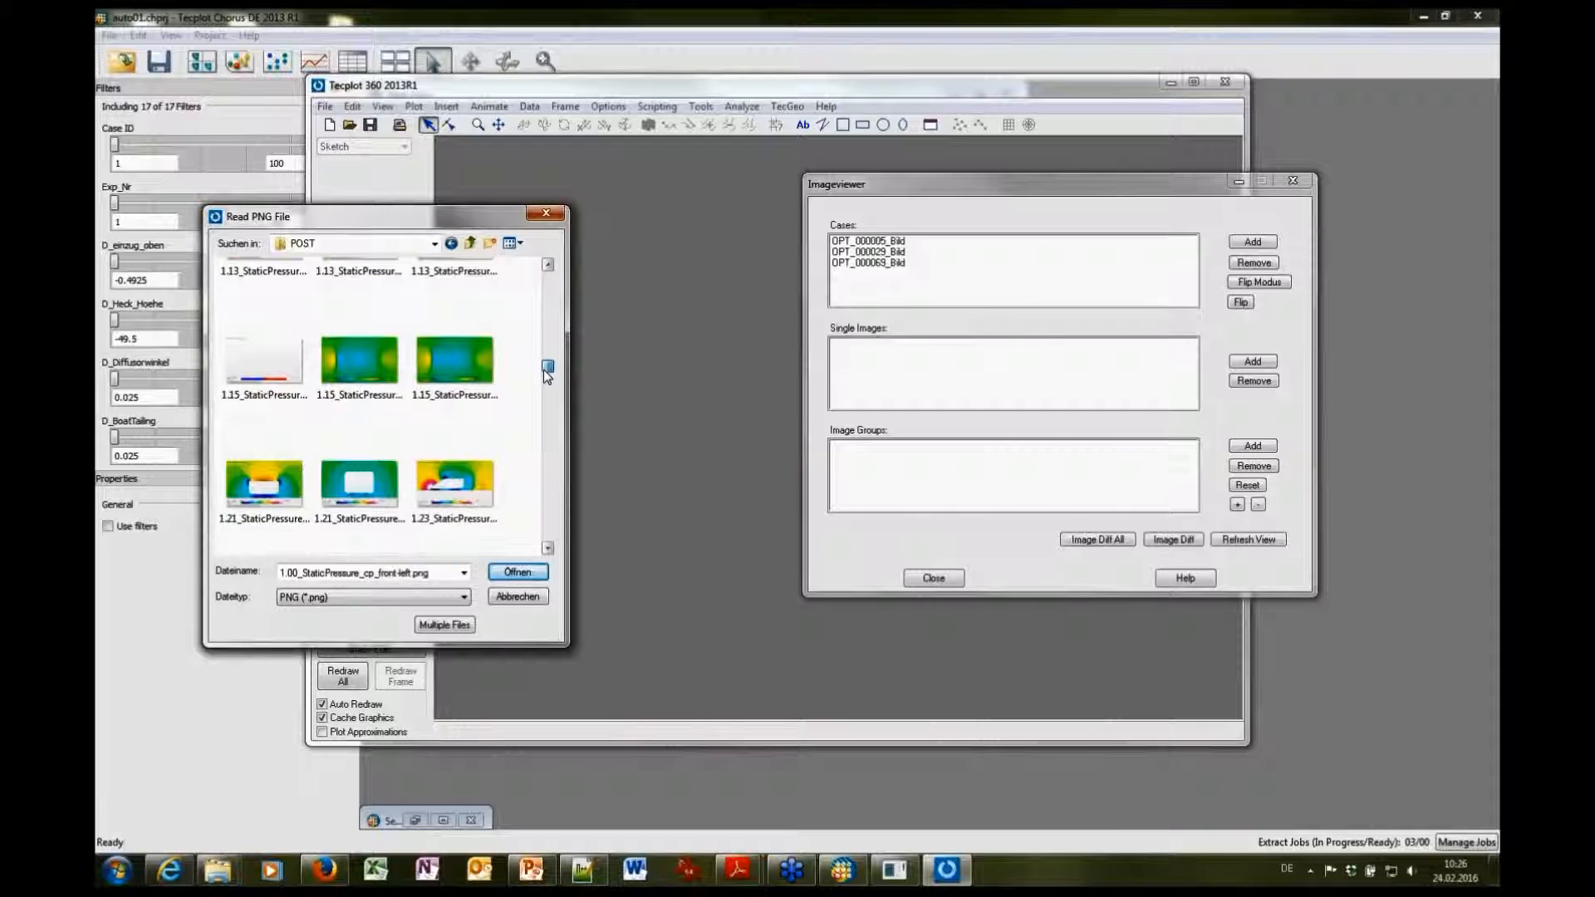
pyautogui.click(447, 482)
pyautogui.moveTo(546, 368); pyautogui.dragTo(547, 389)
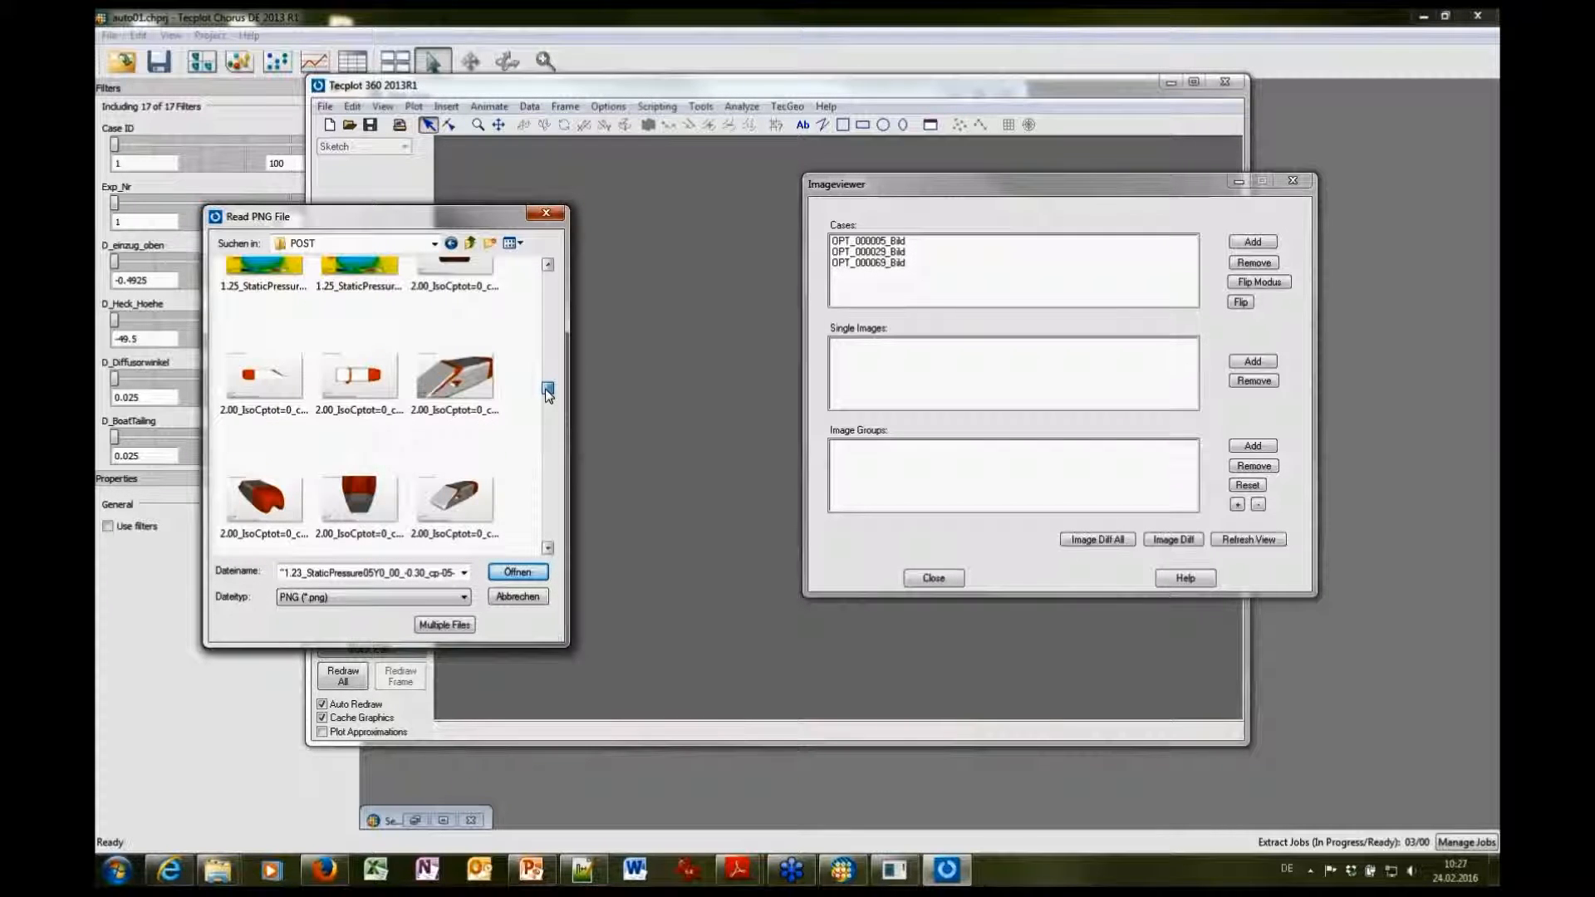
# Extend the selection with the 4.00_TracesOn Surf images surf-trace_a-pillar.png and surf-trace_front-wheel.png and load all chosen files as single images
pyautogui.moveTo(548, 397); pyautogui.dragTo(547, 427)
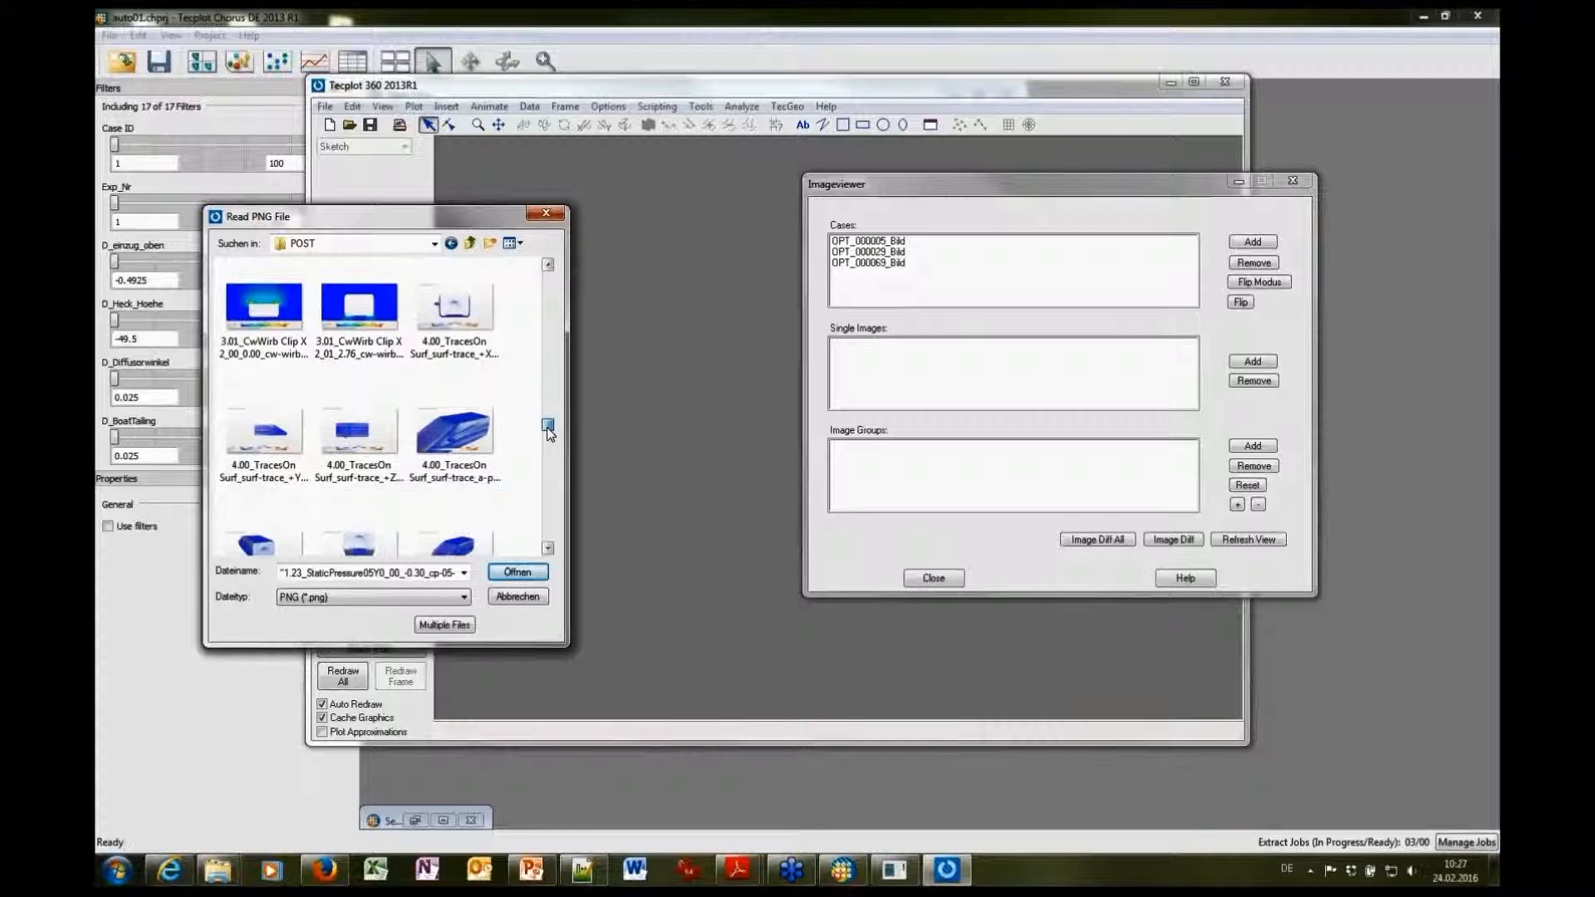
pyautogui.click(454, 440)
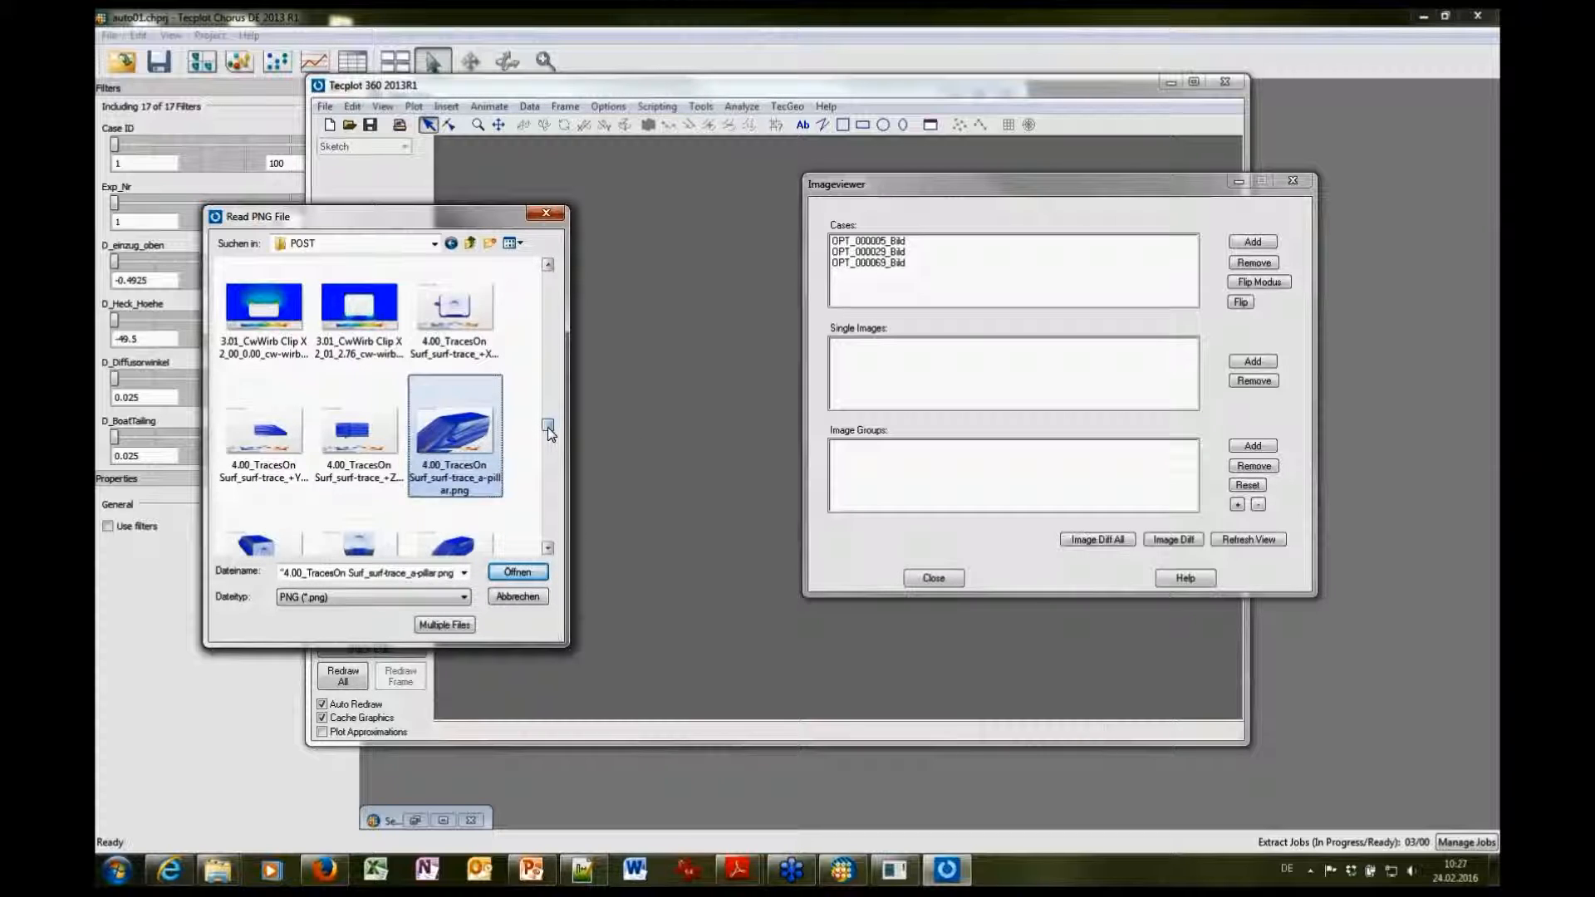
pyautogui.moveTo(547, 427); pyautogui.dragTo(546, 437)
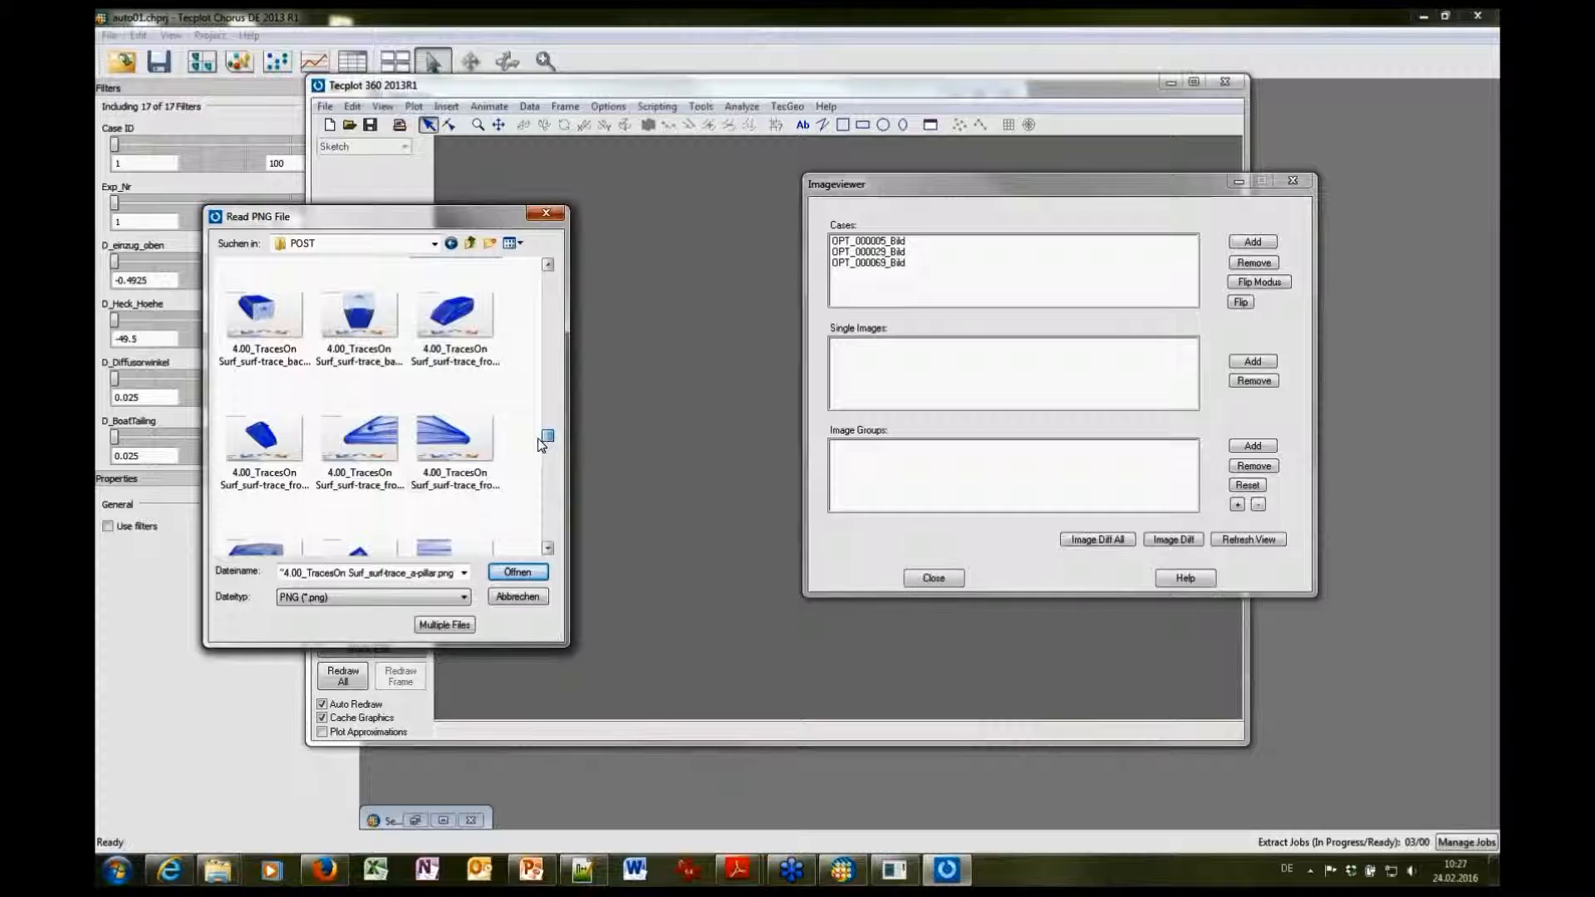
pyautogui.keyDown('ctrl'); pyautogui.click(372, 449); pyautogui.keyUp('ctrl')
pyautogui.click(517, 571)
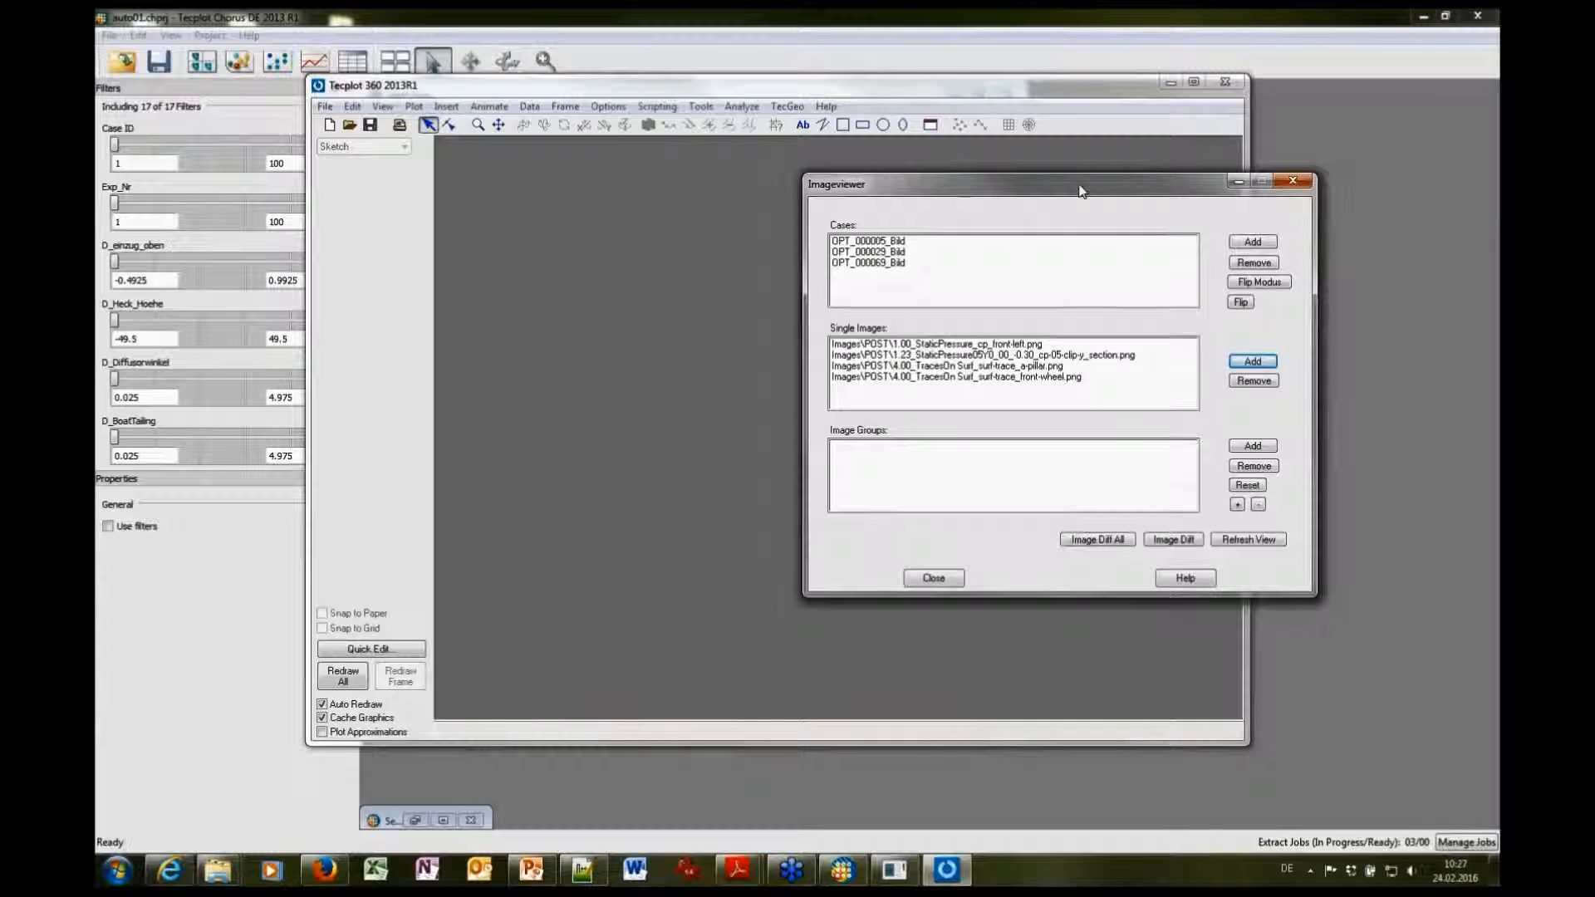
# Refresh the Imageviewer view to plot the chosen images for all cases, minimize the Imageviewer and maximize the Tecplot 360 window
pyautogui.moveTo(1093, 195); pyautogui.dragTo(1179, 229)
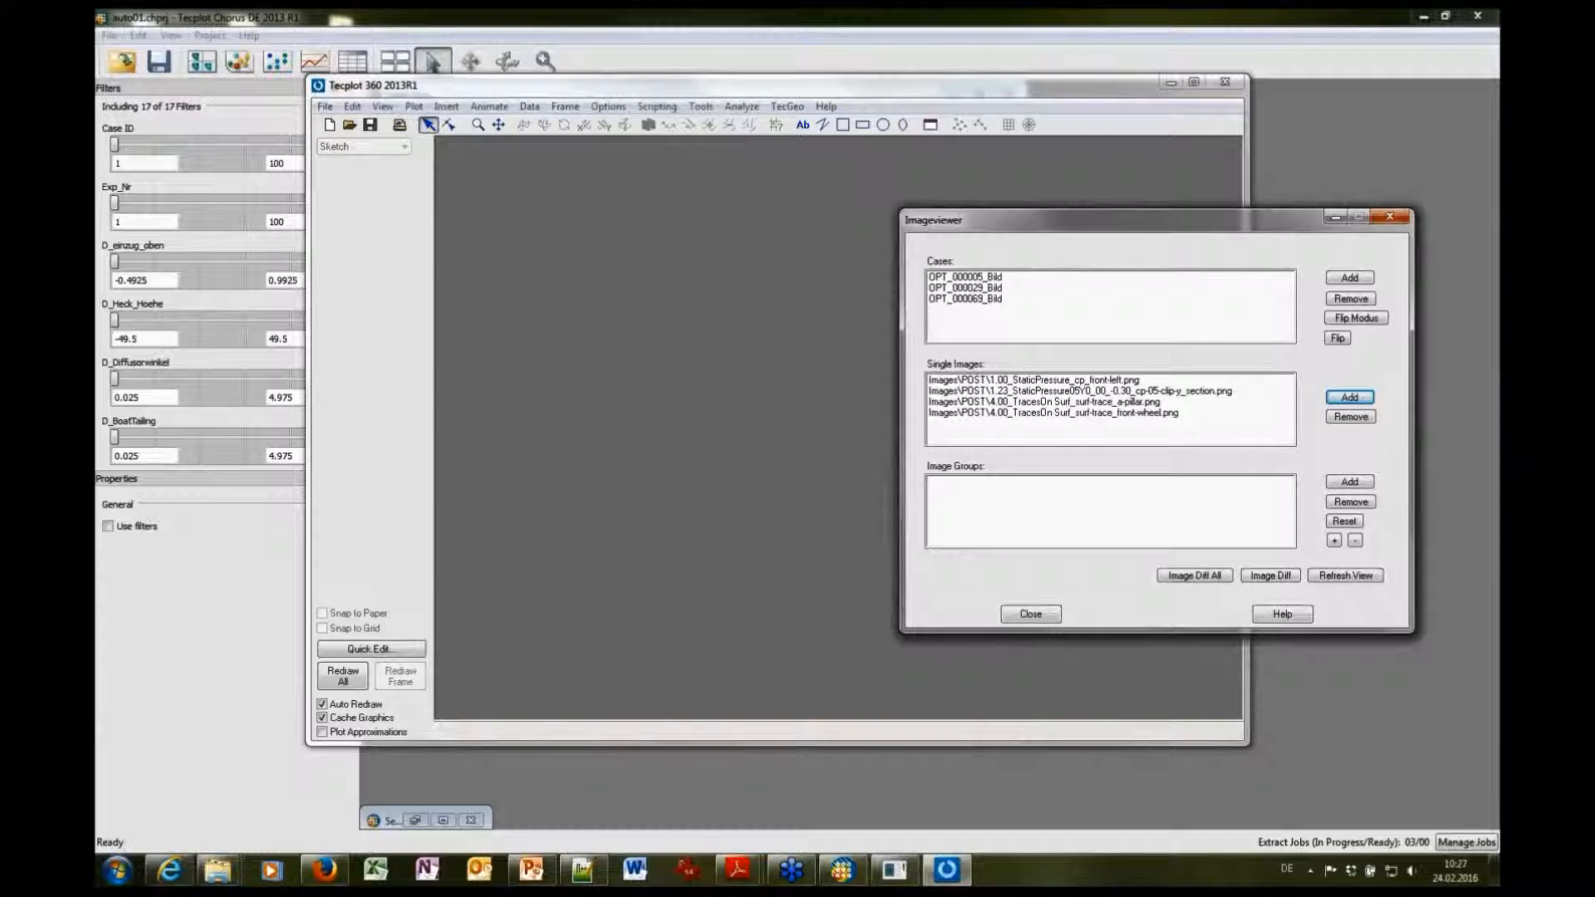
pyautogui.click(1347, 576)
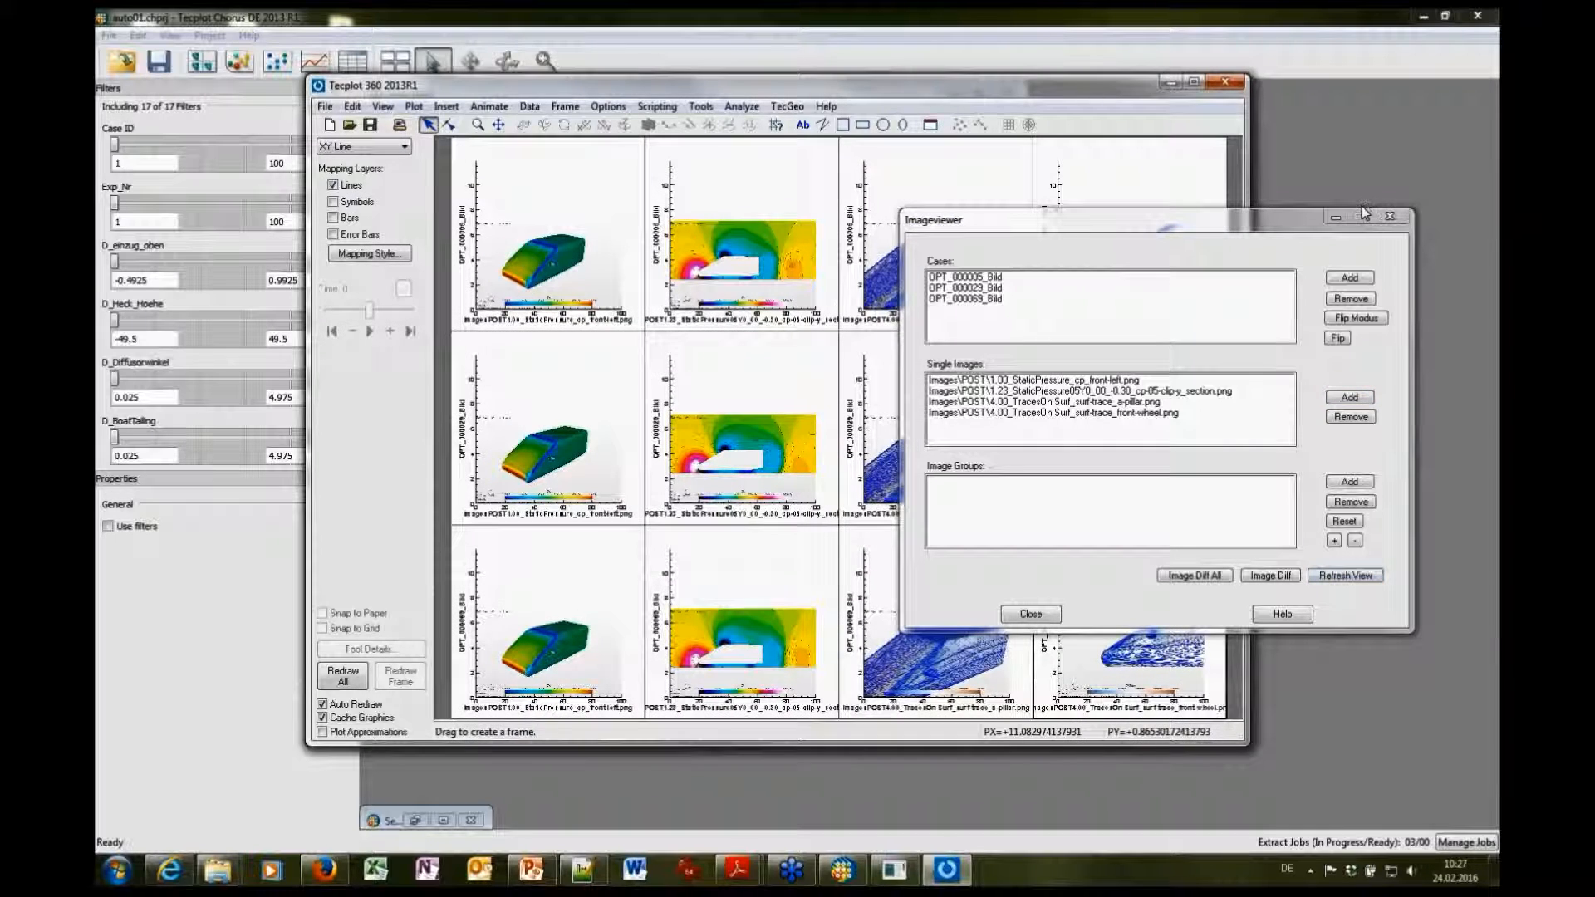
pyautogui.click(1336, 217)
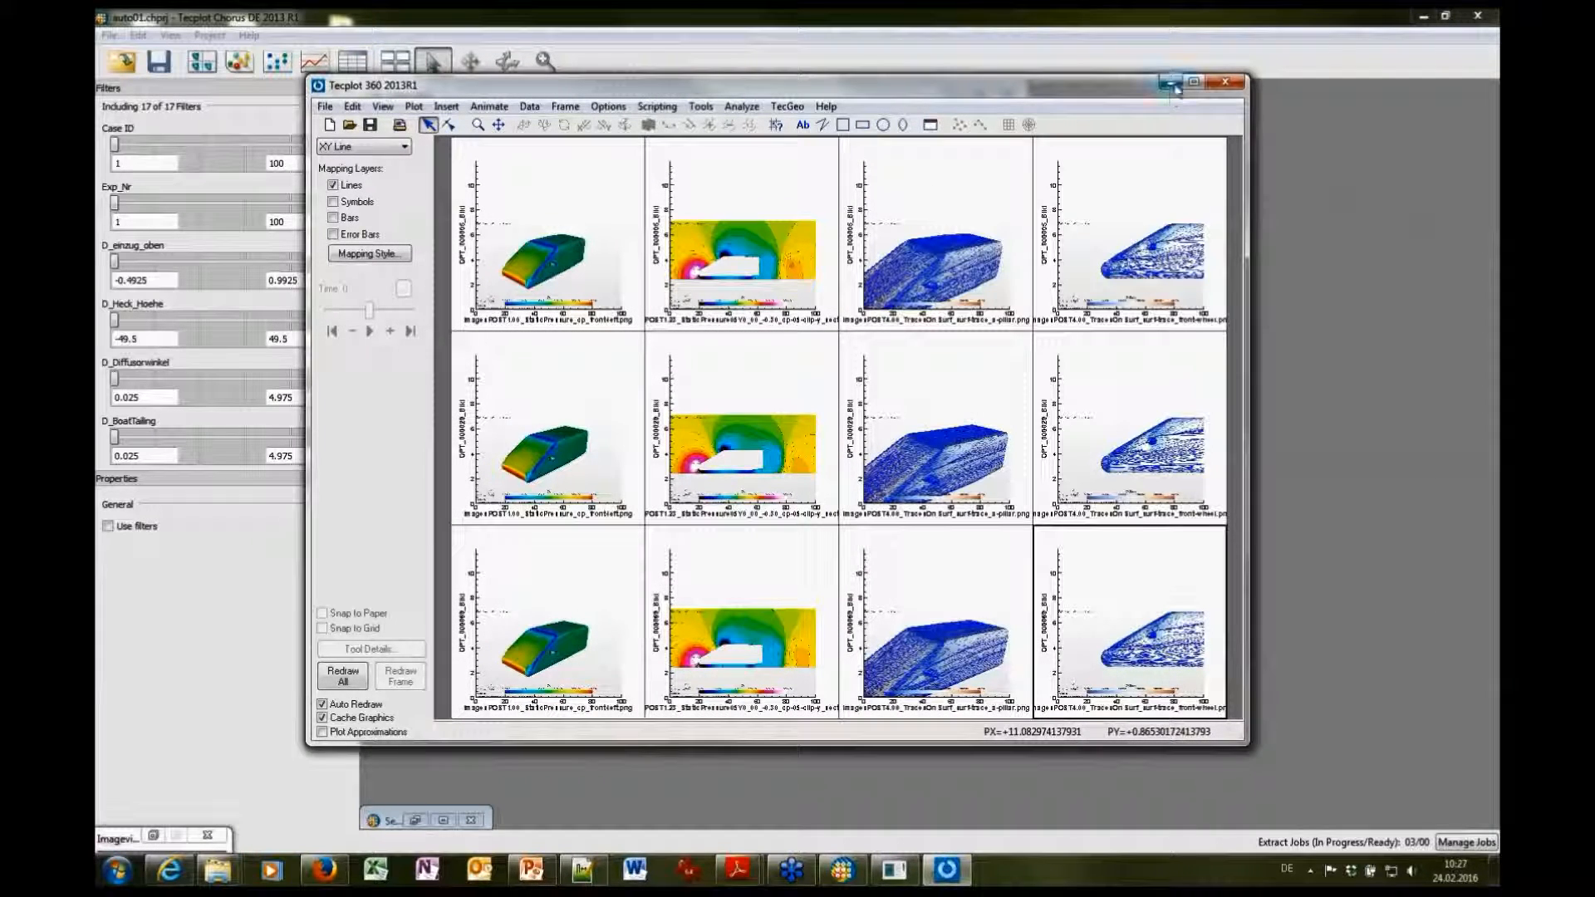
pyautogui.click(1194, 83)
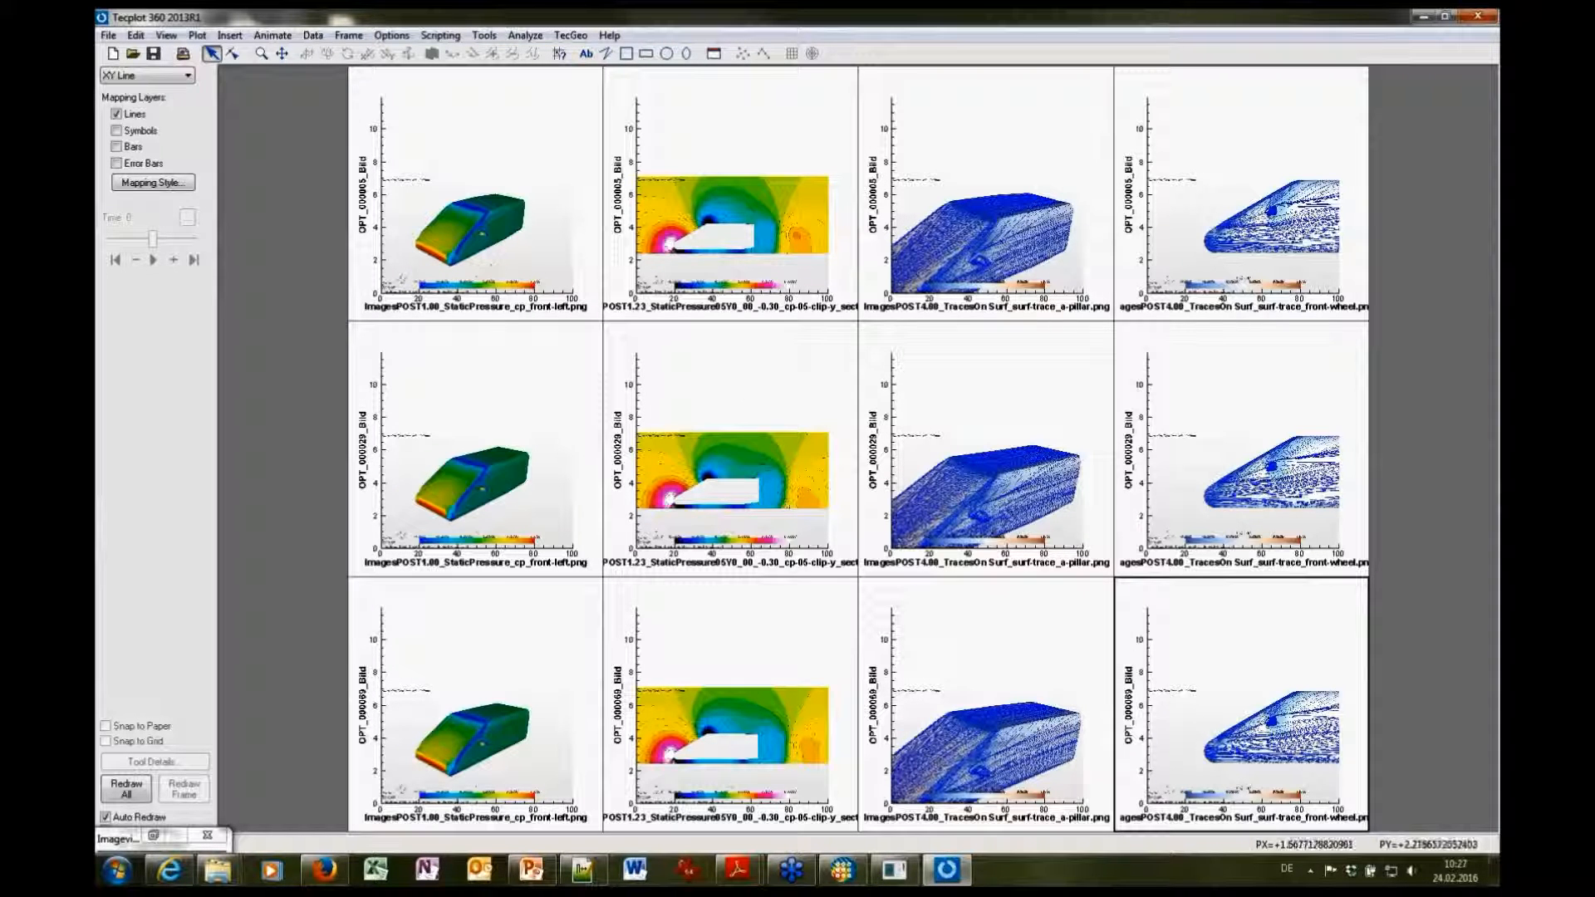
# Zoom the front-left static pressure images of all three cases in on the side mirror
pyautogui.click(501, 241)
pyautogui.moveTo(502, 241); pyautogui.dragTo(502, 367)
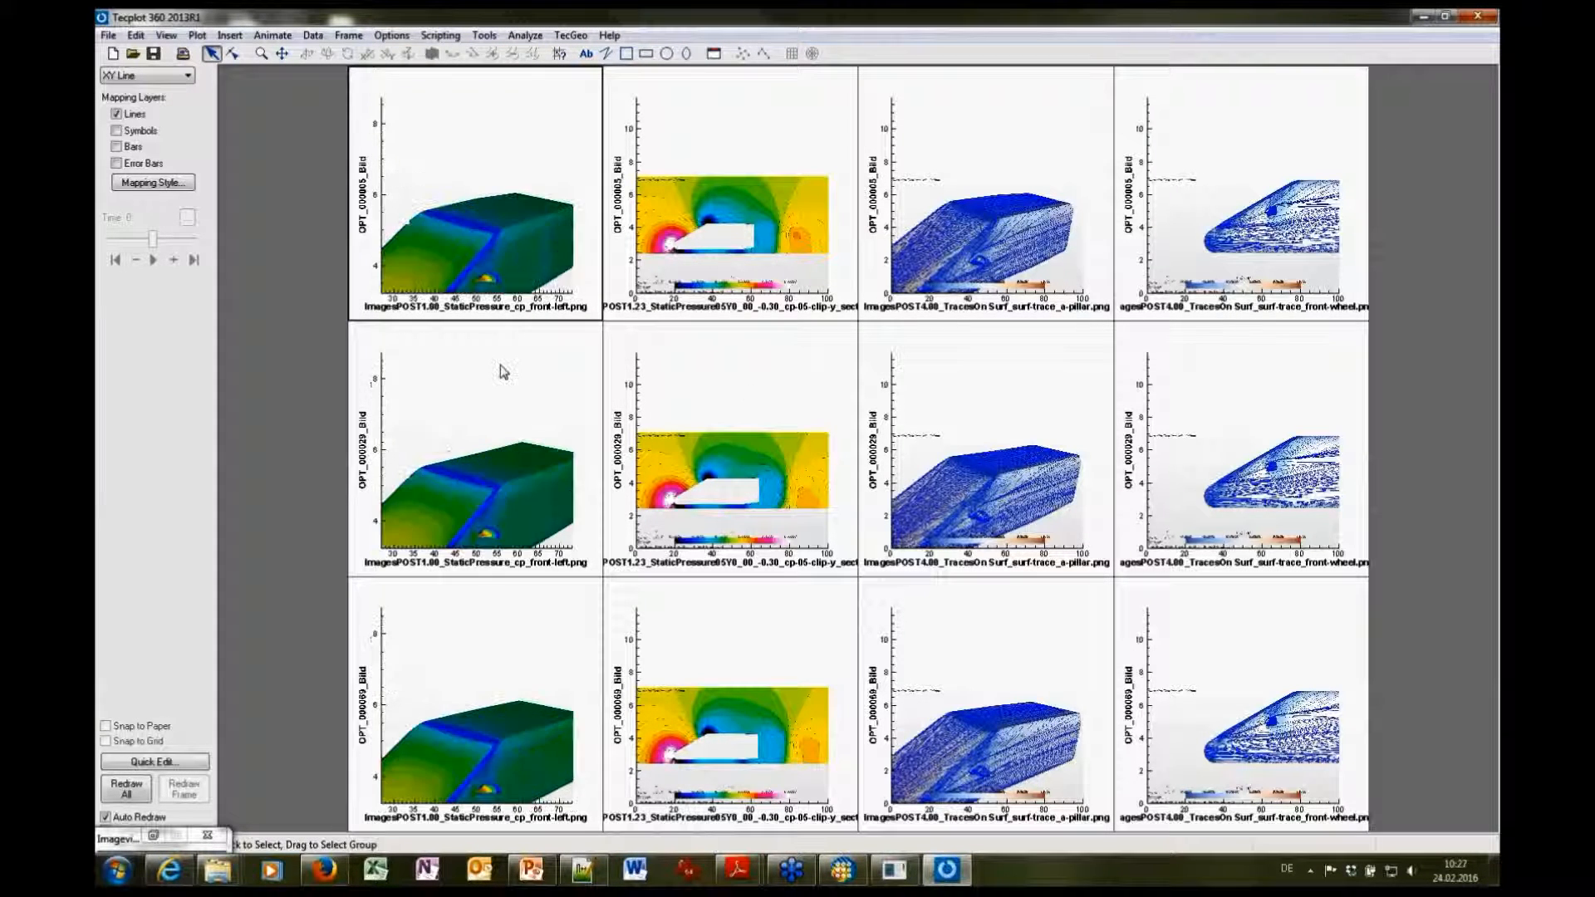
pyautogui.moveTo(503, 220)
pyautogui.mouseDown()
pyautogui.moveTo(527, 168)
pyautogui.moveTo(509, 249)
pyautogui.moveTo(466, 203)
pyautogui.moveTo(520, 252)
pyautogui.moveTo(520, 236)
pyautogui.moveTo(461, 259)
pyautogui.moveTo(507, 218)
pyautogui.mouseUp()
# Zoom the clip-y static pressure section images in on the stagnation area at the car's nose for comparison
pyautogui.click(752, 218)
pyautogui.moveTo(752, 218); pyautogui.dragTo(738, 386)
pyautogui.moveTo(716, 236); pyautogui.dragTo(776, 167)
pyautogui.moveTo(767, 224)
pyautogui.mouseDown()
pyautogui.moveTo(776, 194)
pyautogui.moveTo(790, 241)
pyautogui.mouseUp()
pyautogui.scroll(3, 763, 224)
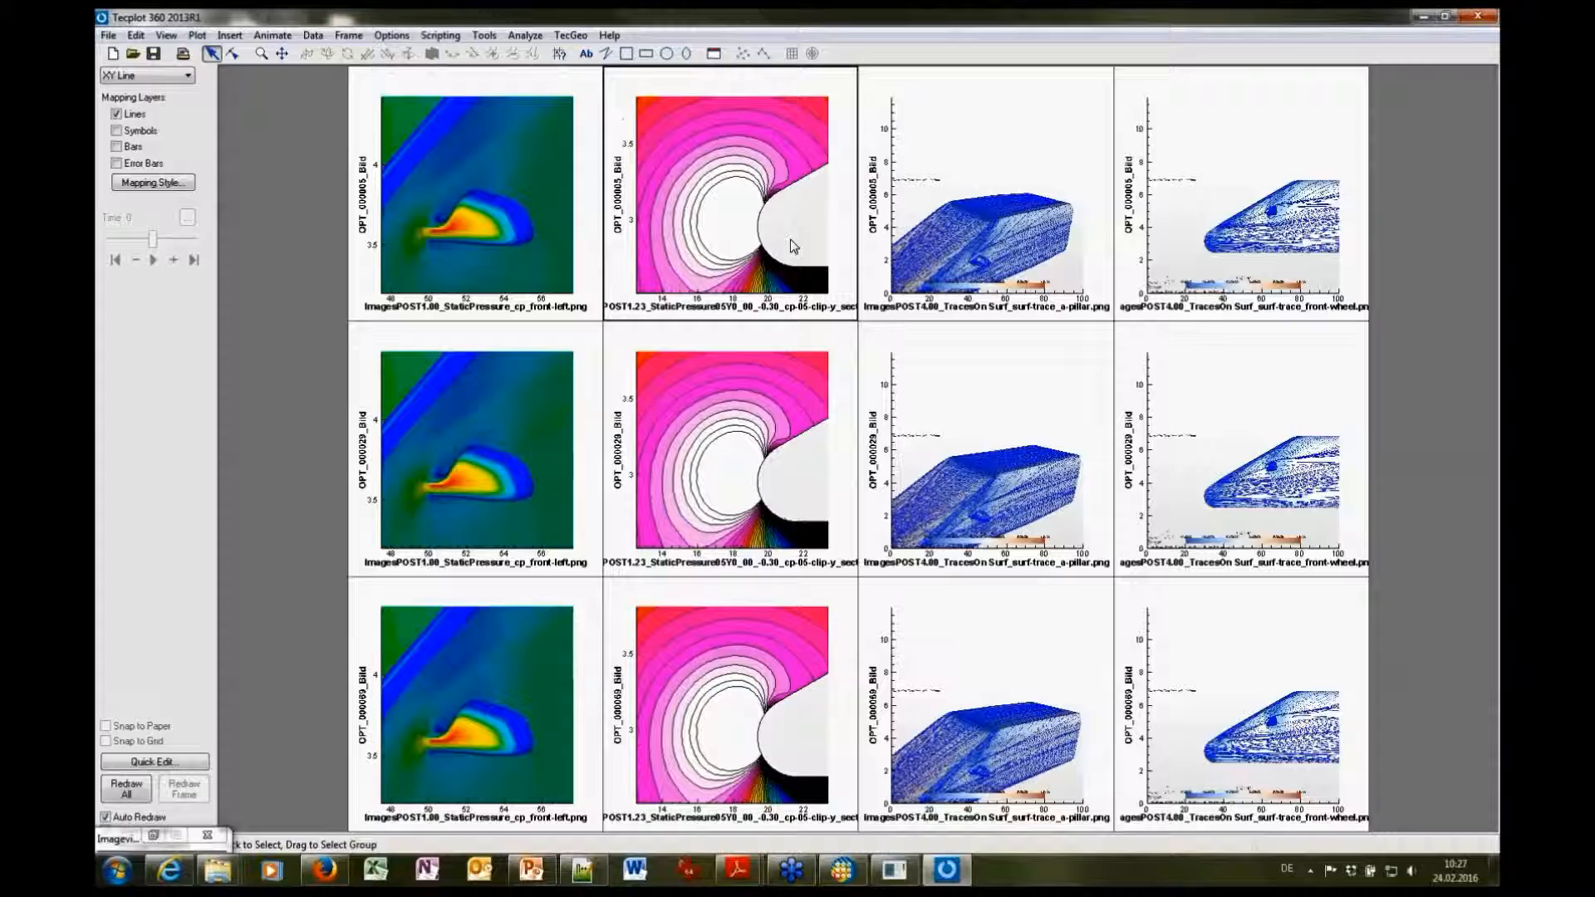
# Zoom and pan the a-pillar surface-trace images to compare the flow lines around the side mirror across the cases
pyautogui.click(987, 234)
pyautogui.scroll(5, 988, 234)
pyautogui.scroll(3, 988, 238)
pyautogui.moveTo(989, 238); pyautogui.dragTo(1029, 121)
pyautogui.moveTo(1000, 203)
pyautogui.mouseDown()
pyautogui.moveTo(1015, 125)
pyautogui.moveTo(998, 183)
pyautogui.moveTo(1008, 150)
pyautogui.mouseUp()
pyautogui.scroll(2, 986, 213)
pyautogui.scroll(3, 1014, 253)
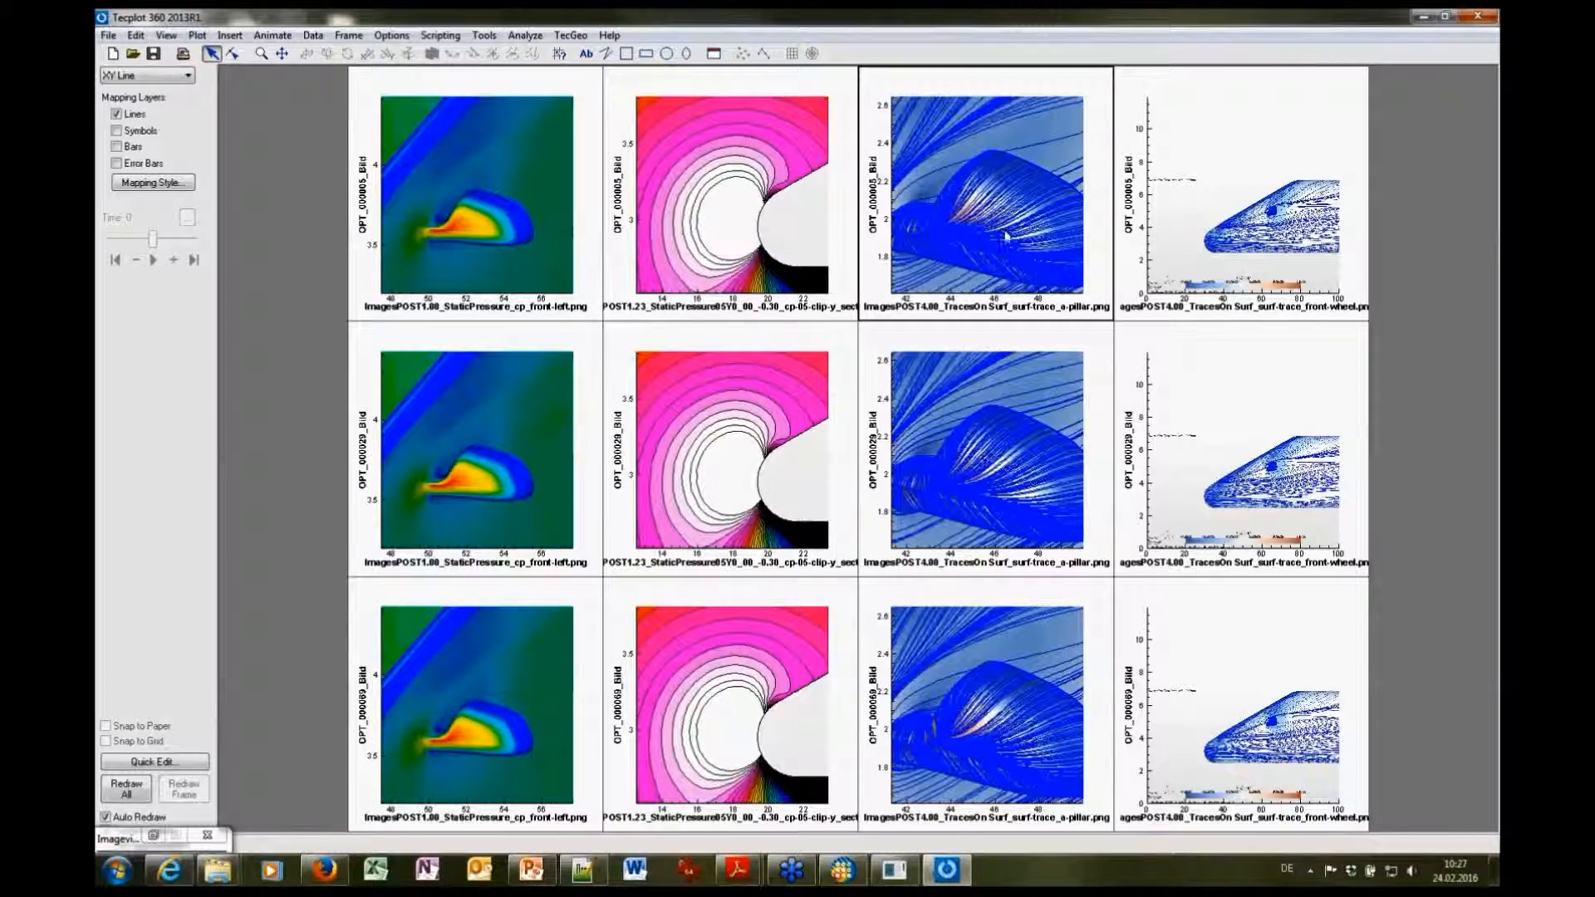
pyautogui.scroll(2, 1007, 236)
pyautogui.moveTo(1040, 226)
pyautogui.mouseDown()
pyautogui.moveTo(978, 228)
pyautogui.moveTo(1050, 181)
pyautogui.moveTo(1036, 213)
pyautogui.moveTo(989, 235)
pyautogui.moveTo(1018, 213)
pyautogui.moveTo(1041, 231)
pyautogui.mouseUp()
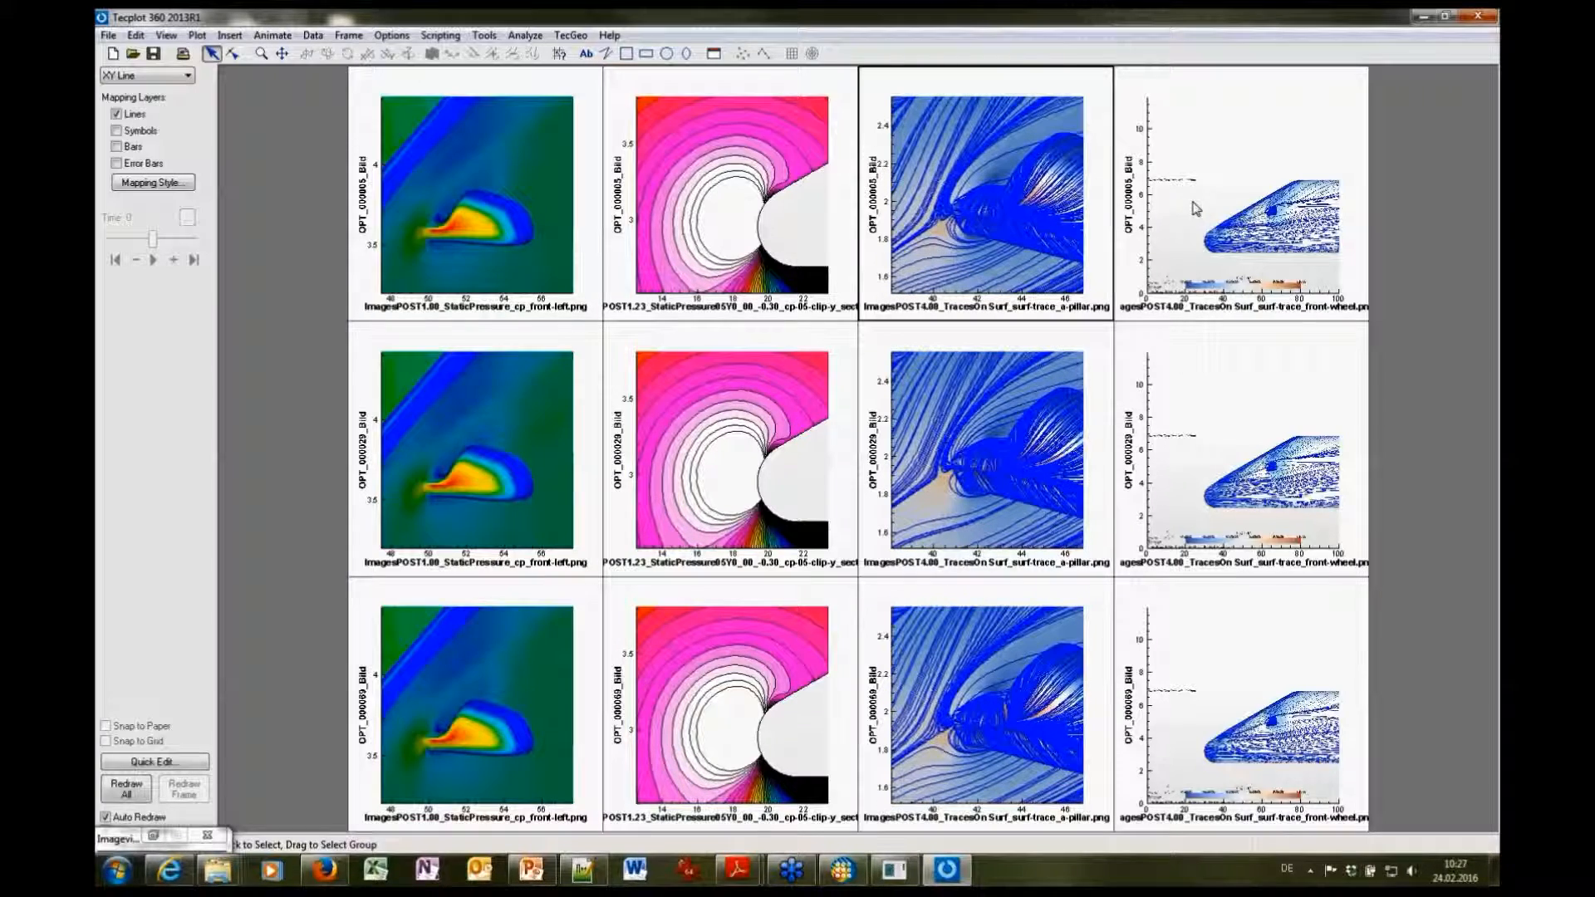
# Zoom the front-wheel surface-trace images in closely on the flow lines in front of the side mirror
pyautogui.click(1252, 212)
pyautogui.scroll(5, 1252, 218)
pyautogui.moveTo(1287, 228)
pyautogui.mouseDown()
pyautogui.moveTo(1316, 293)
pyautogui.moveTo(1225, 153)
pyautogui.moveTo(1264, 198)
pyautogui.moveTo(1190, 223)
pyautogui.mouseUp()
pyautogui.scroll(5, 1264, 198)
pyautogui.scroll(3, 1242, 215)
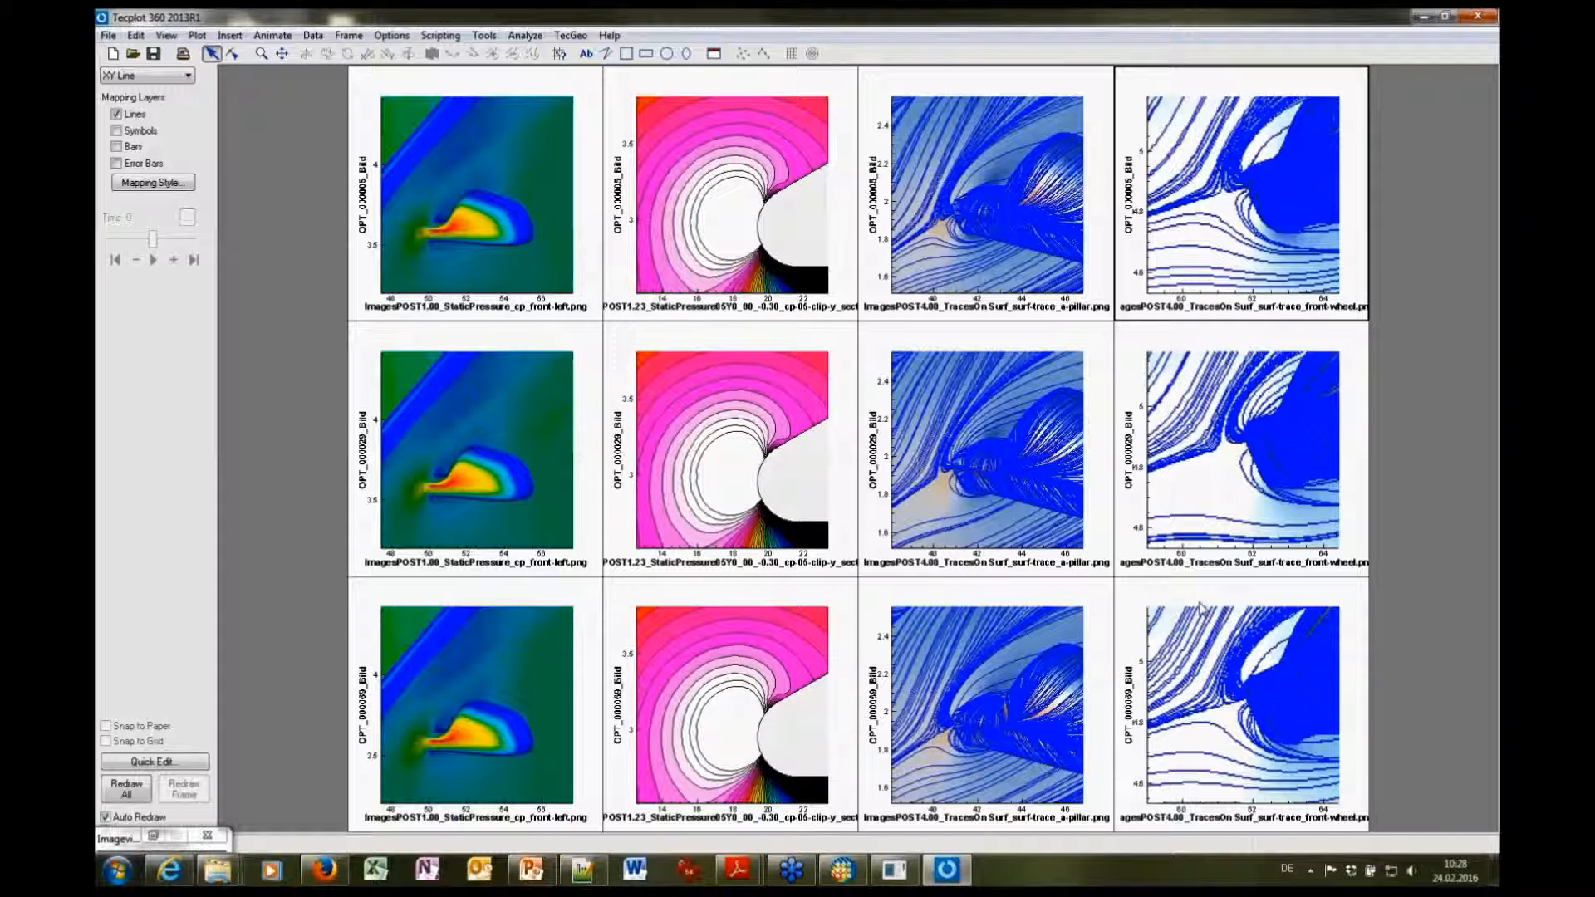
# Activate the case 5 front-left pressure frame, restore the minimized Imageviewer and reposition it over the plots
pyautogui.click(416, 114)
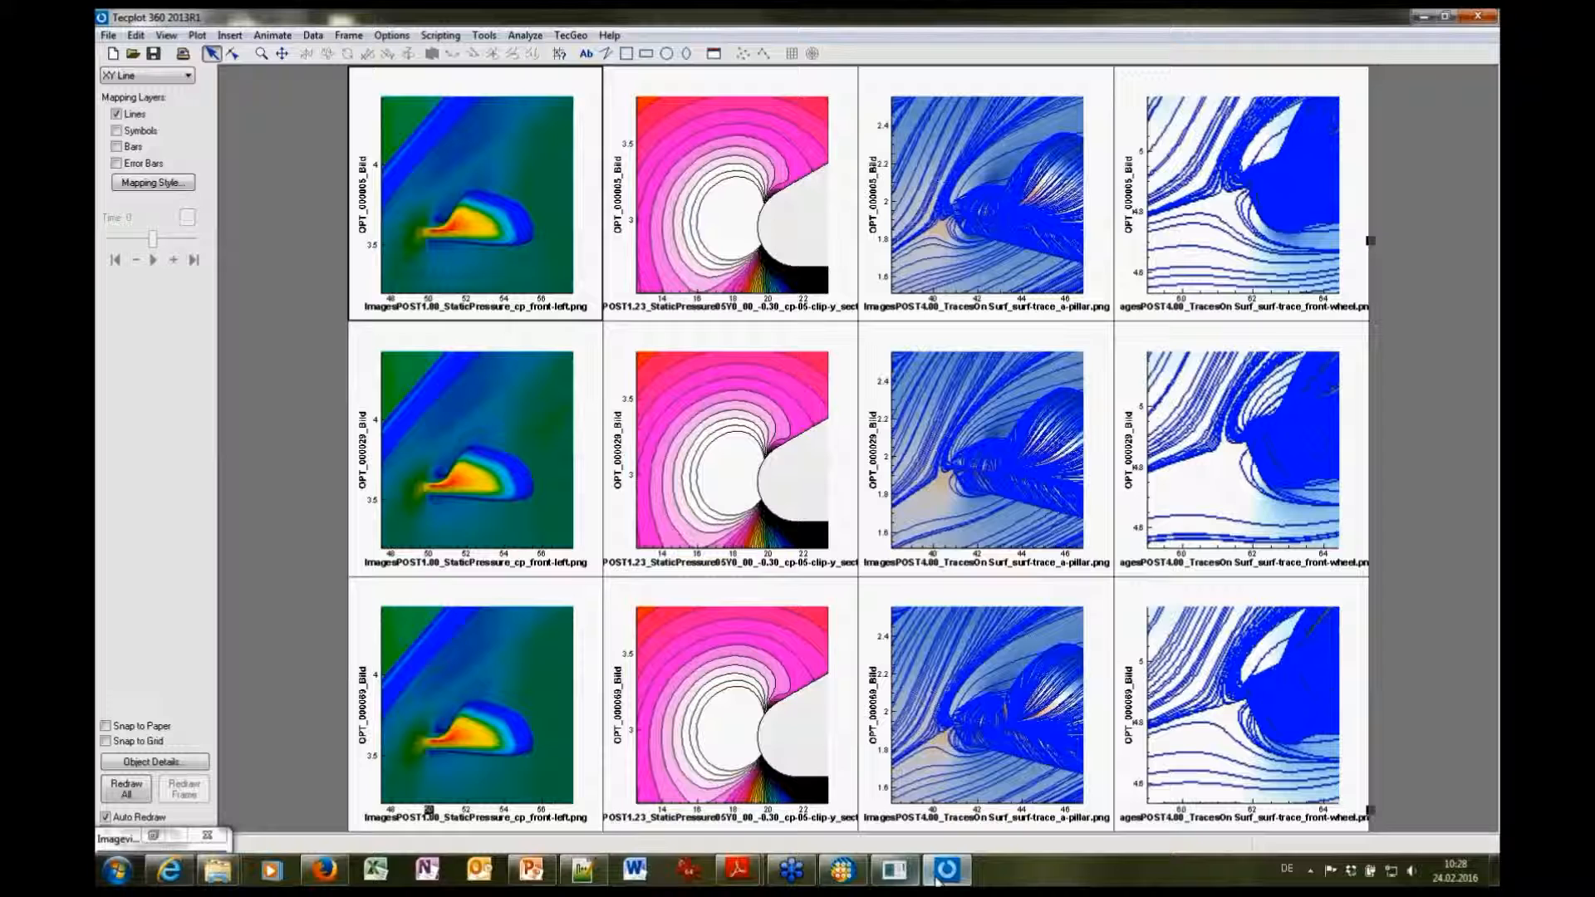
pyautogui.click(488, 38)
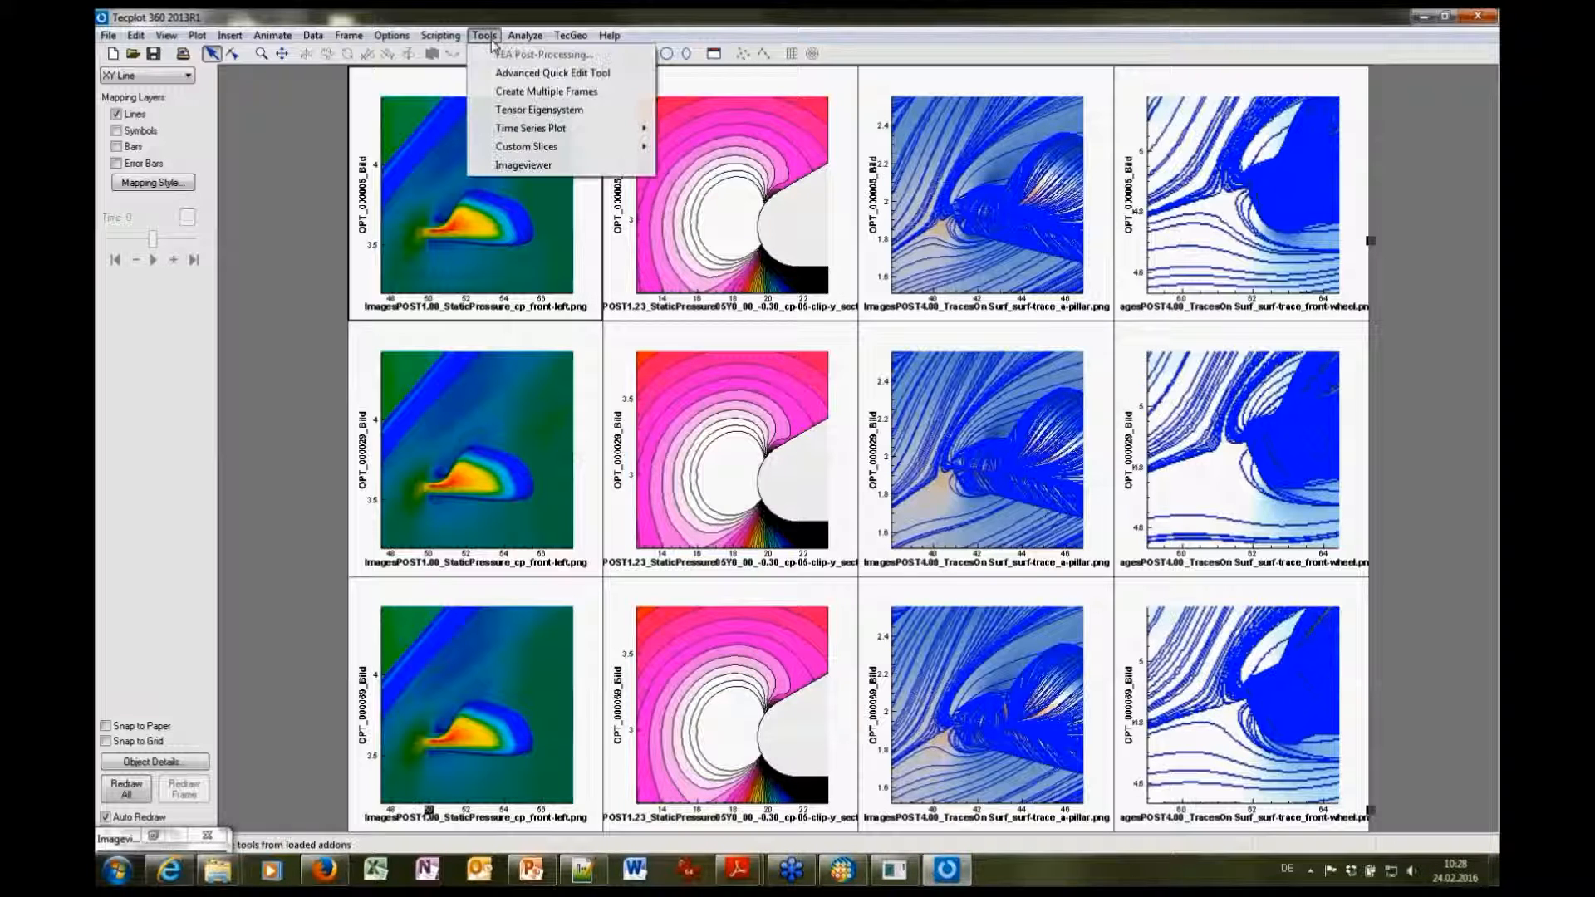
pyautogui.click(523, 164)
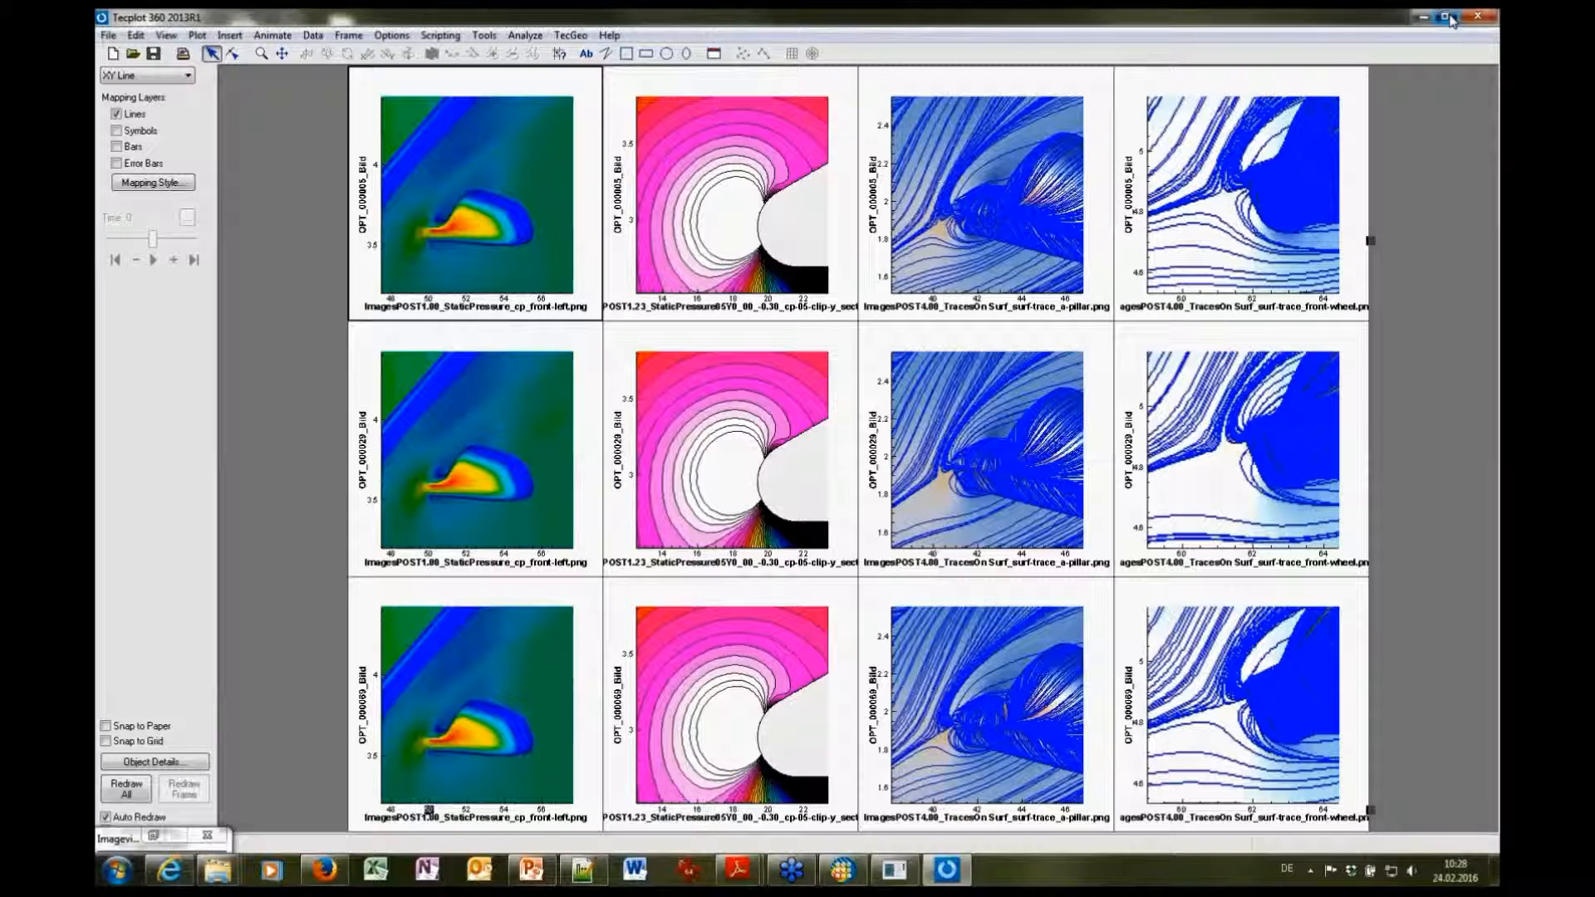
pyautogui.click(173, 837)
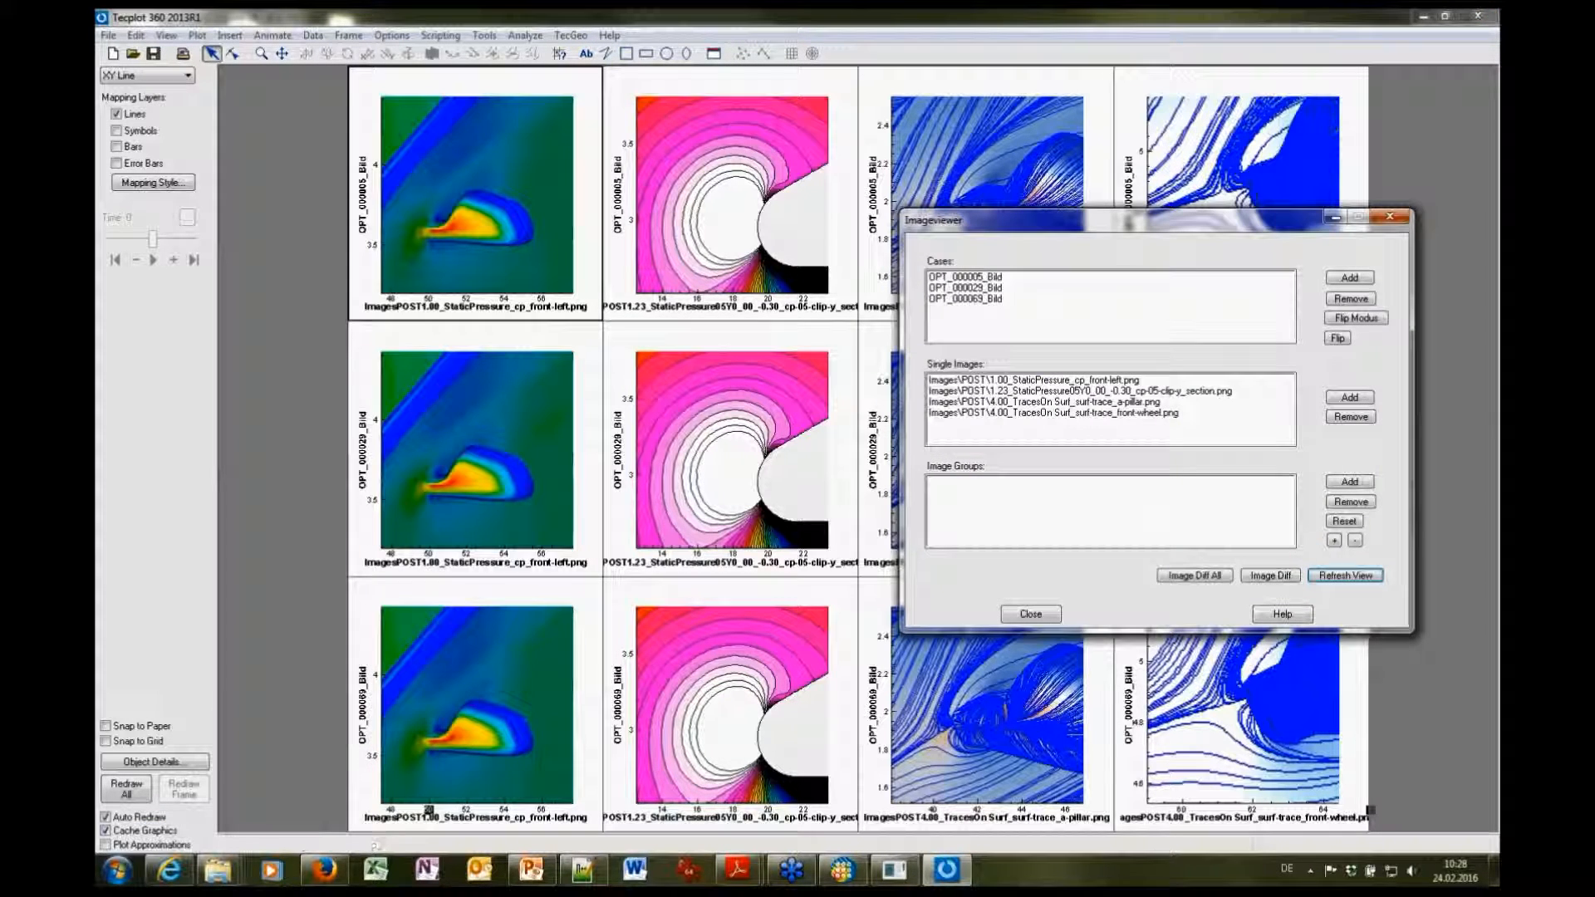
pyautogui.moveTo(1222, 224); pyautogui.dragTo(1281, 146)
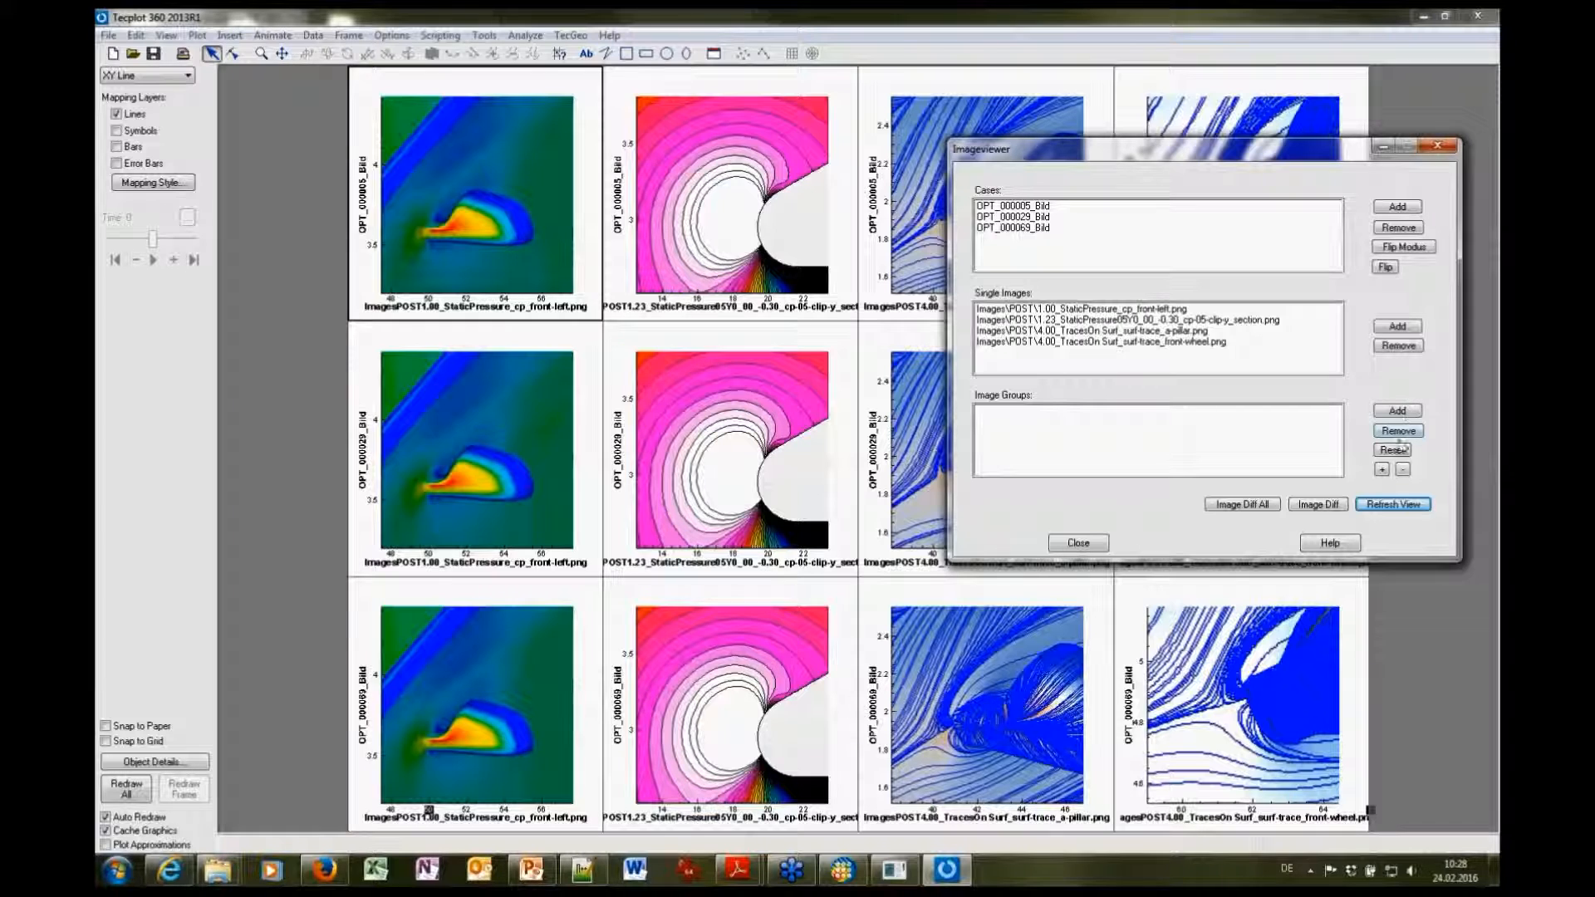
# Compute the image differences of the front-left pressure images with case 5 as reference, examine them, and refresh the view to remove them
pyautogui.click(1320, 507)
pyautogui.click(1318, 505)
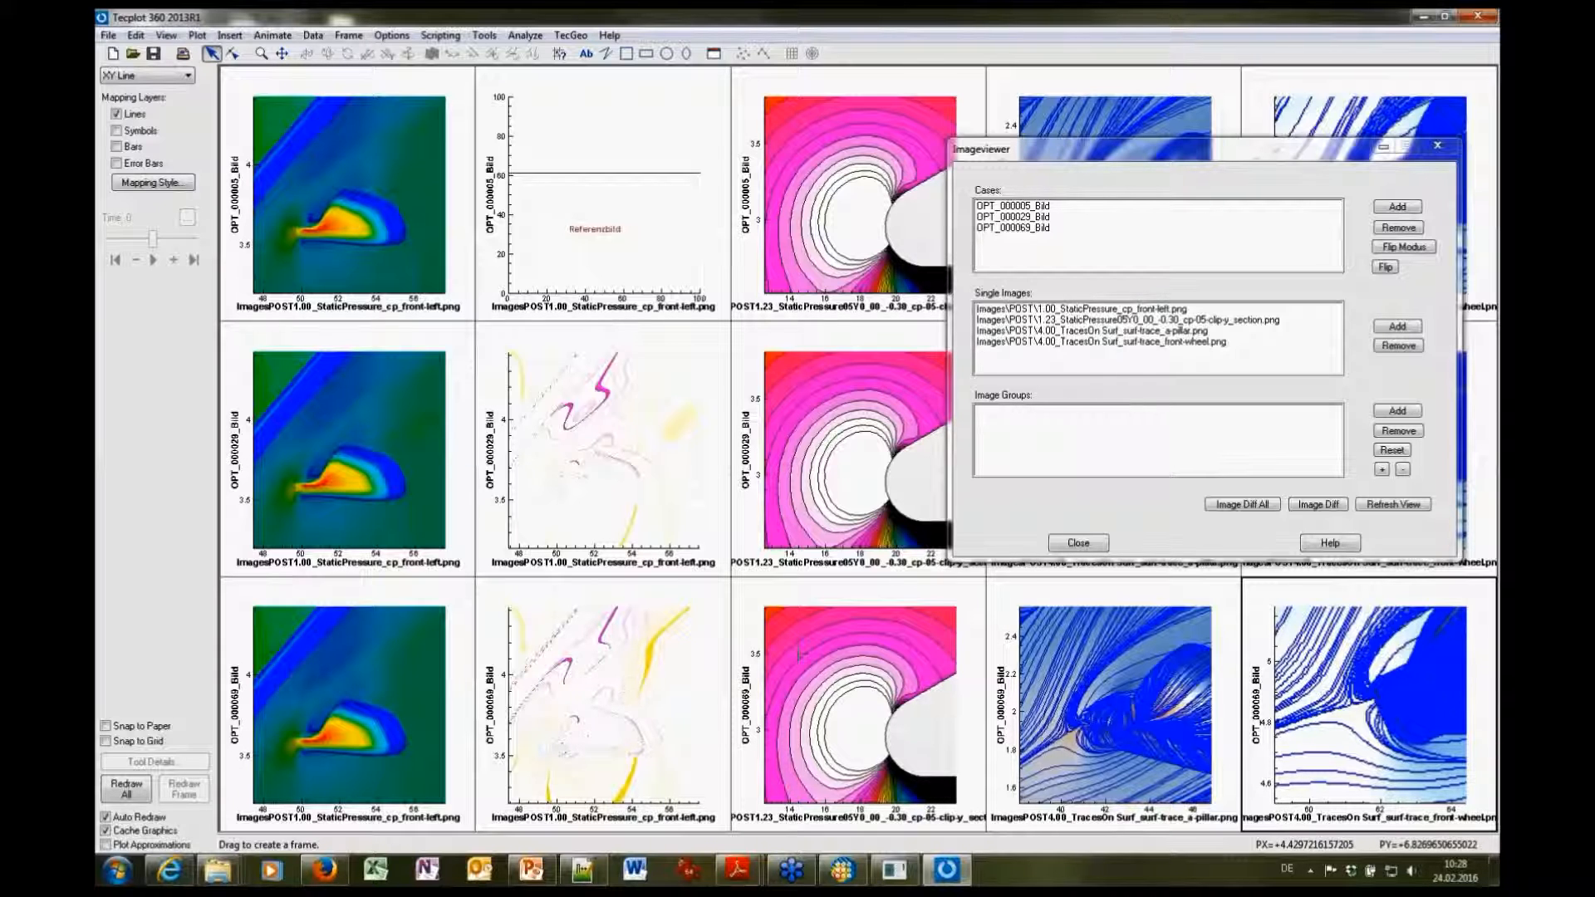
pyautogui.moveTo(1273, 156); pyautogui.dragTo(569, 209)
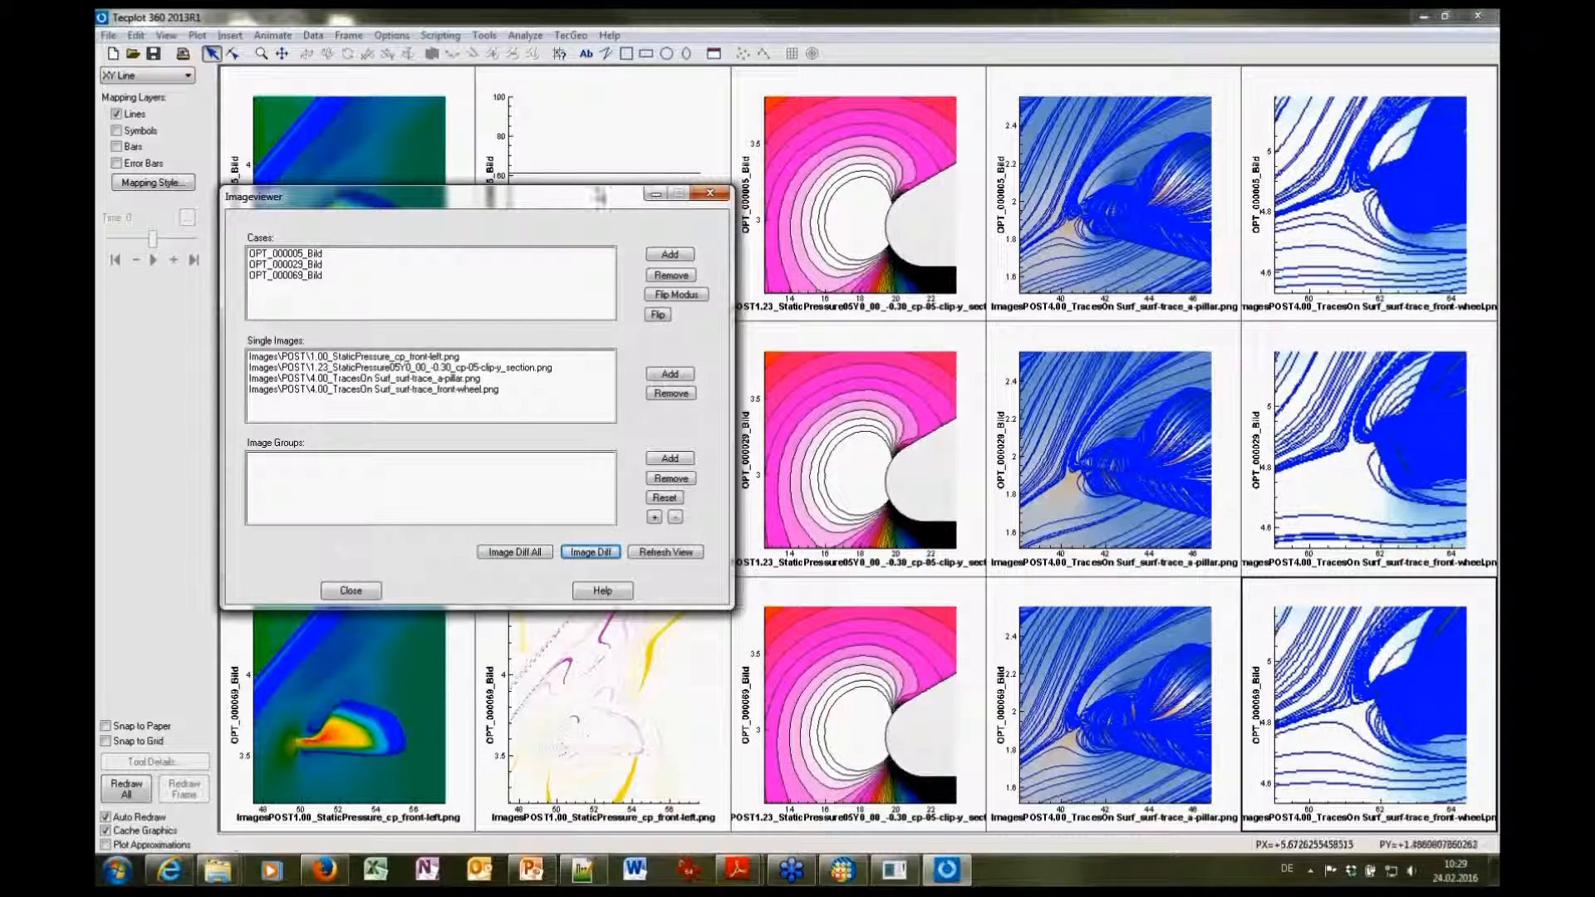
pyautogui.click(674, 552)
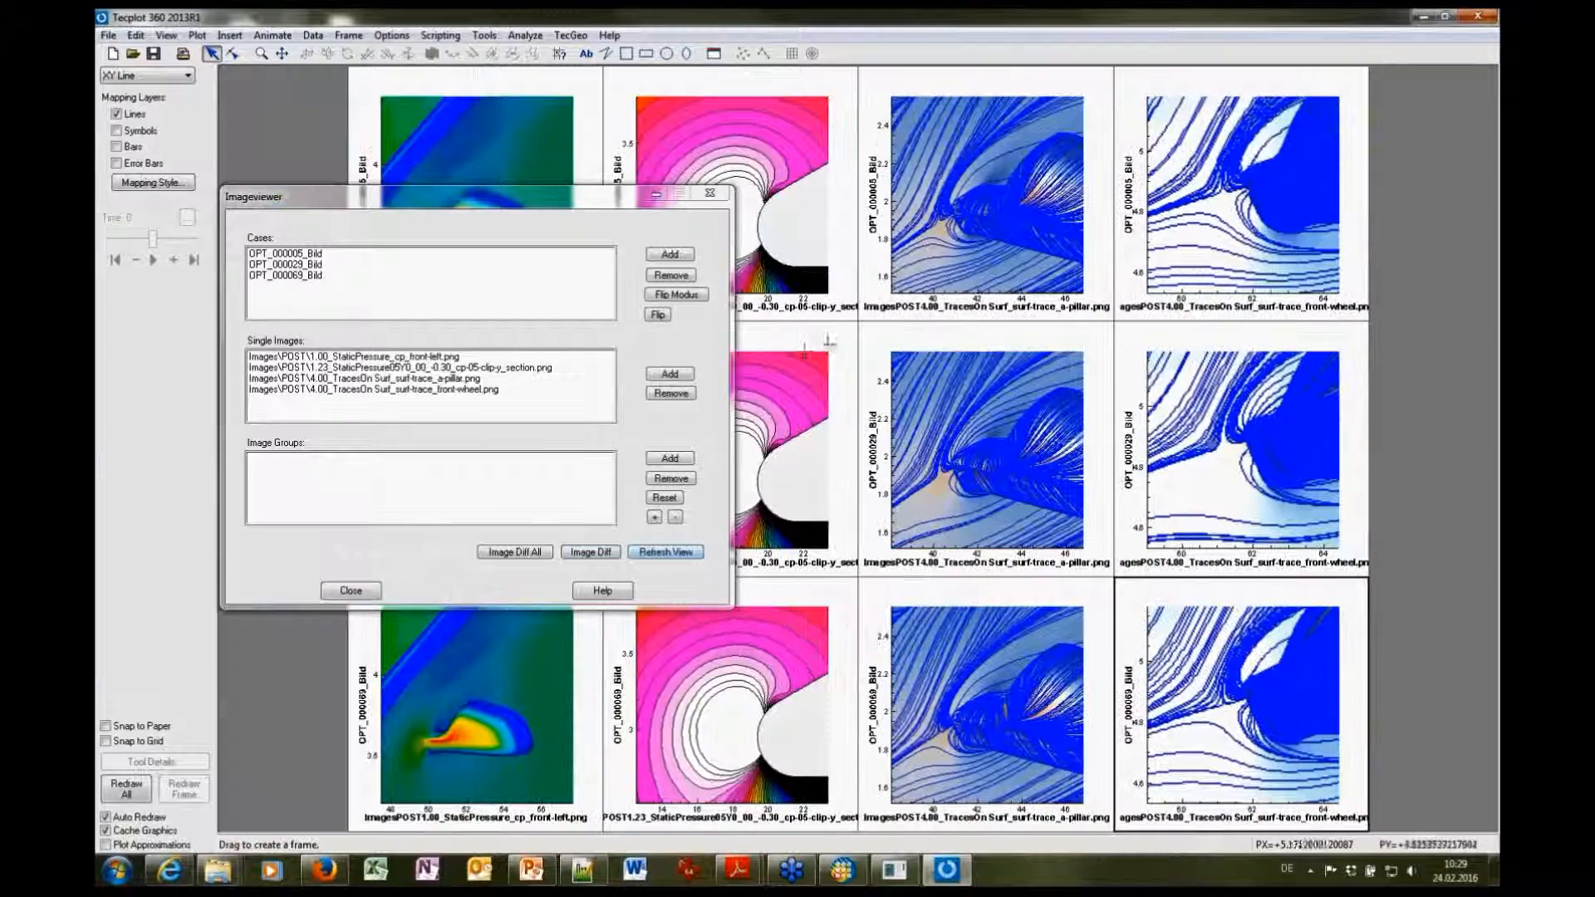
# Compute the image differences of the clip-y section images with case 29 as reference, examine them, and restore the plain image view
pyautogui.click(798, 351)
pyautogui.click(590, 553)
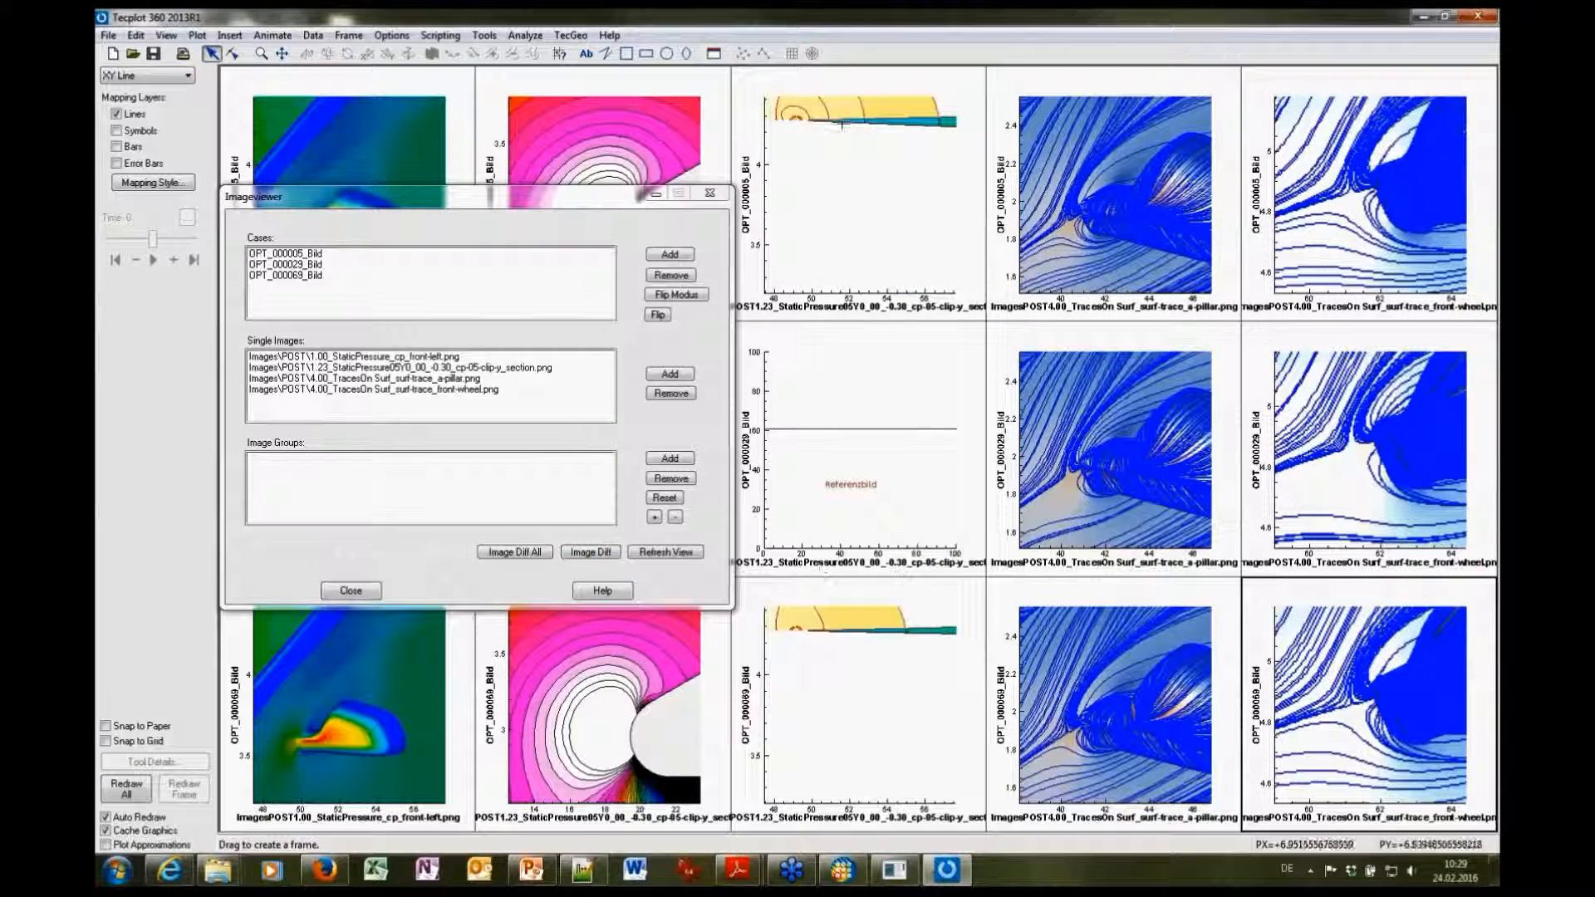
pyautogui.moveTo(557, 200)
pyautogui.mouseDown()
pyautogui.moveTo(1176, 318)
pyautogui.moveTo(1254, 154)
pyautogui.moveTo(932, 174)
pyautogui.moveTo(741, 241)
pyautogui.moveTo(741, 269)
pyautogui.moveTo(706, 219)
pyautogui.mouseUp()
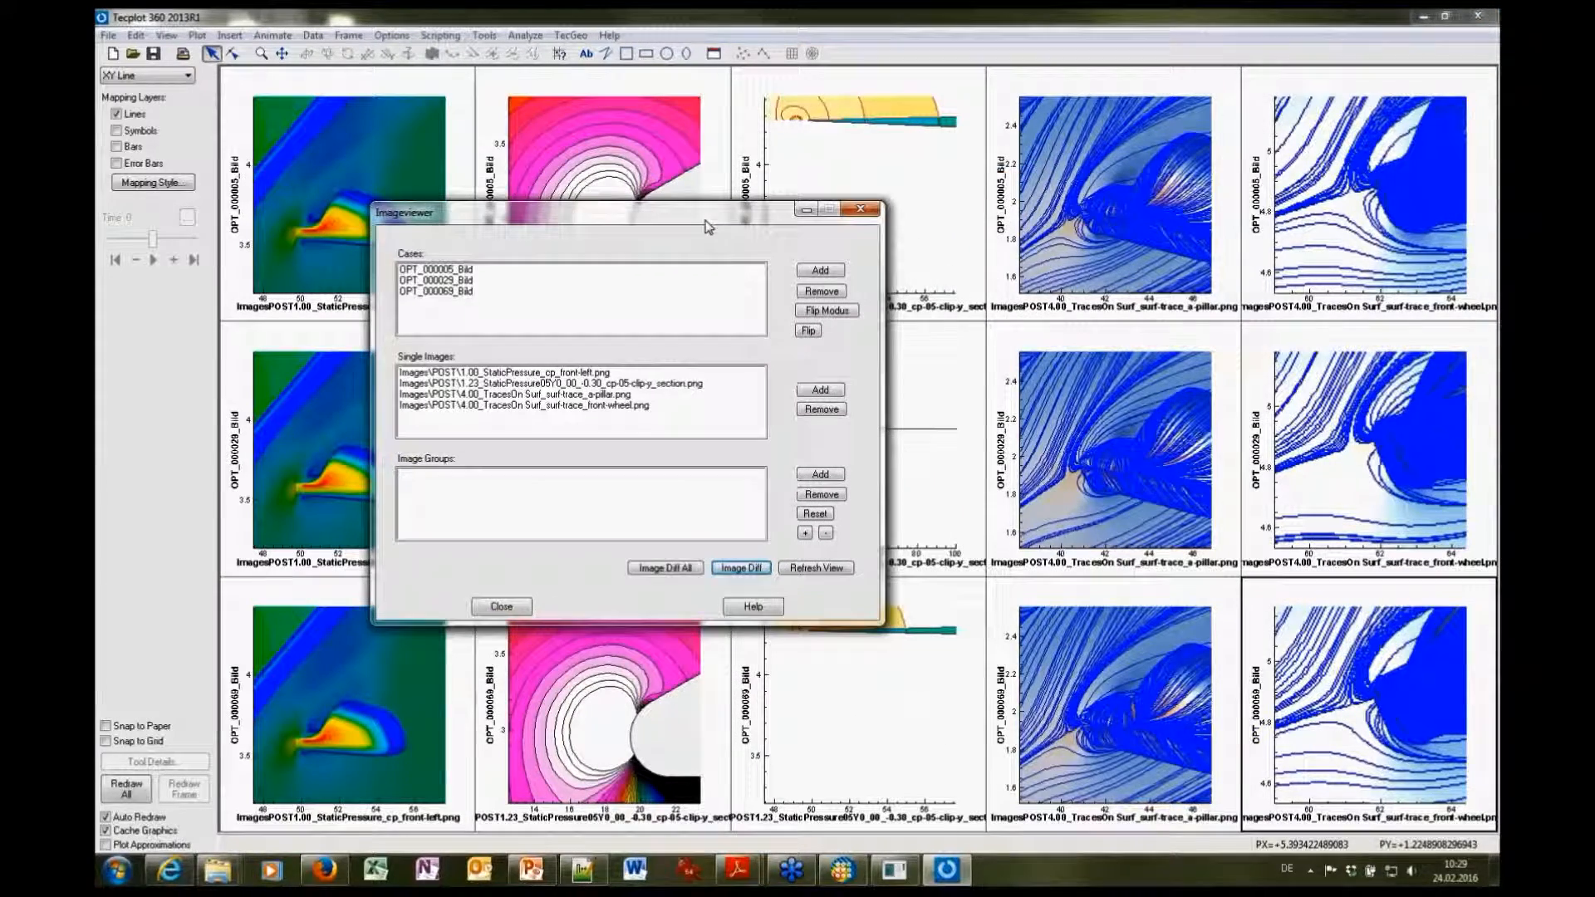
pyautogui.click(812, 569)
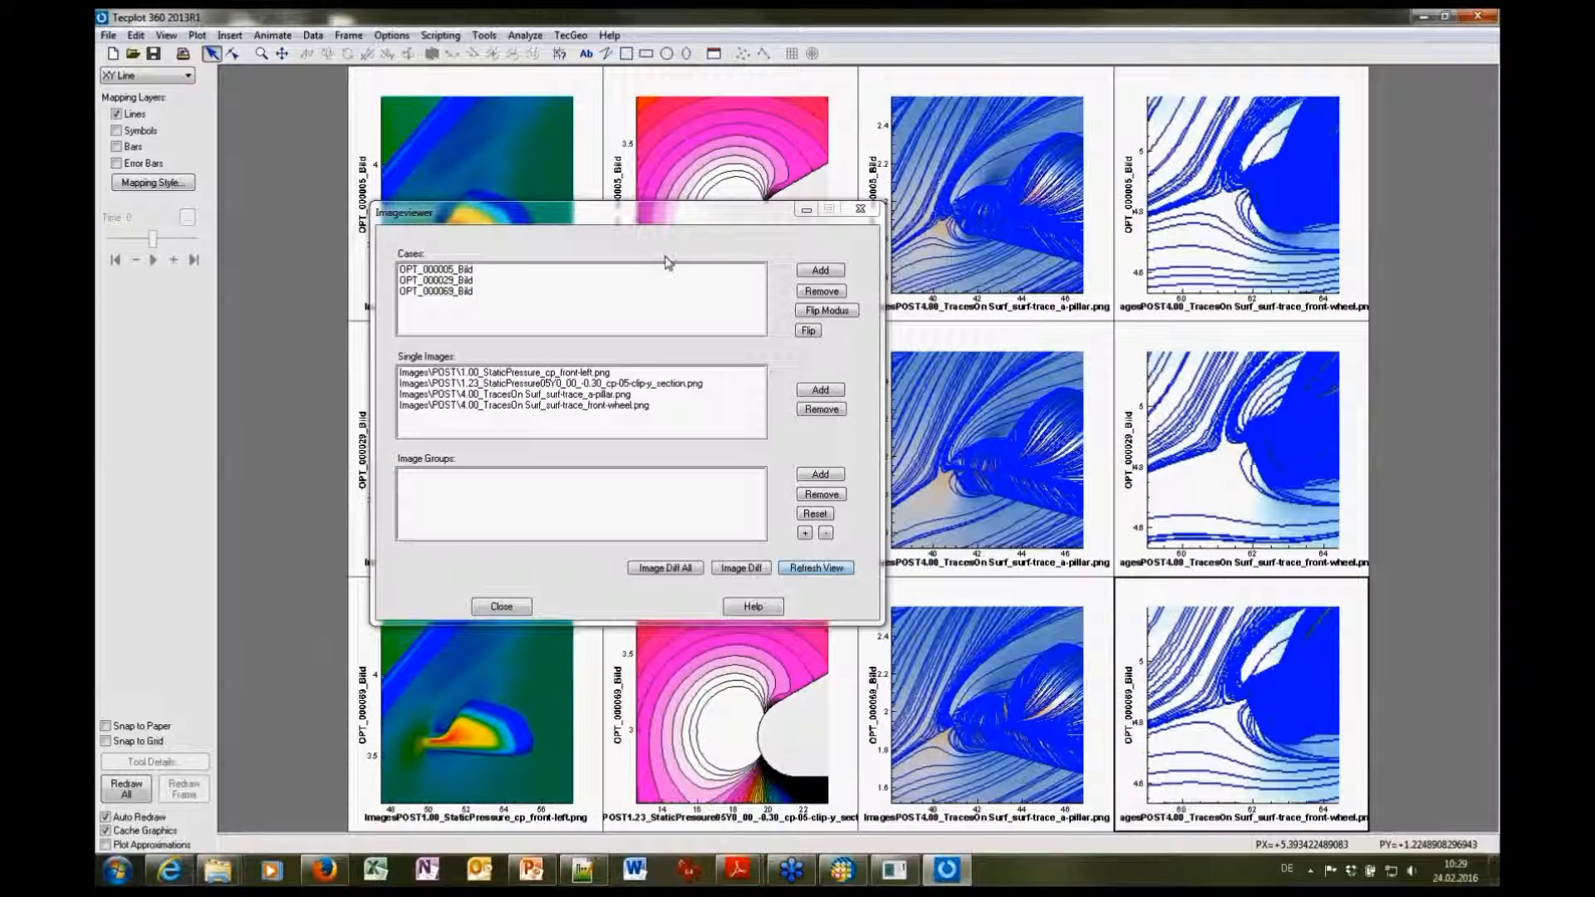
# Move the Imageviewer off the upper plots, select cases OPT_000005, OPT_000029 and OPT_000069, and enter flip mode
pyautogui.moveTo(649, 222); pyautogui.dragTo(1207, 466)
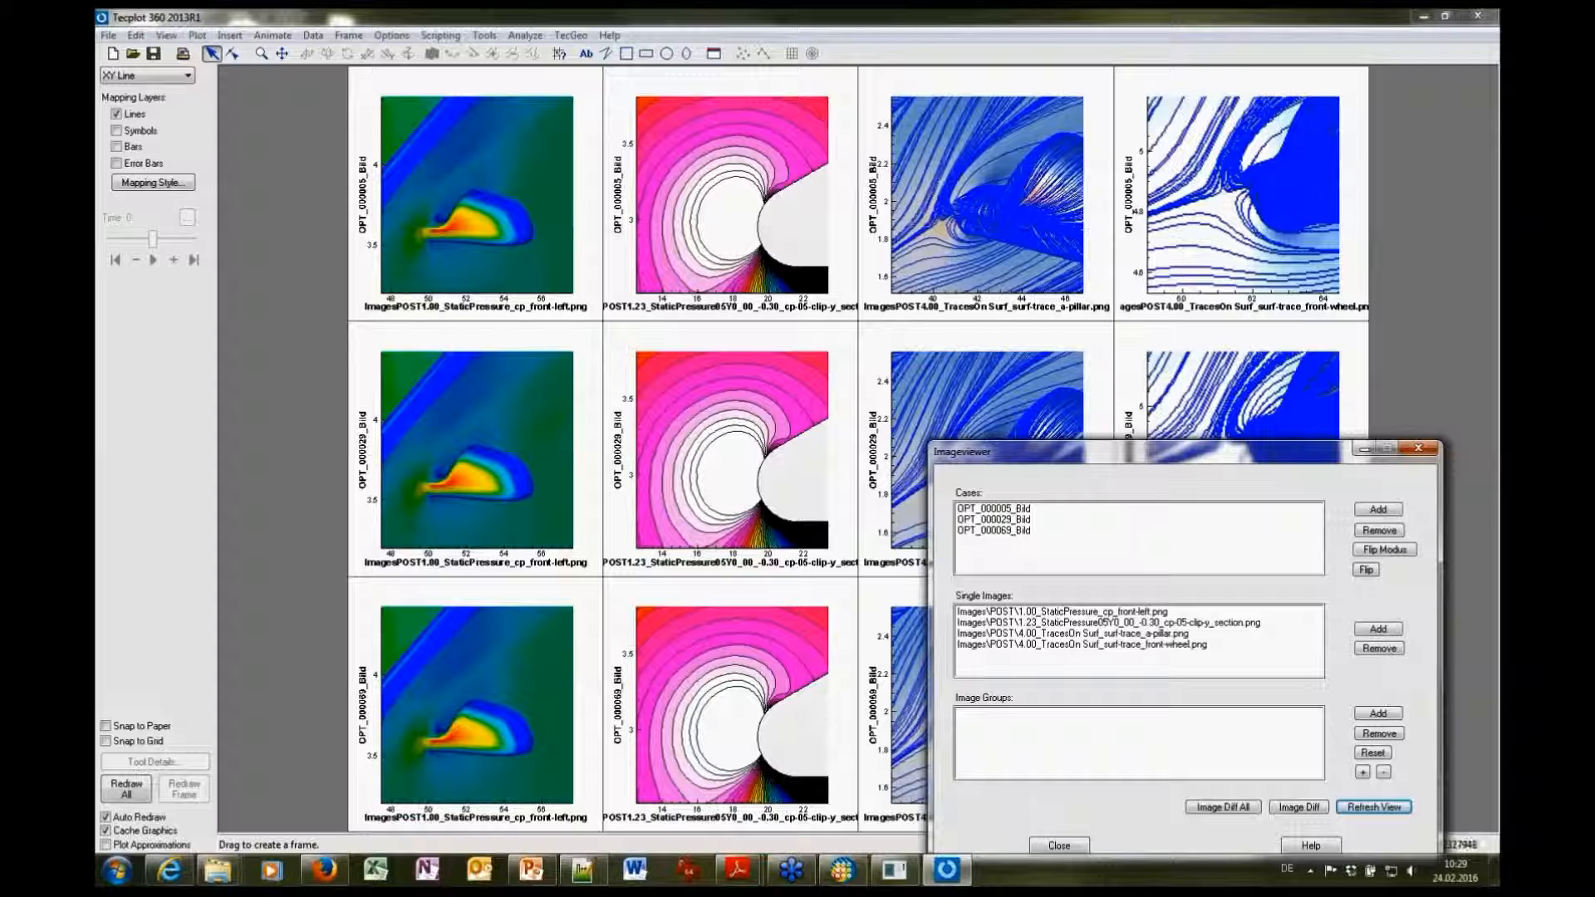
pyautogui.moveTo(1105, 449); pyautogui.dragTo(922, 386)
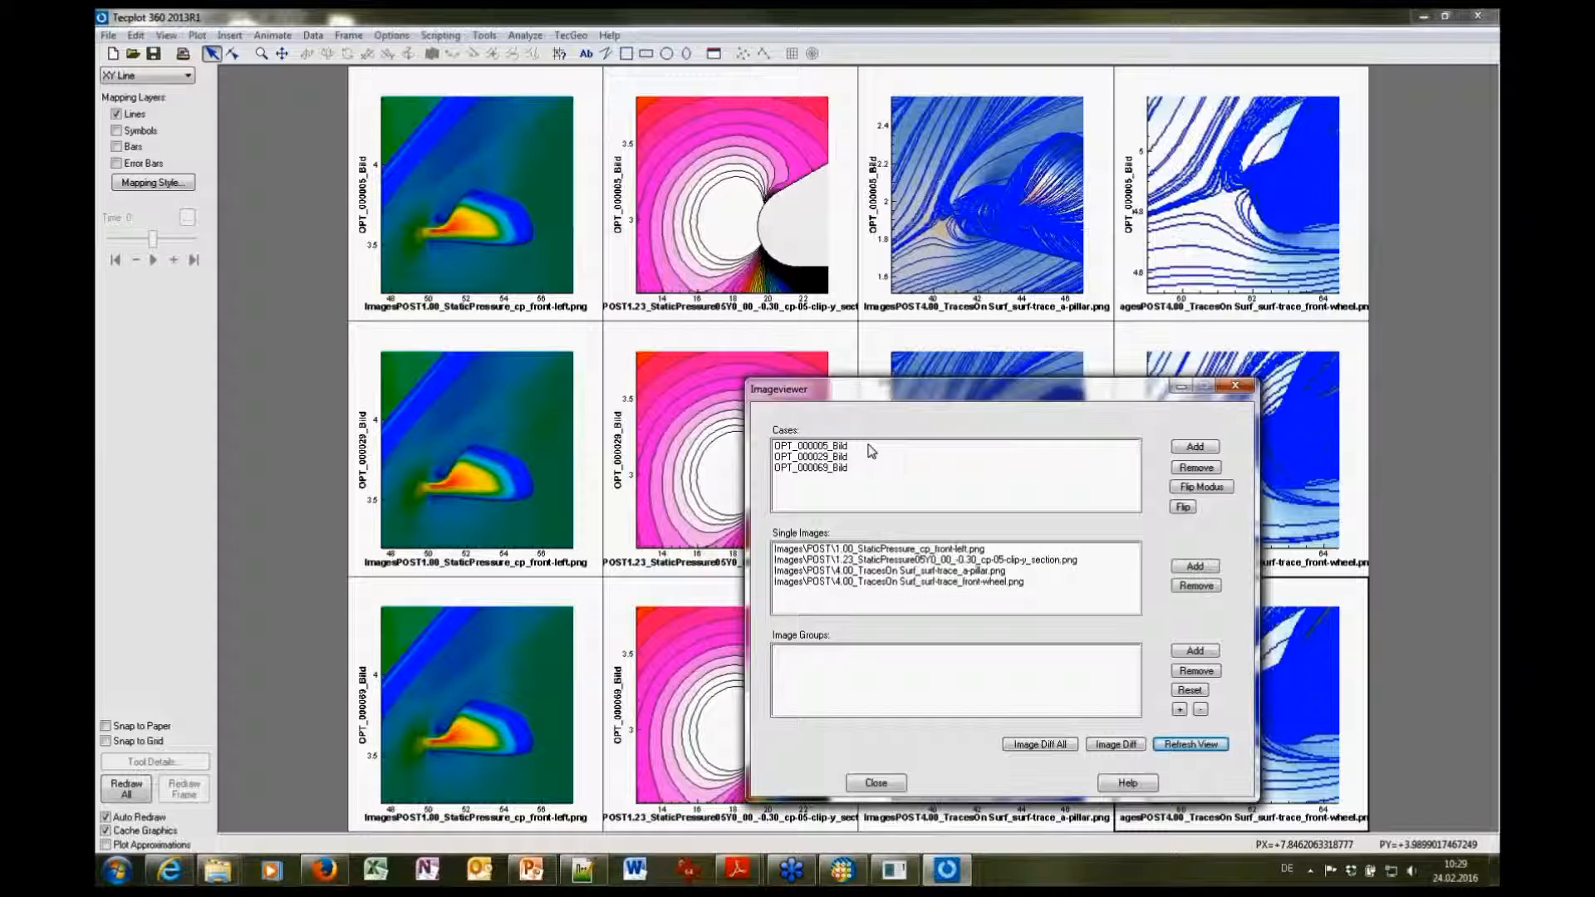
pyautogui.moveTo(823, 449); pyautogui.dragTo(826, 478)
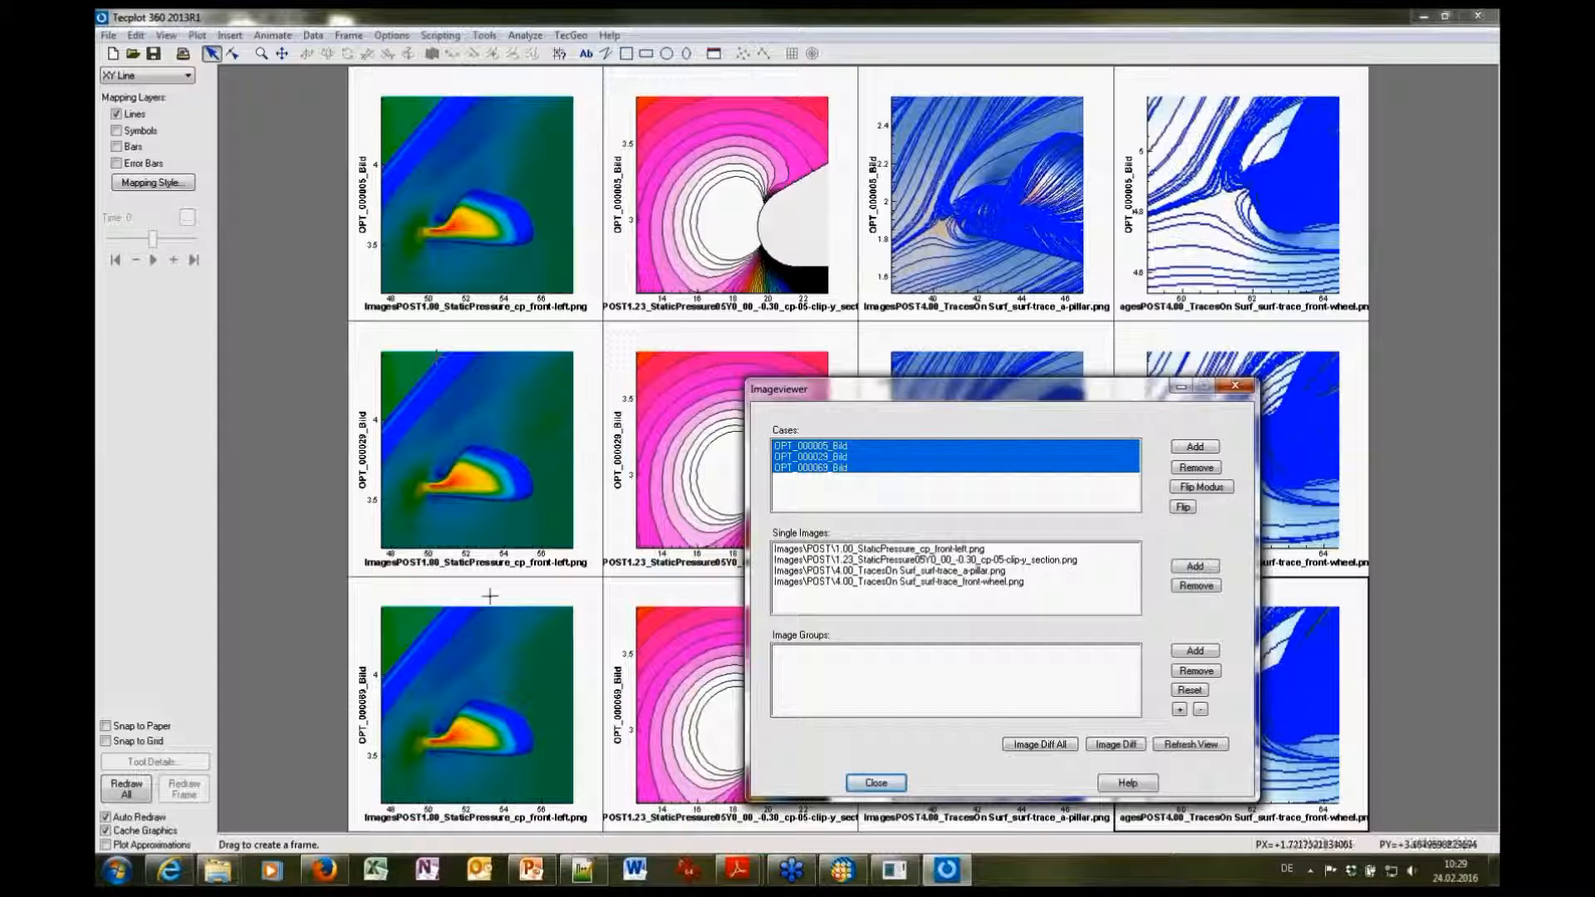
pyautogui.click(1201, 489)
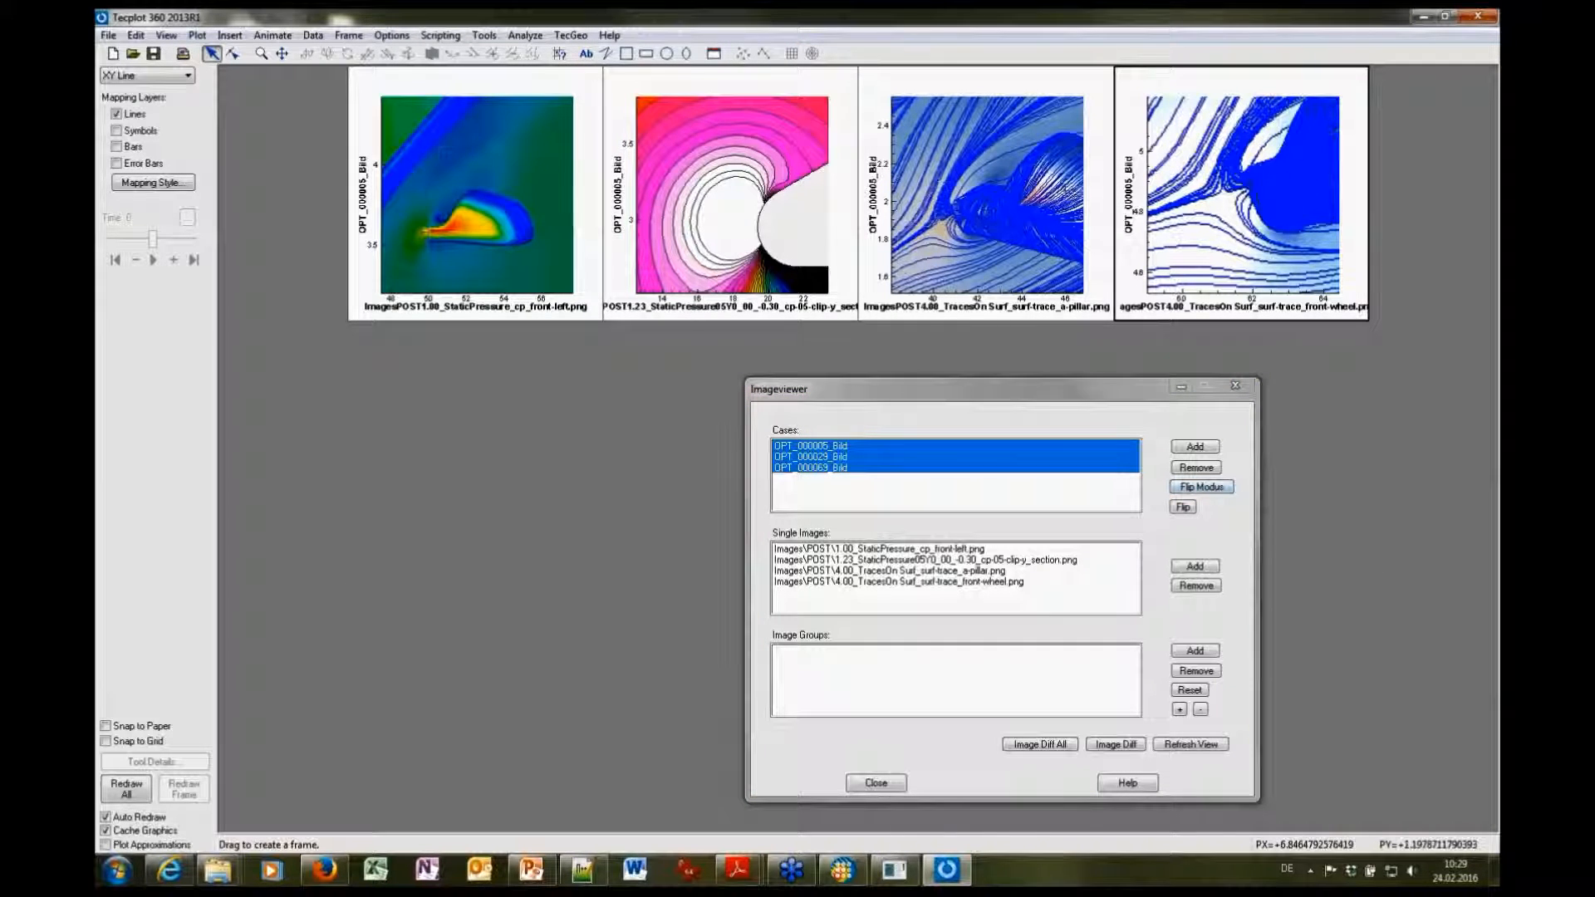
# Zoom in on the front-left pressure image and flip through the three cases to compare them
pyautogui.click(481, 224)
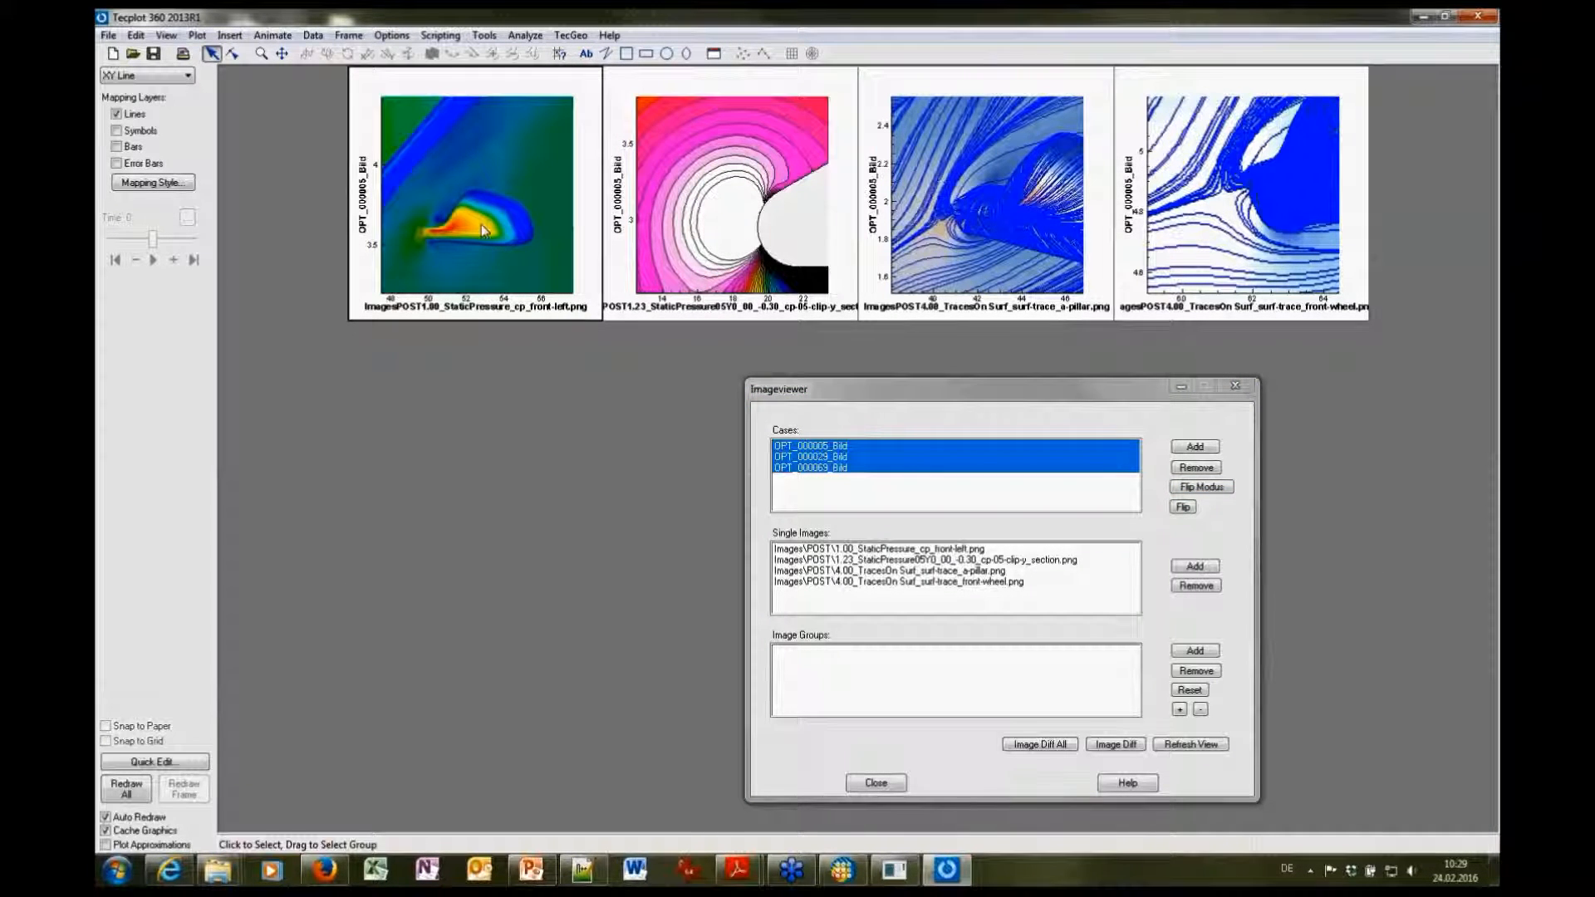
pyautogui.scroll(5, 508, 224)
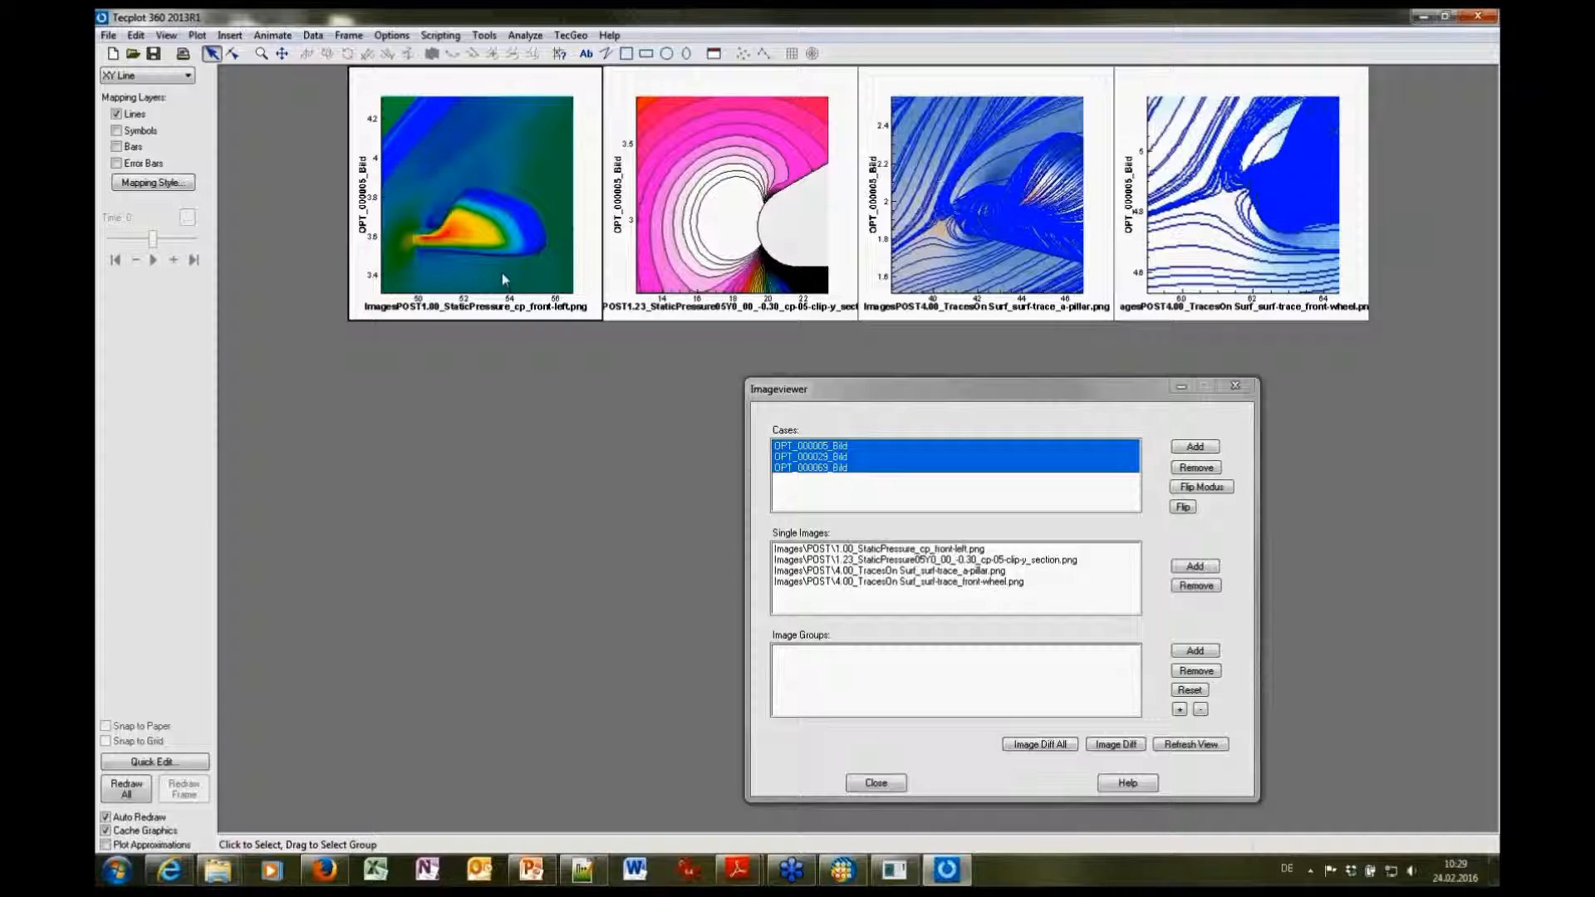
pyautogui.scroll(-2, 511, 195)
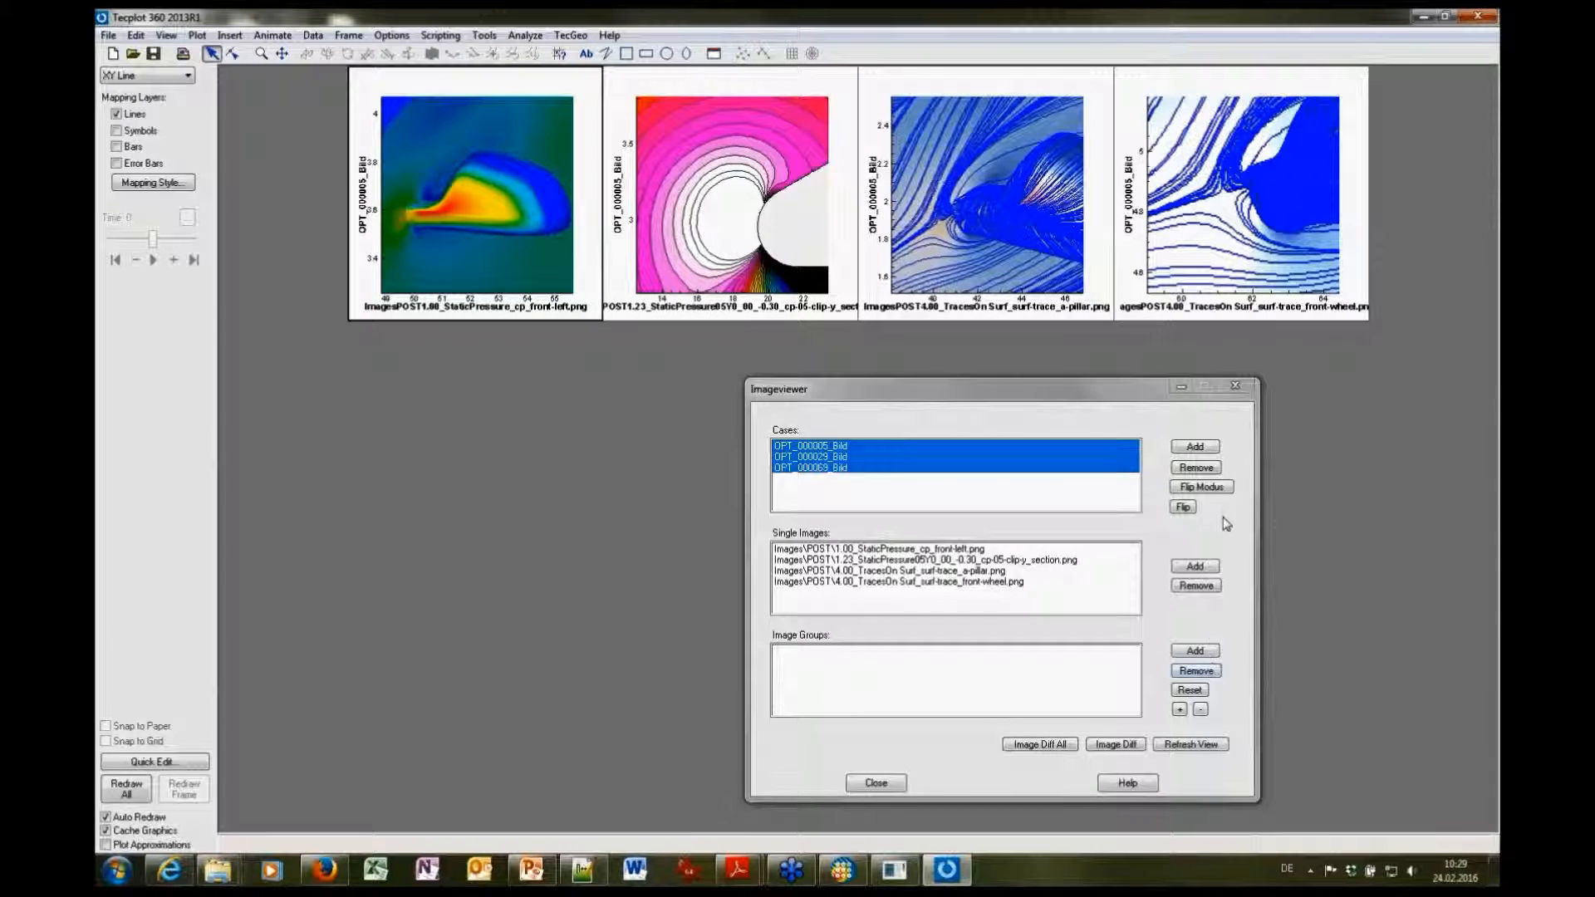
pyautogui.click(1184, 508)
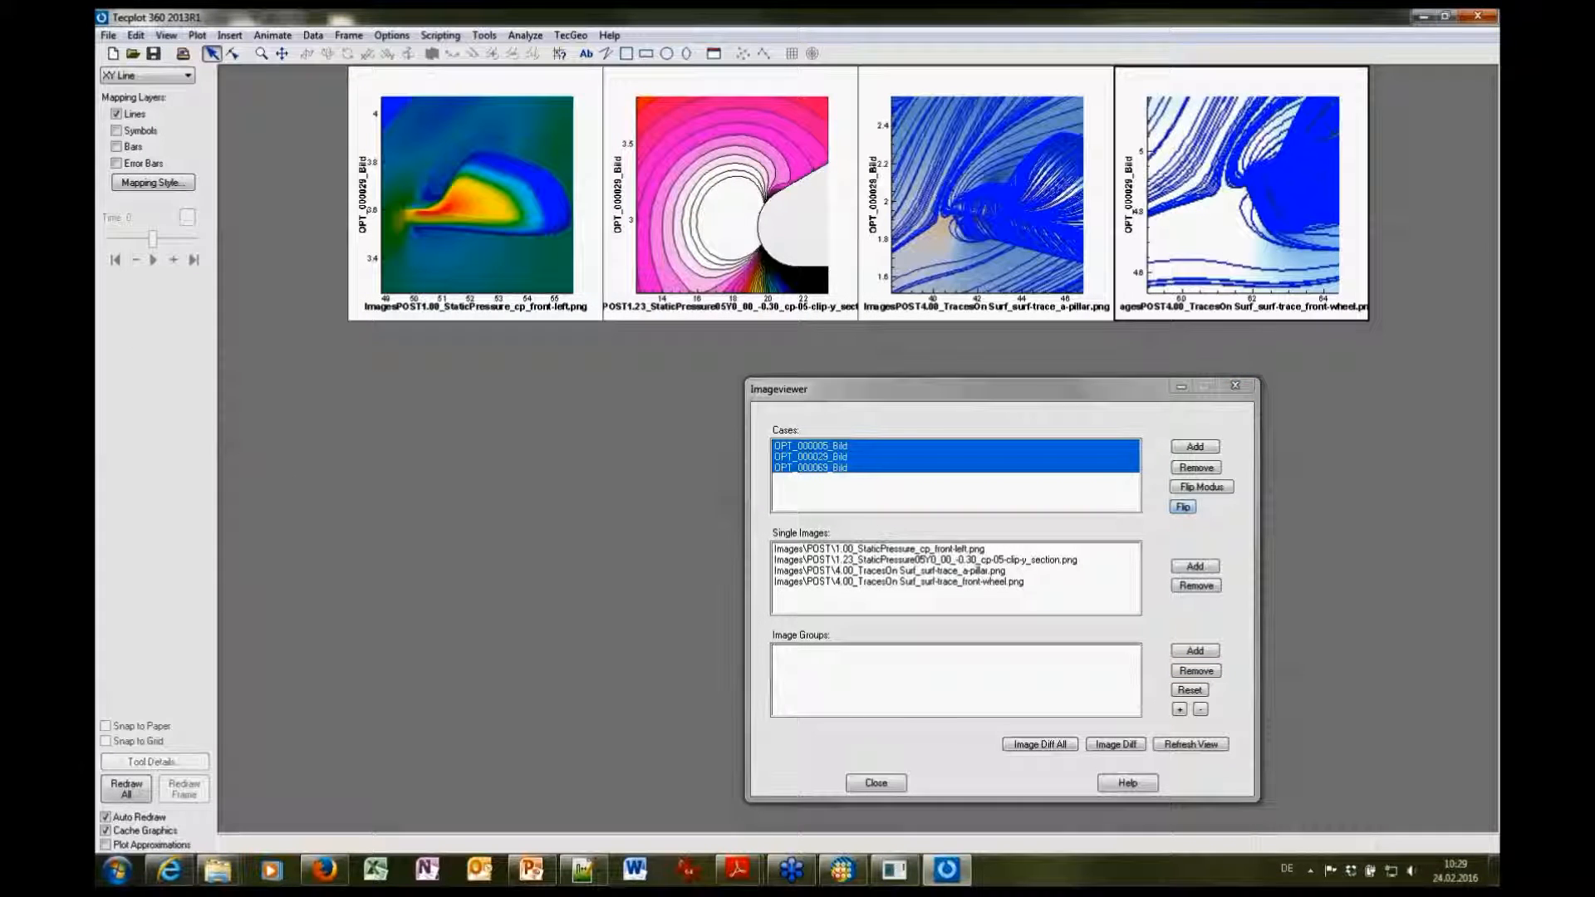
pyautogui.click(1184, 508)
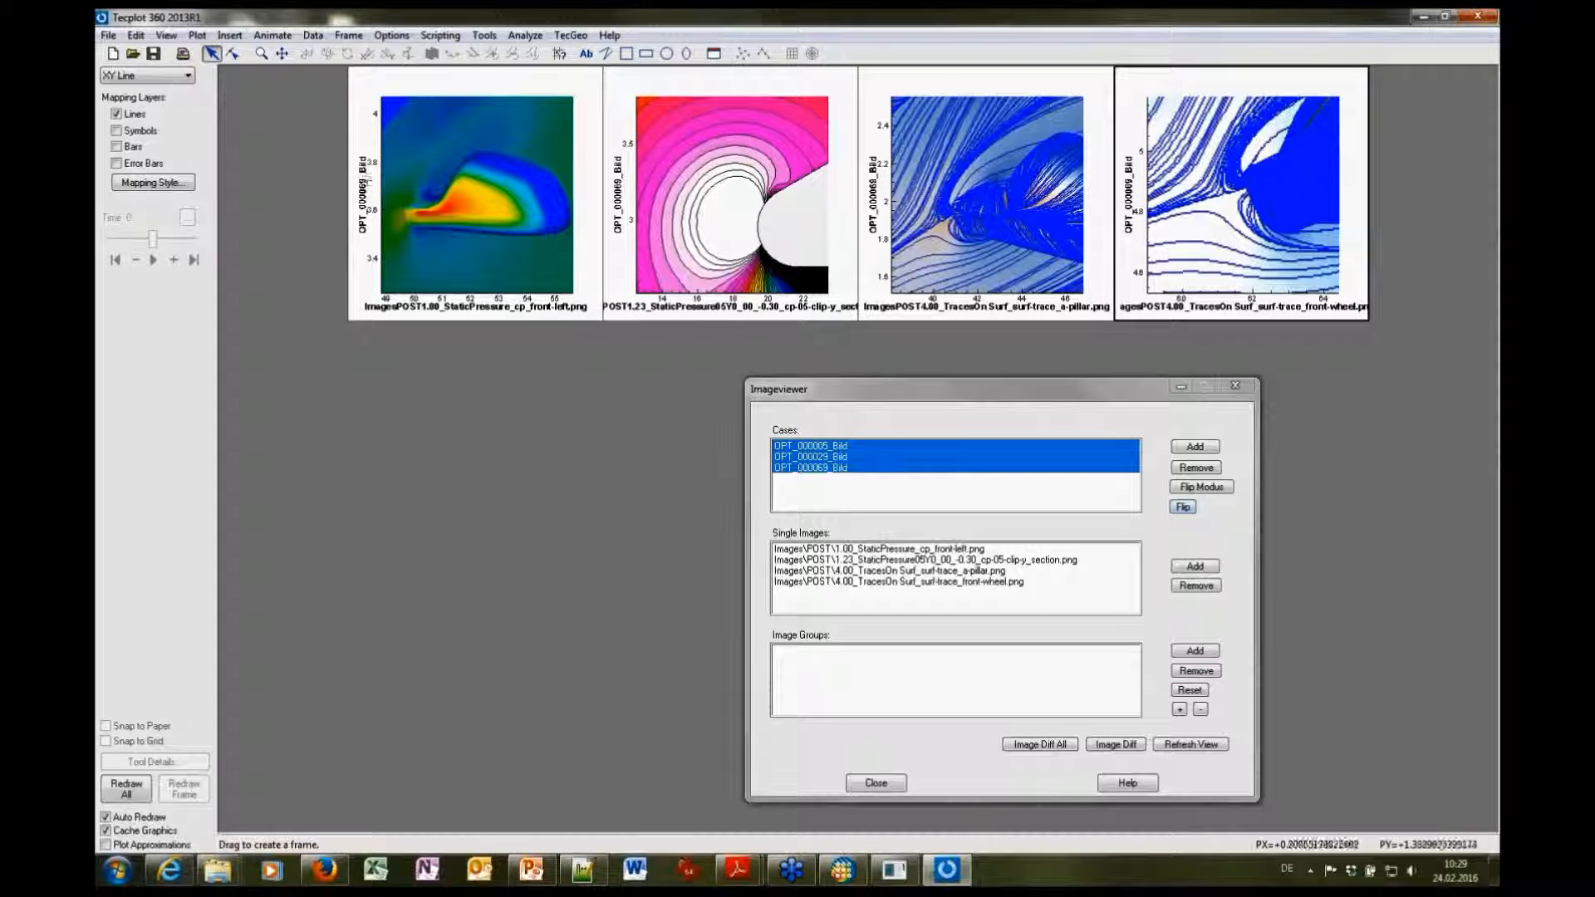
pyautogui.click(1183, 506)
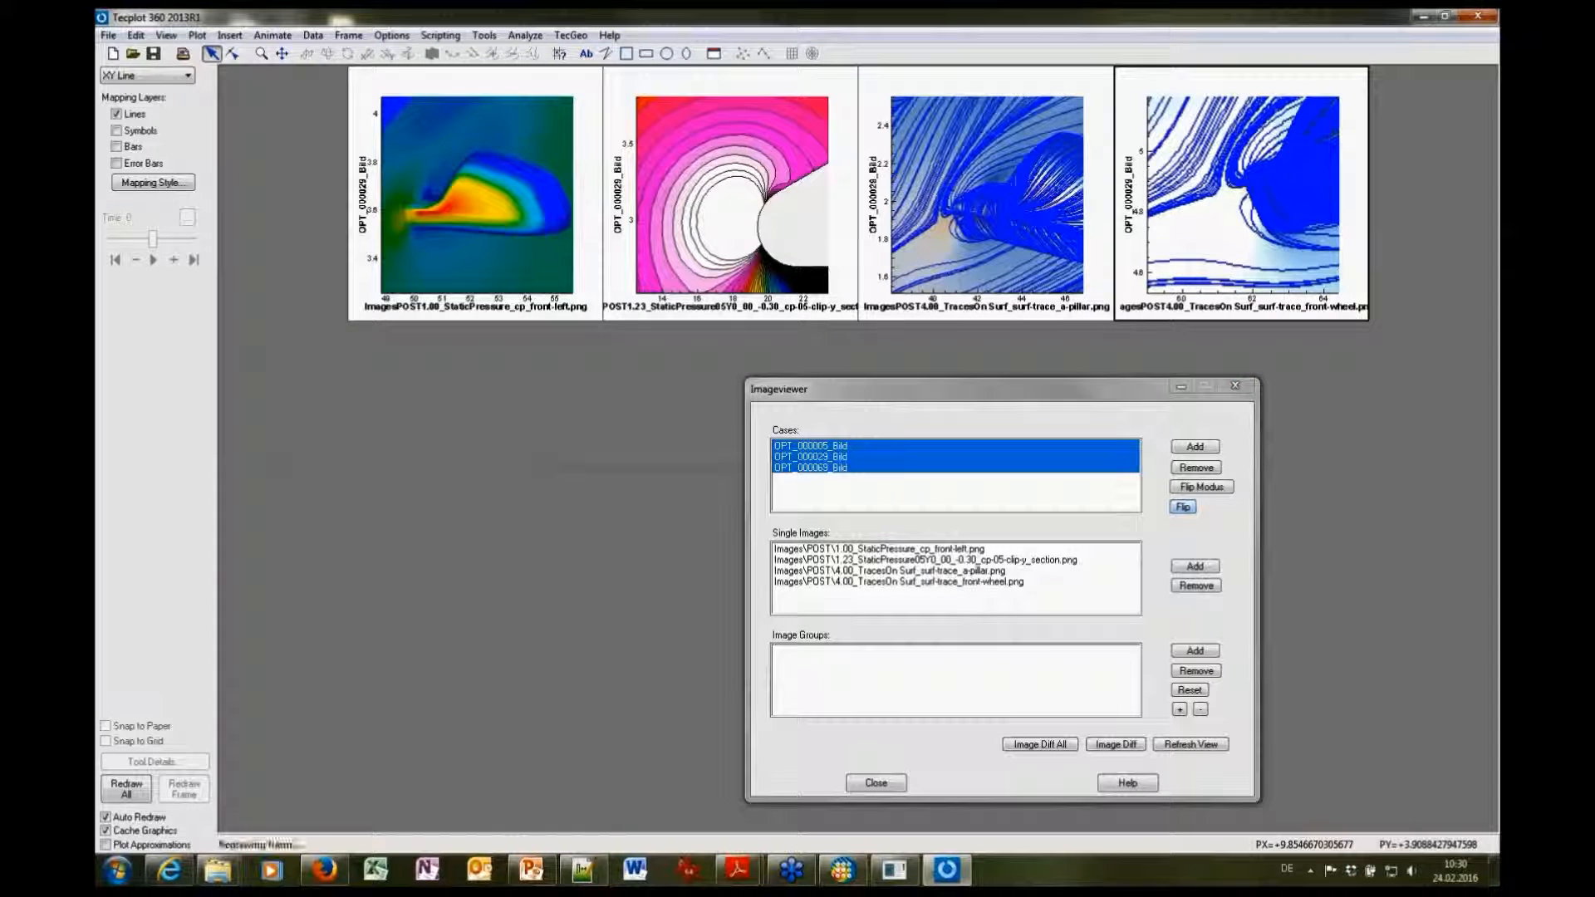
# Enlarge the pressure wake in the front-left image, zoom the a-pillar surface traces out, and flip to another case
pyautogui.scroll(-2, 549, 216)
pyautogui.moveTo(522, 193); pyautogui.dragTo(546, 195)
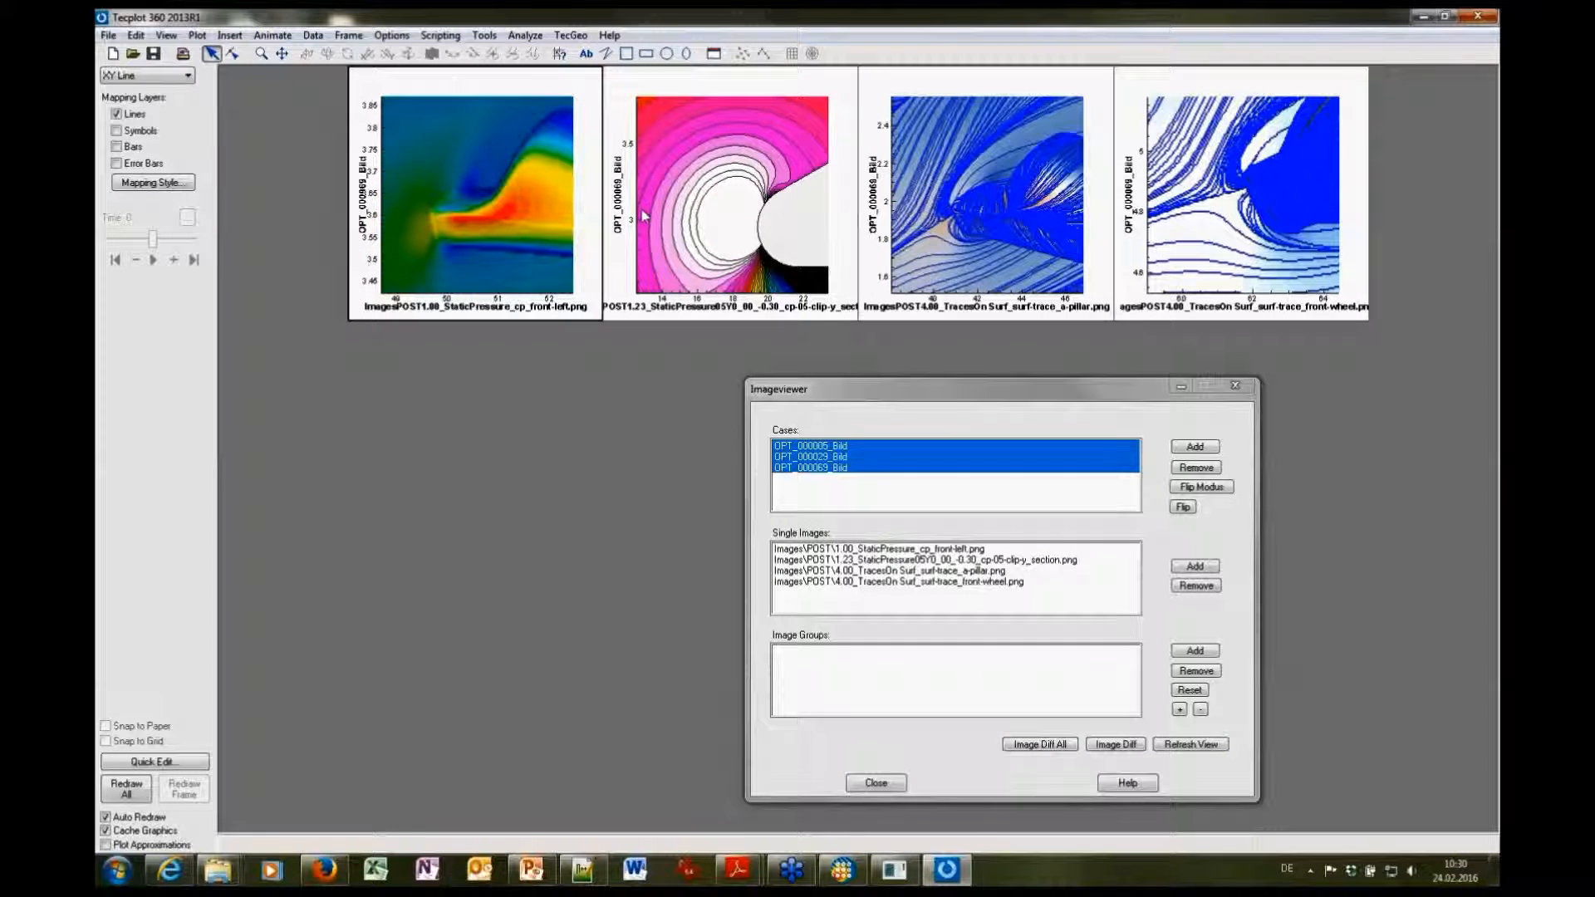
pyautogui.scroll(-3, 1001, 166)
pyautogui.moveTo(1002, 167); pyautogui.dragTo(954, 205)
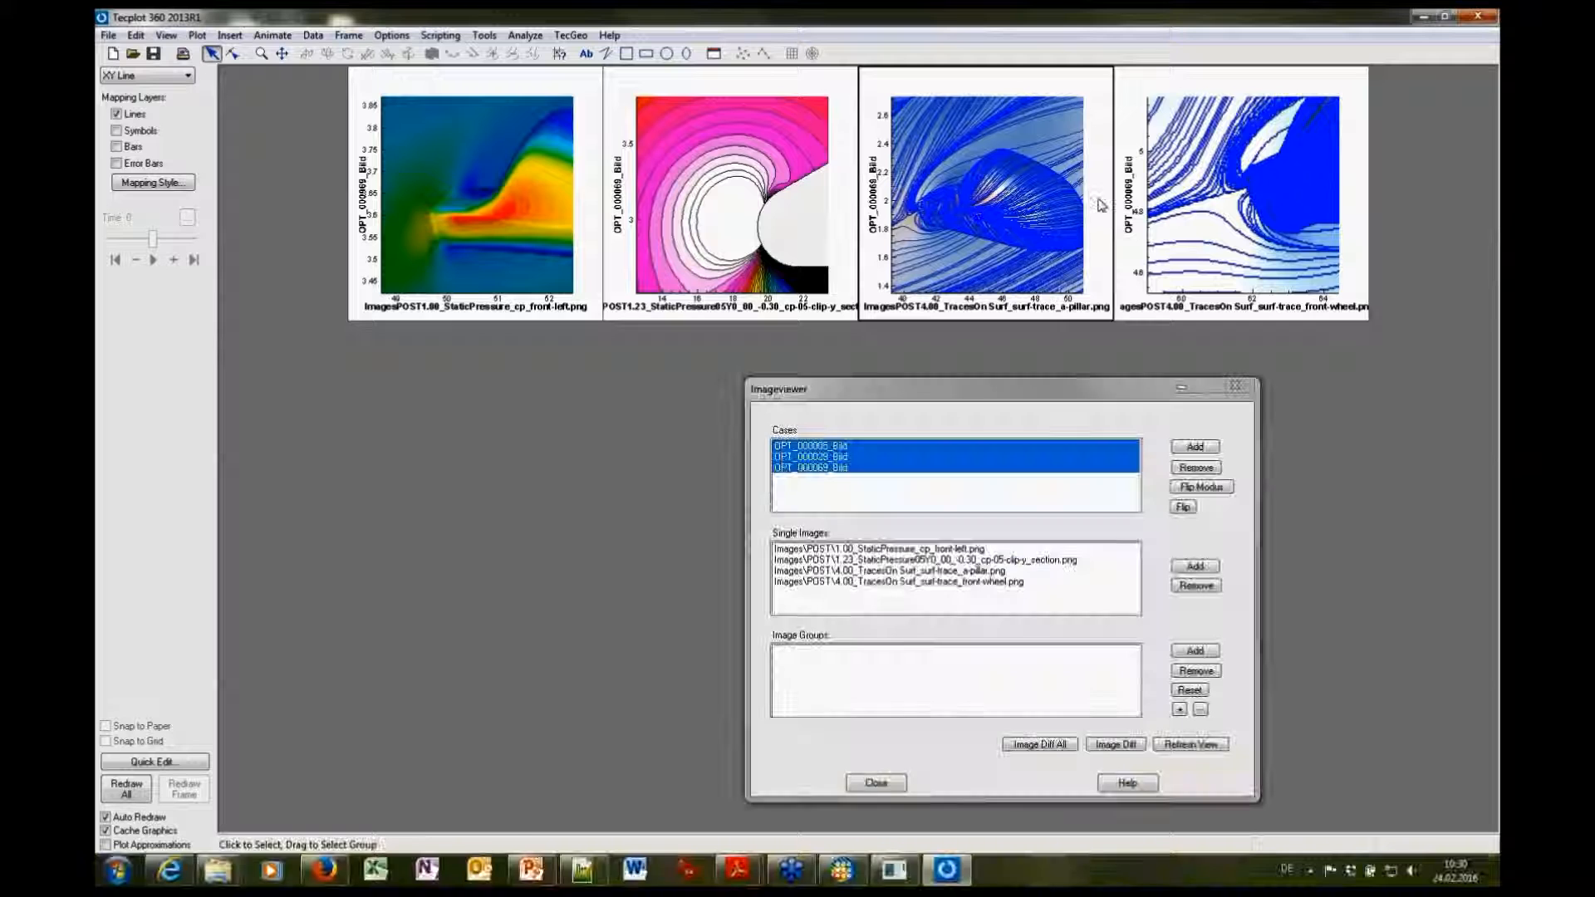
pyautogui.click(1184, 508)
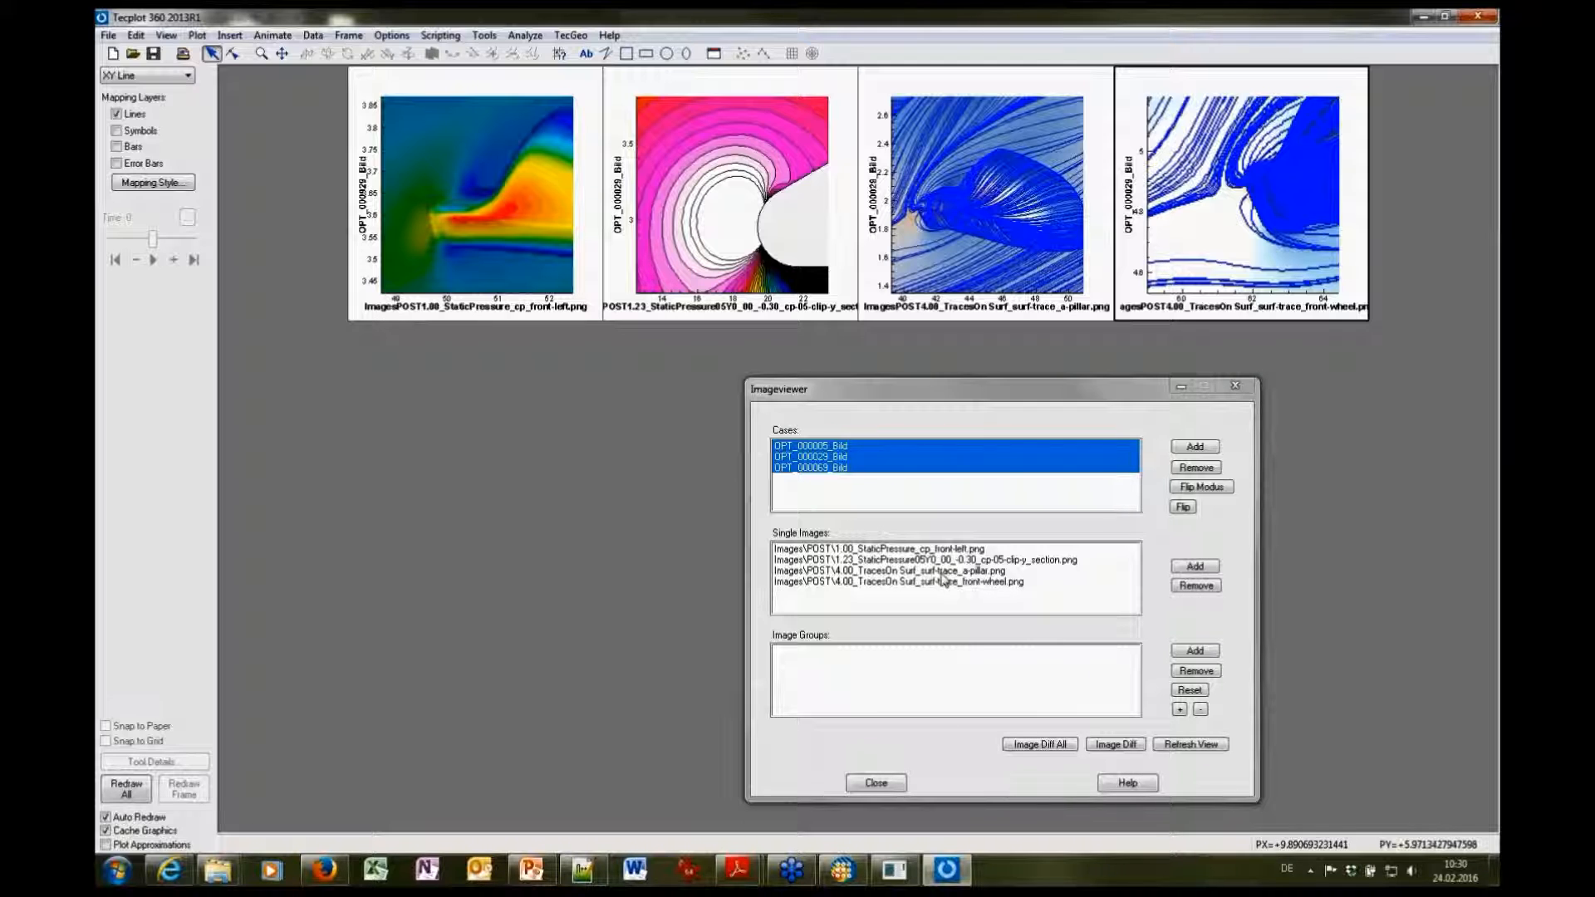
# Remove the a-pillar and front-wheel surface-trace images from the single images and refresh the view
pyautogui.moveTo(953, 576); pyautogui.dragTo(950, 593)
pyautogui.click(1197, 586)
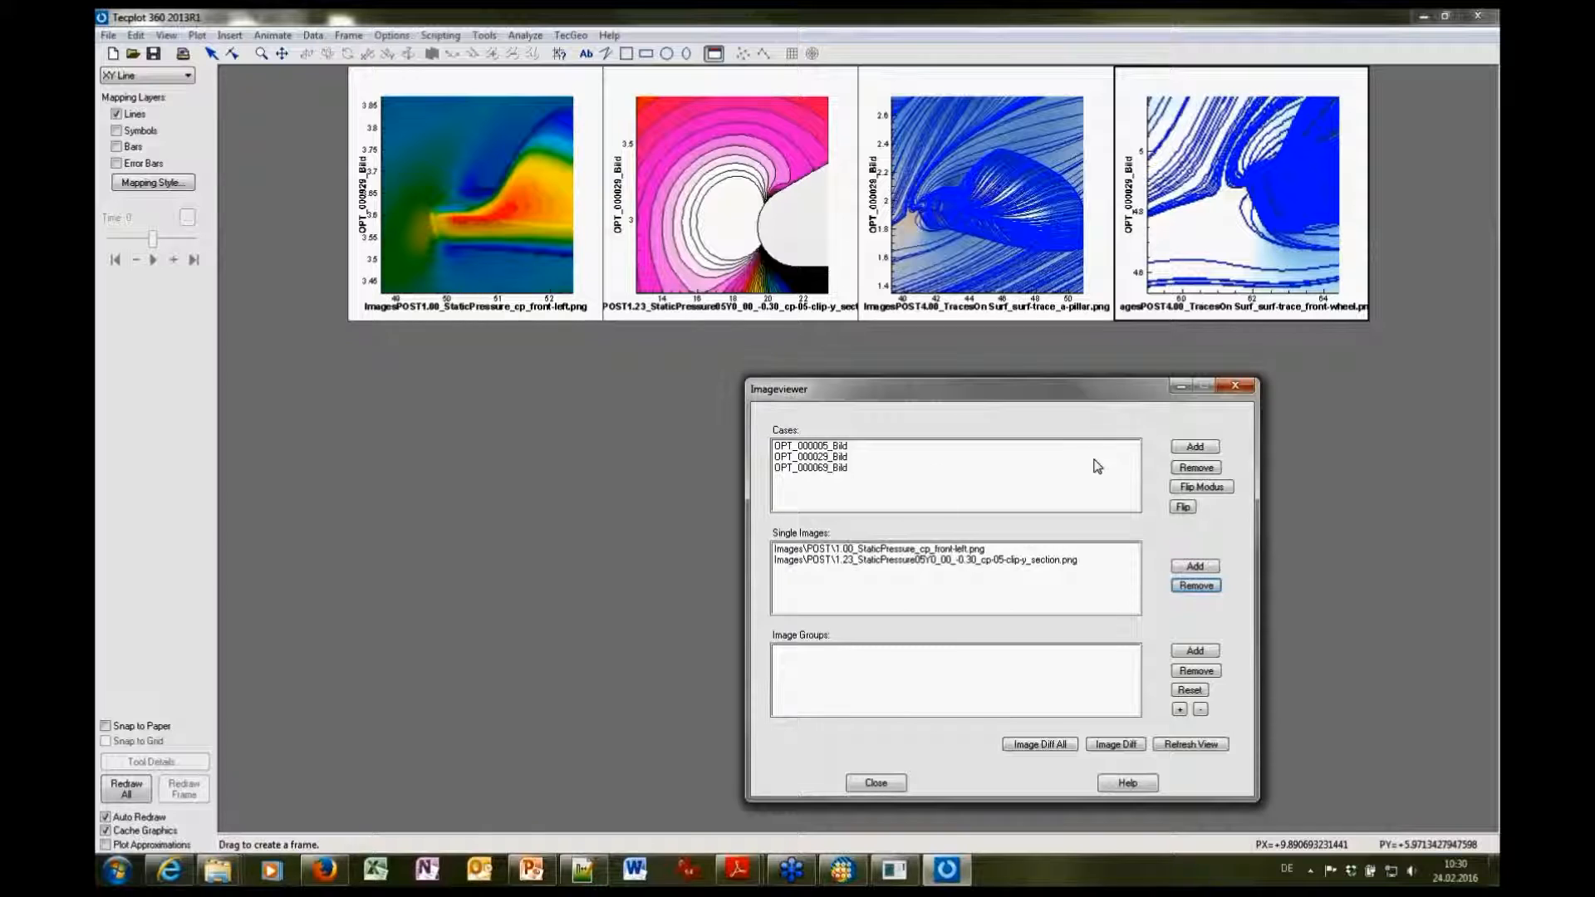
pyautogui.click(1197, 745)
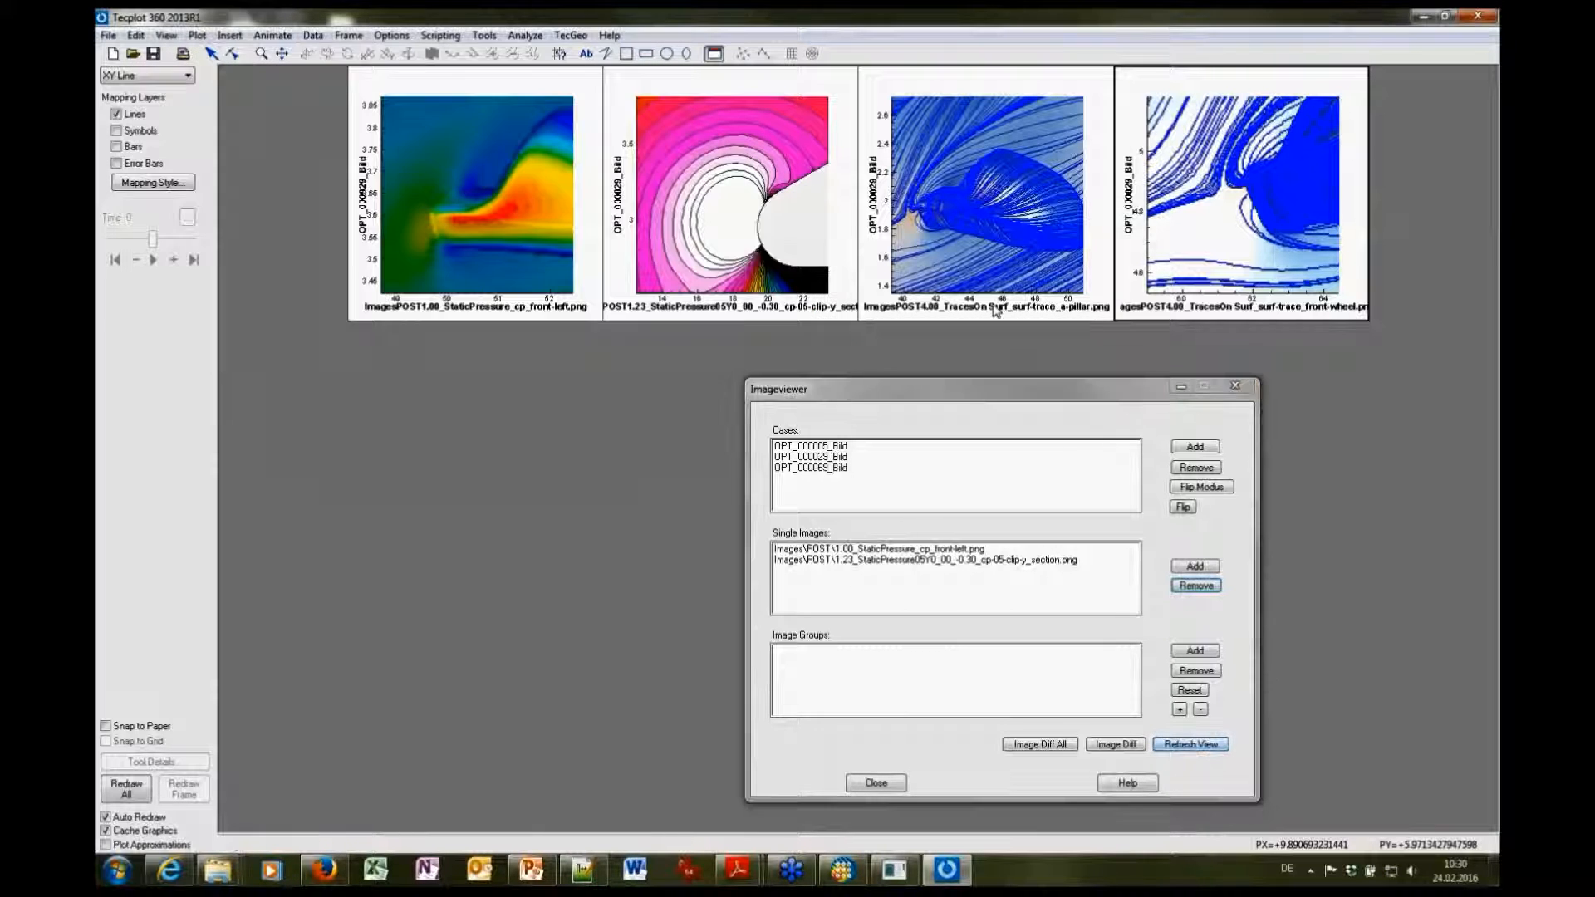
pyautogui.moveTo(972, 391); pyautogui.dragTo(713, 323)
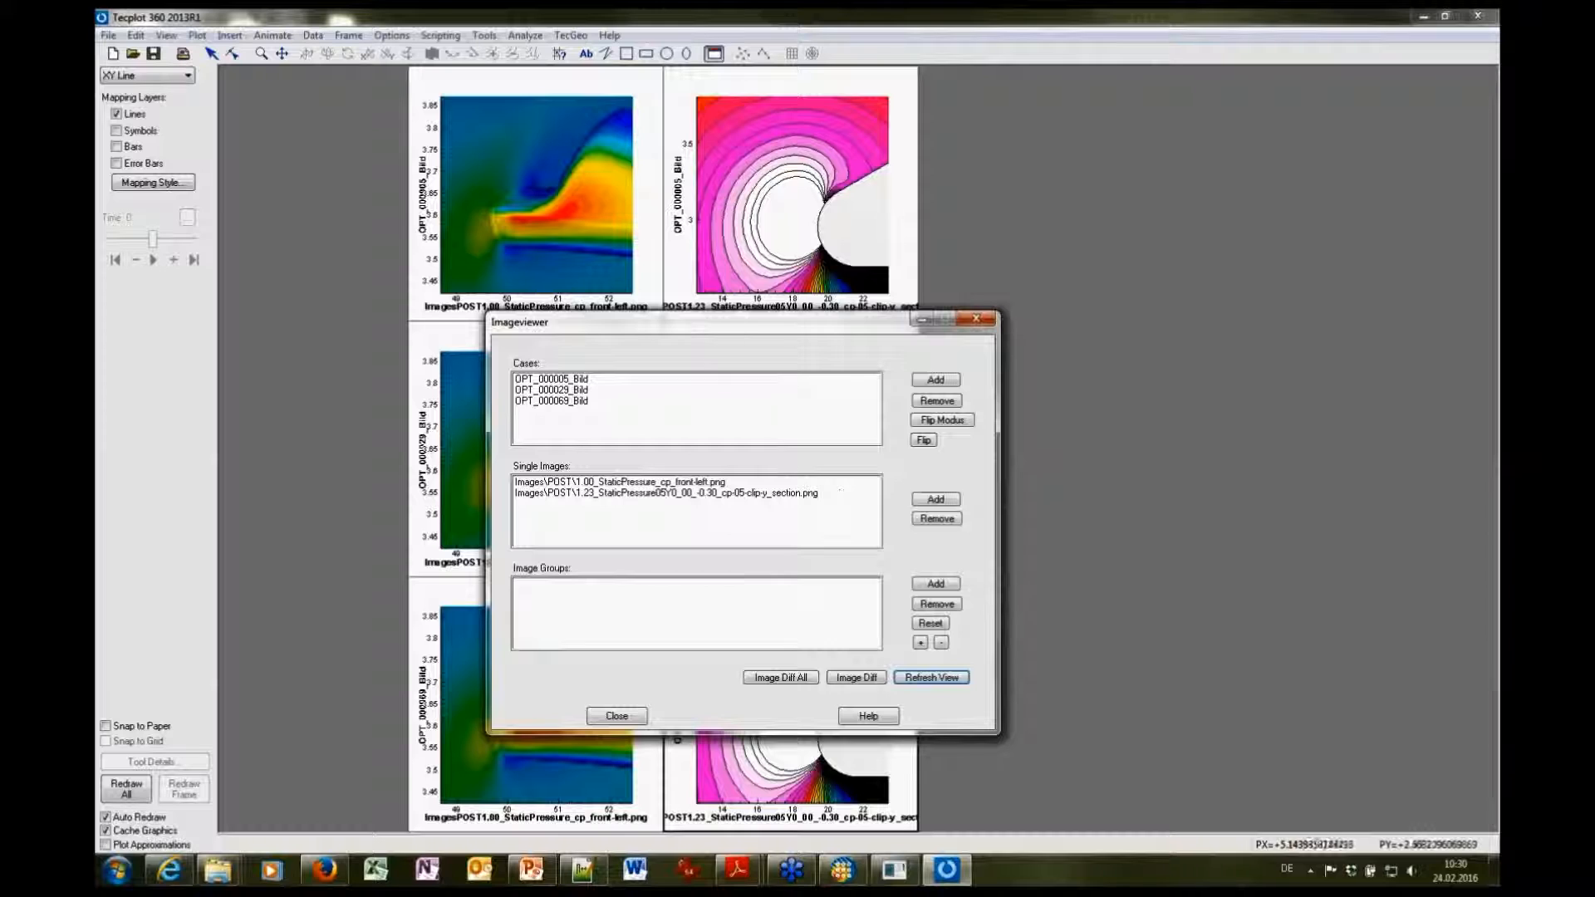
# Add the cp-clip-Y folder from Images\POST of OPT_000002_Bild in PICTURES_LHS_V01 as an image group
pyautogui.click(937, 585)
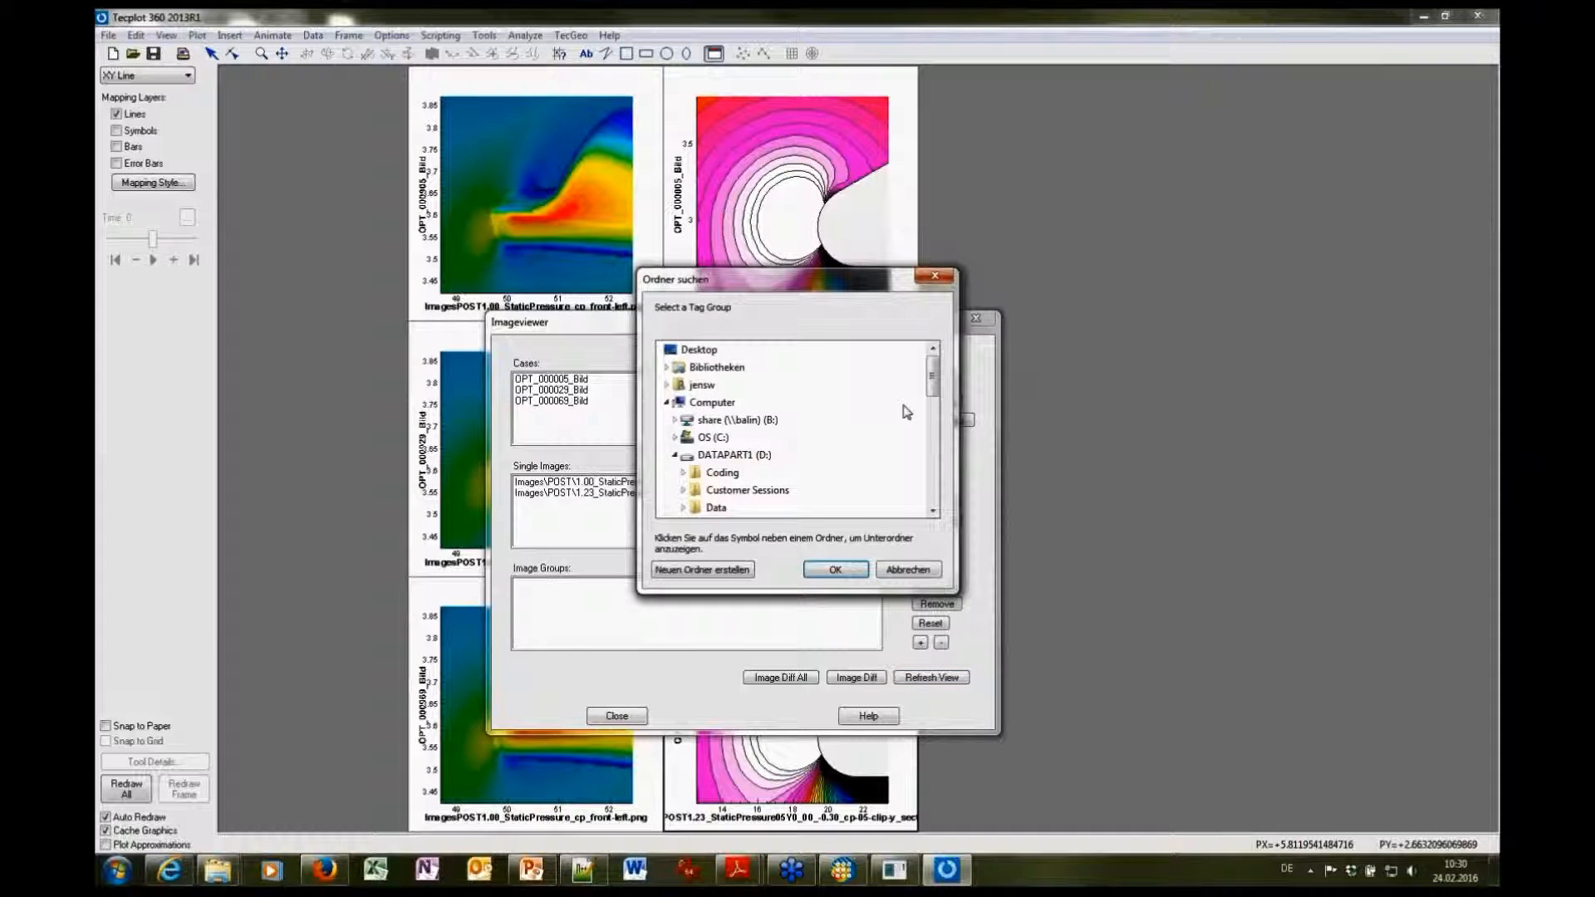
pyautogui.moveTo(933, 389); pyautogui.dragTo(945, 437)
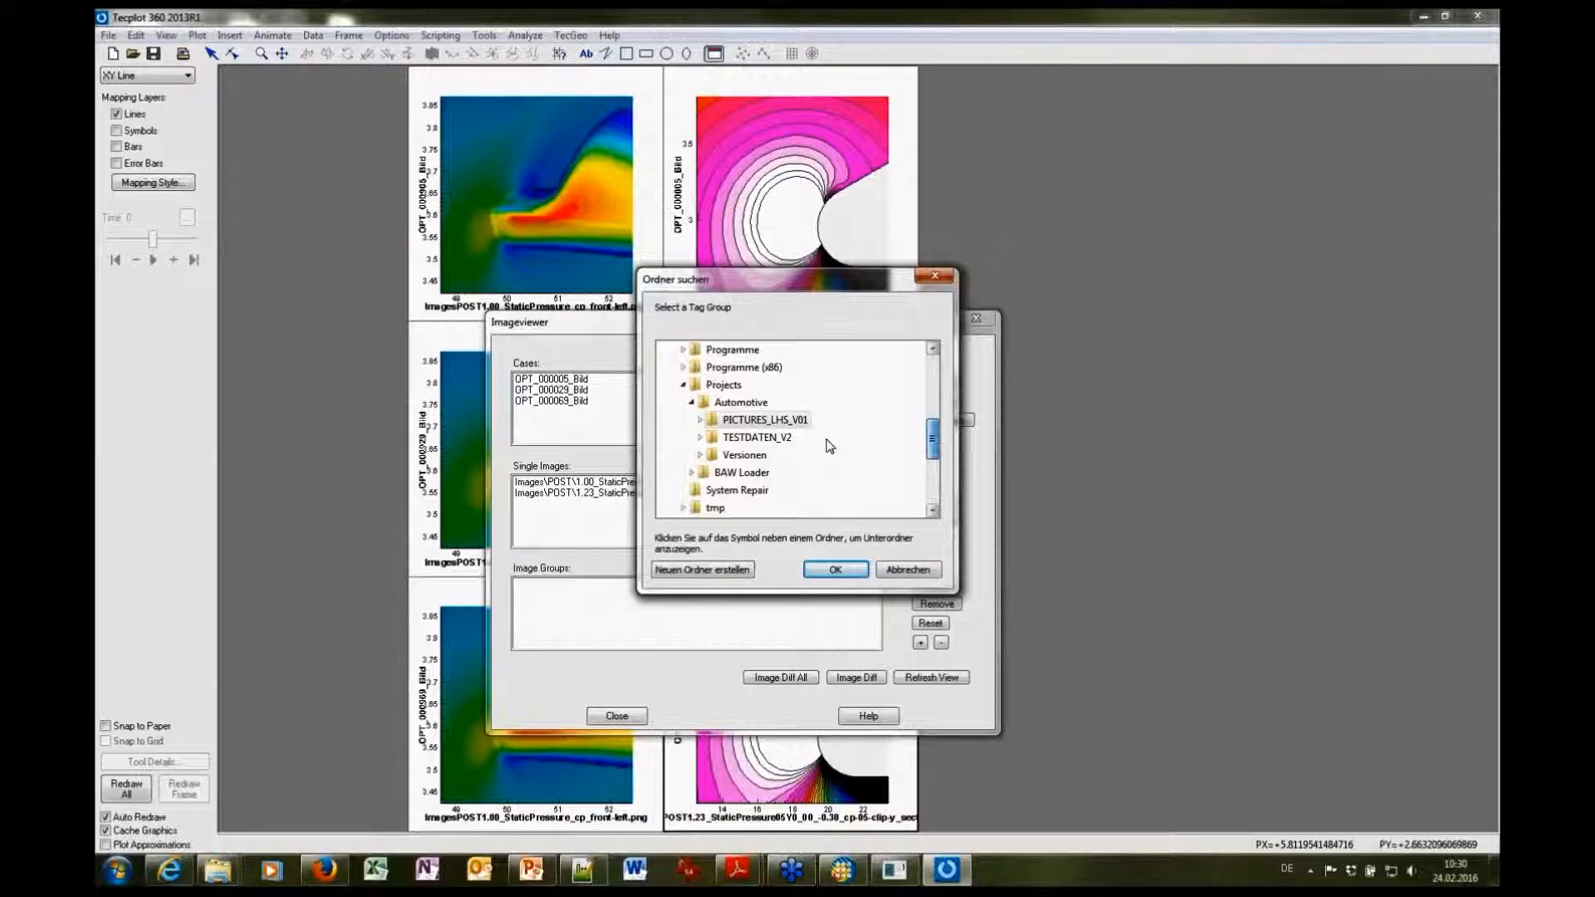
pyautogui.click(703, 422)
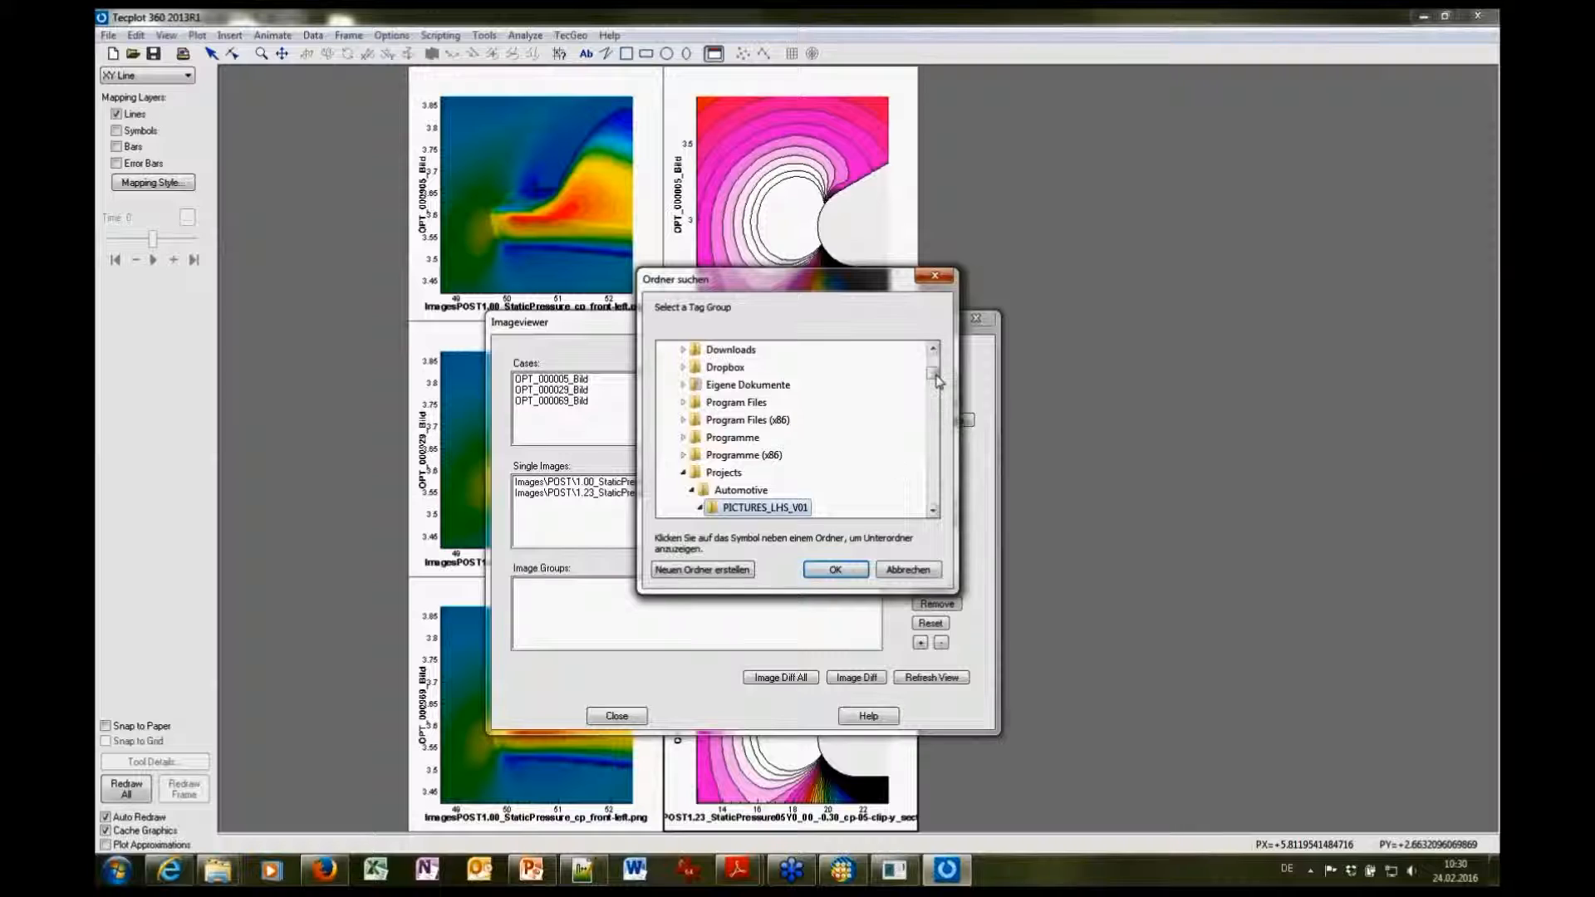
pyautogui.click(756, 387)
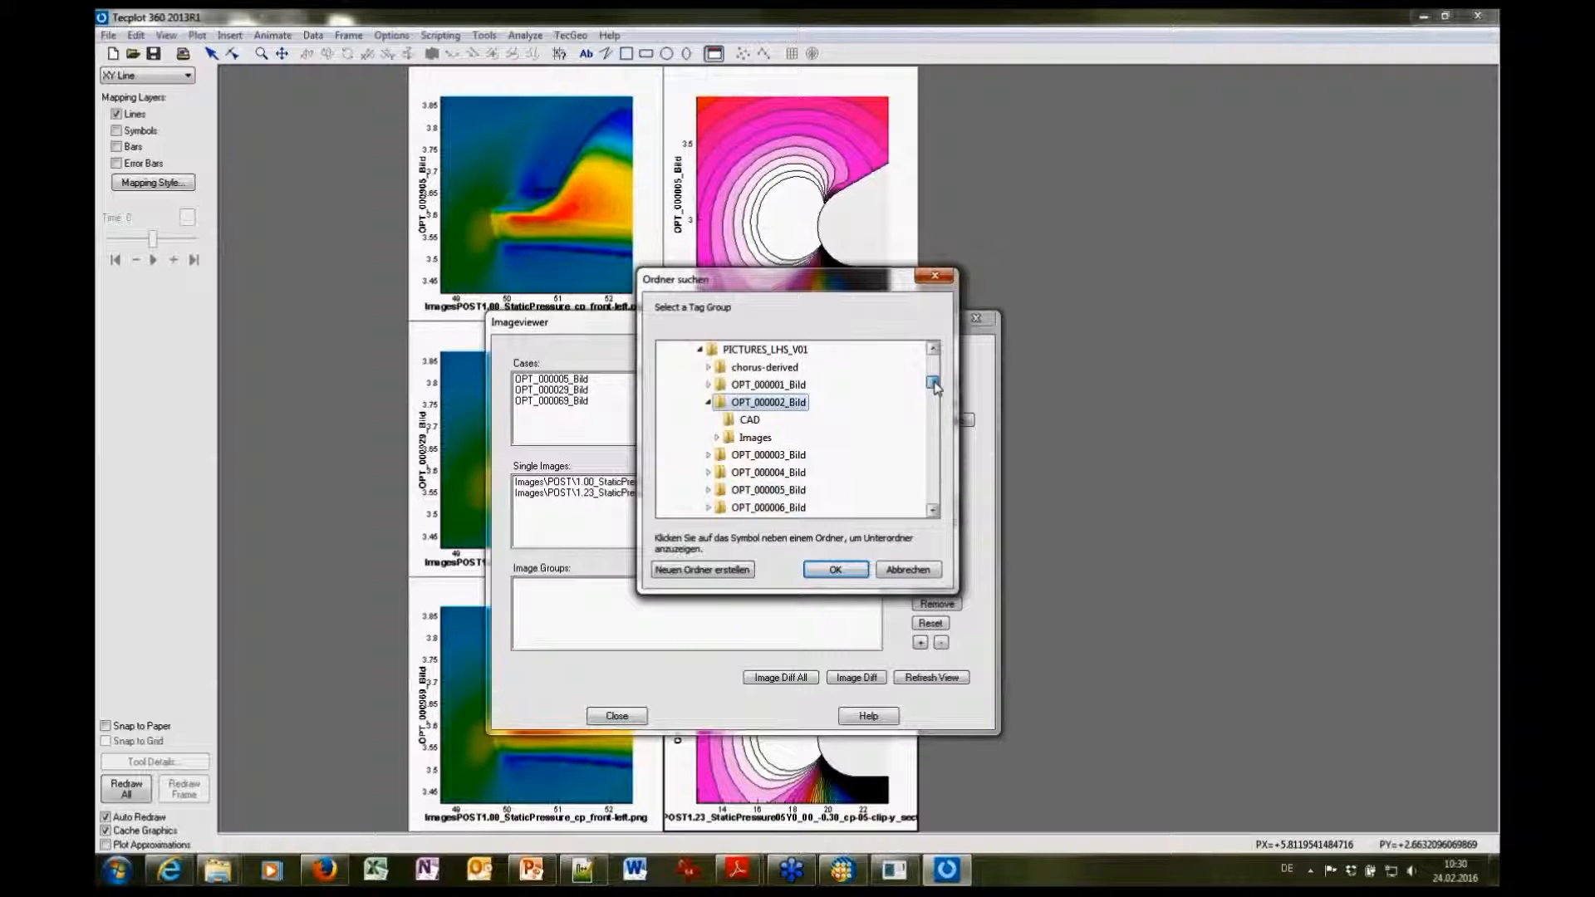
pyautogui.click(758, 420)
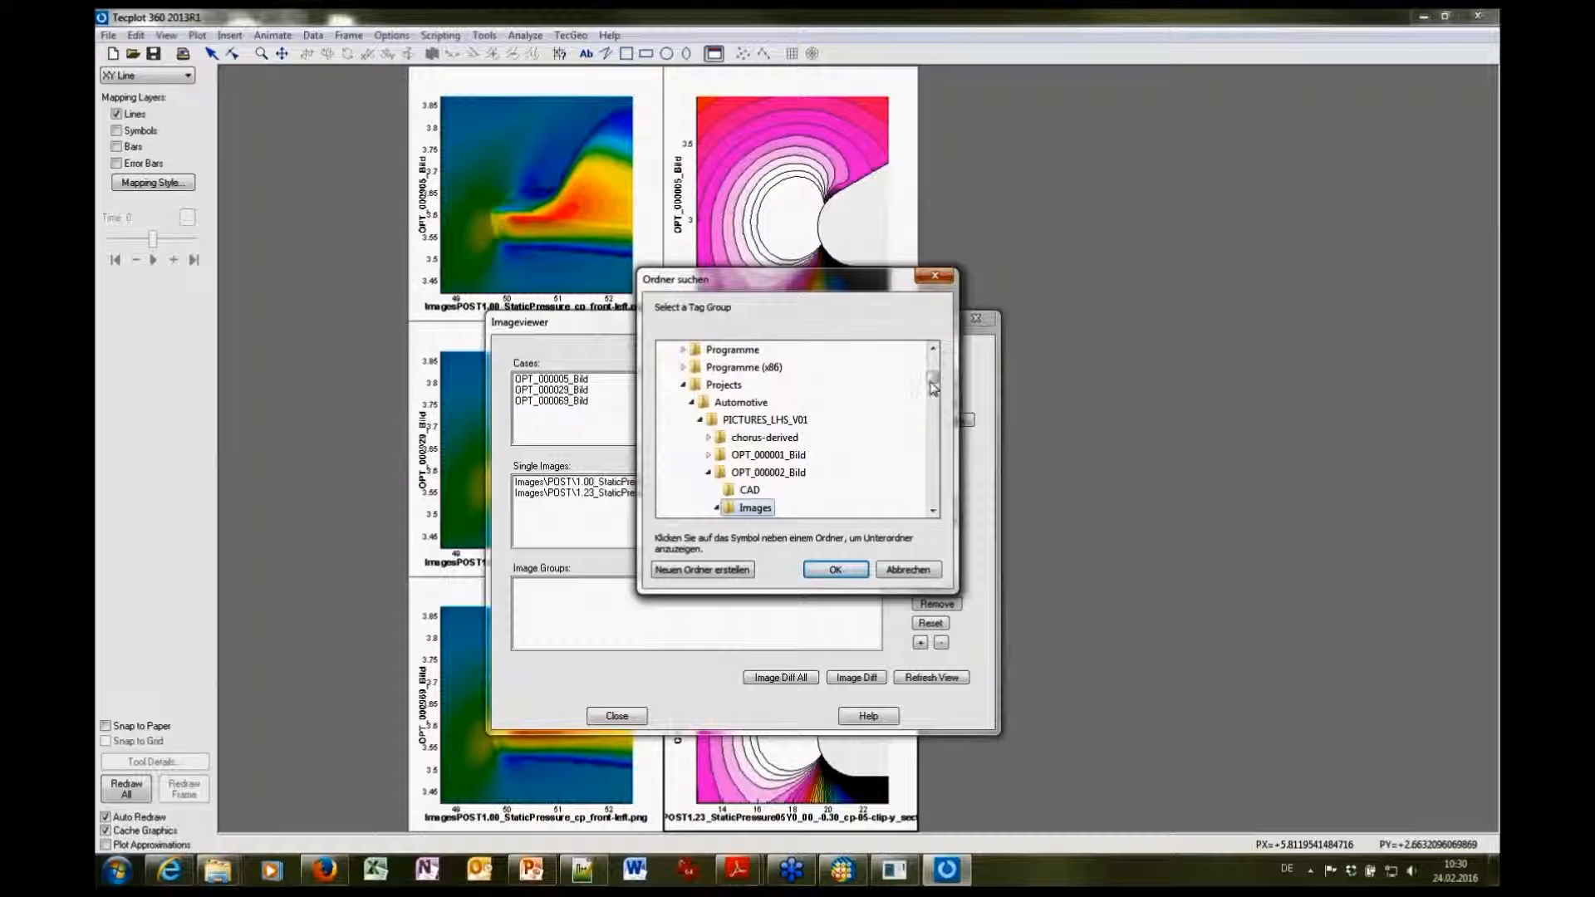
pyautogui.moveTo(936, 383); pyautogui.dragTo(924, 388)
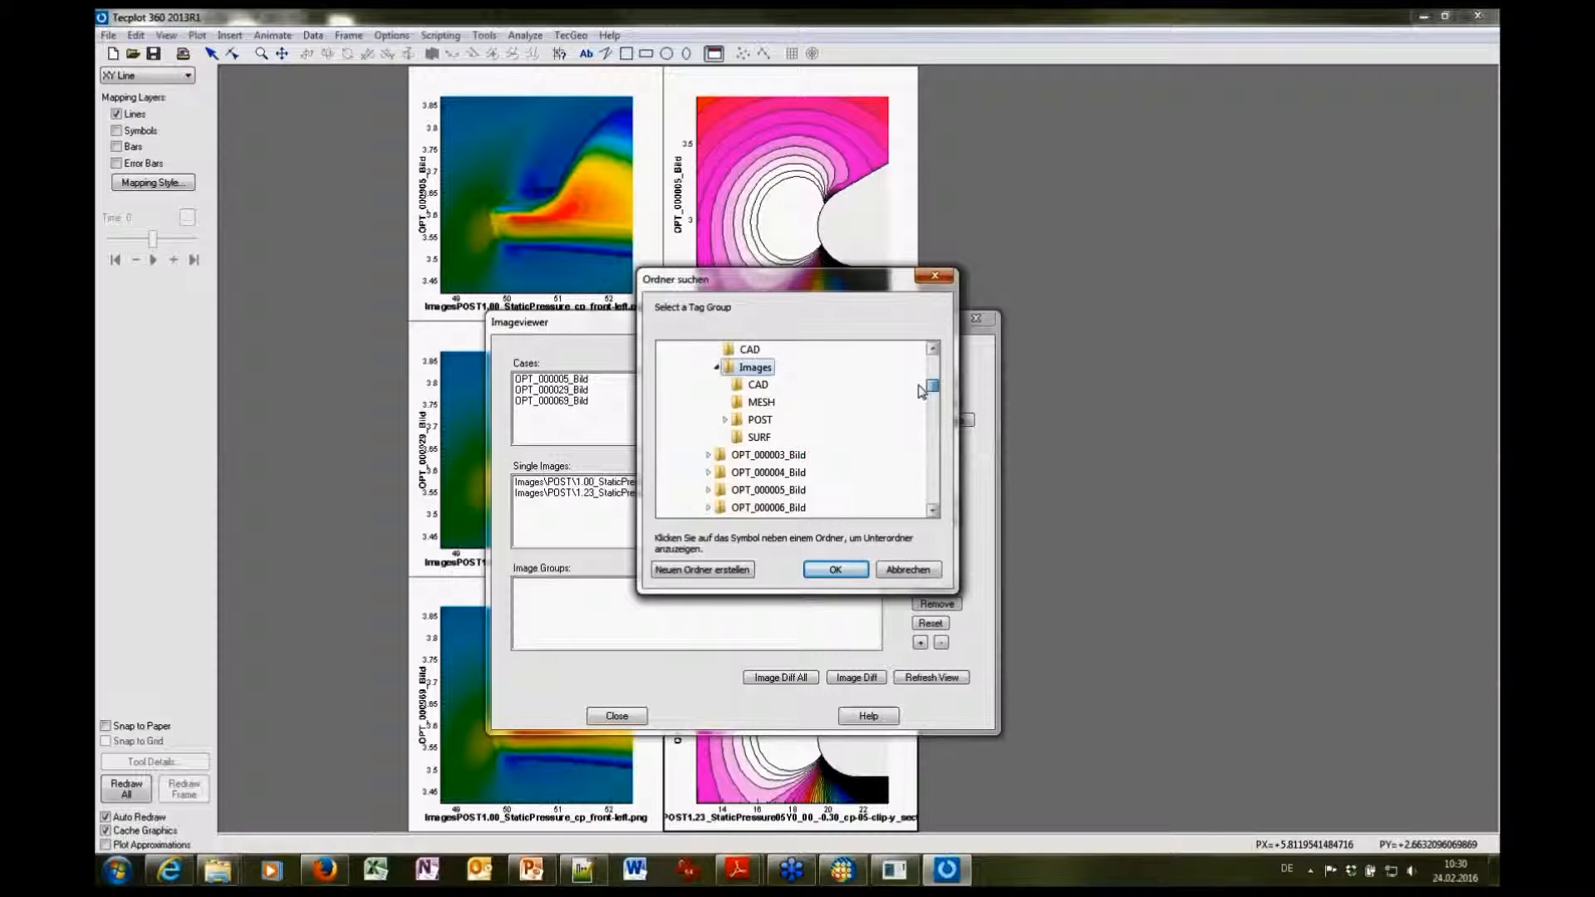
pyautogui.click(756, 422)
pyautogui.moveTo(937, 384); pyautogui.dragTo(936, 397)
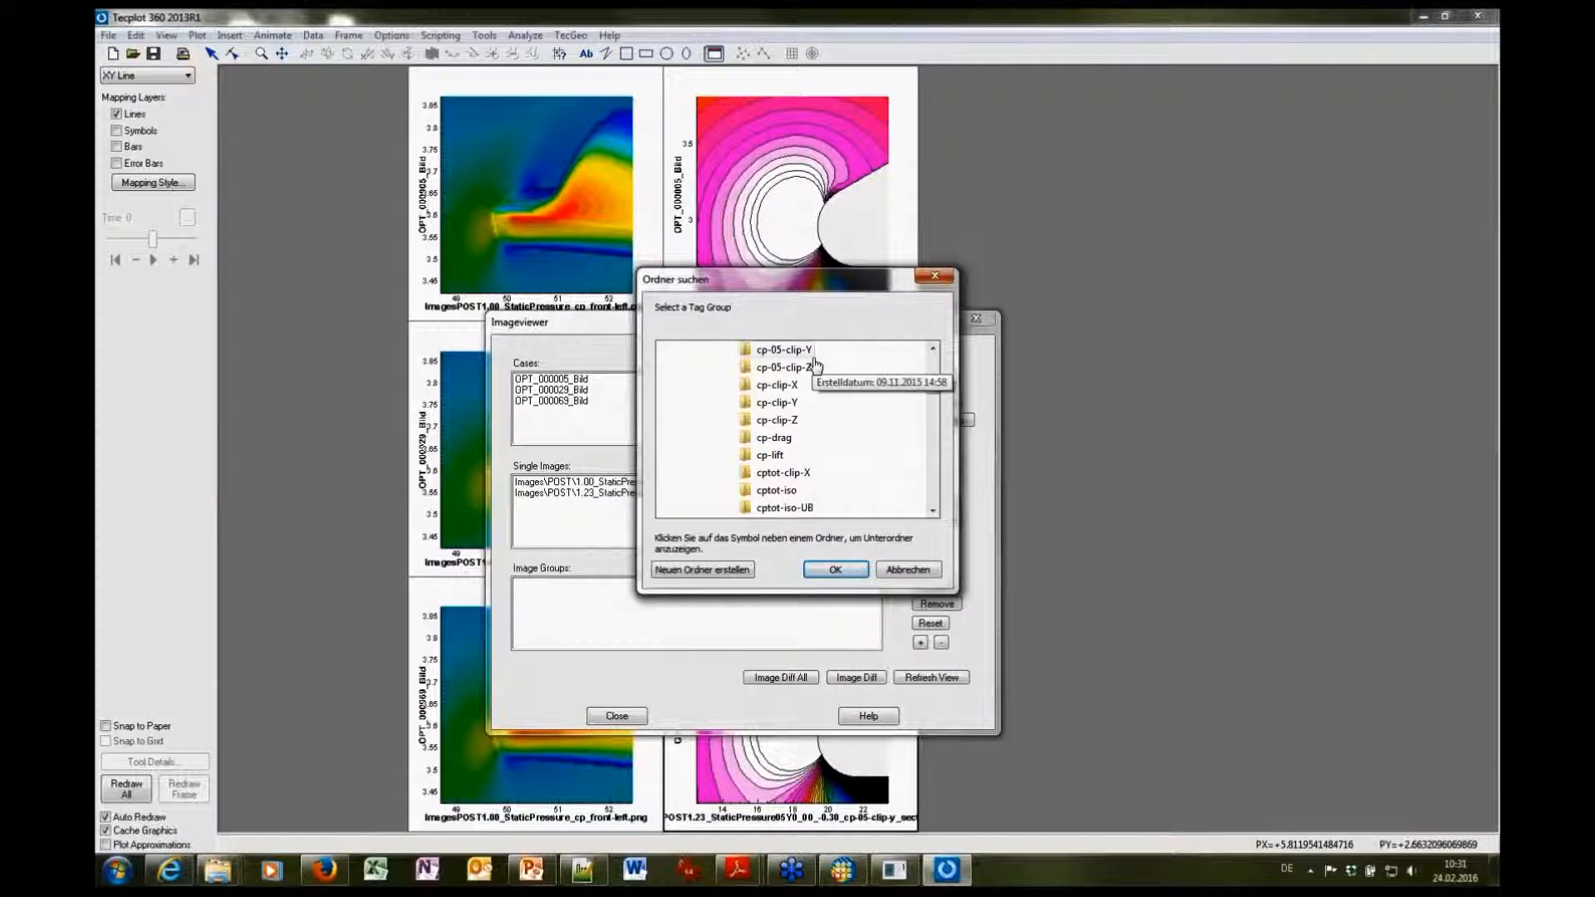
pyautogui.moveTo(932, 393); pyautogui.dragTo(933, 390)
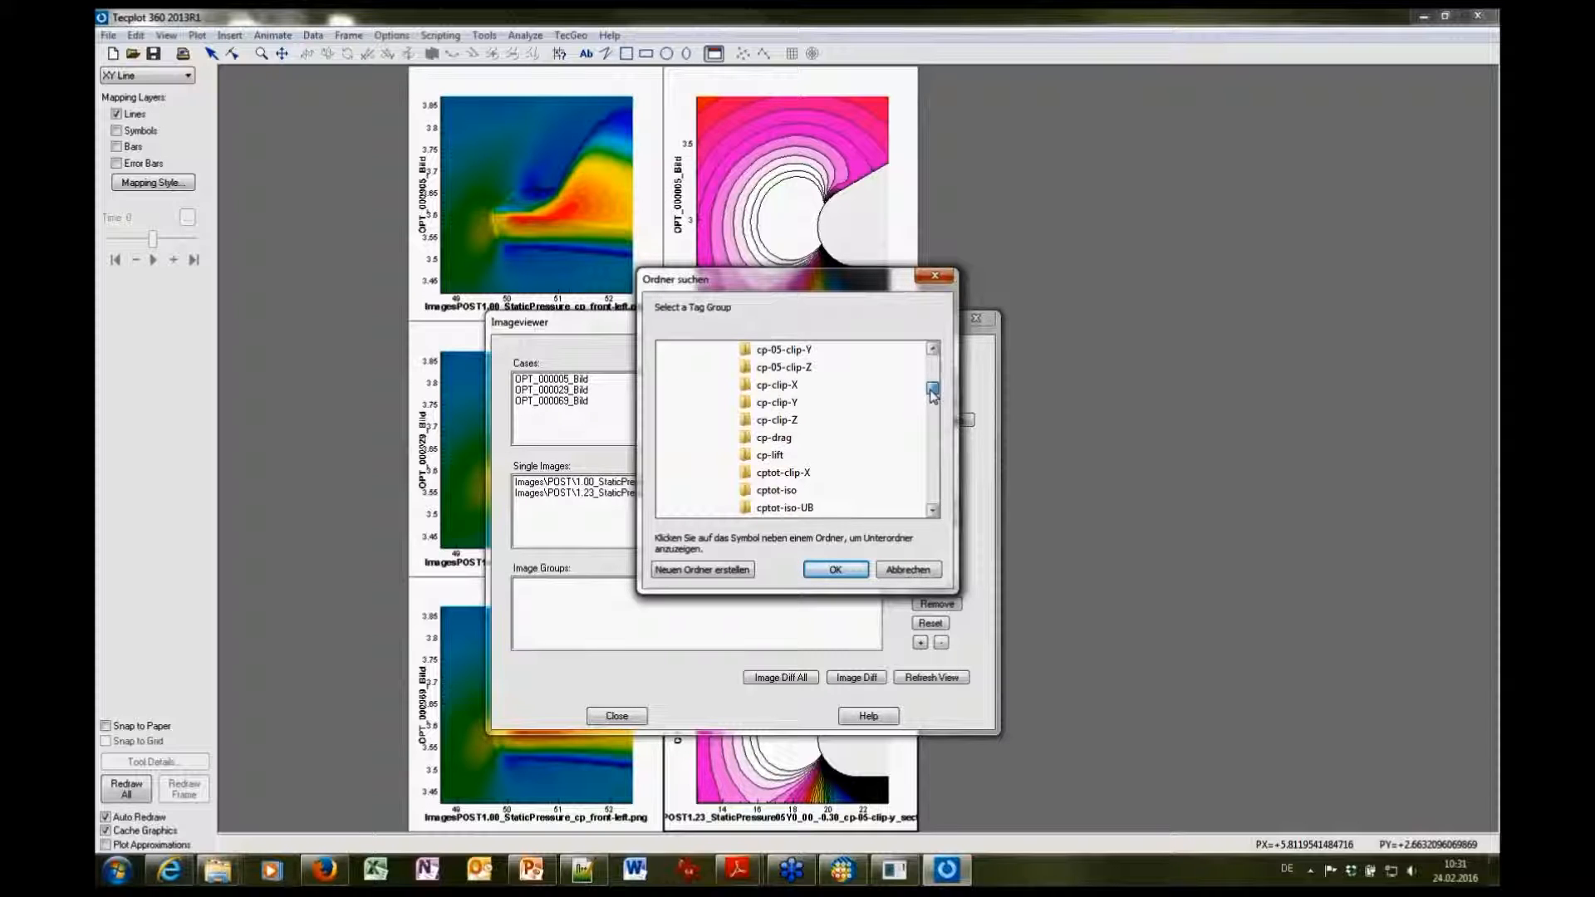
pyautogui.click(785, 406)
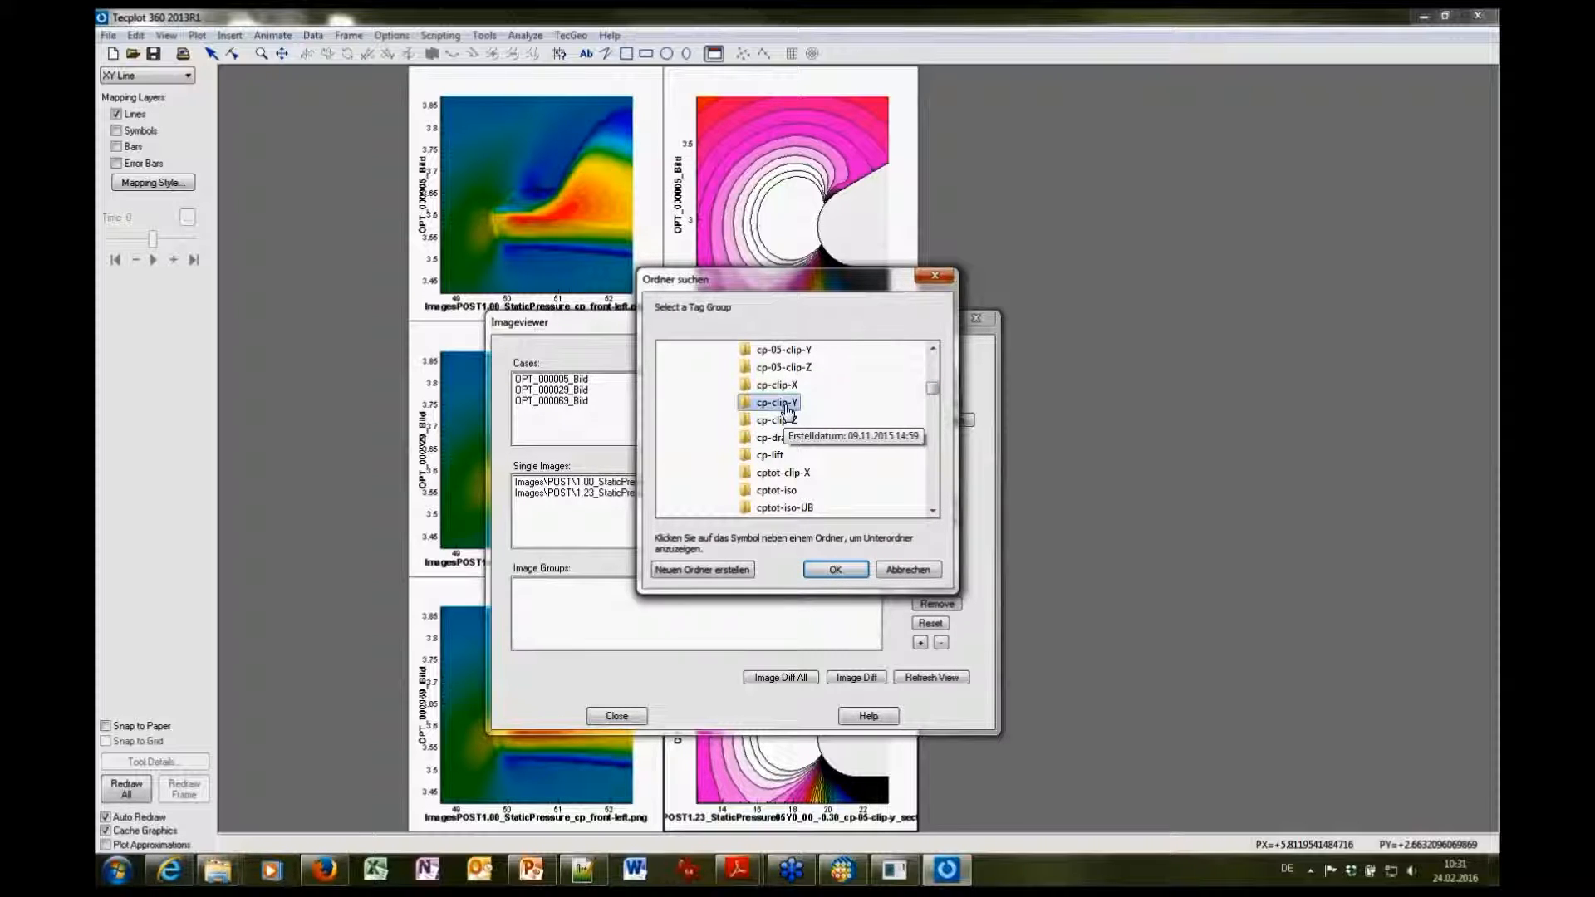
pyautogui.click(837, 572)
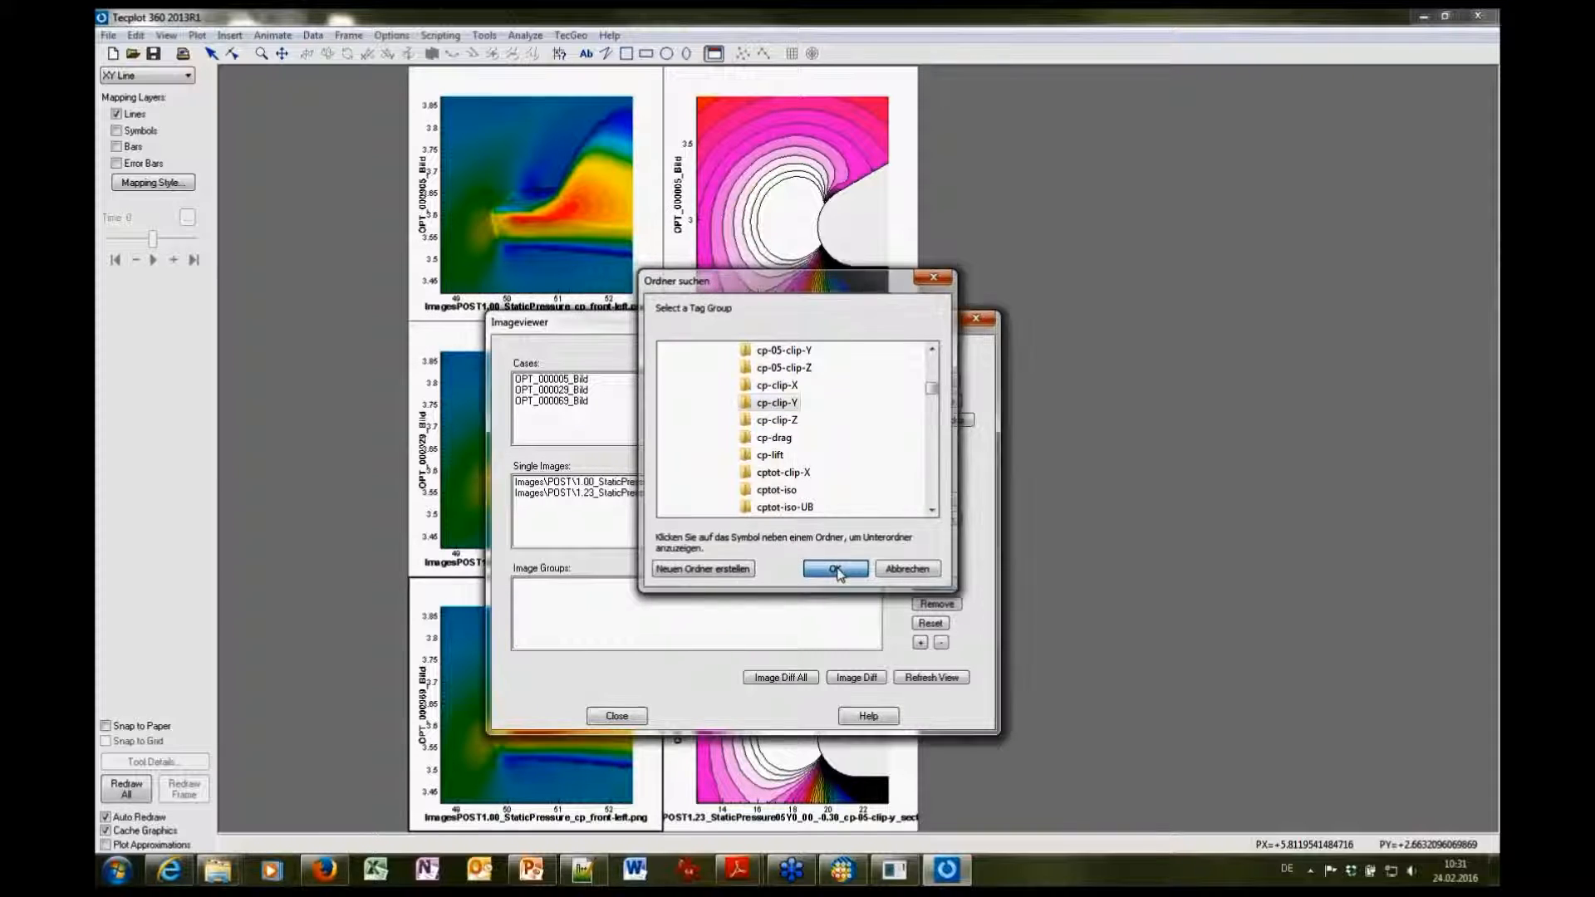
# Select the cp-clip-Y image group and refresh the view to load its section images for all cases
pyautogui.click(600, 587)
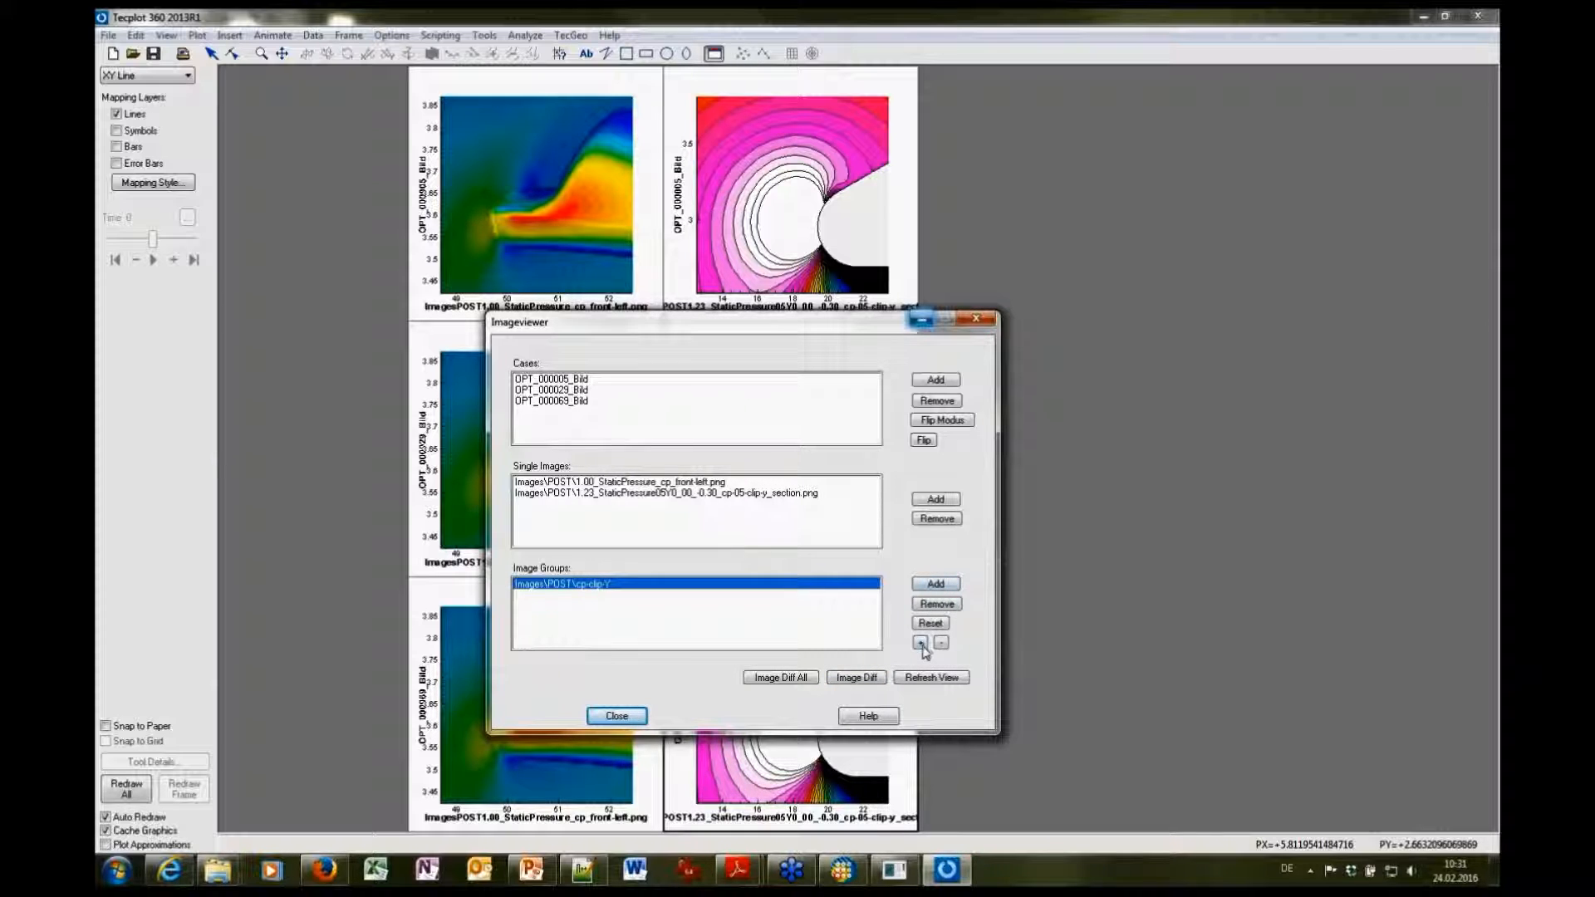
pyautogui.moveTo(885, 335); pyautogui.dragTo(724, 297)
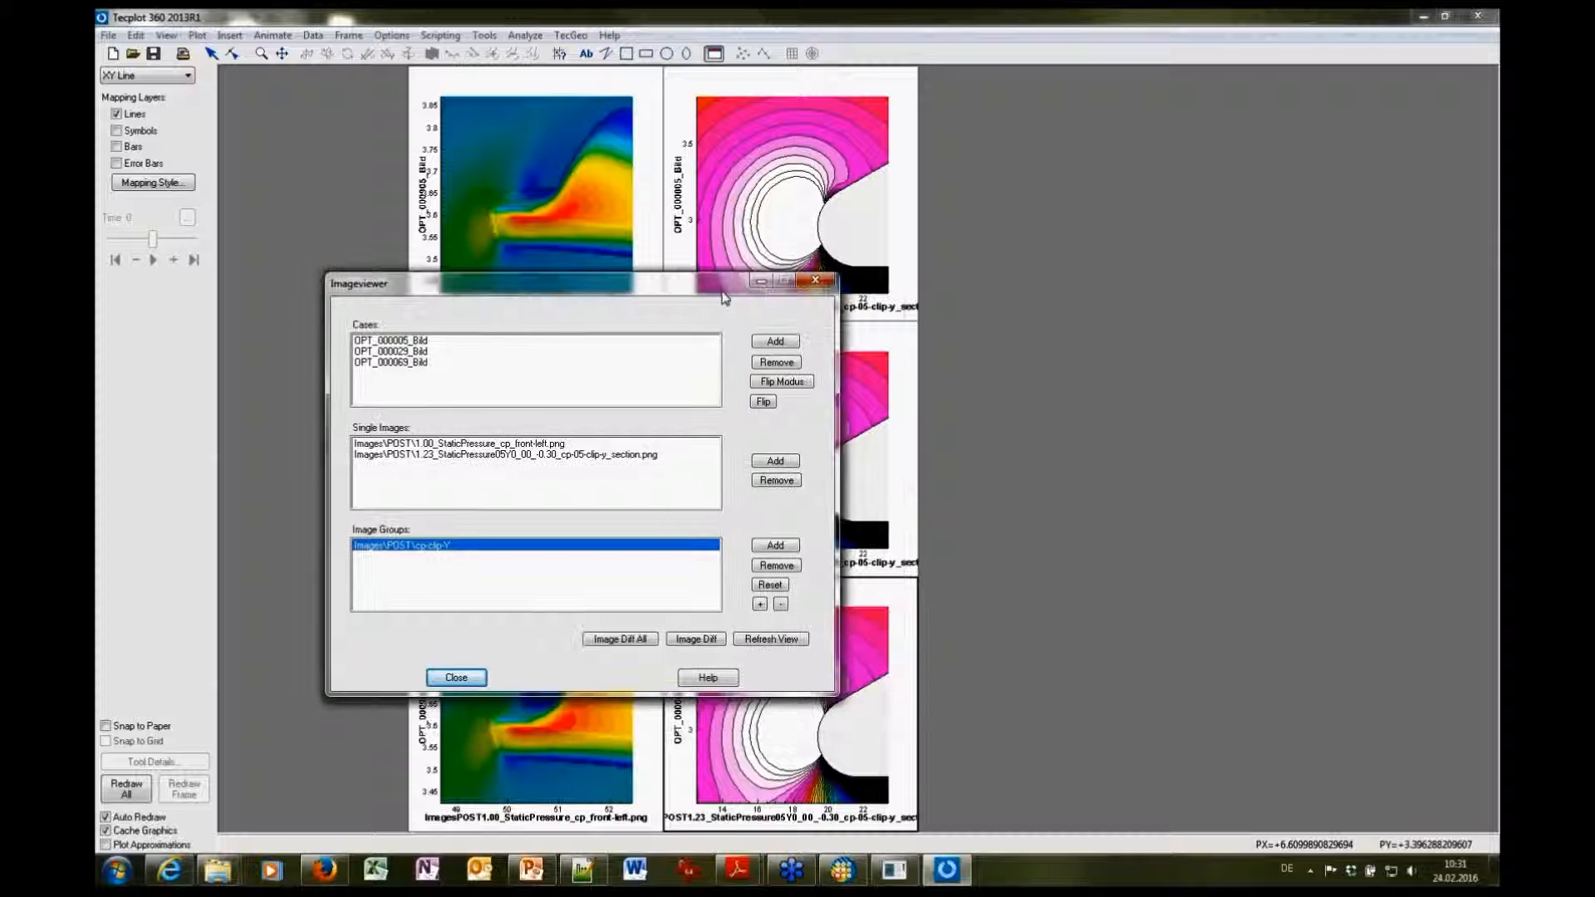
pyautogui.click(766, 640)
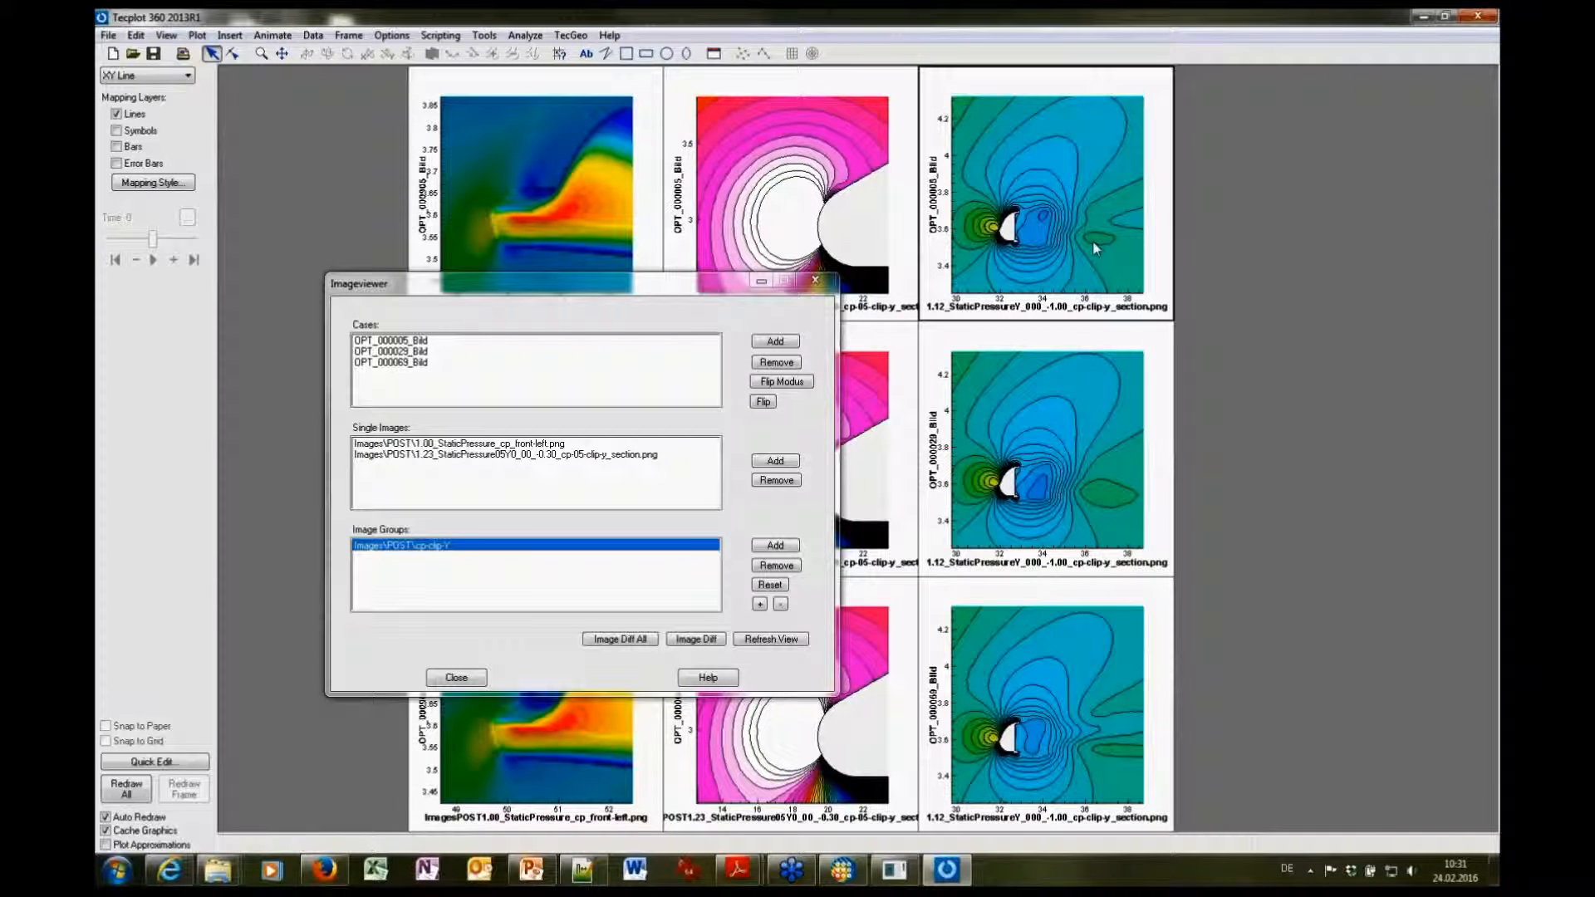
# Step the cp-clip-Y image group forward from the -1.00 section to the -0.55 section to compare the cases
pyautogui.moveTo(1095, 250); pyautogui.dragTo(1115, 160)
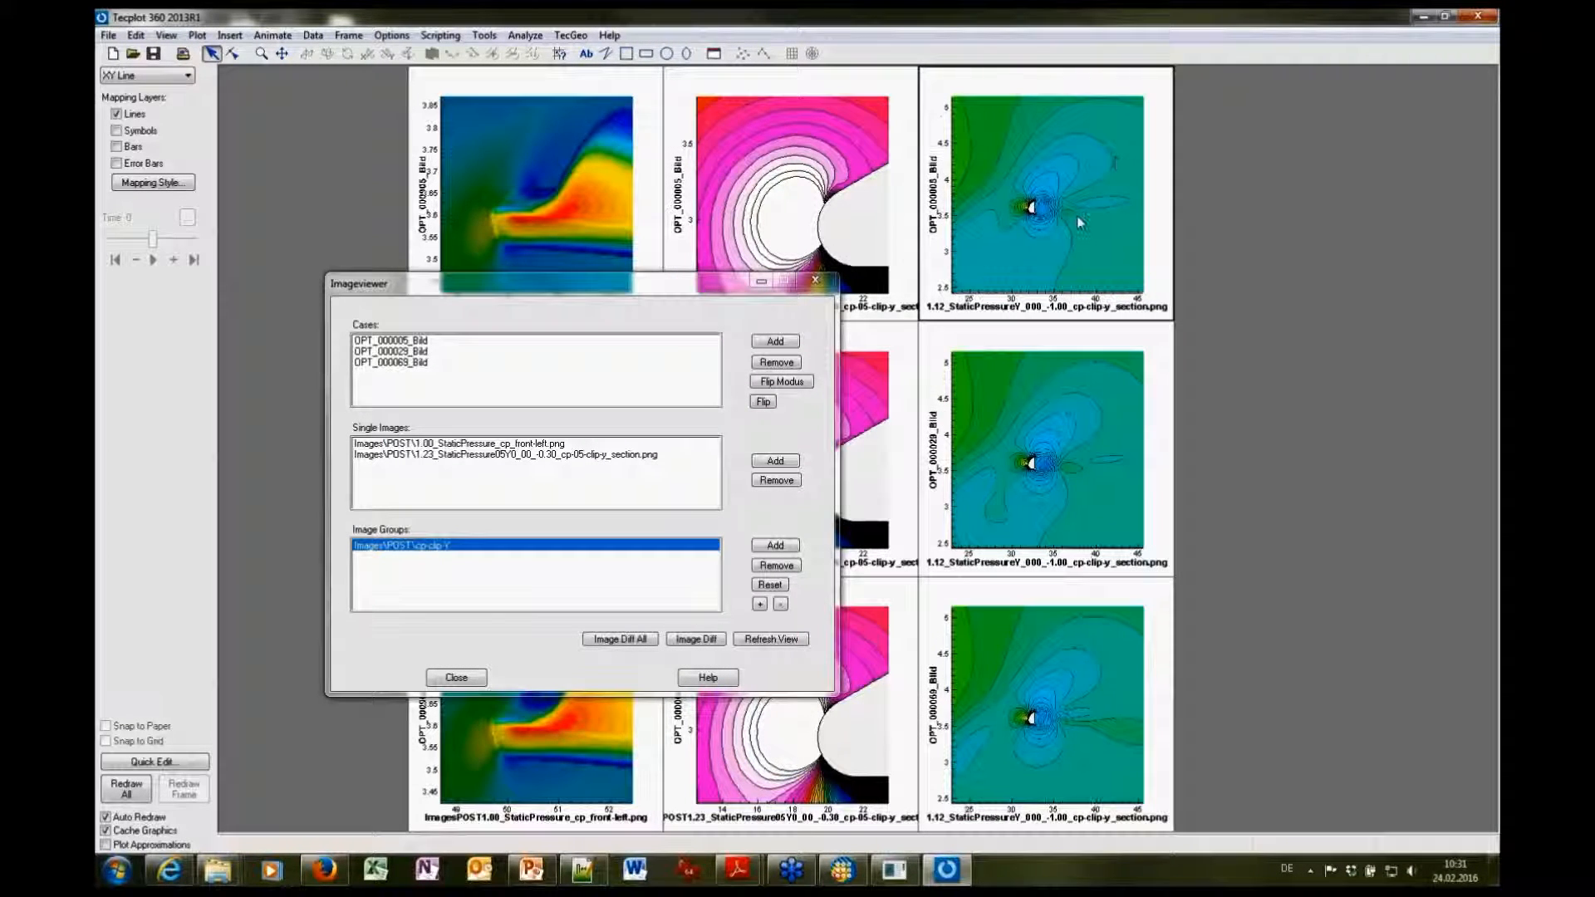
pyautogui.moveTo(1079, 216); pyautogui.dragTo(1069, 225)
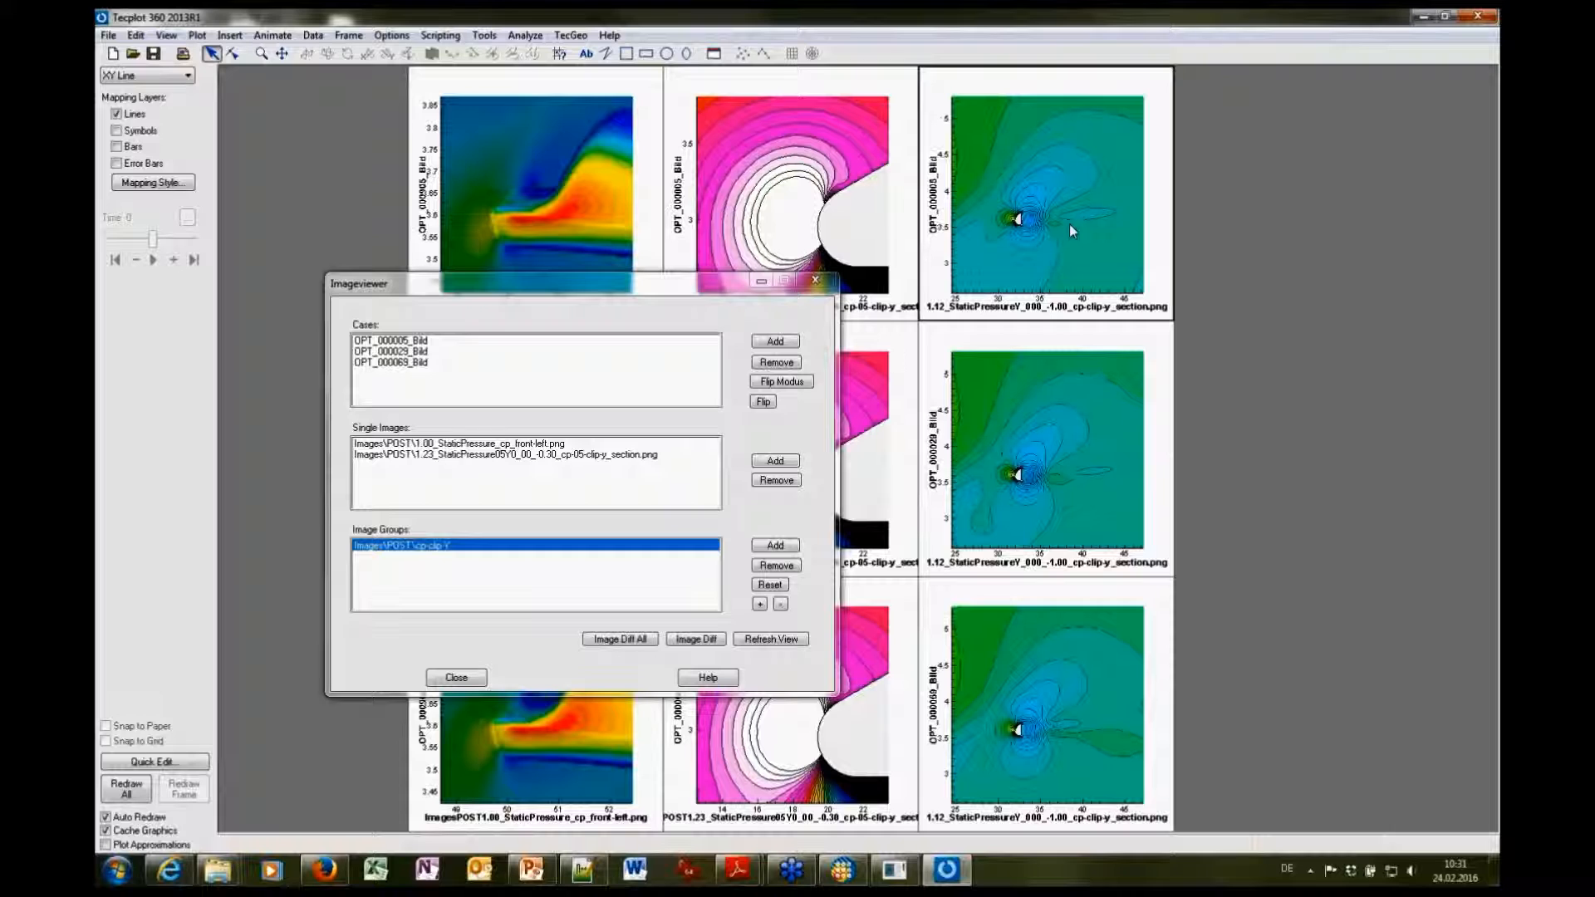
pyautogui.click(759, 605)
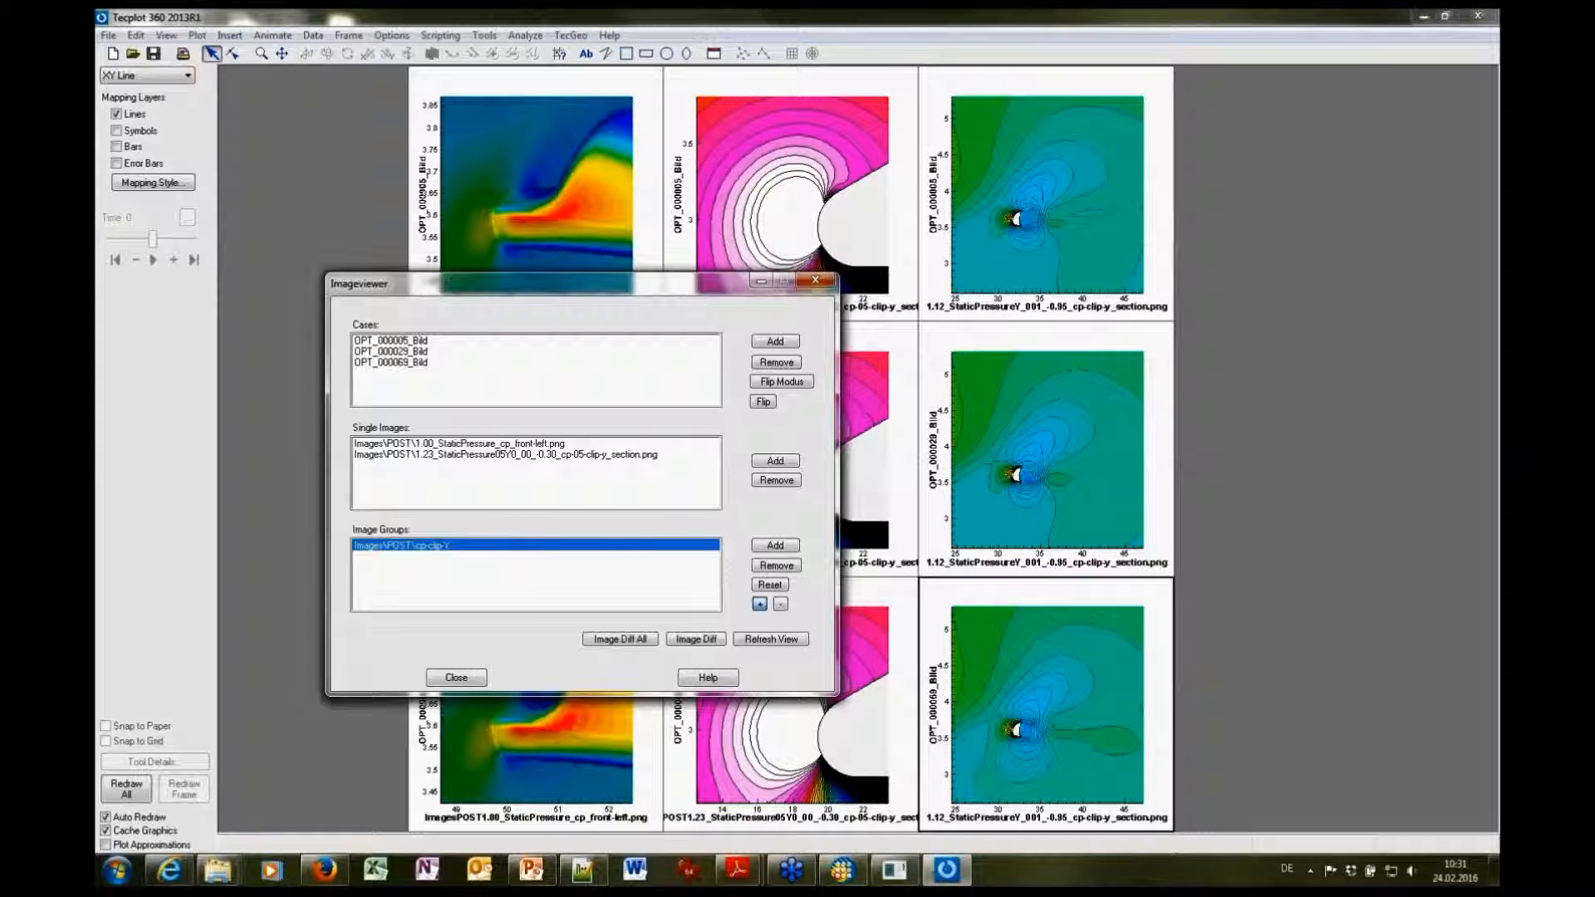
pyautogui.click(759, 605)
pyautogui.click(760, 605)
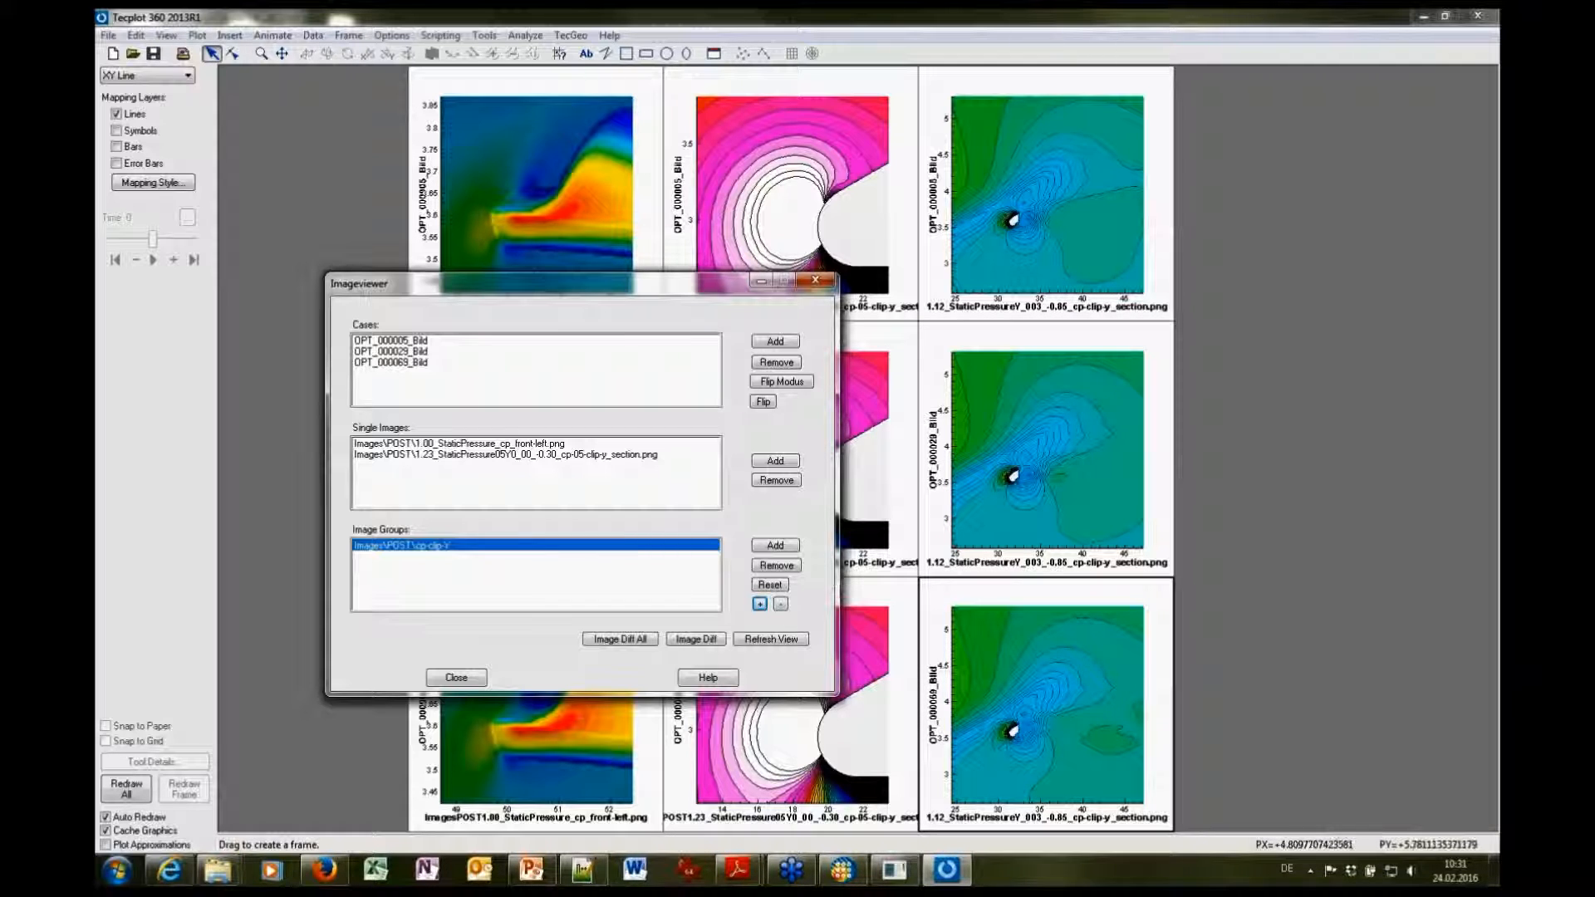
pyautogui.click(760, 605)
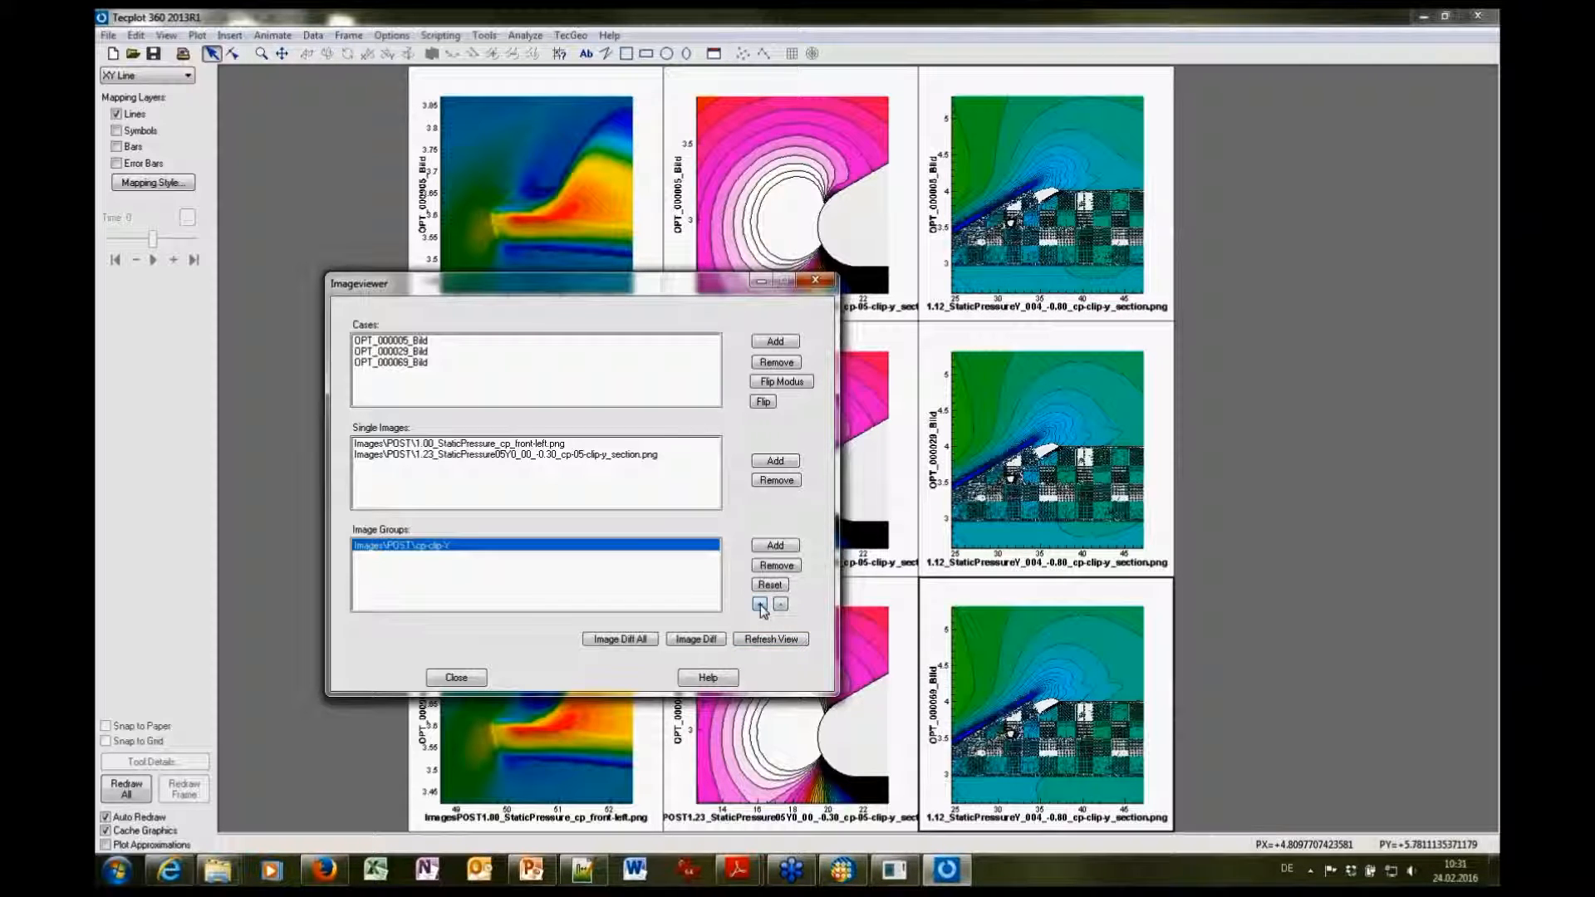
pyautogui.click(759, 604)
pyautogui.click(759, 605)
pyautogui.click(759, 605)
pyautogui.click(760, 605)
pyautogui.click(759, 604)
pyautogui.click(1091, 447)
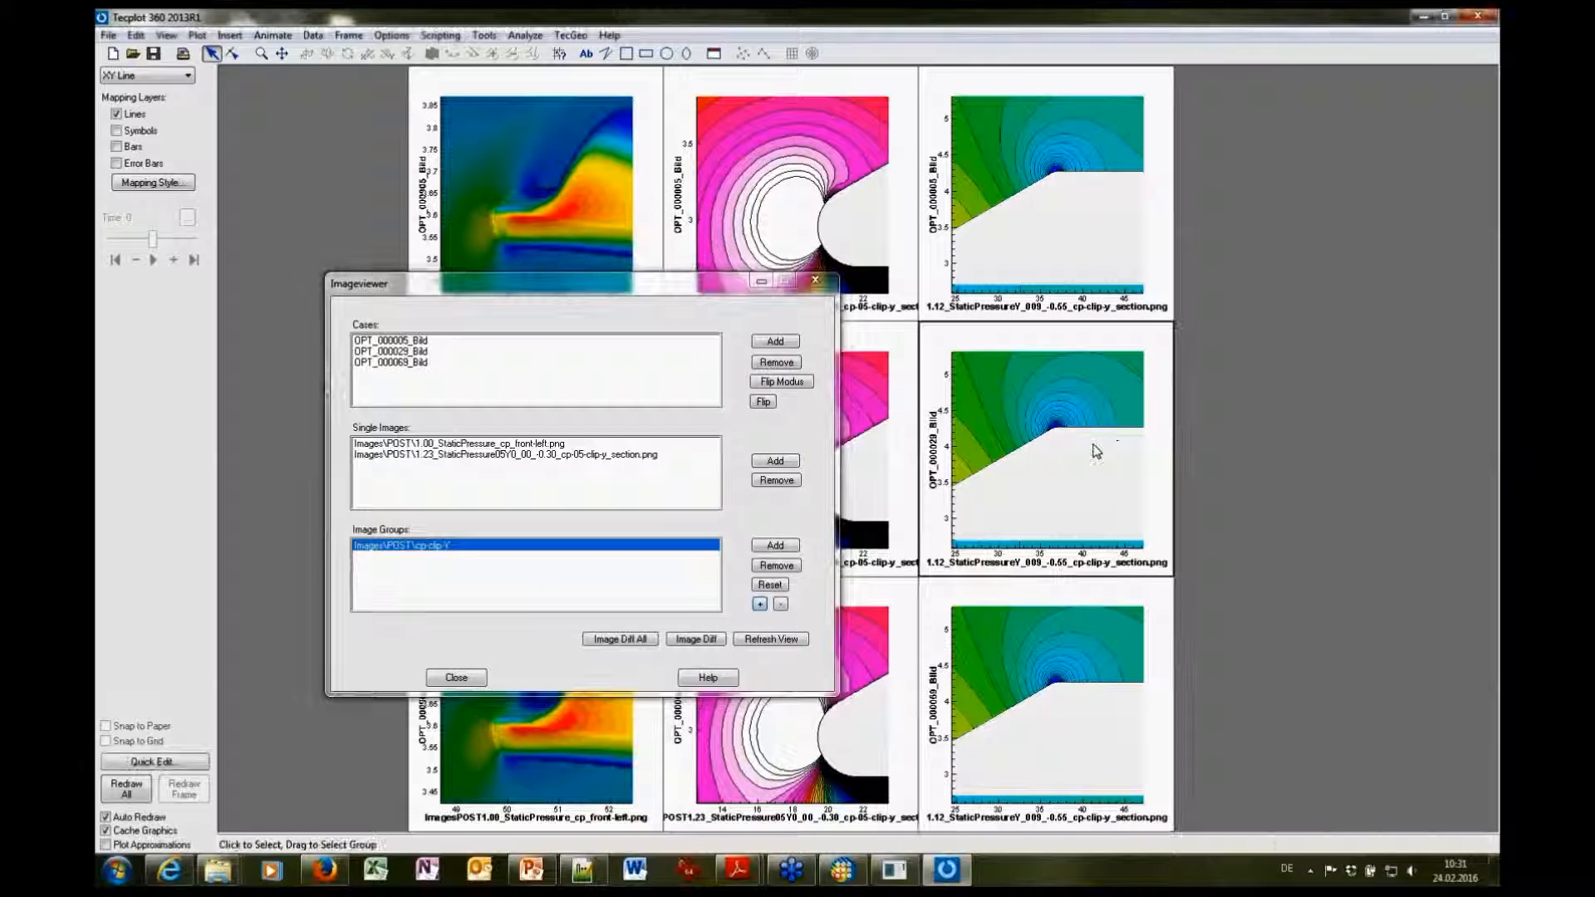
# Step the cp-clip-Y image group forward to the -0.20 section to compare the enlarged pressure contours across the three cases
pyautogui.moveTo(1091, 447); pyautogui.dragTo(1080, 575)
pyautogui.moveTo(1081, 423); pyautogui.dragTo(1101, 463)
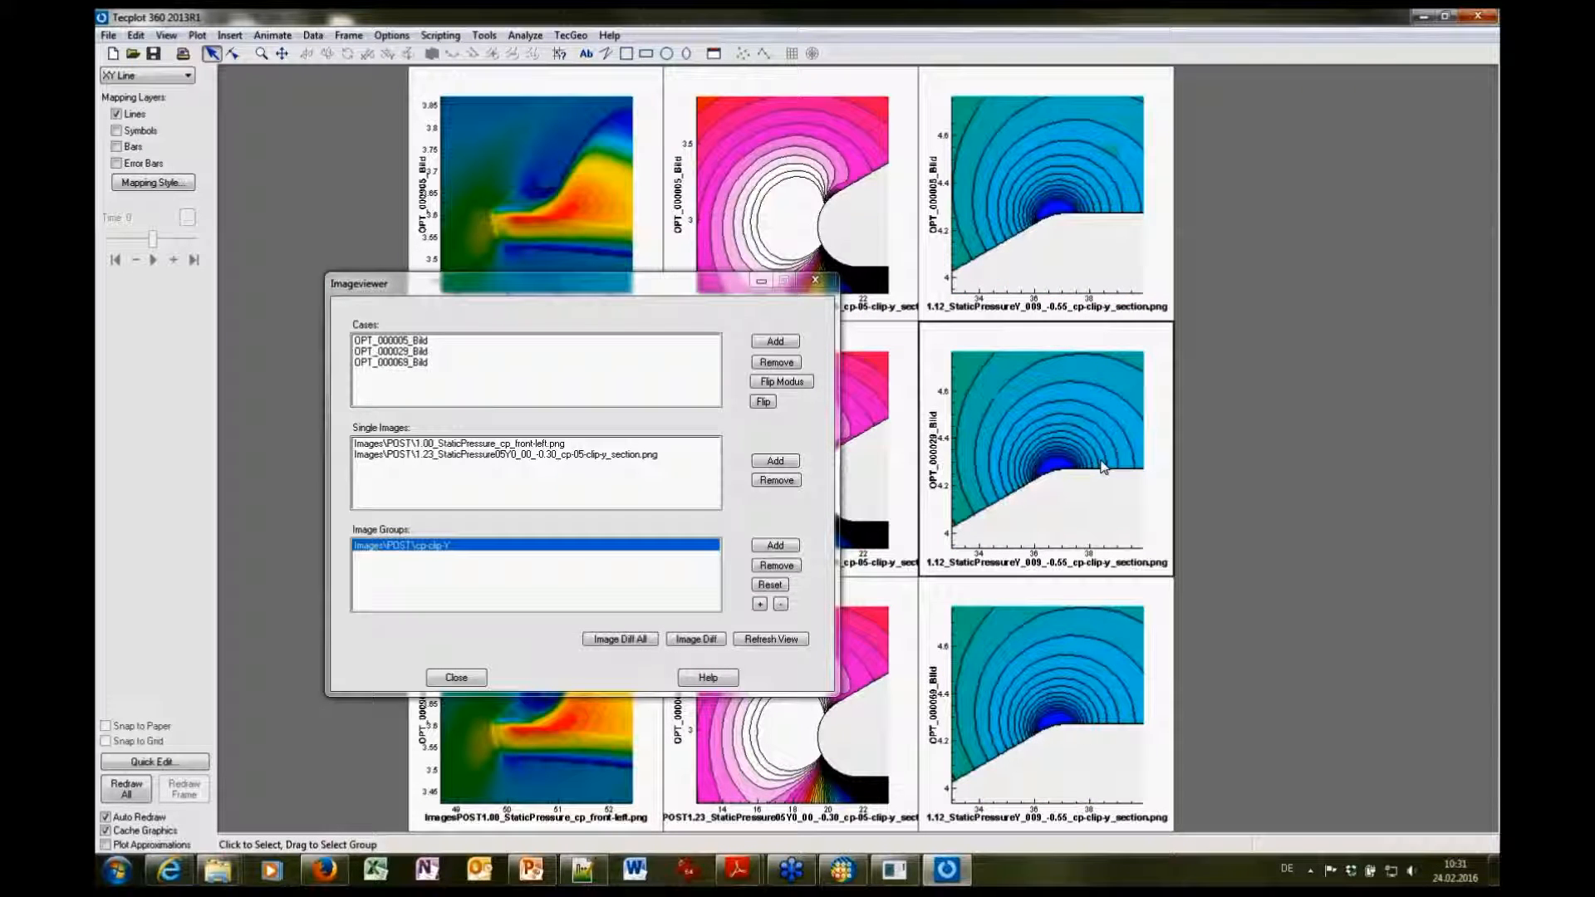
pyautogui.click(759, 604)
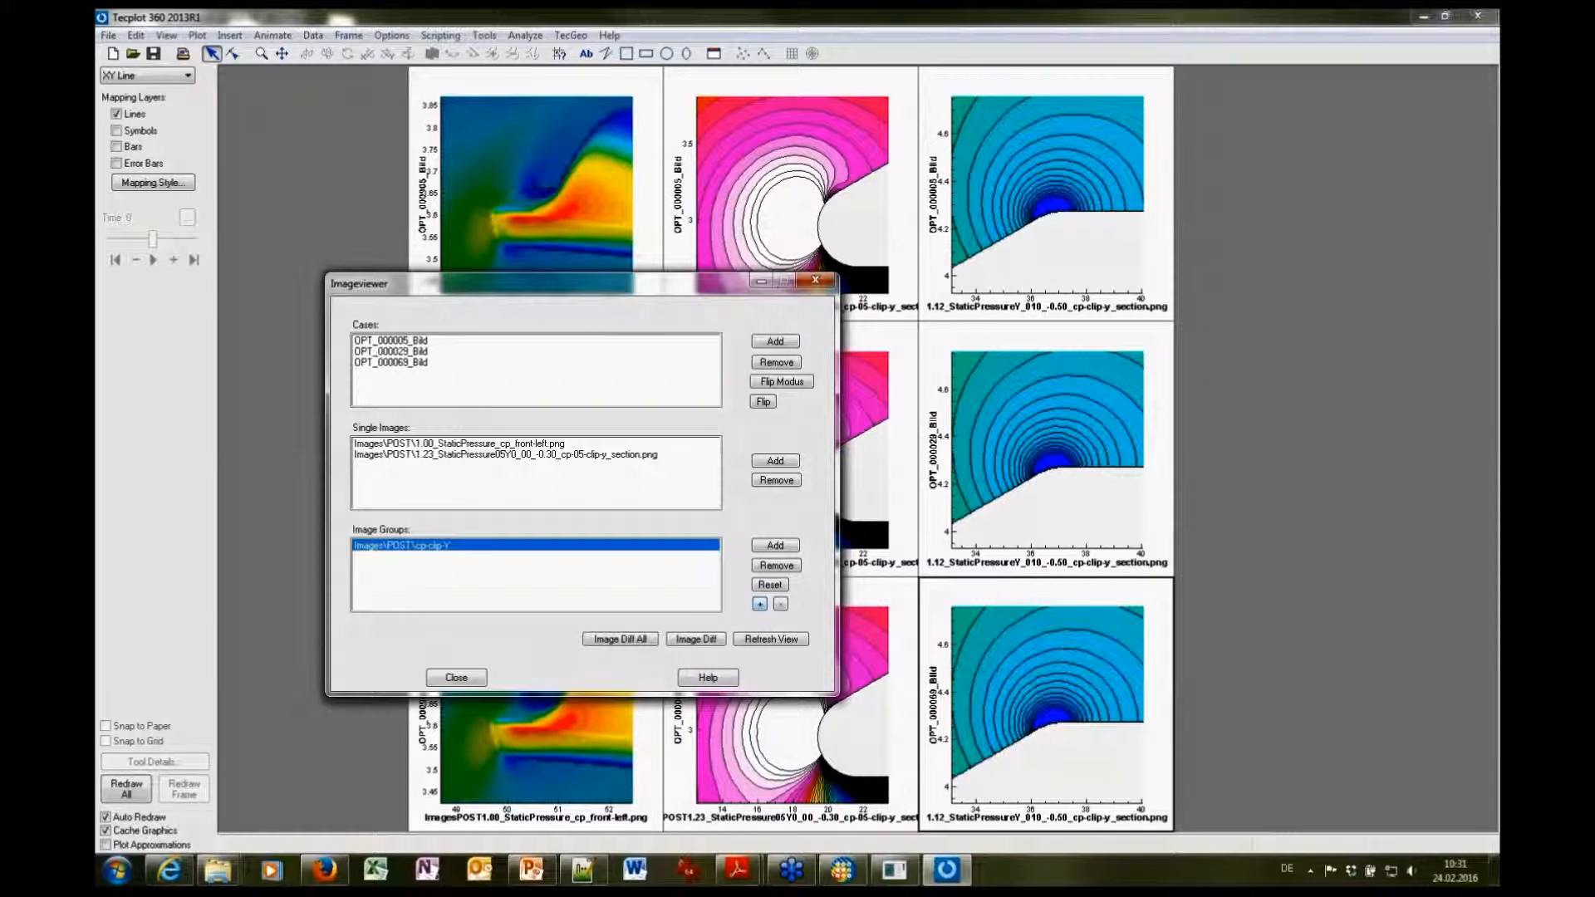
pyautogui.click(759, 604)
pyautogui.click(759, 605)
pyautogui.click(759, 604)
pyautogui.click(759, 605)
pyautogui.click(760, 605)
pyautogui.click(759, 605)
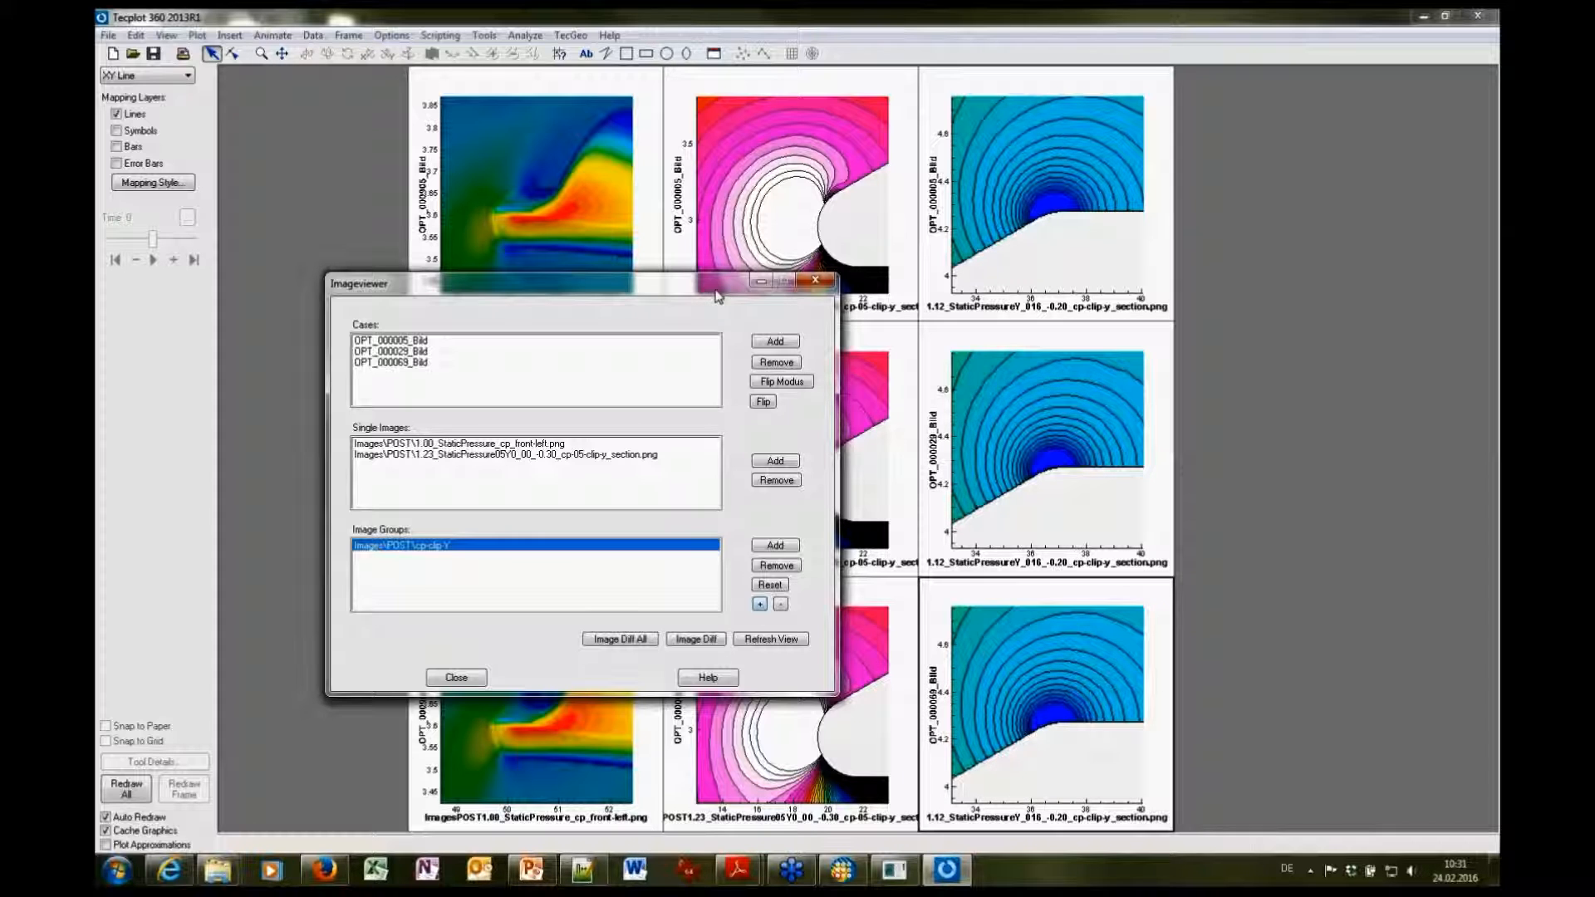
# Close the Imageviewer, exit Tecplot 360 without saving the layout, and quit Tecplot Chorus DE 2013 R1
pyautogui.moveTo(747, 288); pyautogui.dragTo(1144, 238)
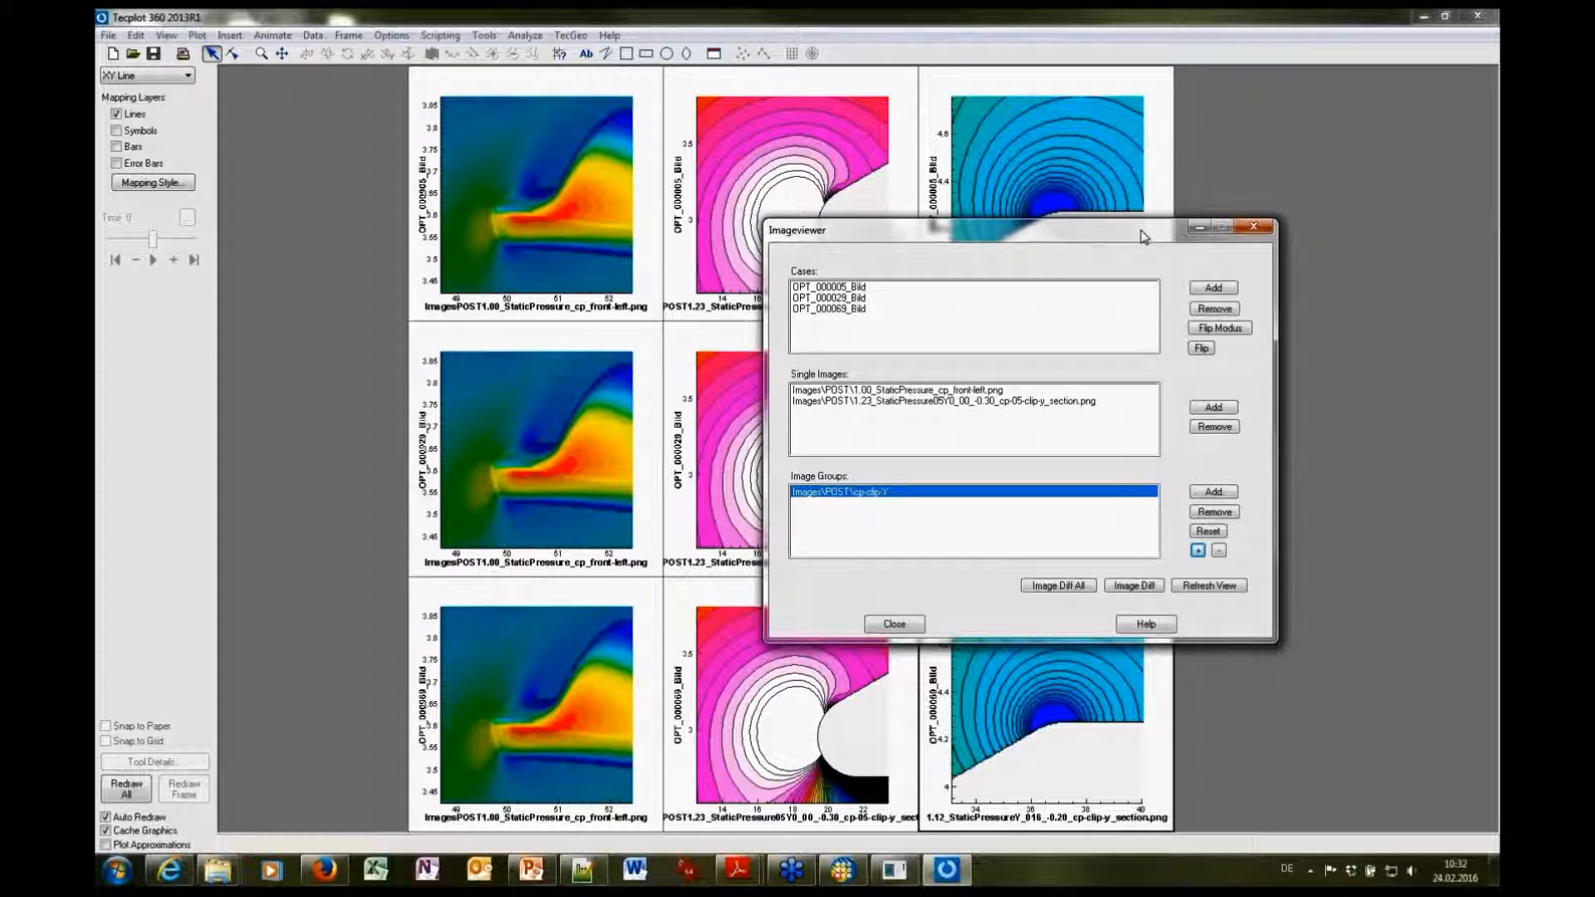
pyautogui.click(1255, 226)
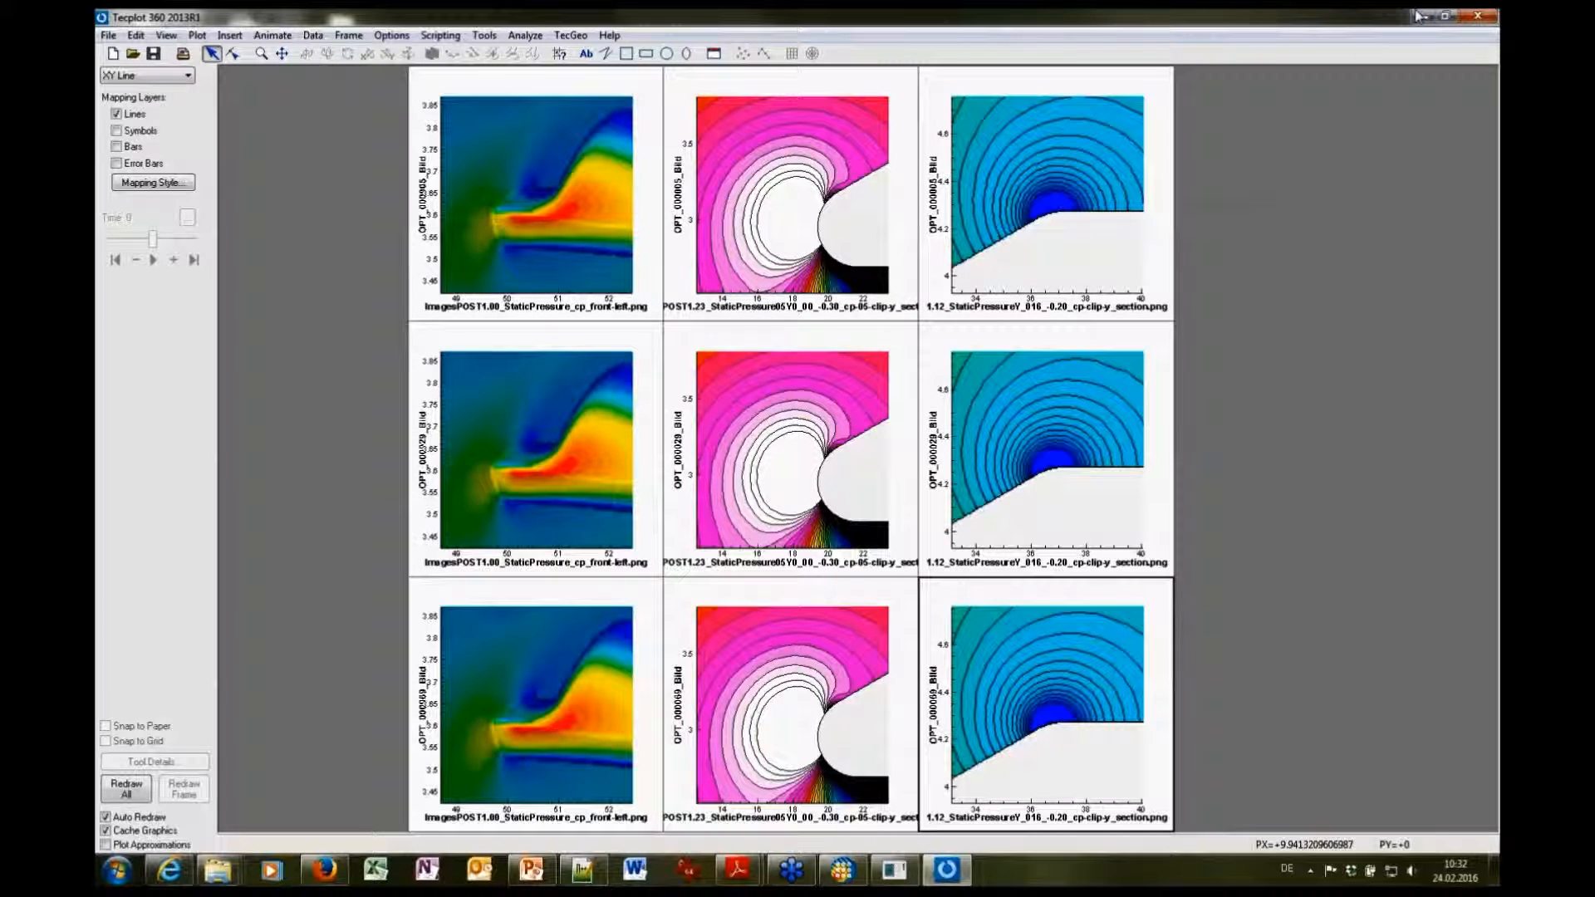
pyautogui.click(1481, 17)
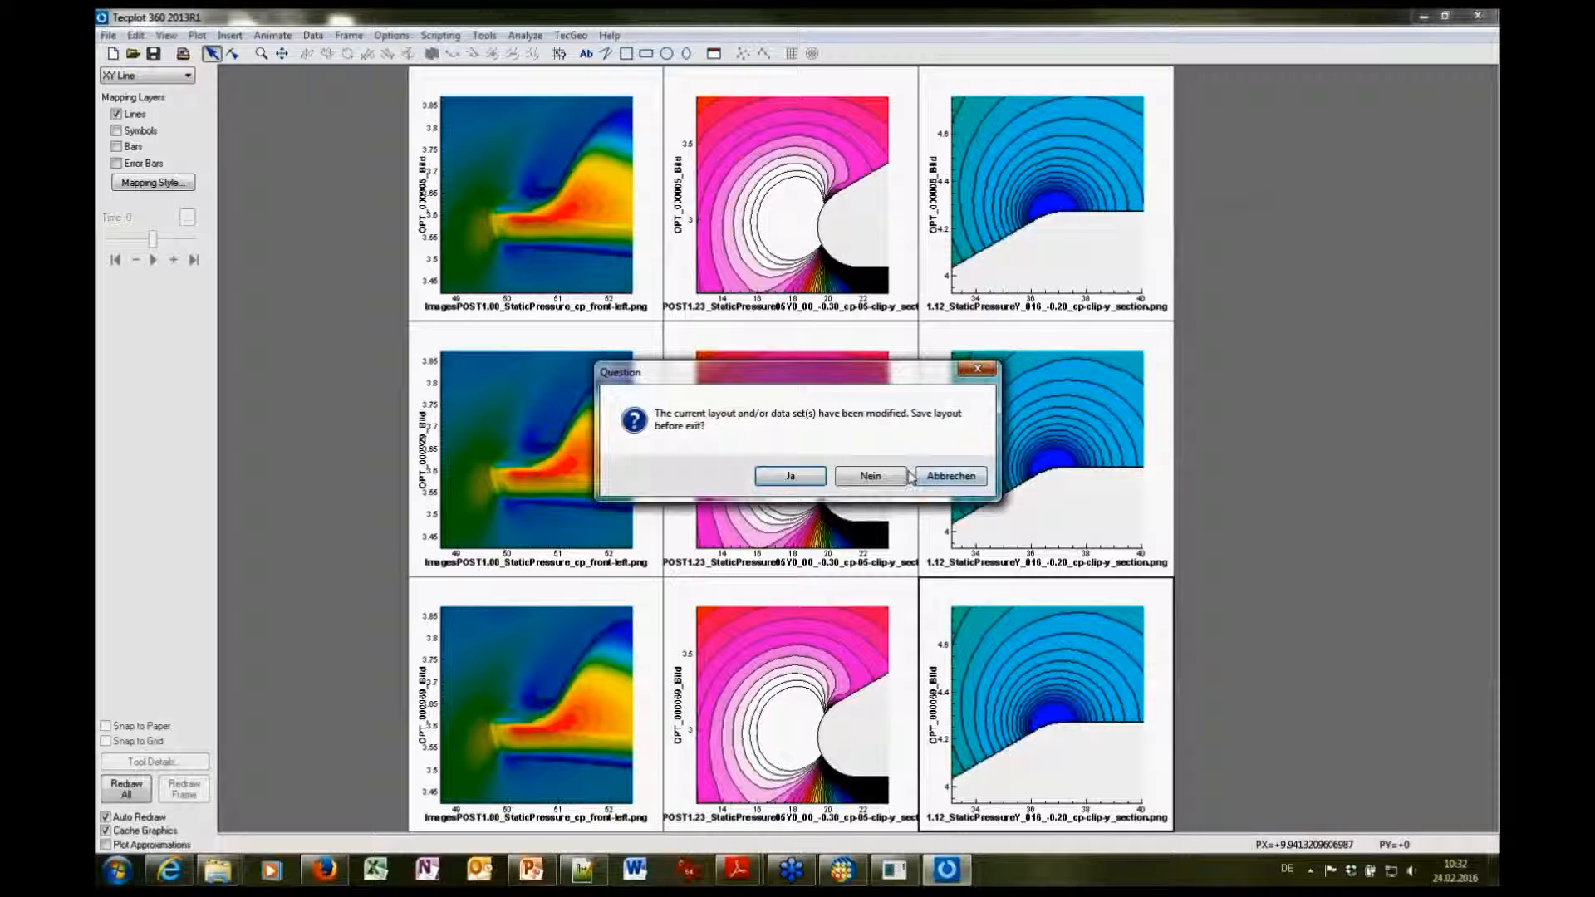
pyautogui.click(885, 483)
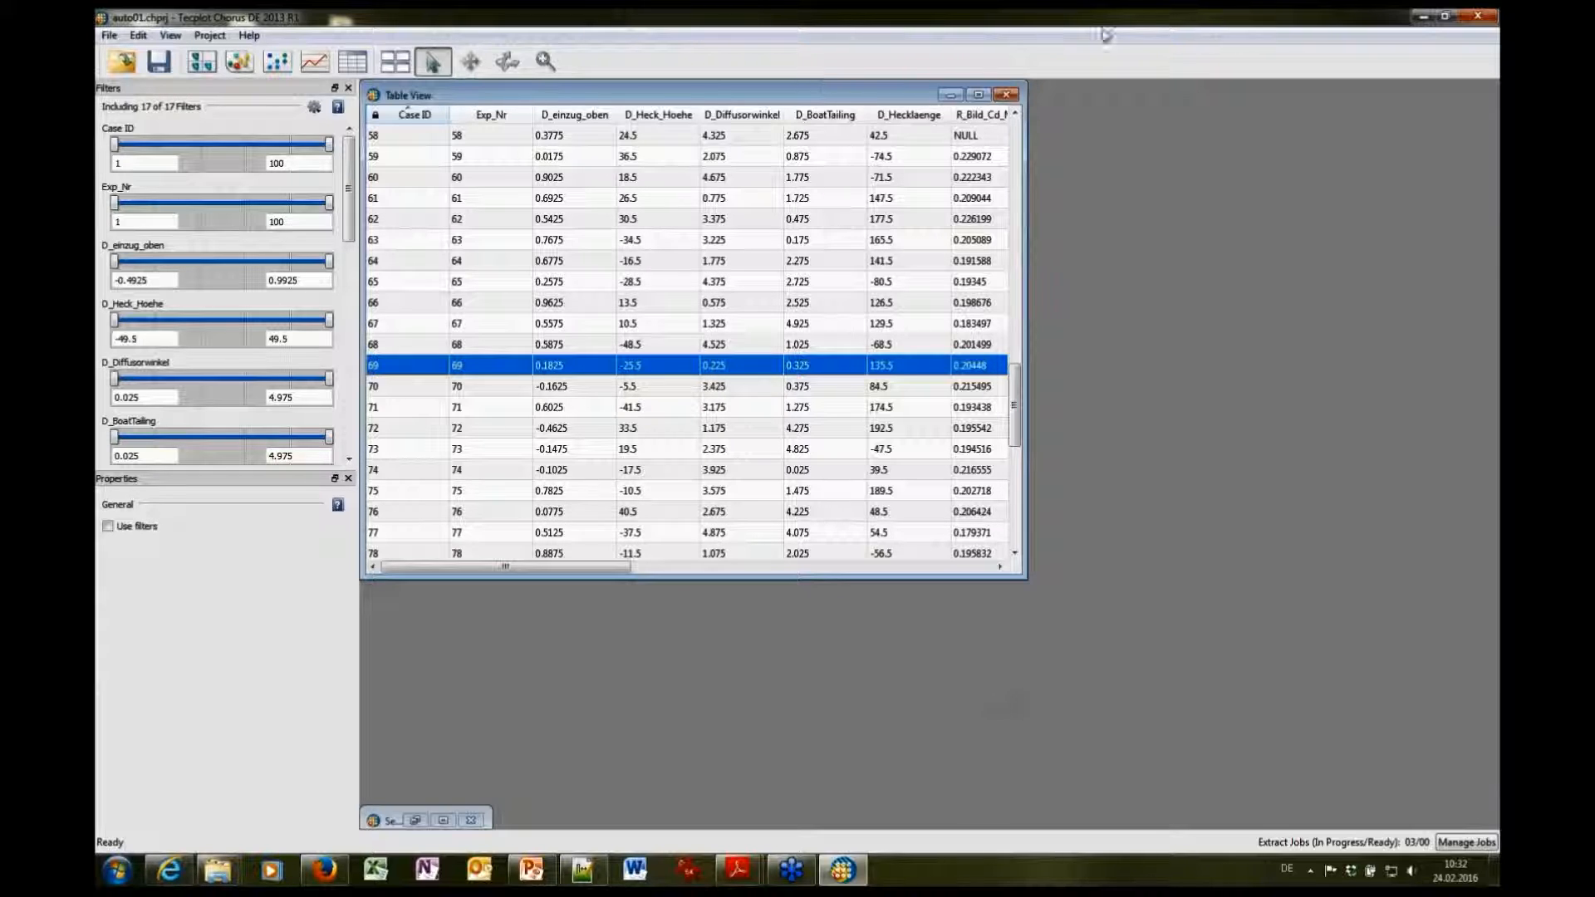
pyautogui.click(1478, 15)
pyautogui.click(798, 469)
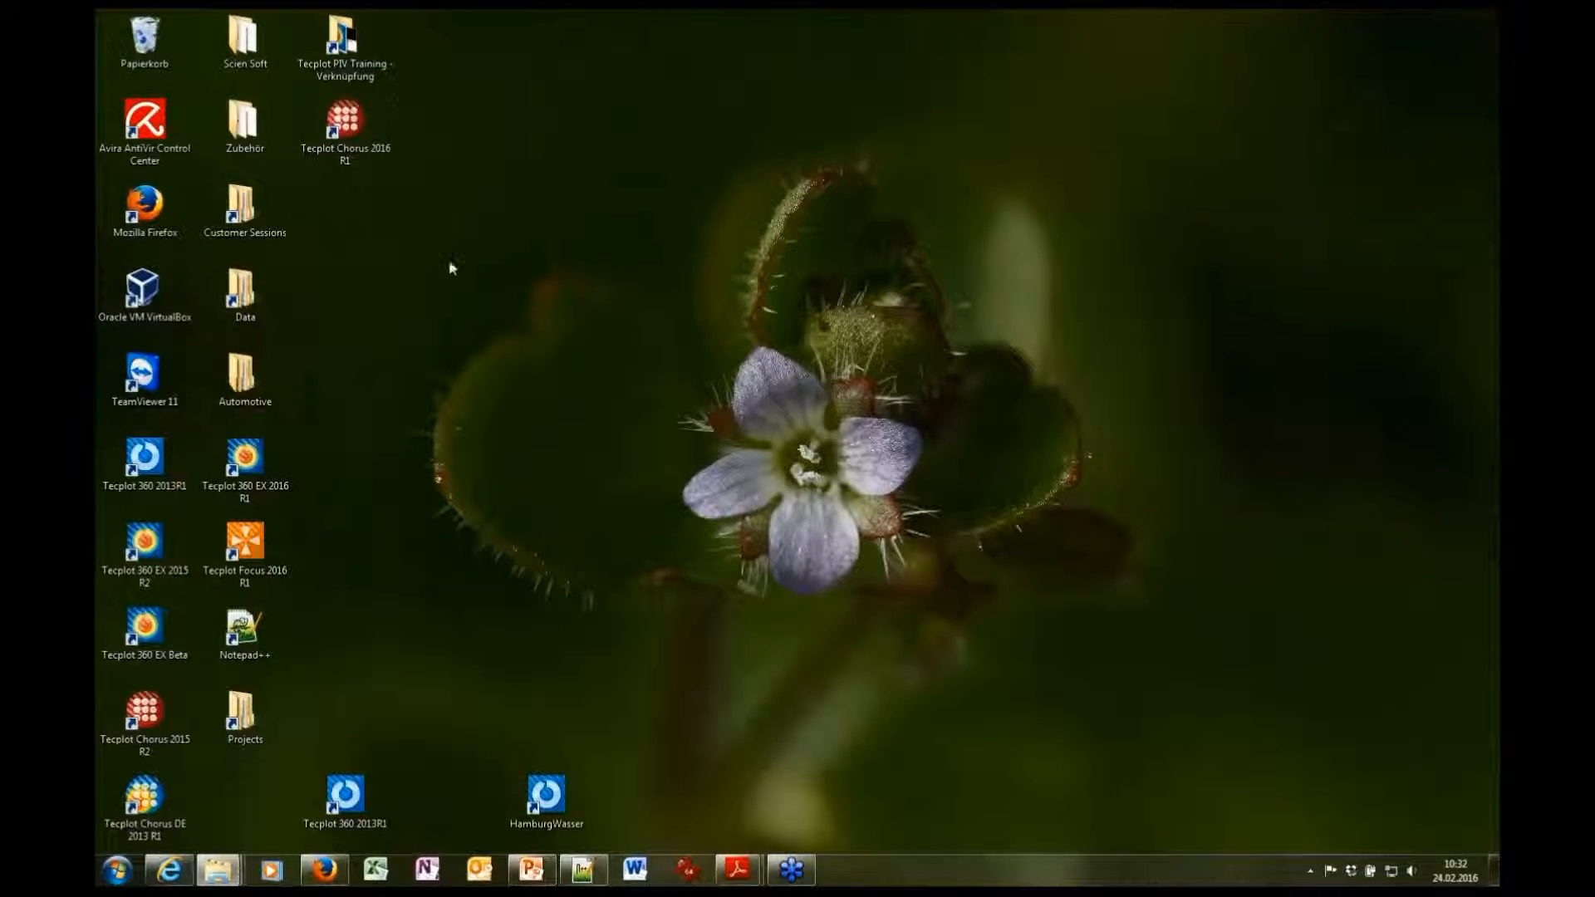
# Launch Tecplot Chorus 2016 R1 and open the recent shipflow session with its Chorus_V2.5.chprj project
pyautogui.doubleClick(353, 123)
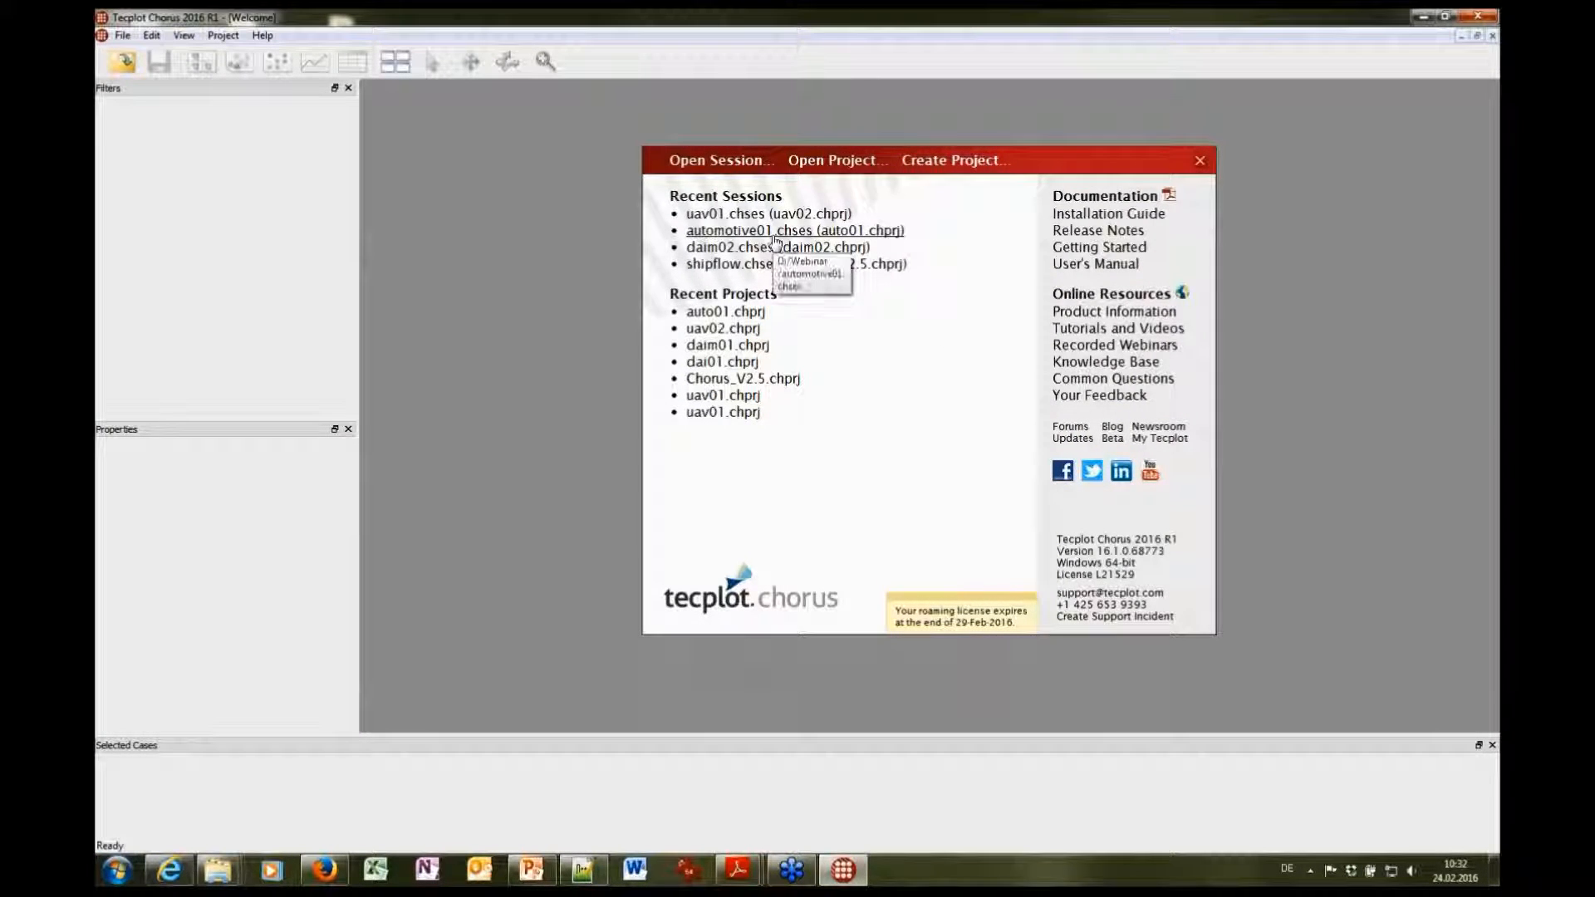
pyautogui.click(769, 264)
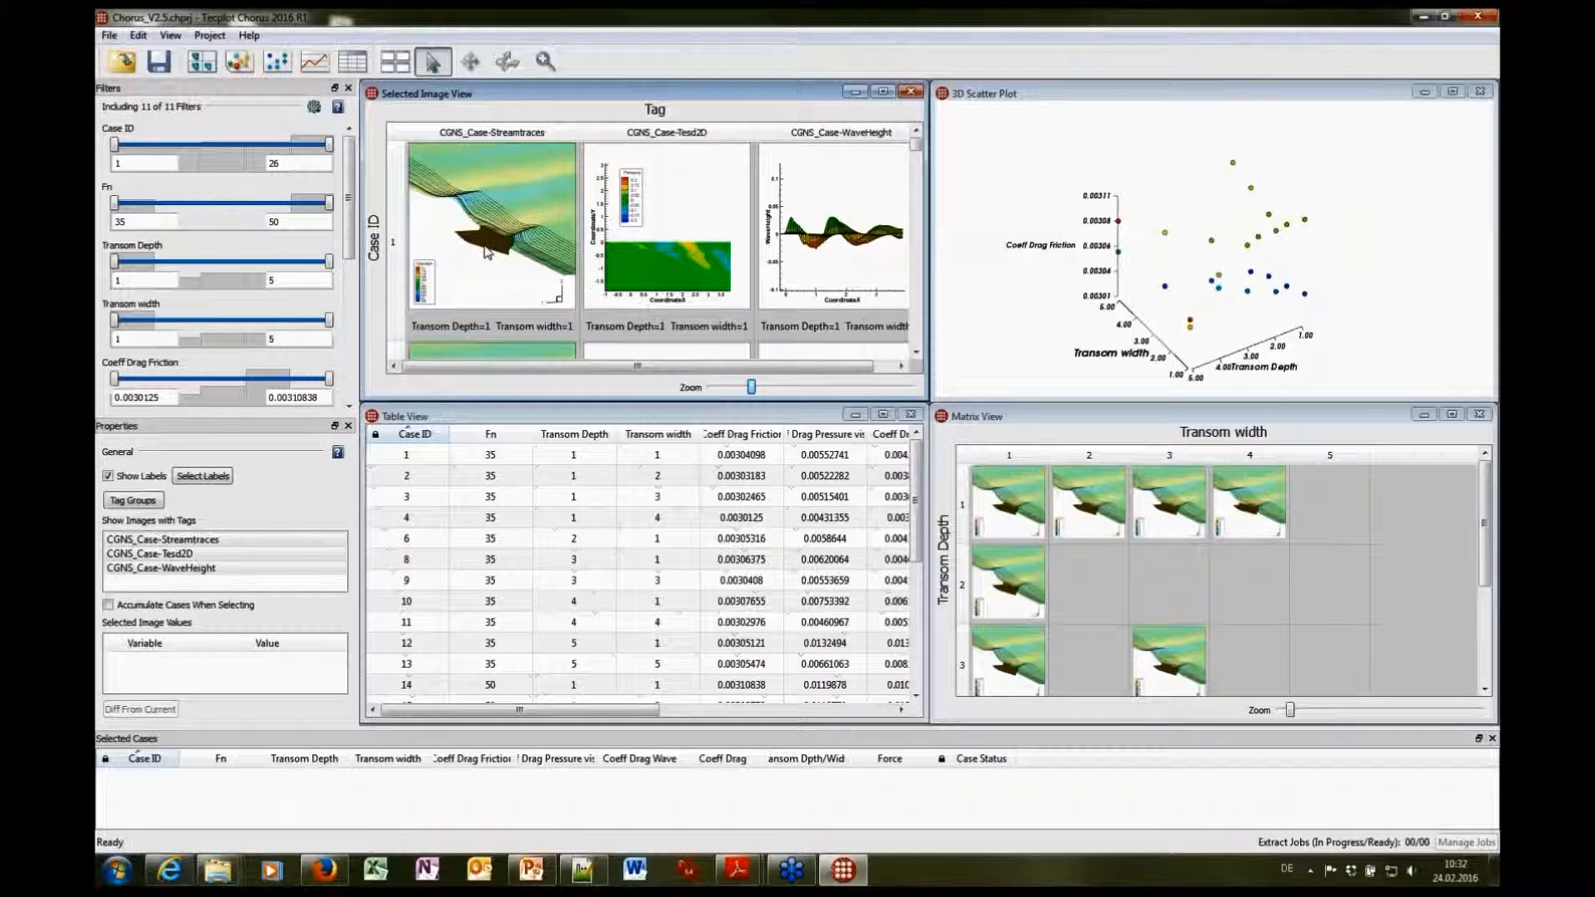
# Browse the CGNS_Case-Streamtraces images in the Selected Image View from case 1 to case 26 and back to compare them
pyautogui.moveTo(916, 144); pyautogui.dragTo(916, 145)
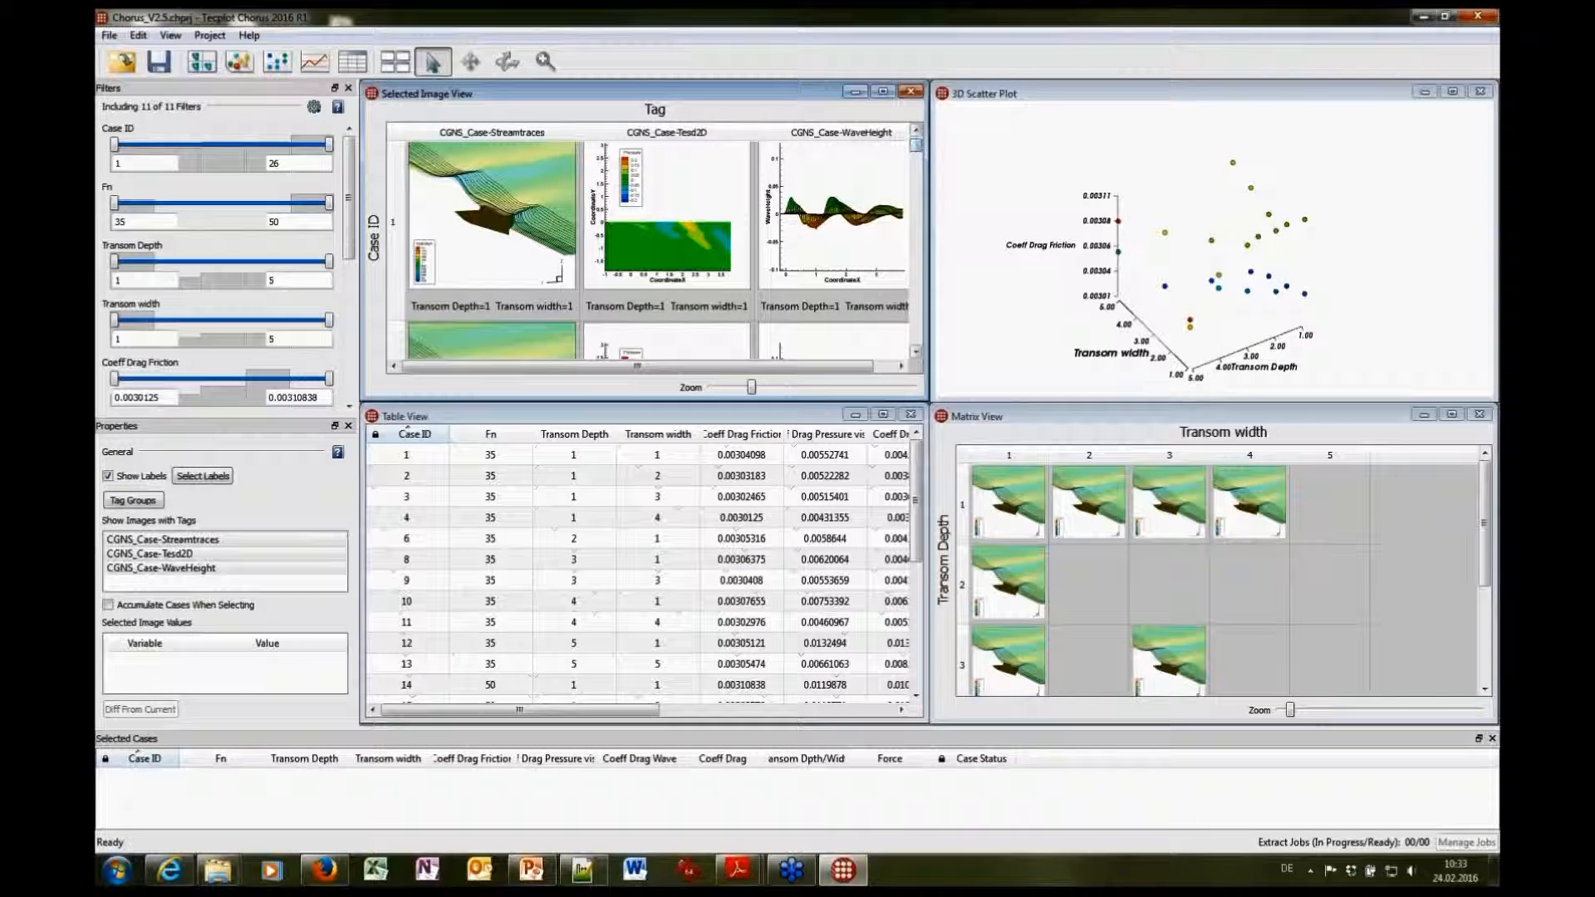
pyautogui.click(915, 133)
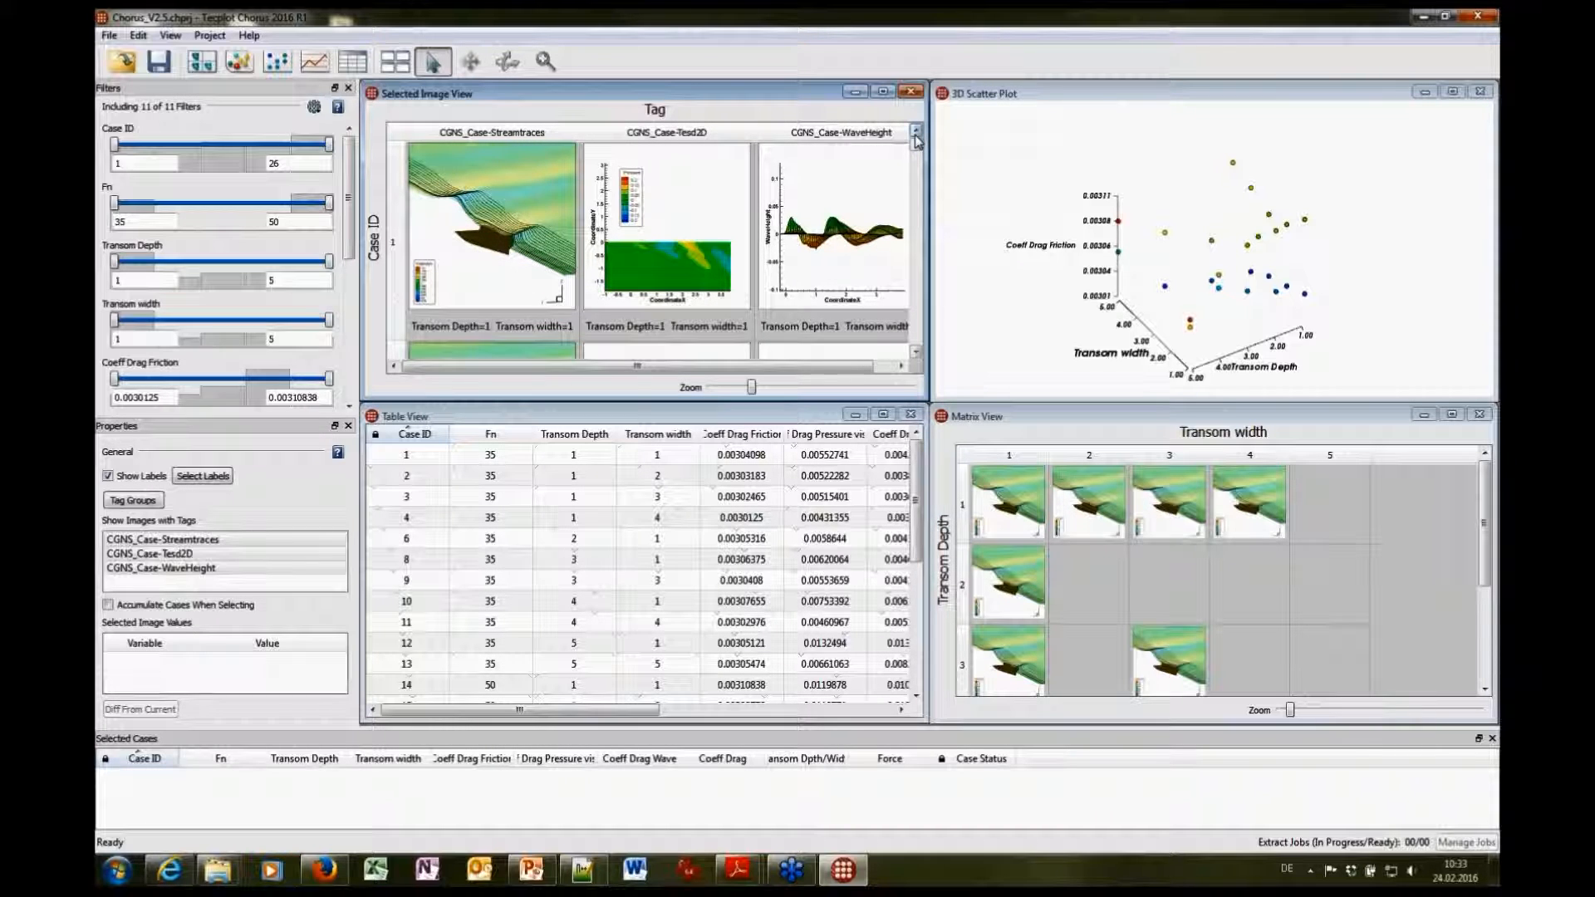
pyautogui.press('Down')
pyautogui.press('Down')
pyautogui.press('Down')
pyautogui.press('Down')
pyautogui.press('Down')
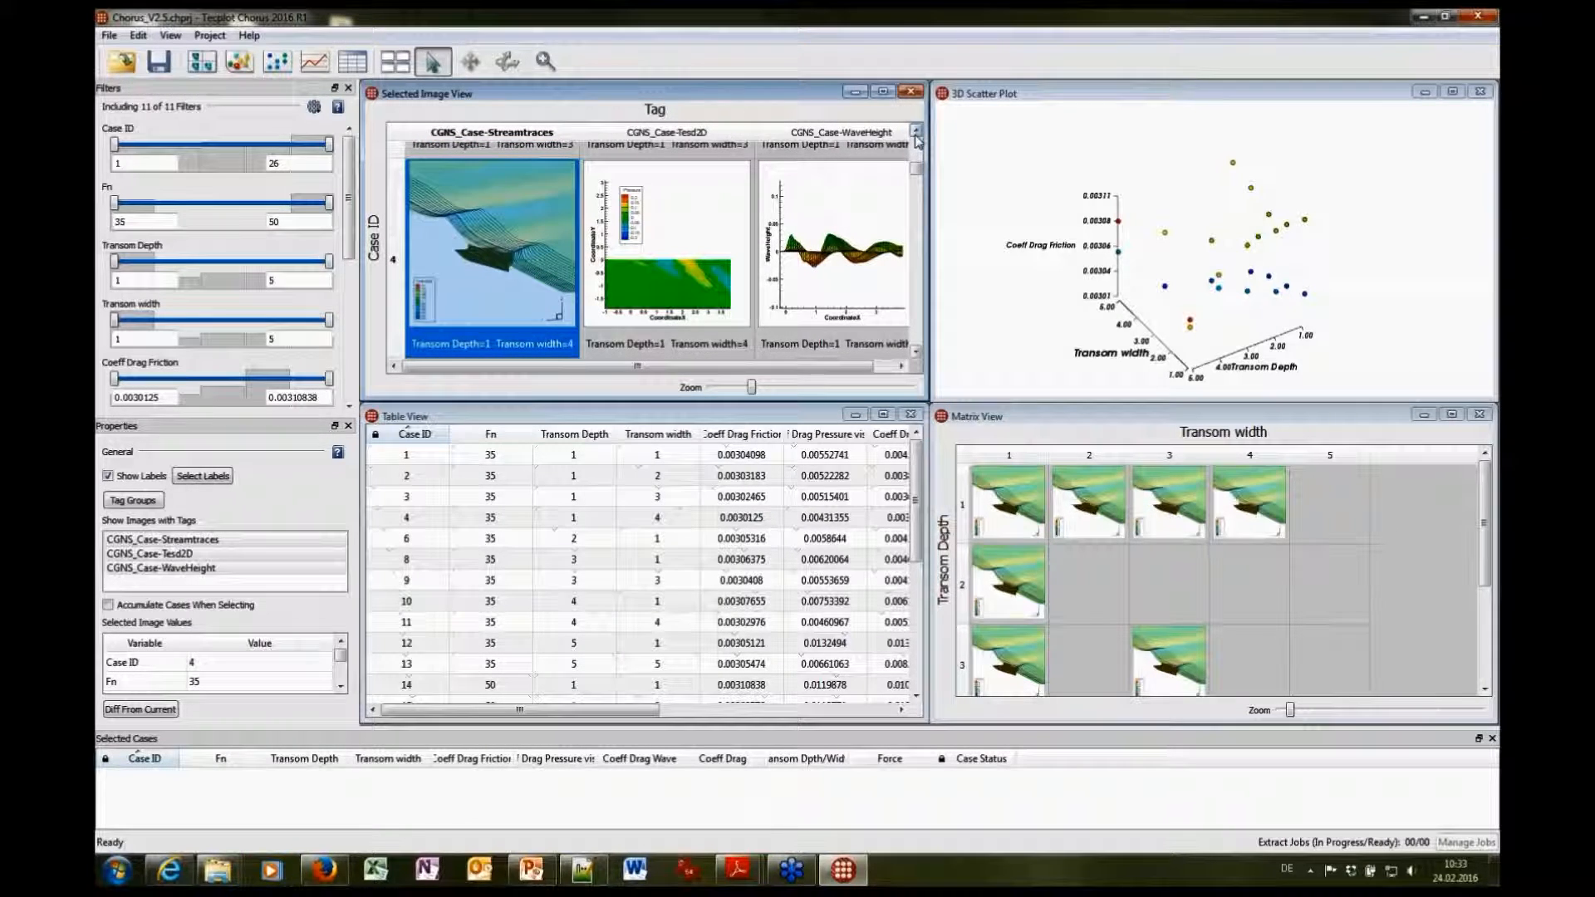
pyautogui.press('Down')
pyautogui.press('Down')
pyautogui.press('Down')
pyautogui.press('Down')
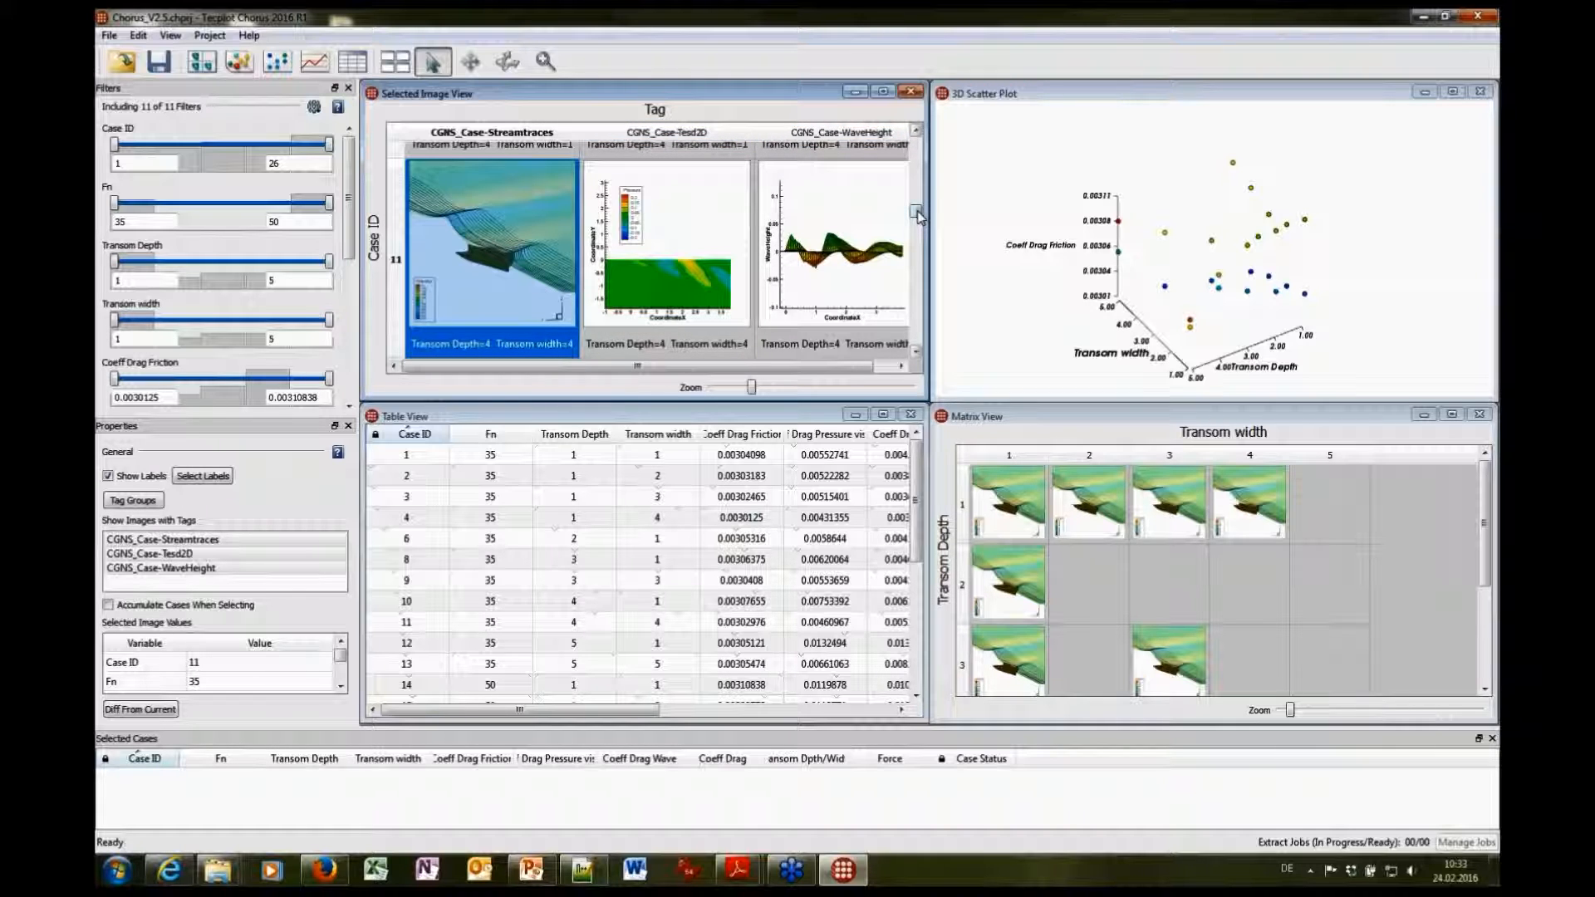
pyautogui.scroll(-5, 918, 218)
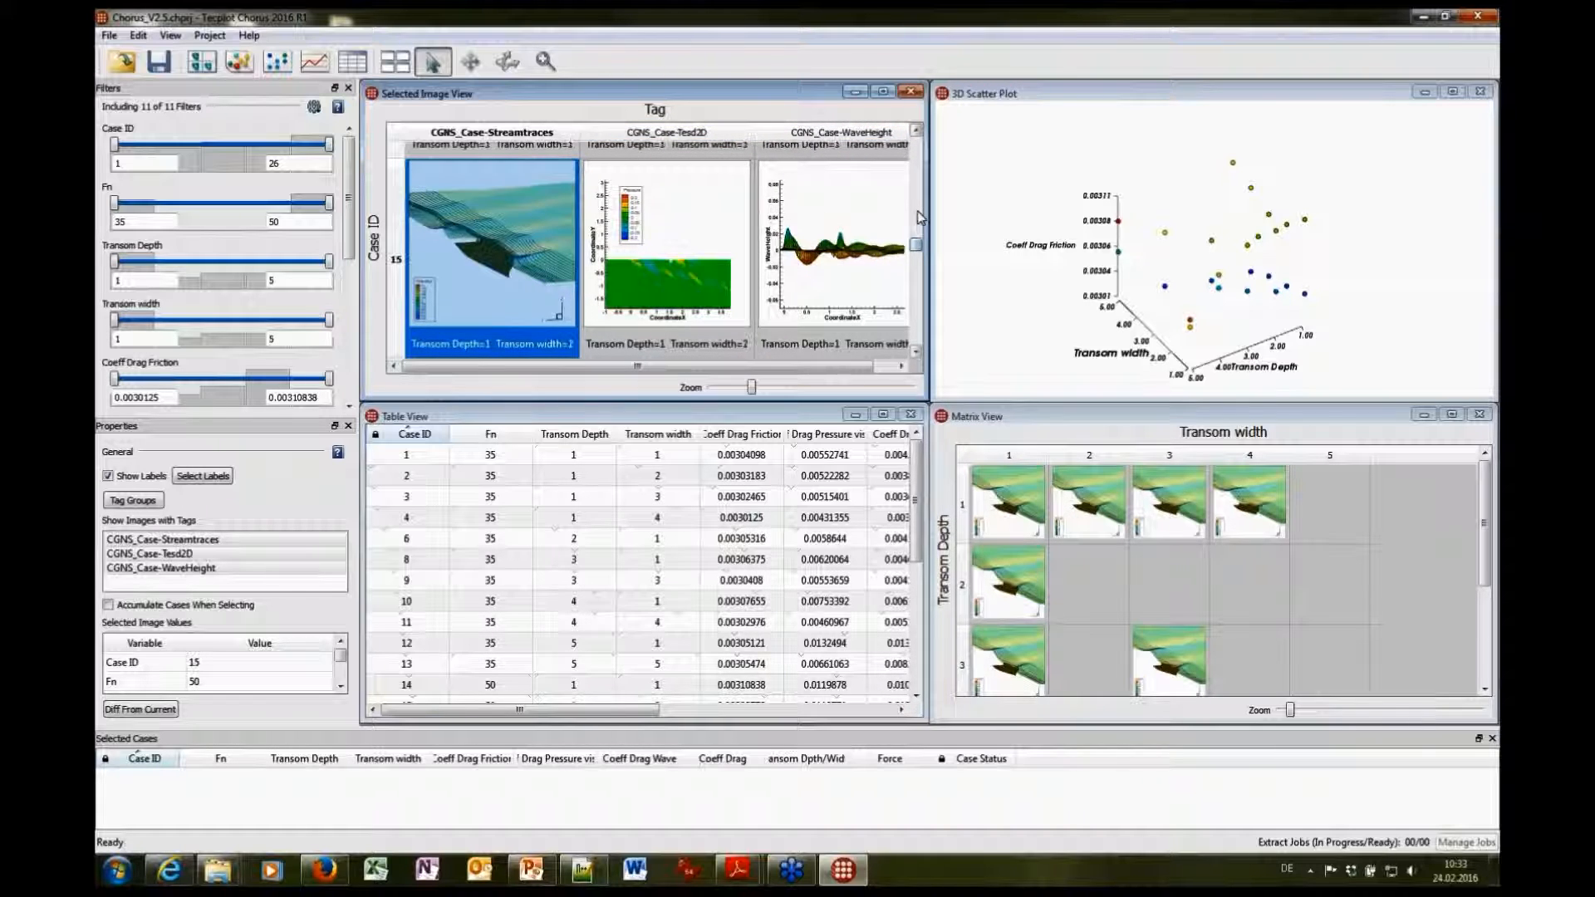
pyautogui.scroll(-3, 919, 218)
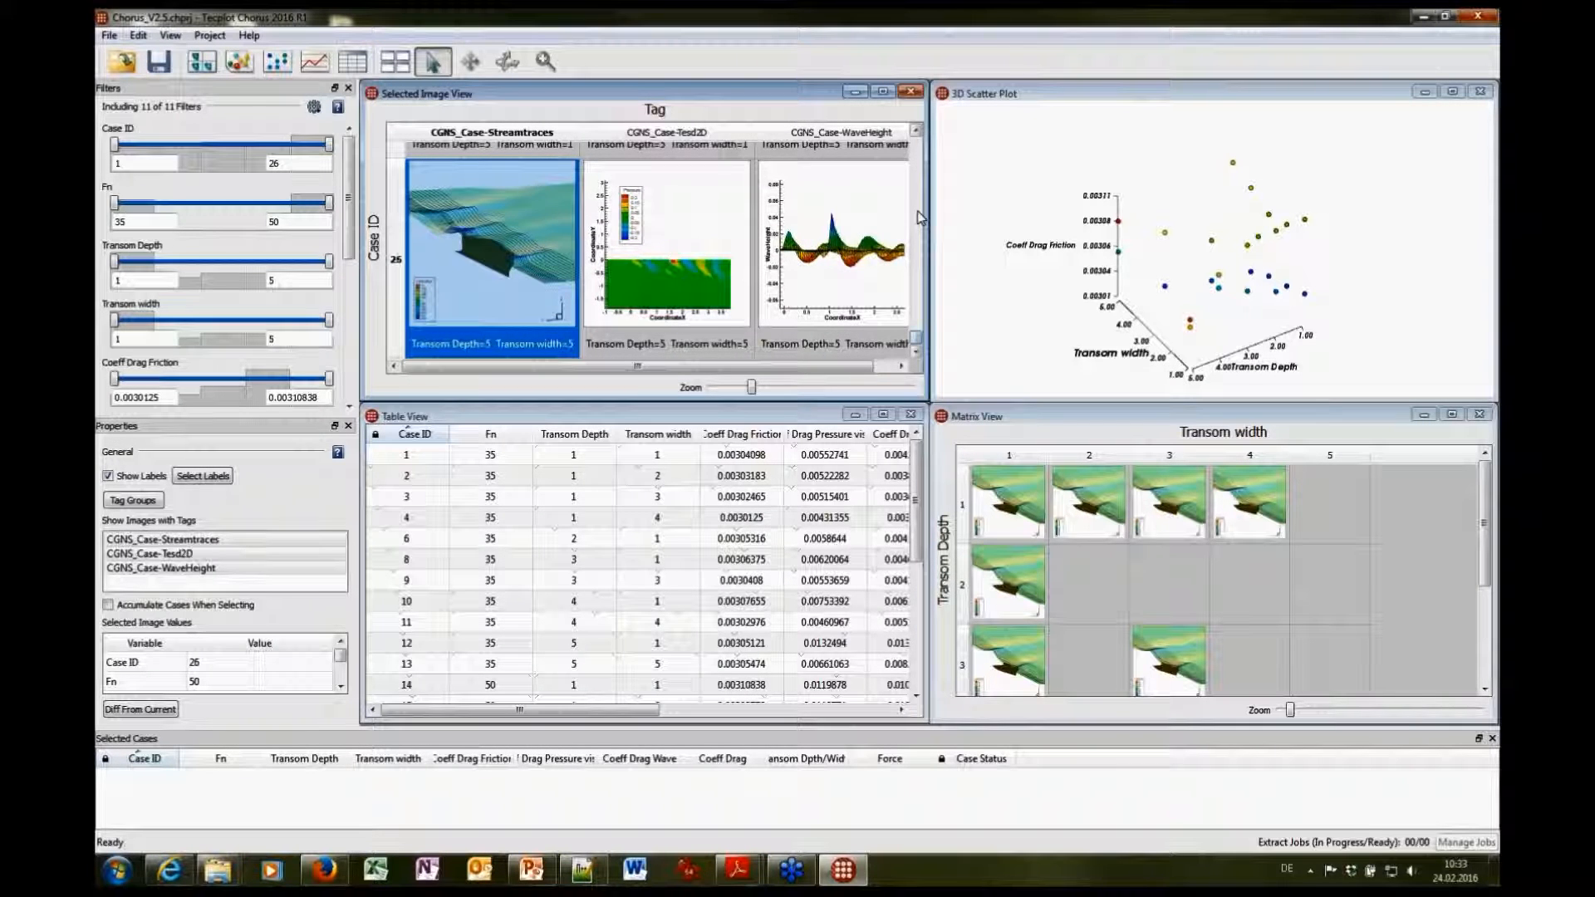
pyautogui.scroll(2, 919, 218)
pyautogui.scroll(6, 919, 217)
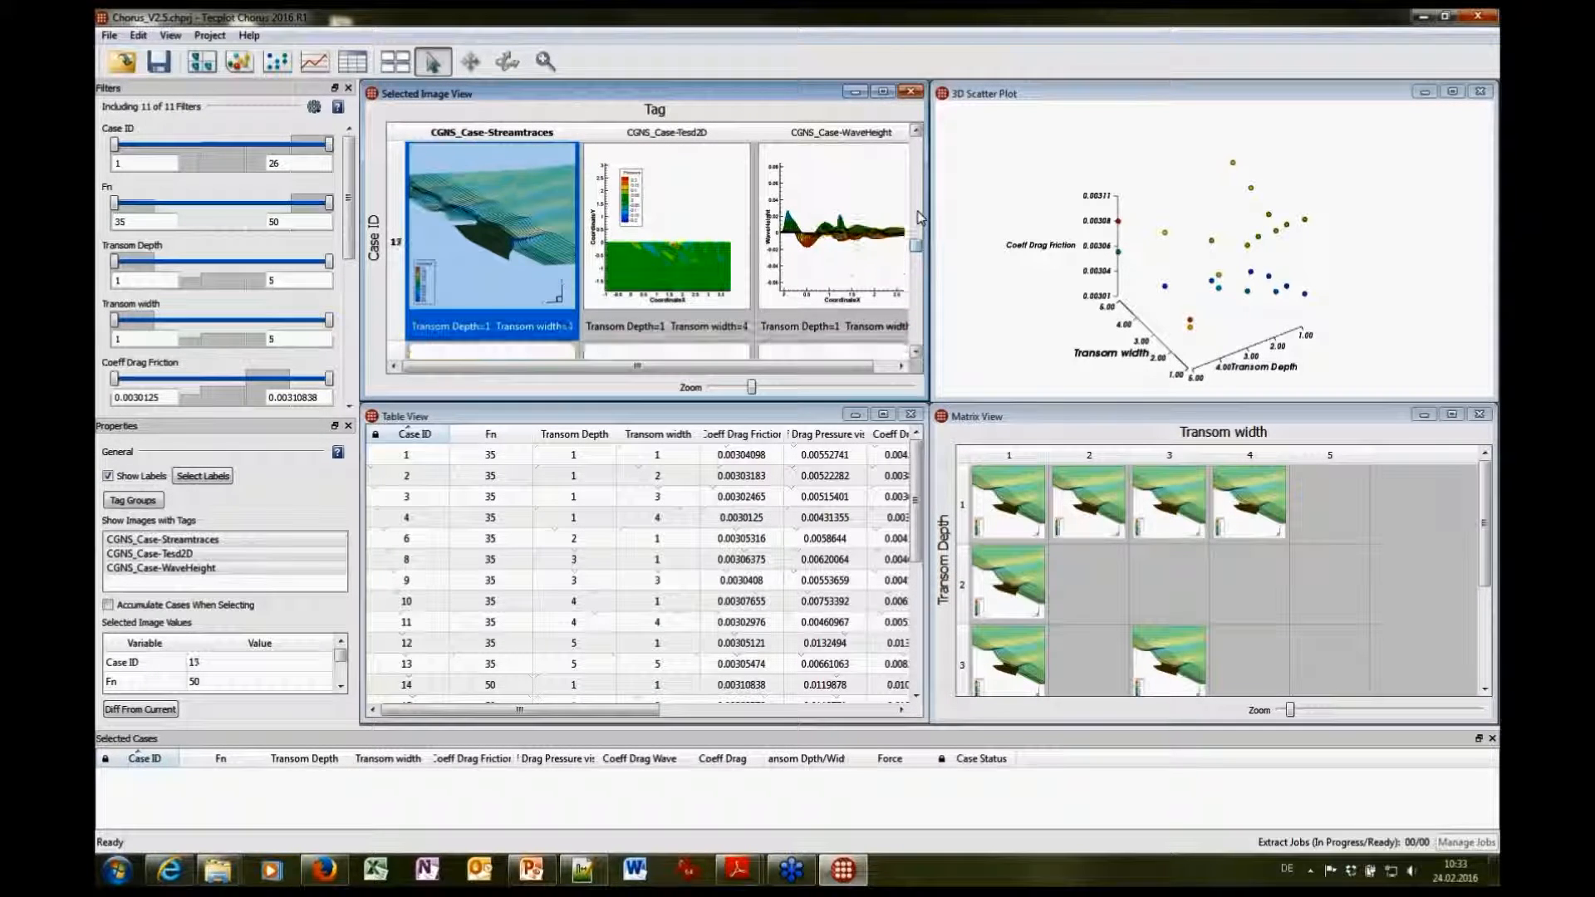
pyautogui.scroll(6, 919, 218)
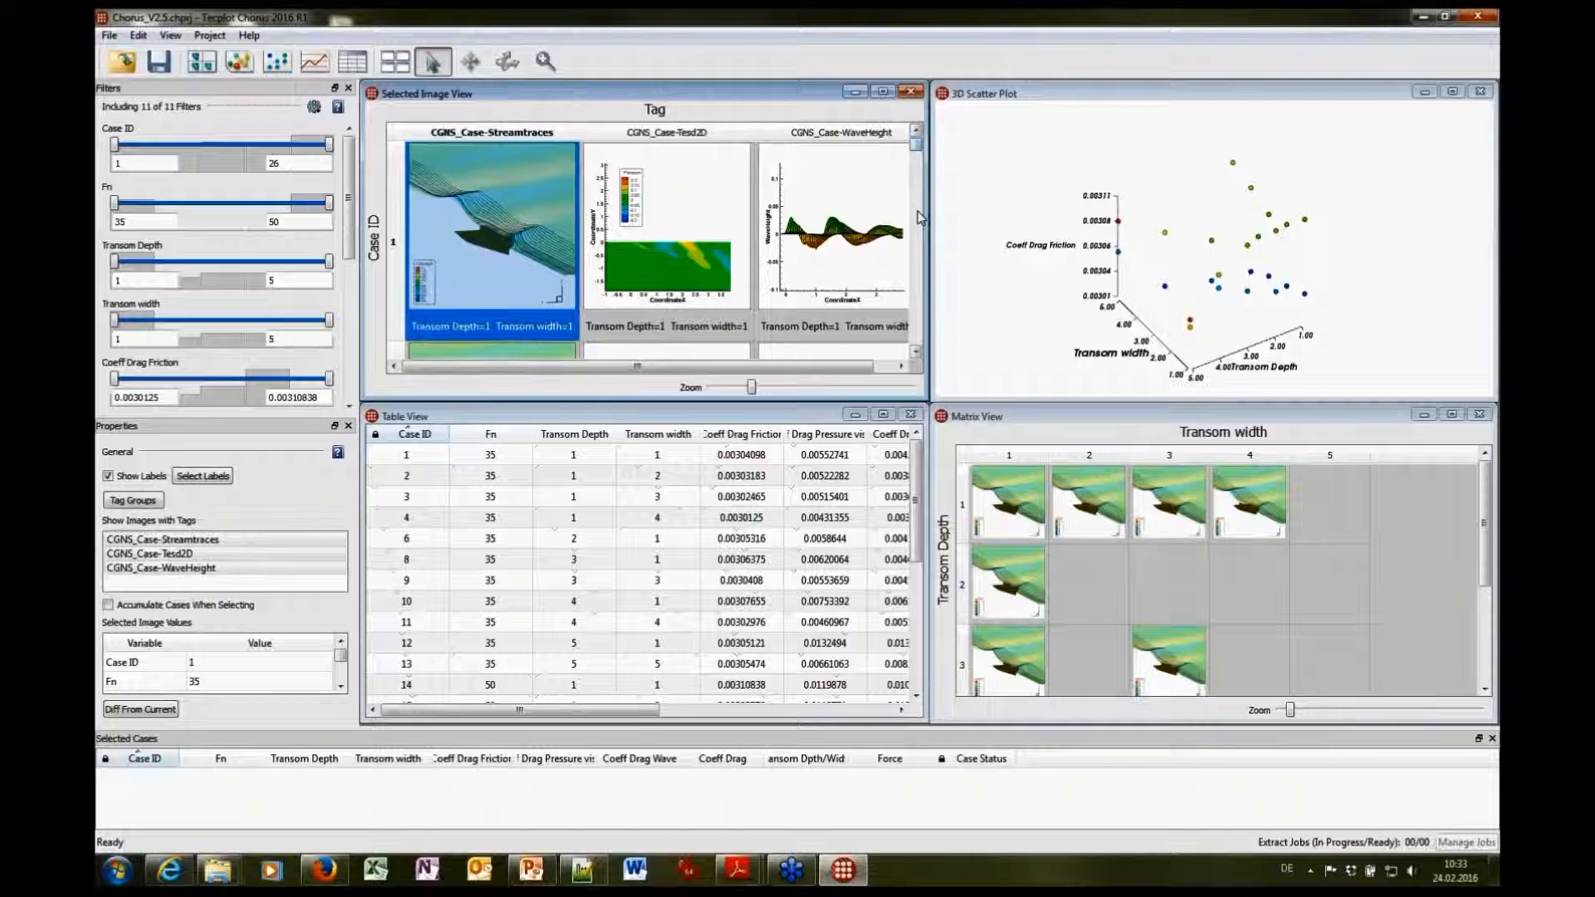
# Switch to the Chorus.pptx presentation in PowerPoint and show slide 9, Getting Support for Tecplot
pyautogui.click(533, 870)
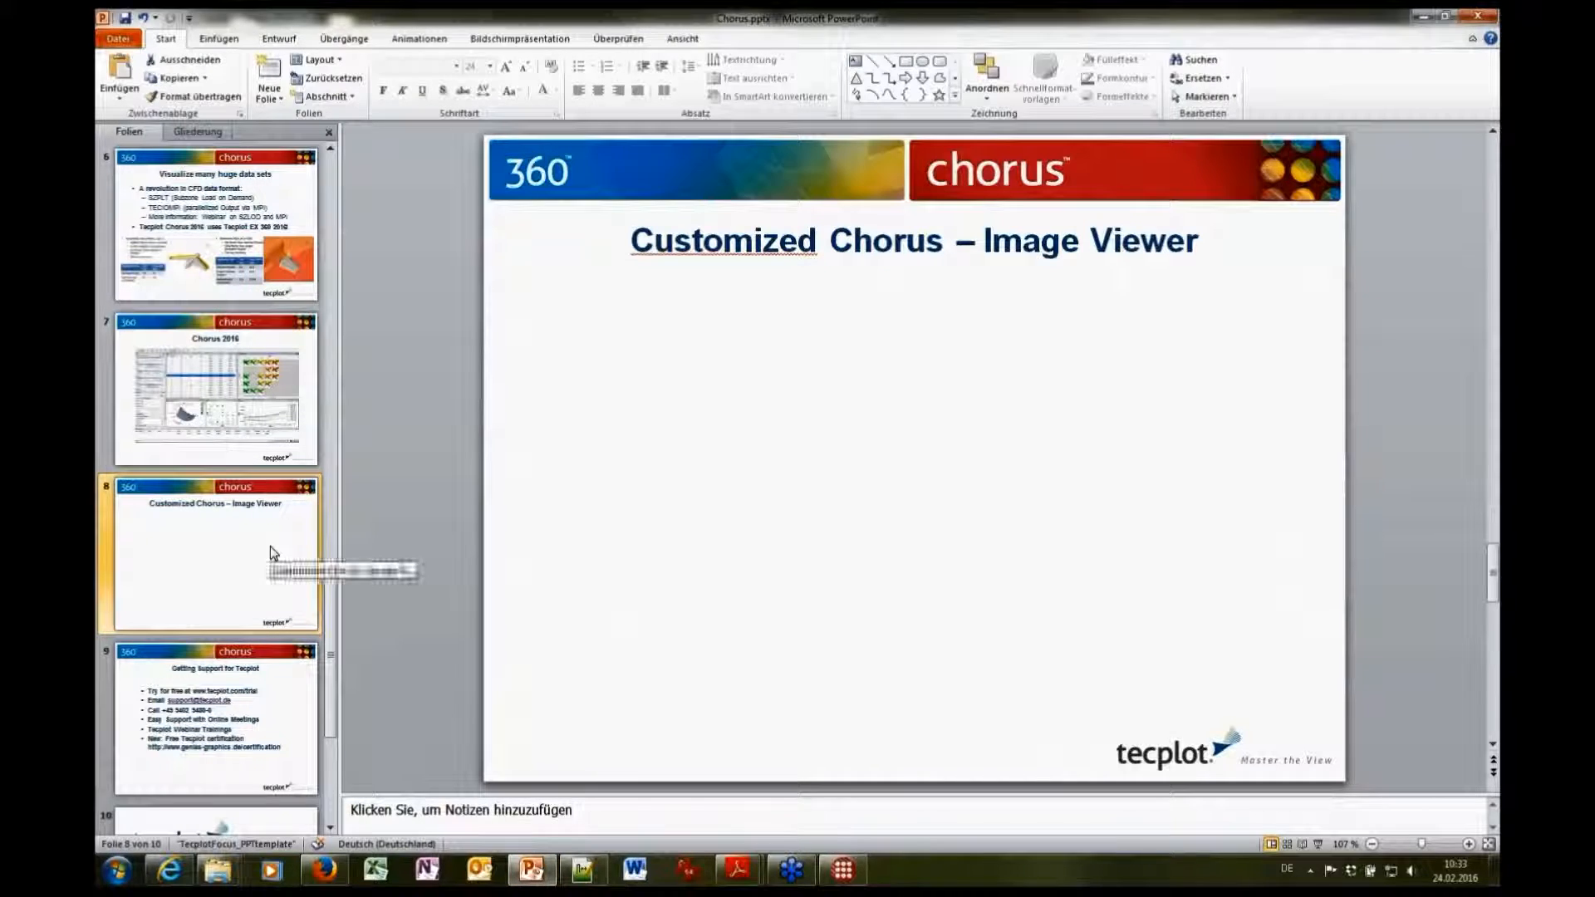
pyautogui.click(302, 698)
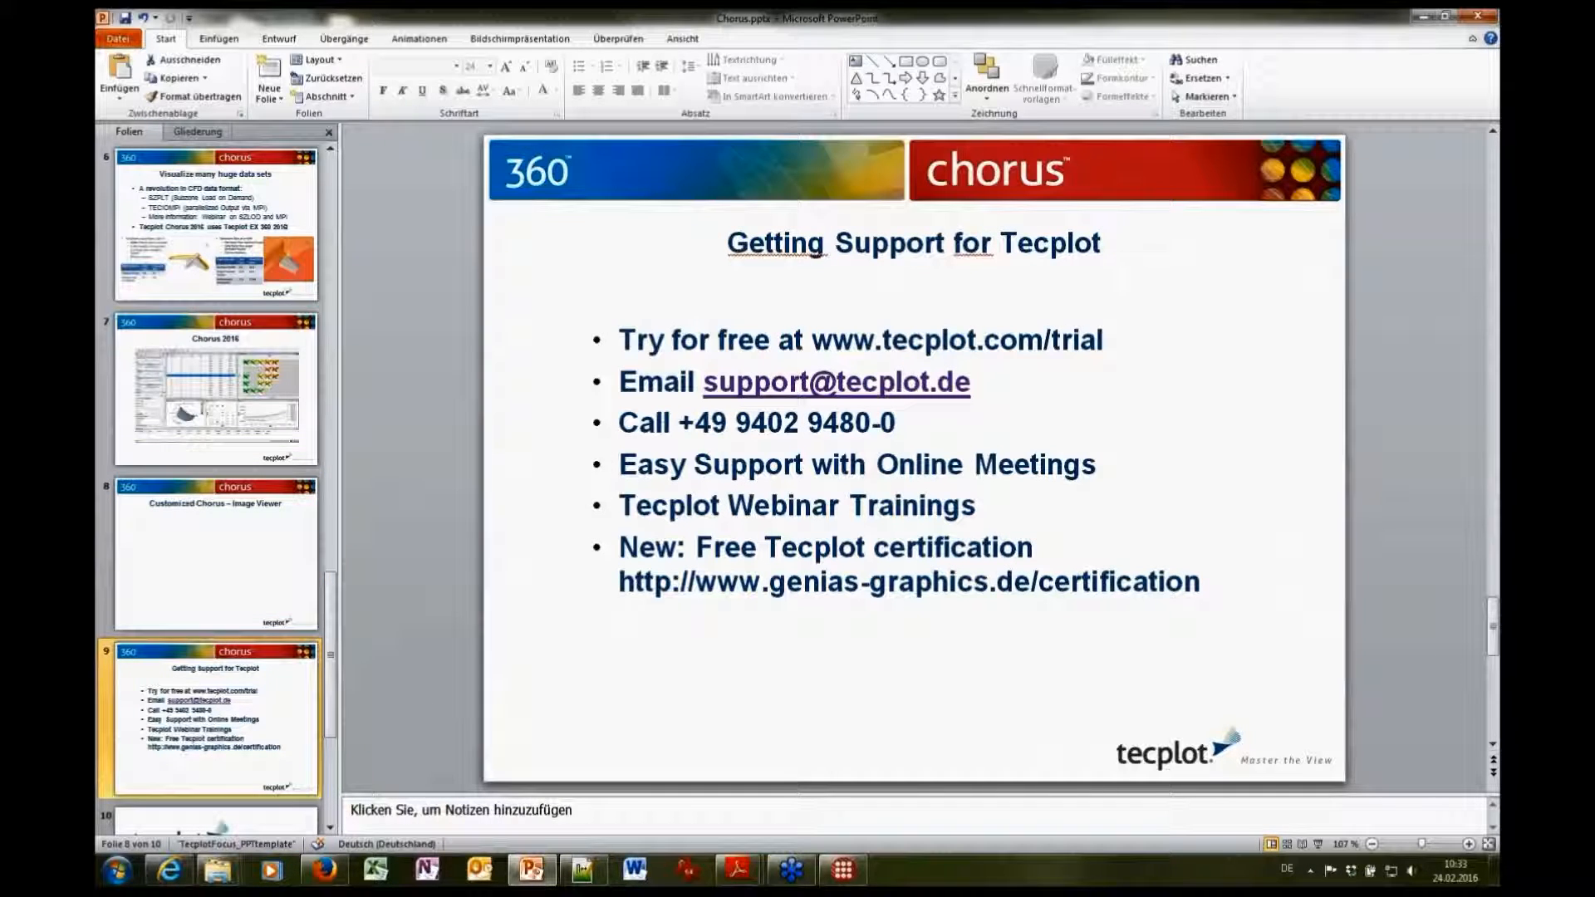